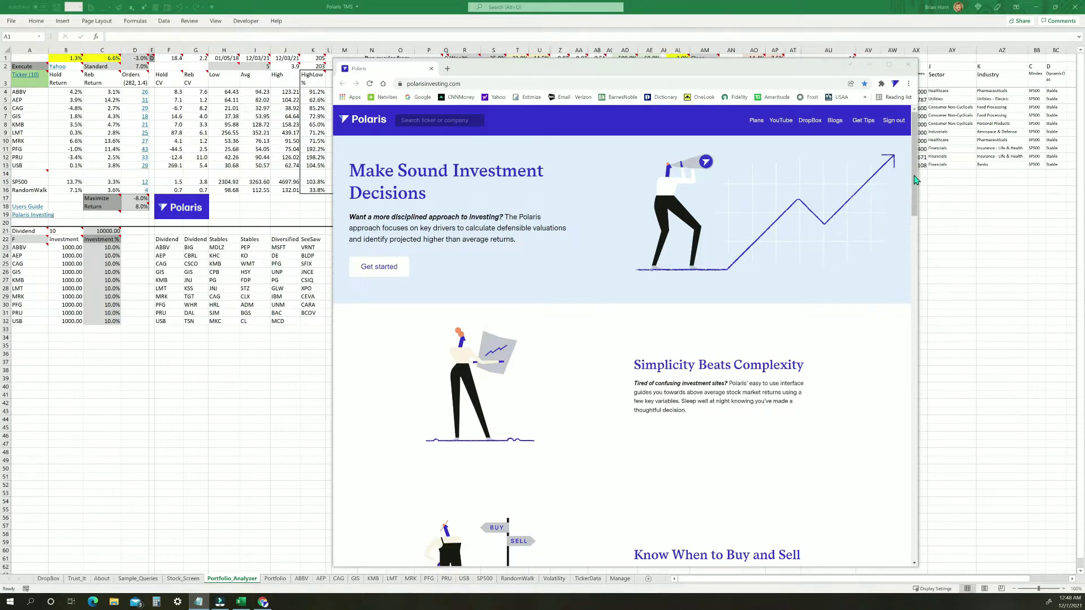
Step: Open the Dropbox folder from the Polaris website and open Polaris_TMS.xlsm inside App_Polaris_TMS
{"action": "left_click_drag", "start_coordinate": [919, 244], "coordinate": [921, 462]}
{"action": "left_click", "coordinate": [723, 464]}
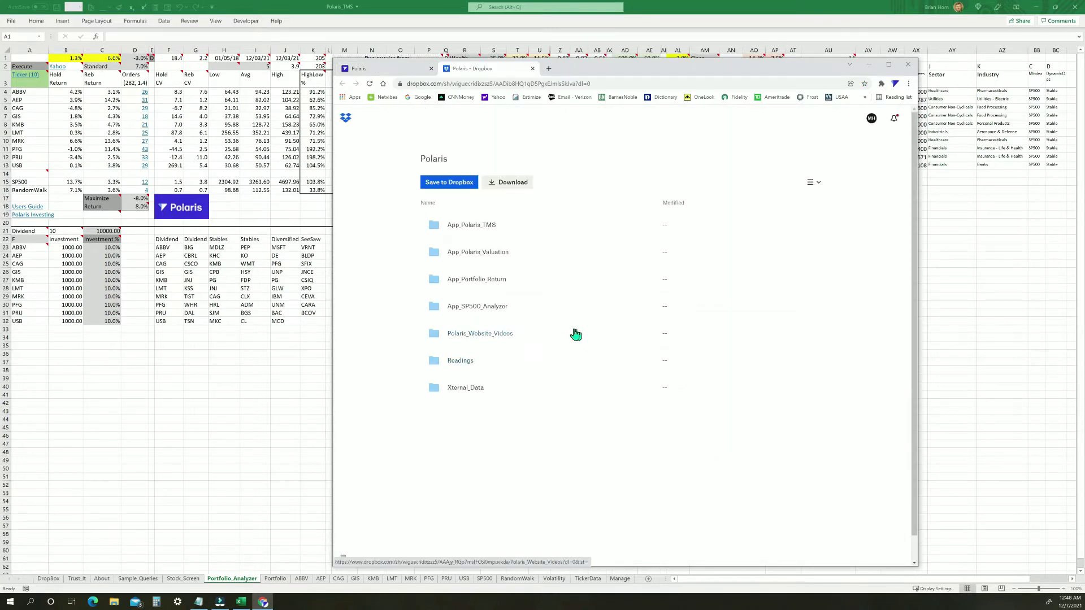
{"action": "left_click", "coordinate": [471, 226]}
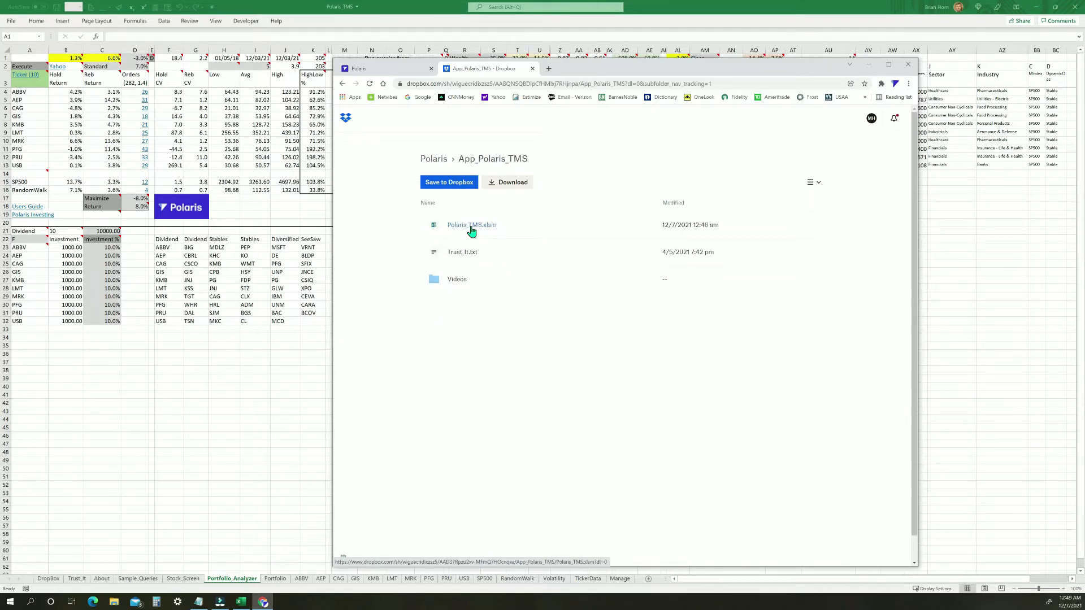
{"action": "left_click", "coordinate": [471, 229]}
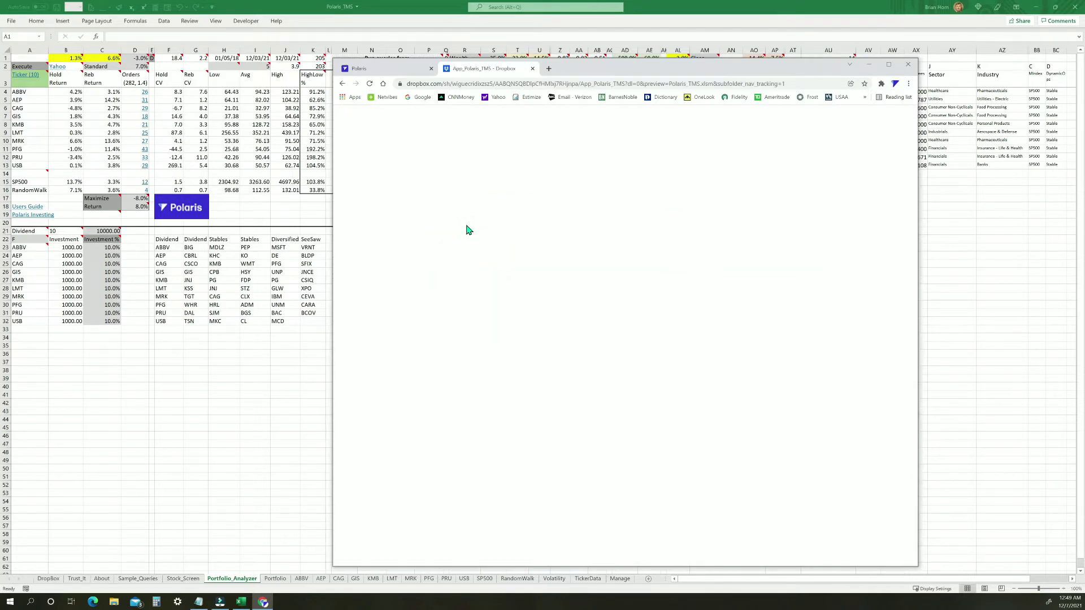
{"action": "left_click", "coordinate": [46, 579]}
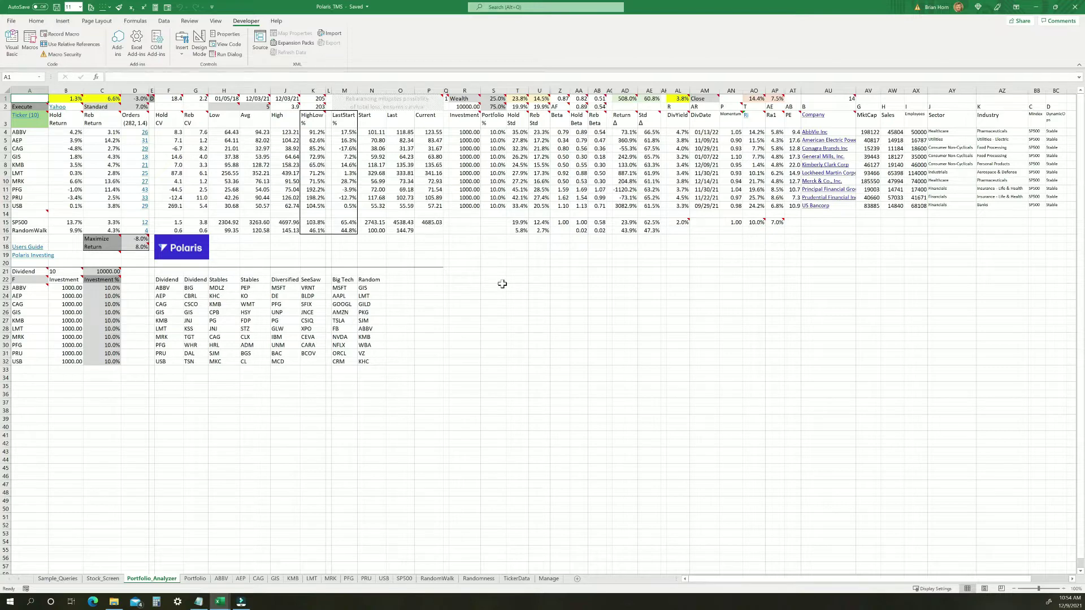
Step: Review the Cumulative Price limits (D1:D2) and Cash Rebalance limits (S1:S2) on Portfolio_Analyzer and in the Terminology notes
{"action": "left_click_drag", "start_coordinate": [139, 100], "coordinate": [139, 106]}
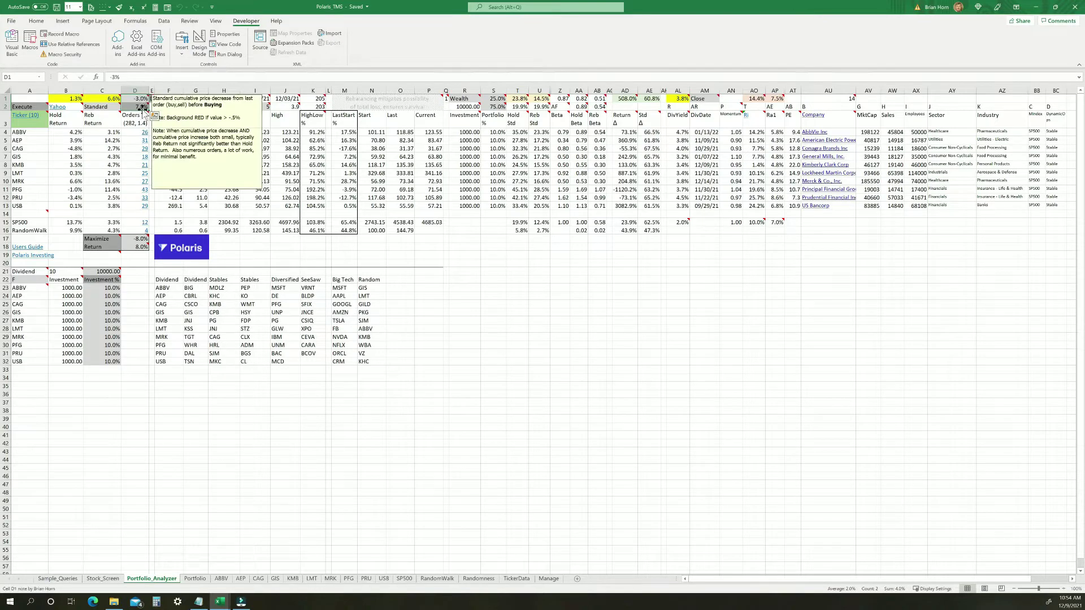
{"action": "left_click_drag", "start_coordinate": [496, 99], "coordinate": [498, 107]}
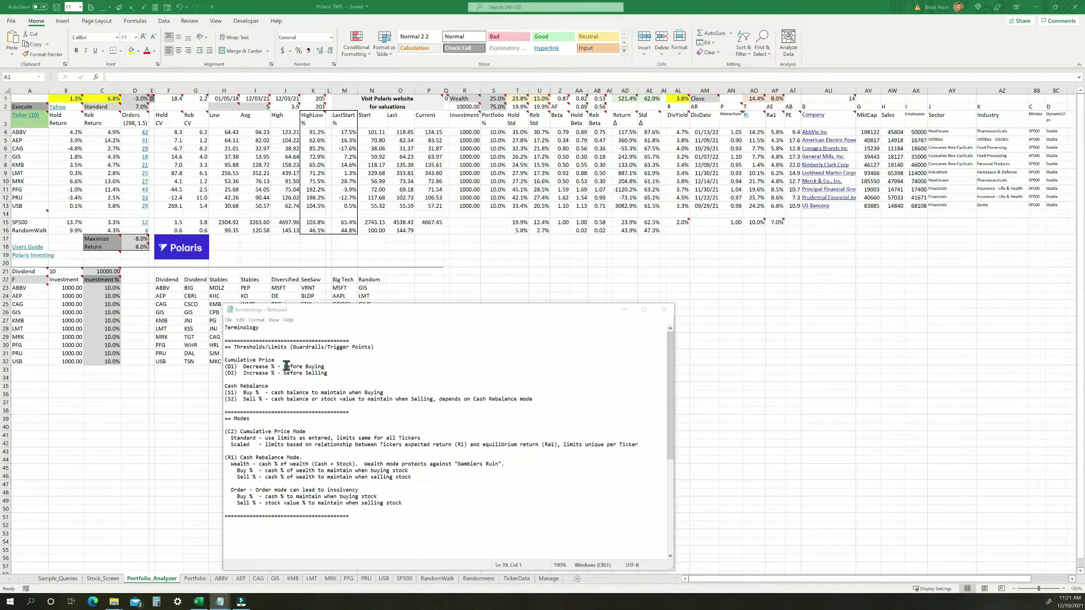
{"action": "left_click_drag", "start_coordinate": [277, 360], "coordinate": [221, 359]}
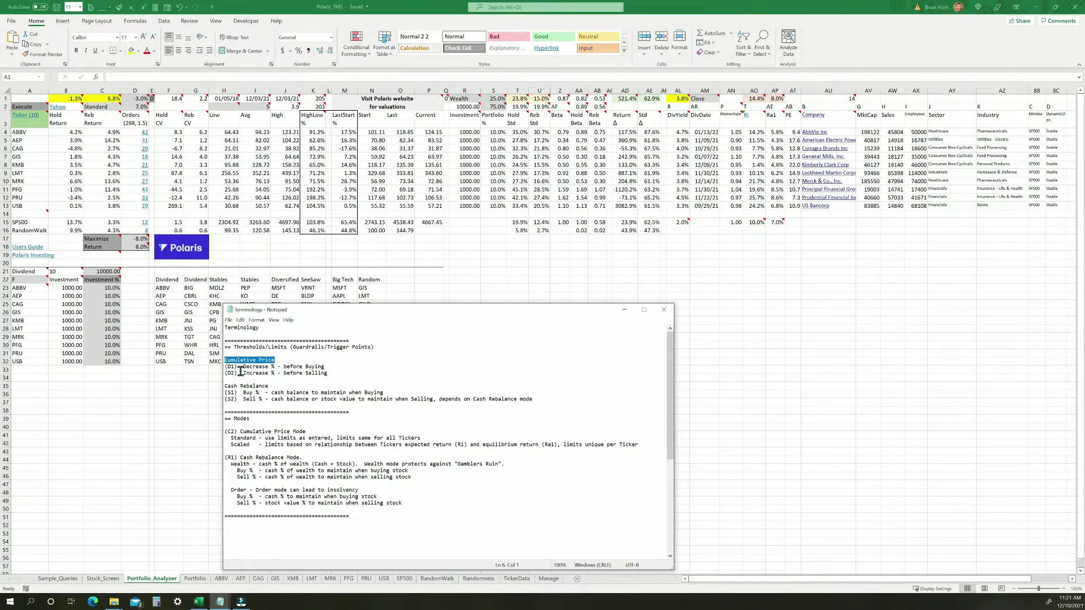
{"action": "left_click_drag", "start_coordinate": [240, 367], "coordinate": [228, 366]}
{"action": "left_click_drag", "start_coordinate": [237, 373], "coordinate": [227, 374]}
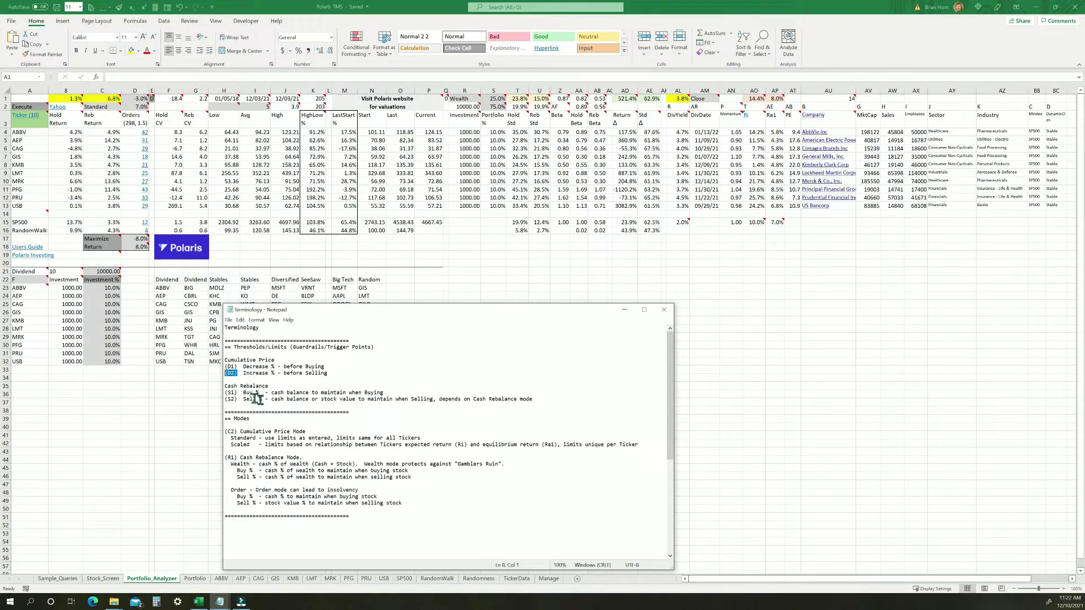
{"action": "left_click_drag", "start_coordinate": [240, 393], "coordinate": [225, 392]}
{"action": "left_click_drag", "start_coordinate": [240, 399], "coordinate": [224, 400]}
{"action": "left_click_drag", "start_coordinate": [275, 360], "coordinate": [227, 360]}
{"action": "left_click_drag", "start_coordinate": [270, 388], "coordinate": [228, 388]}
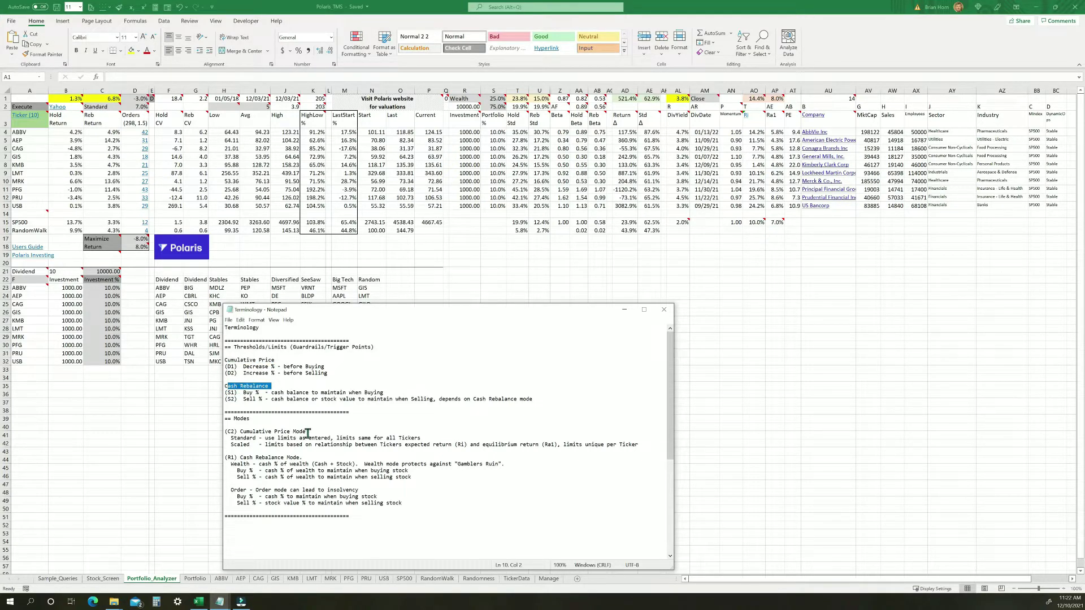
Step: Review the Cumulative Price modes Standard and Scaled and the Cash Rebalance modes Wealth and Order in the Terminology notes
{"action": "left_click_drag", "start_coordinate": [315, 432], "coordinate": [231, 445]}
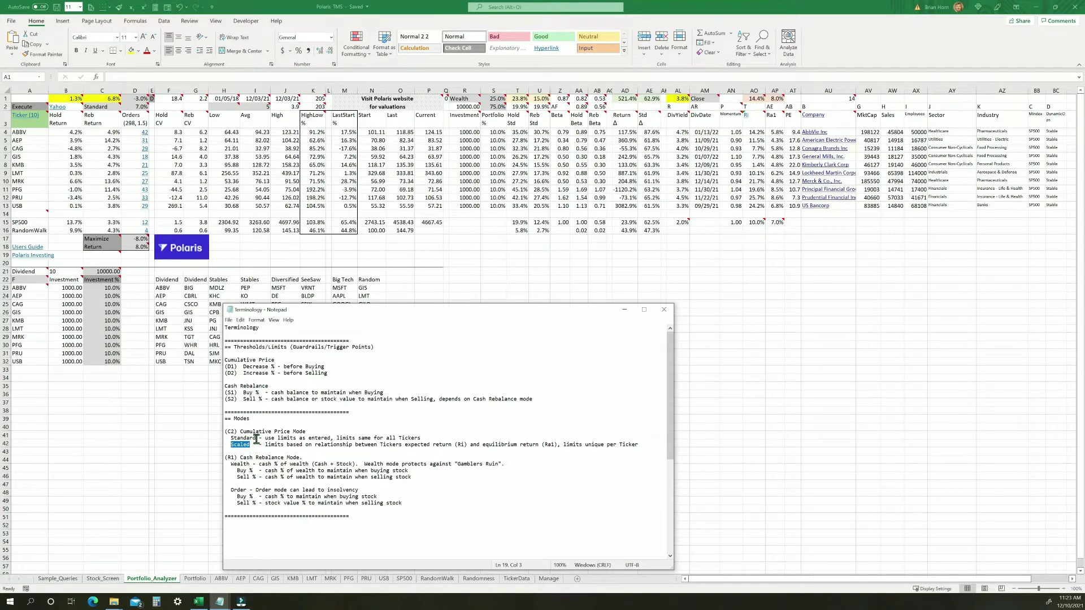
{"action": "left_click_drag", "start_coordinate": [259, 439], "coordinate": [228, 439]}
{"action": "left_click_drag", "start_coordinate": [303, 458], "coordinate": [242, 461]}
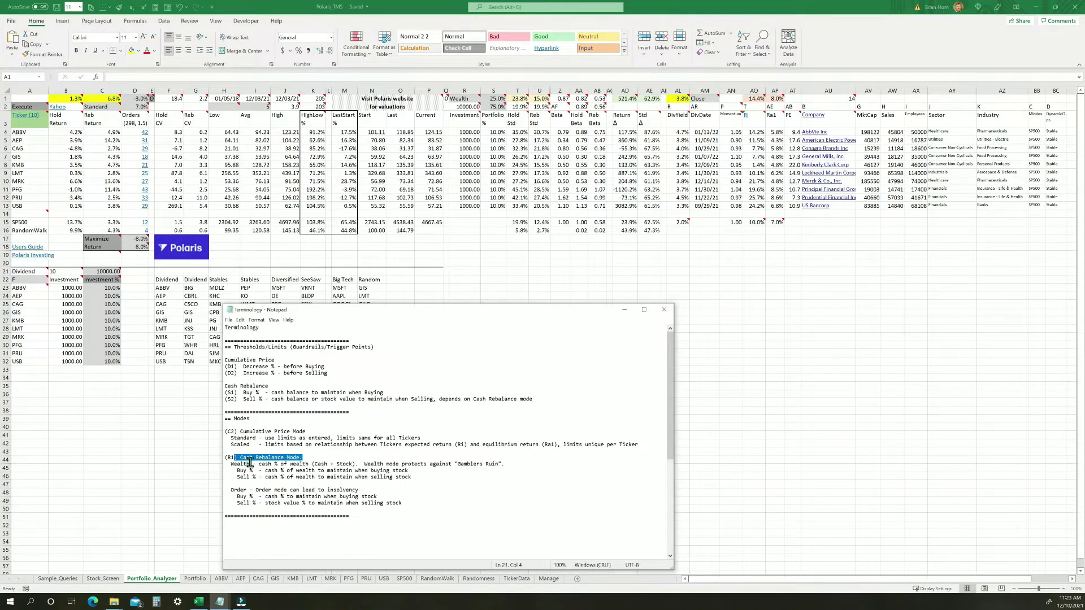
{"action": "double_click", "coordinate": [251, 463]}
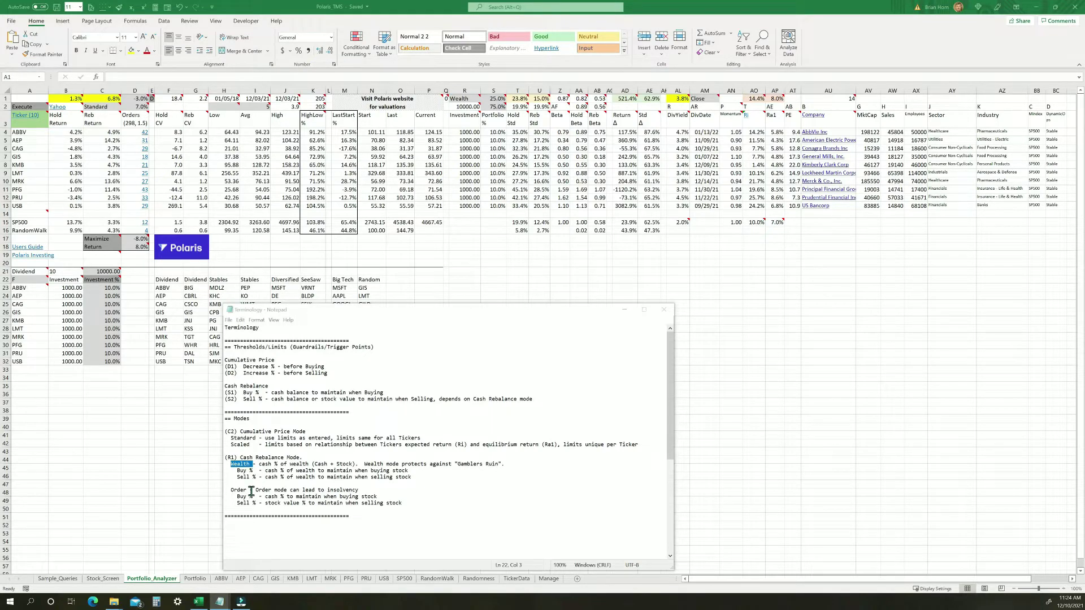
{"action": "left_click_drag", "start_coordinate": [250, 491], "coordinate": [228, 490]}
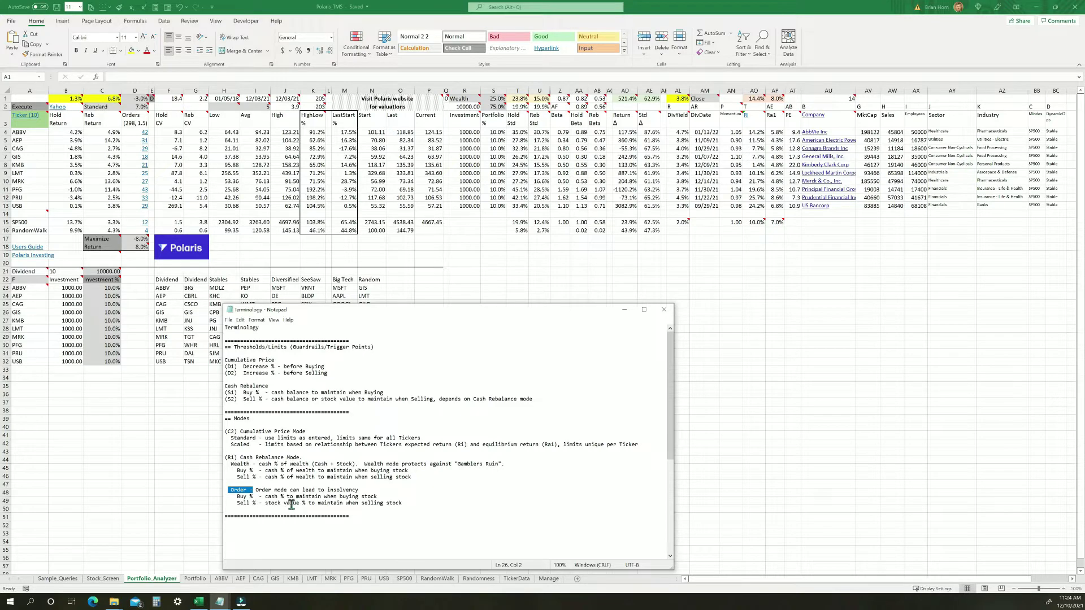
{"action": "left_click_drag", "start_coordinate": [255, 464], "coordinate": [234, 464]}
{"action": "left_click_drag", "start_coordinate": [250, 490], "coordinate": [237, 489]}
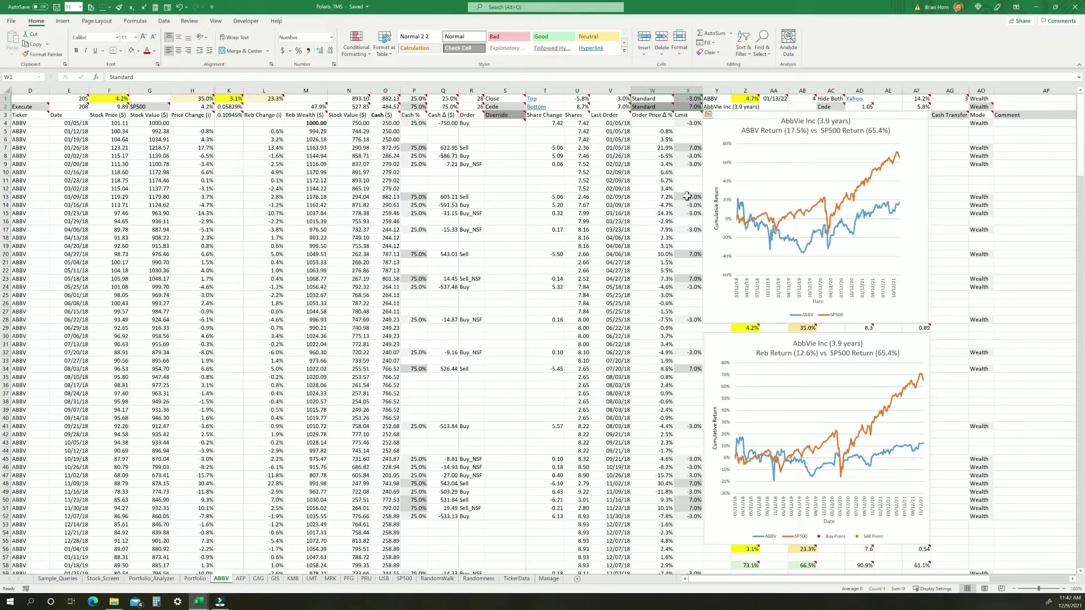
Step: On the ABBV sheet, inspect the cumulative price mode and limits, the cash percentages in P1:P2 and the mode in AO2
{"action": "mouse_move", "coordinate": [697, 107]}
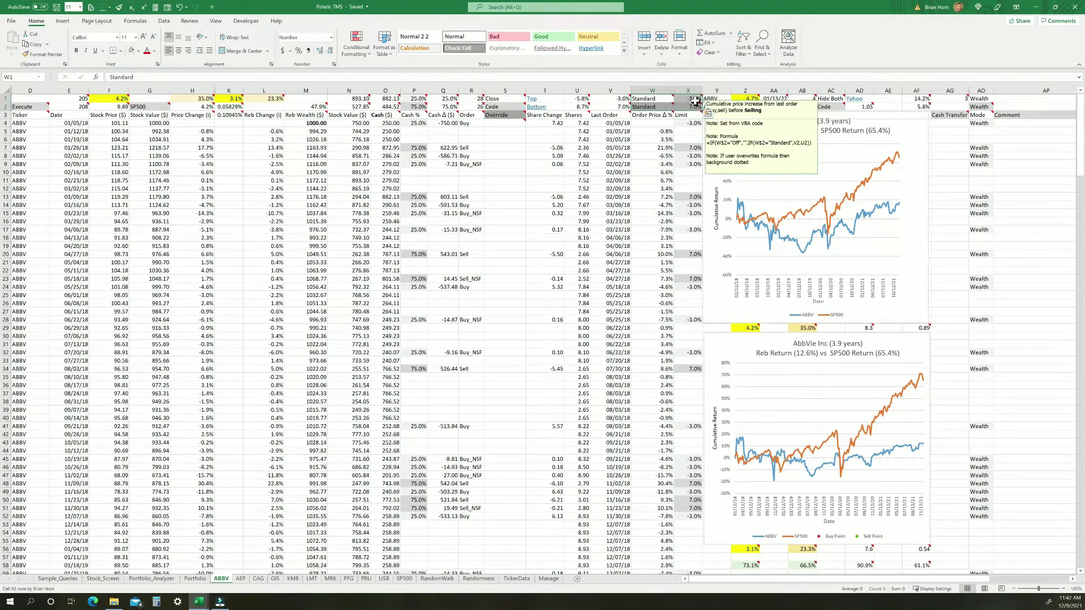
{"action": "mouse_move", "coordinate": [650, 106]}
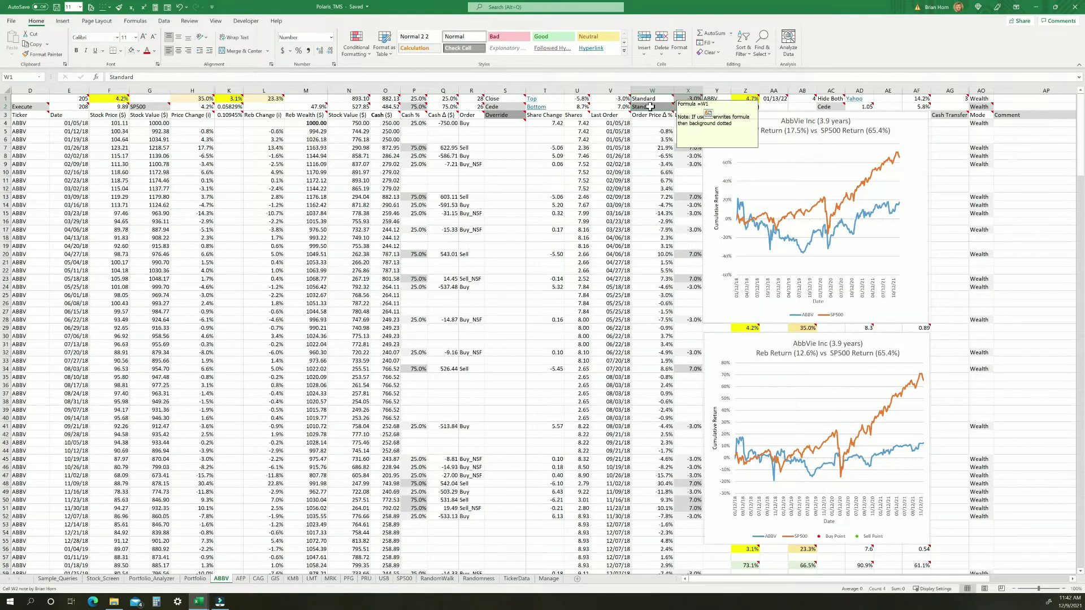
{"action": "left_click", "coordinate": [650, 107]}
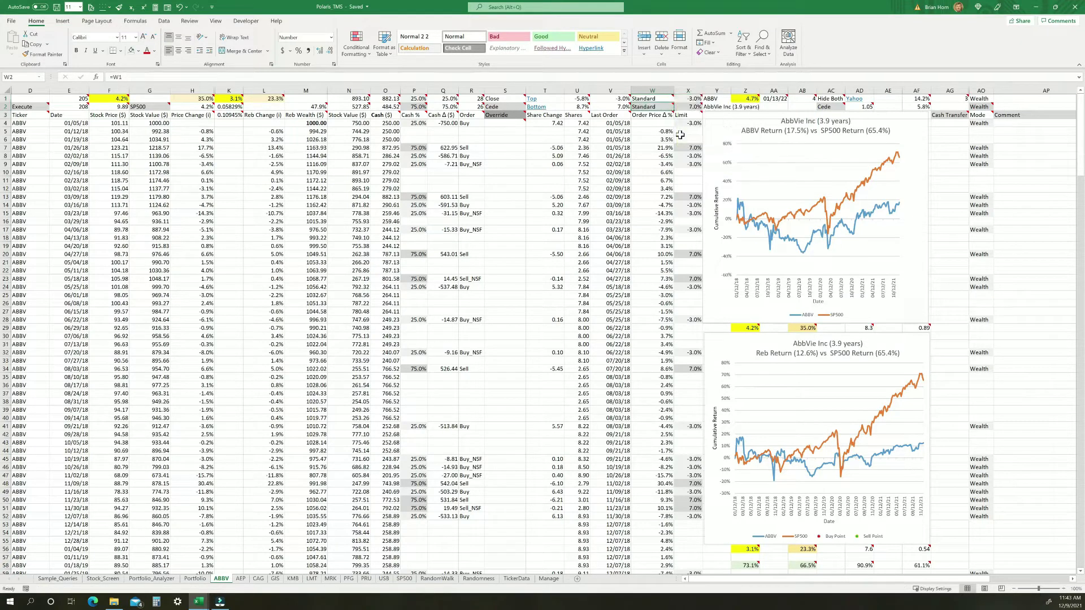
{"action": "left_click", "coordinate": [421, 100]}
{"action": "left_click_drag", "start_coordinate": [420, 100], "coordinate": [418, 107]}
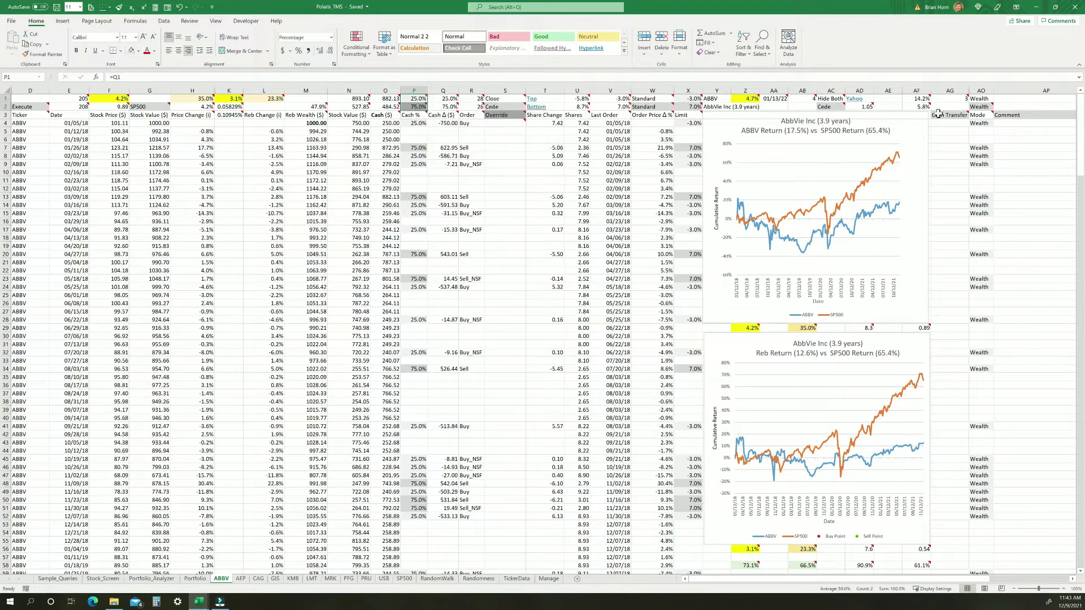
{"action": "left_click", "coordinate": [973, 107]}
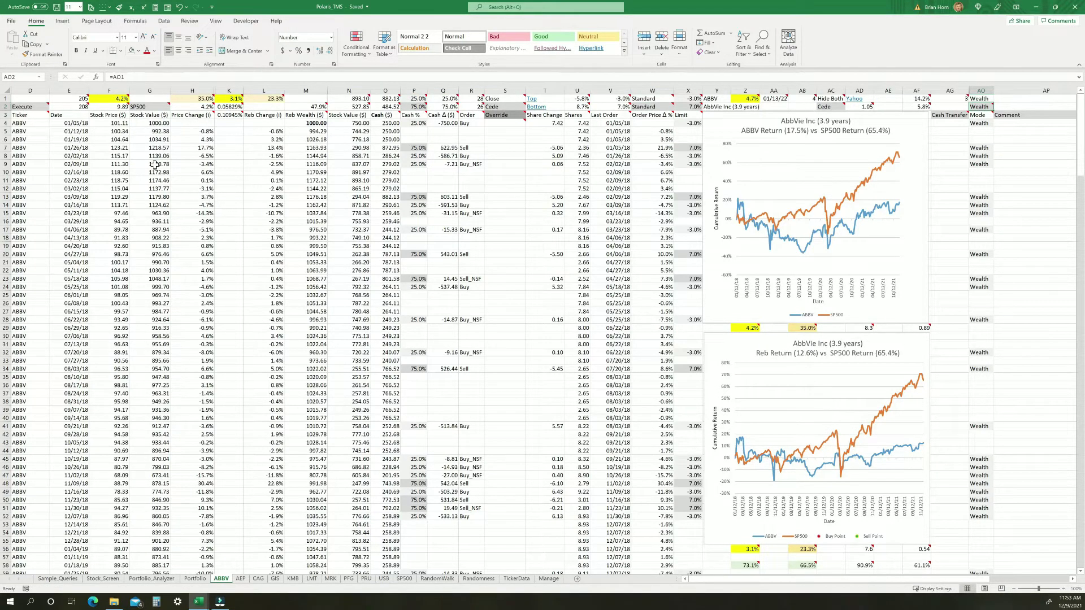
Step: Examine the initial 01/05/18 order in row 4 of the ABBV sheet: wealth, order type, buy cash percentage, cash and stock value
{"action": "left_click", "coordinate": [74, 90]}
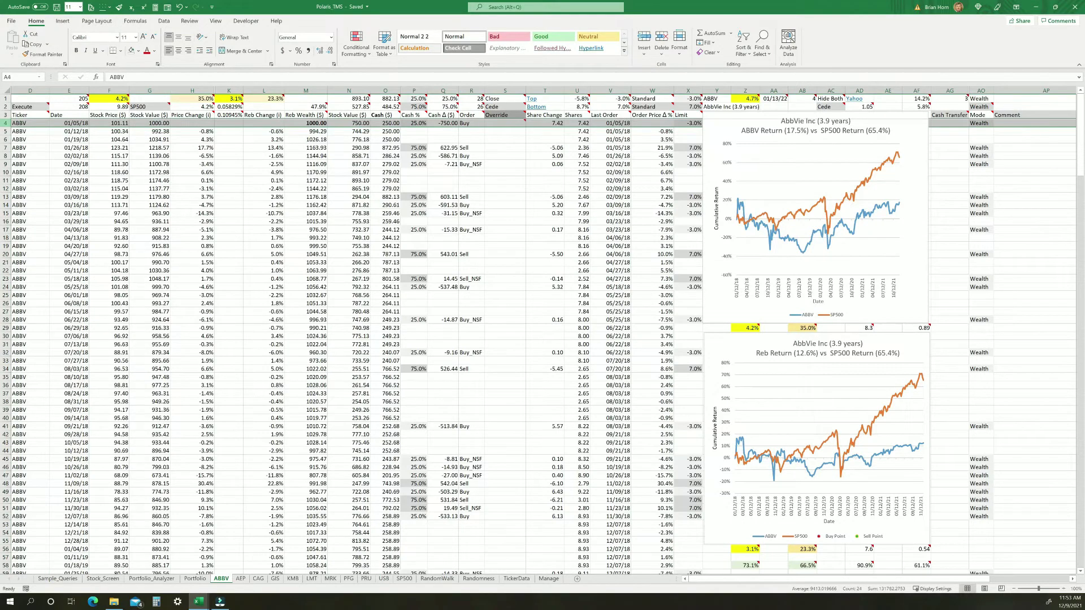
{"action": "left_click", "coordinate": [315, 123]}
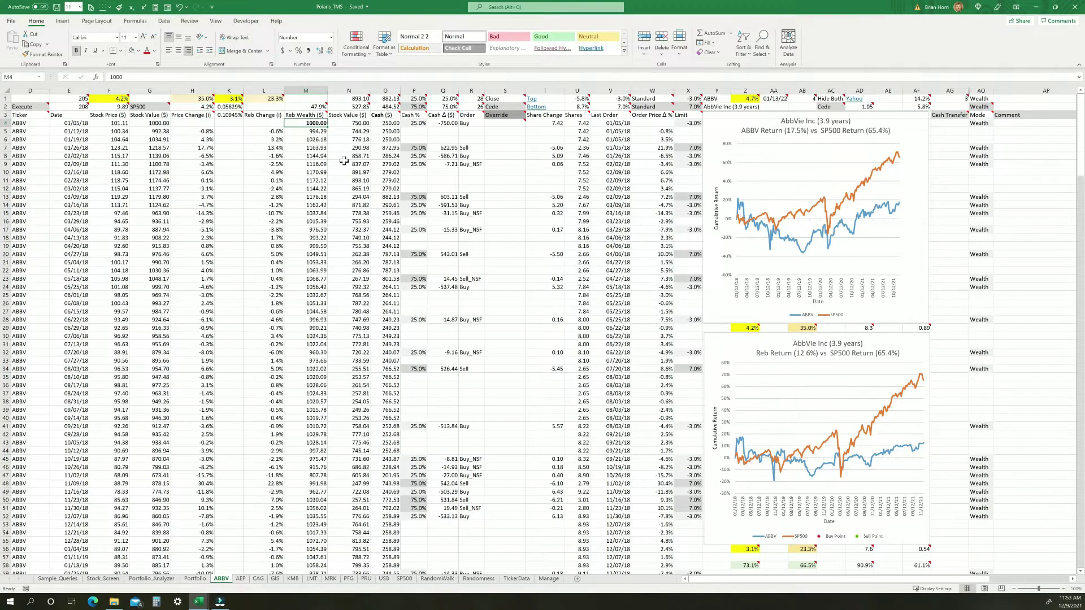
{"action": "left_click", "coordinate": [467, 124]}
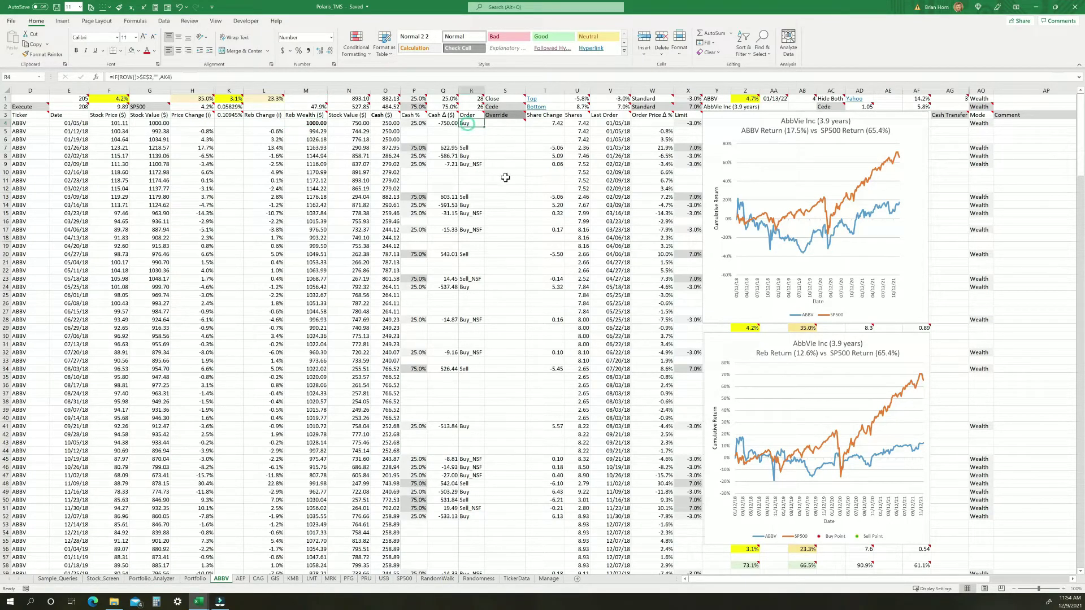
{"action": "left_click", "coordinate": [418, 99]}
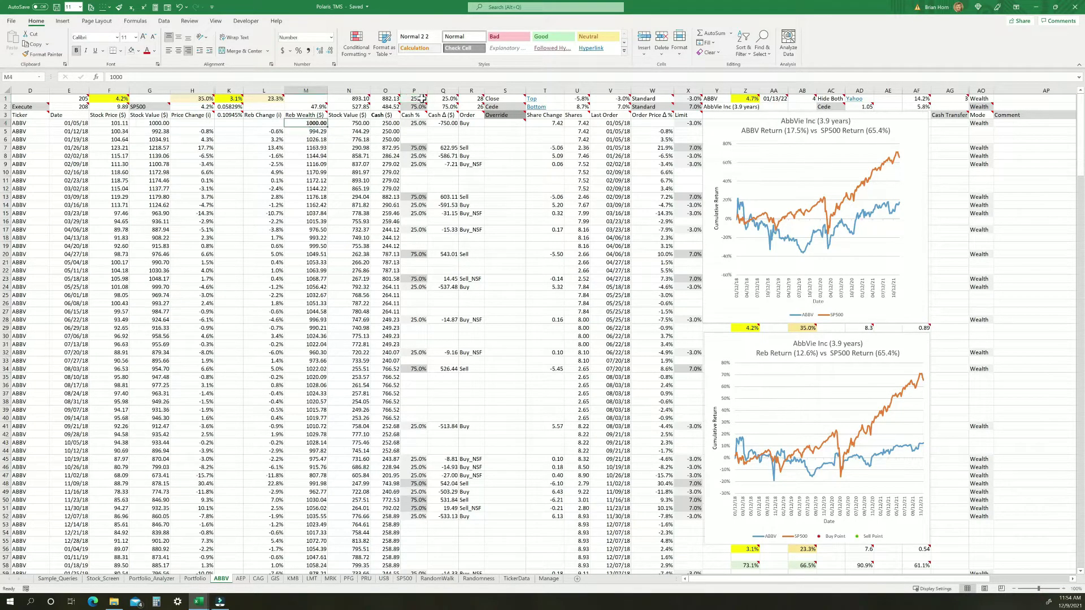
{"action": "mouse_move", "coordinate": [423, 98]}
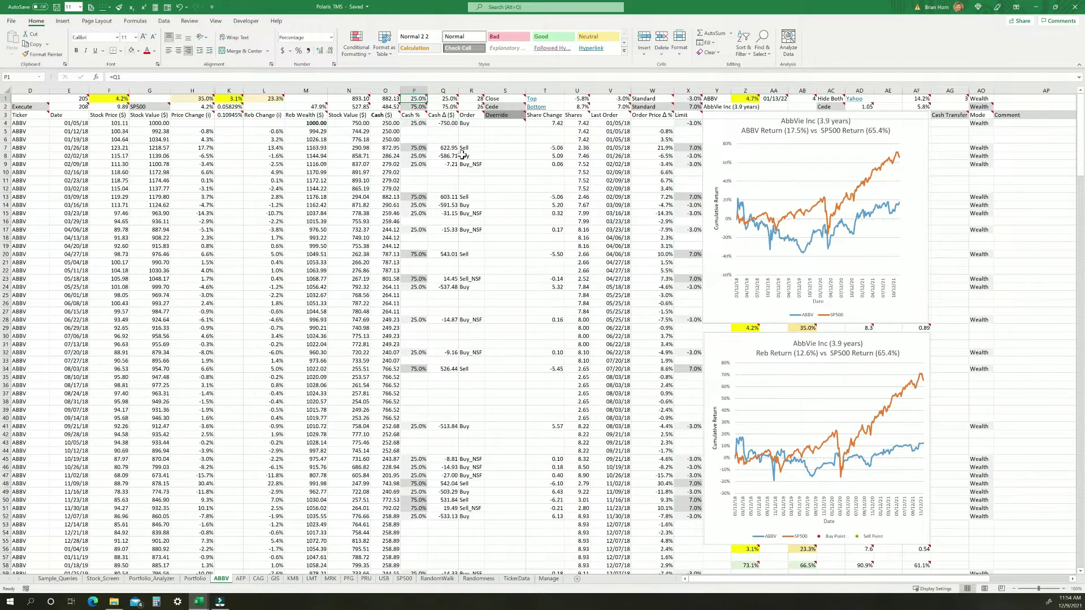
{"action": "left_click", "coordinate": [392, 123]}
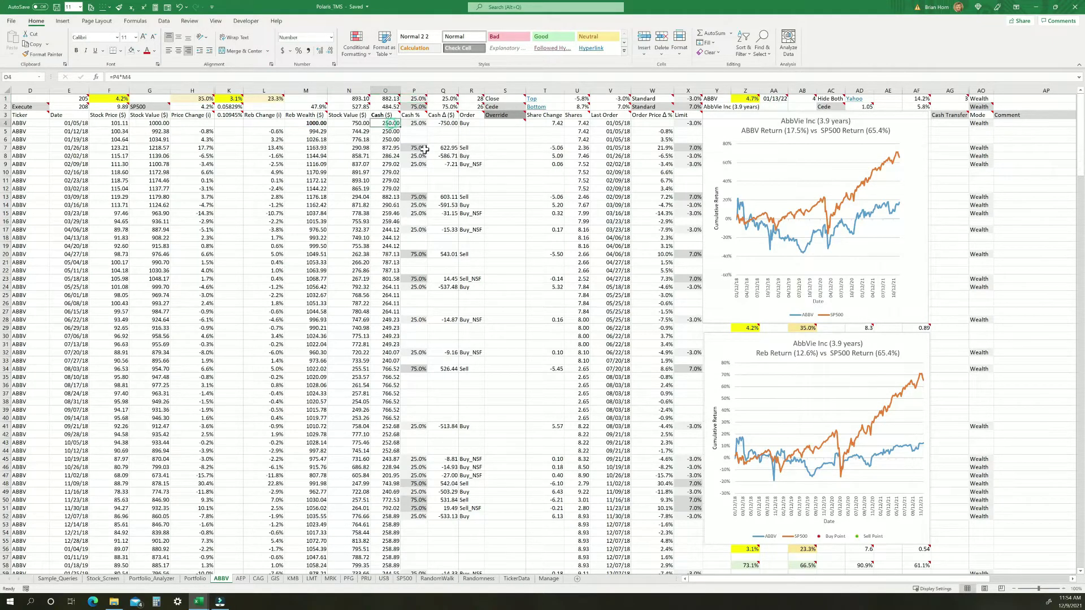
{"action": "left_click", "coordinate": [352, 123]}
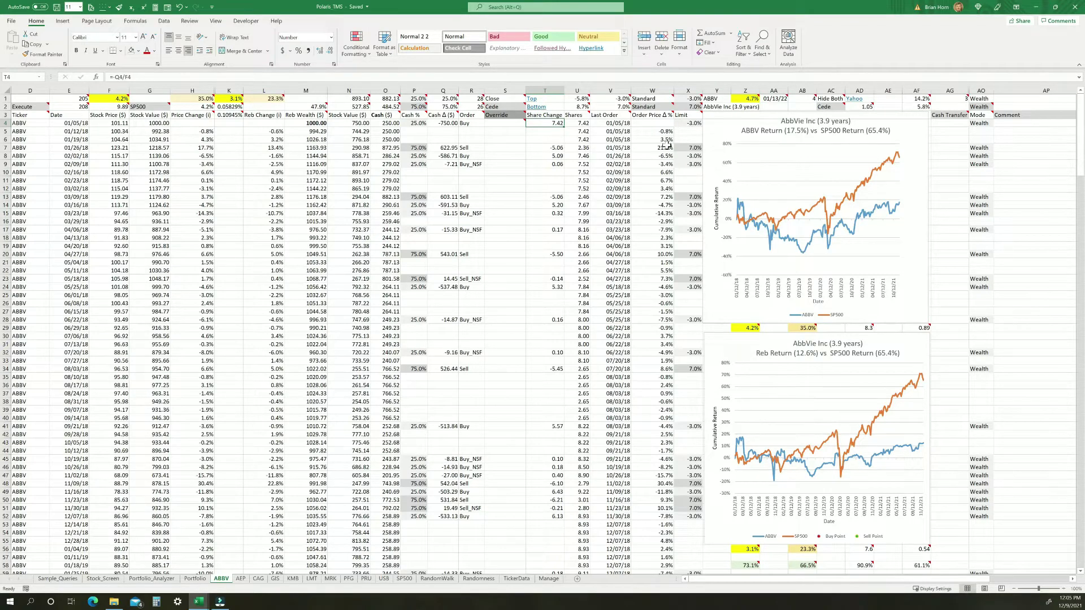
Step: Examine the sell order in row 7 against the sell limits, checking its rebalanced wealth, cash, stock value and share change
{"action": "mouse_move", "coordinate": [690, 108]}
{"action": "left_click", "coordinate": [416, 107]}
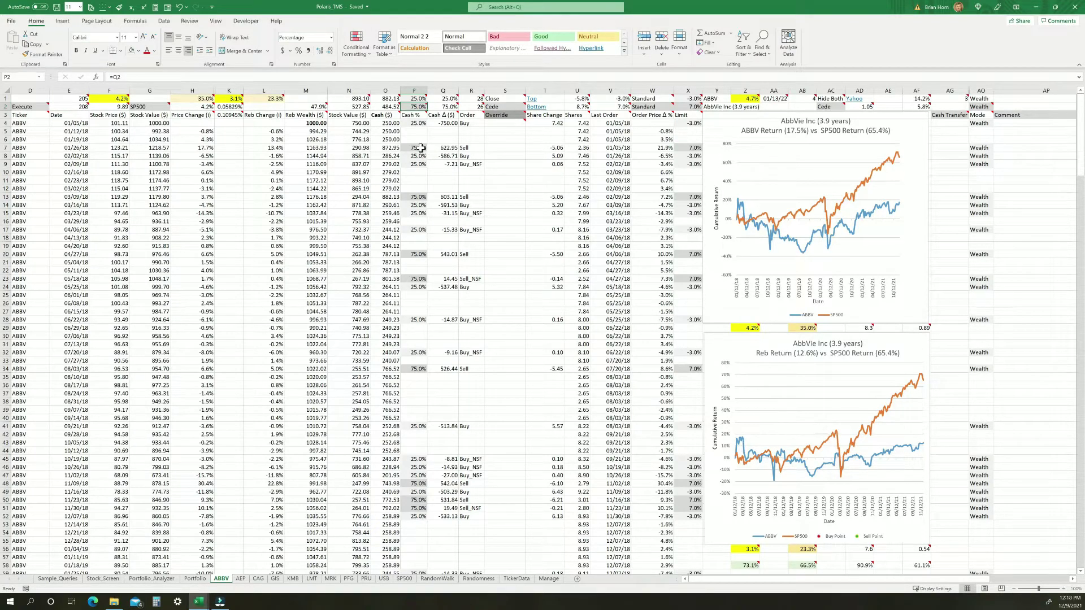
{"action": "left_click", "coordinate": [317, 148]}
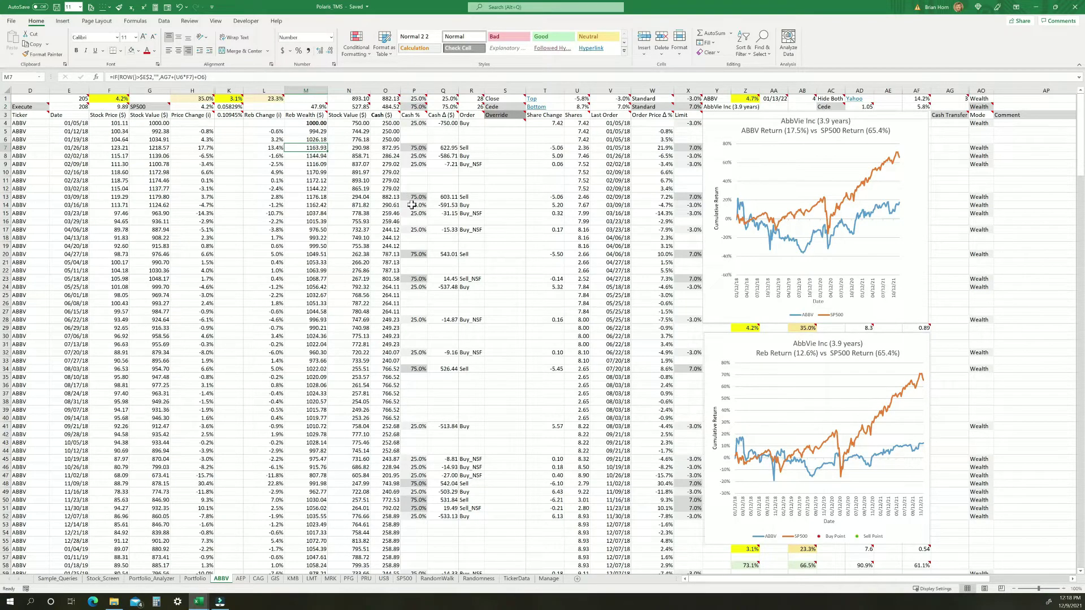
{"action": "left_click", "coordinate": [394, 149]}
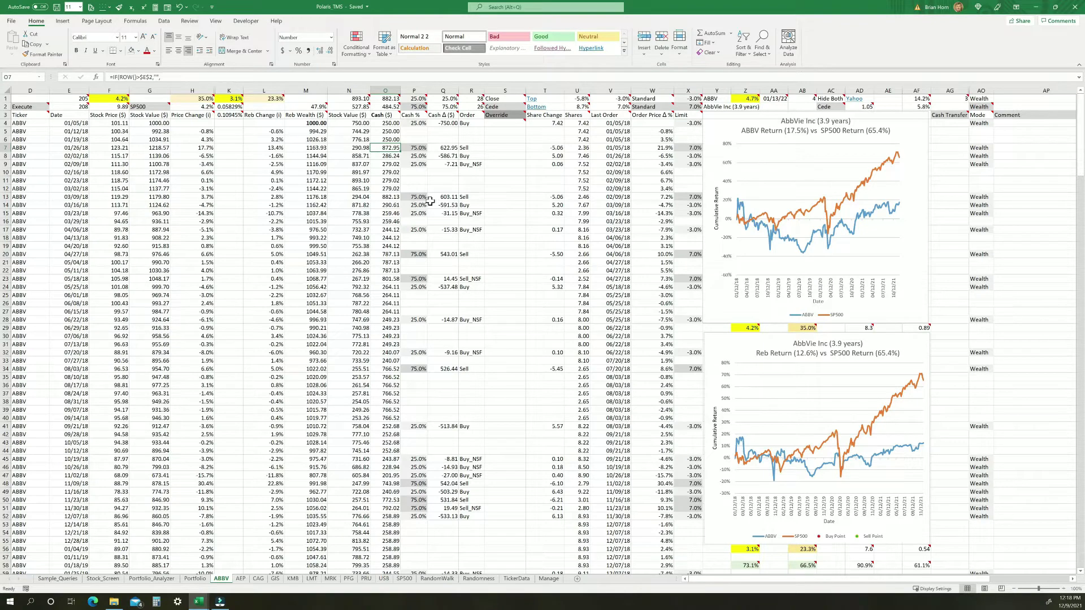
{"action": "key", "text": "Left"}
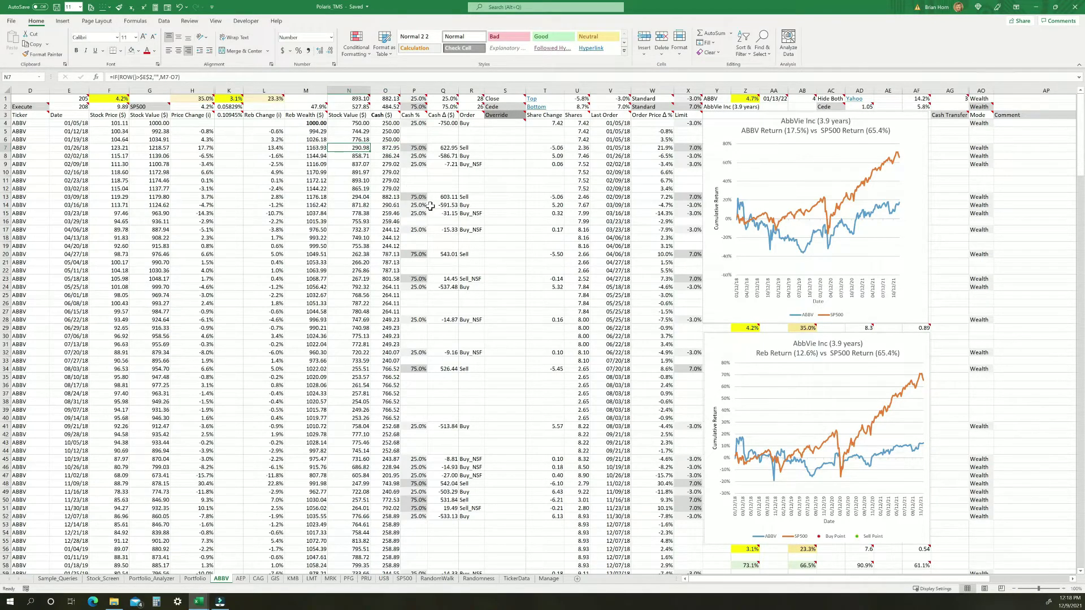
{"action": "left_click", "coordinate": [556, 148]}
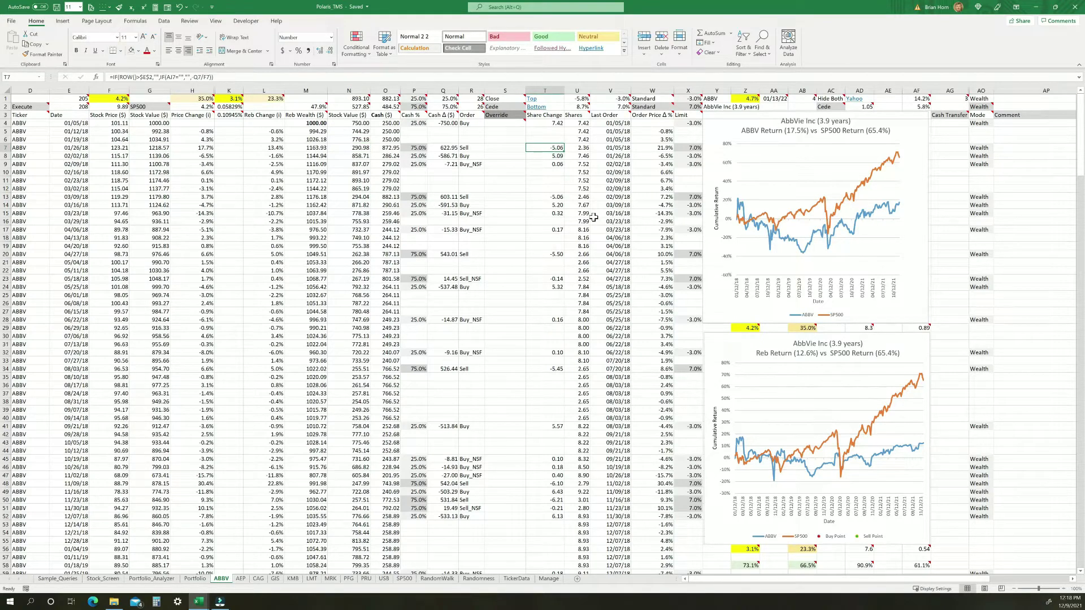
Step: Examine the buy order in row 8 through its price change, stock value and share change, and check row 9's cash change
{"action": "left_click", "coordinate": [206, 155]}
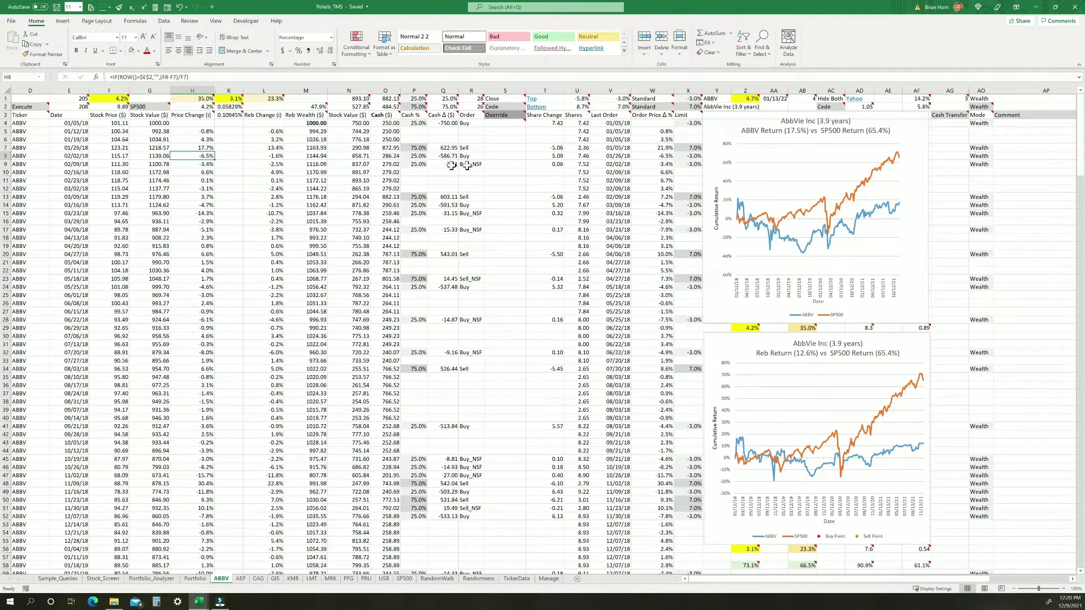
{"action": "left_click", "coordinate": [671, 155]}
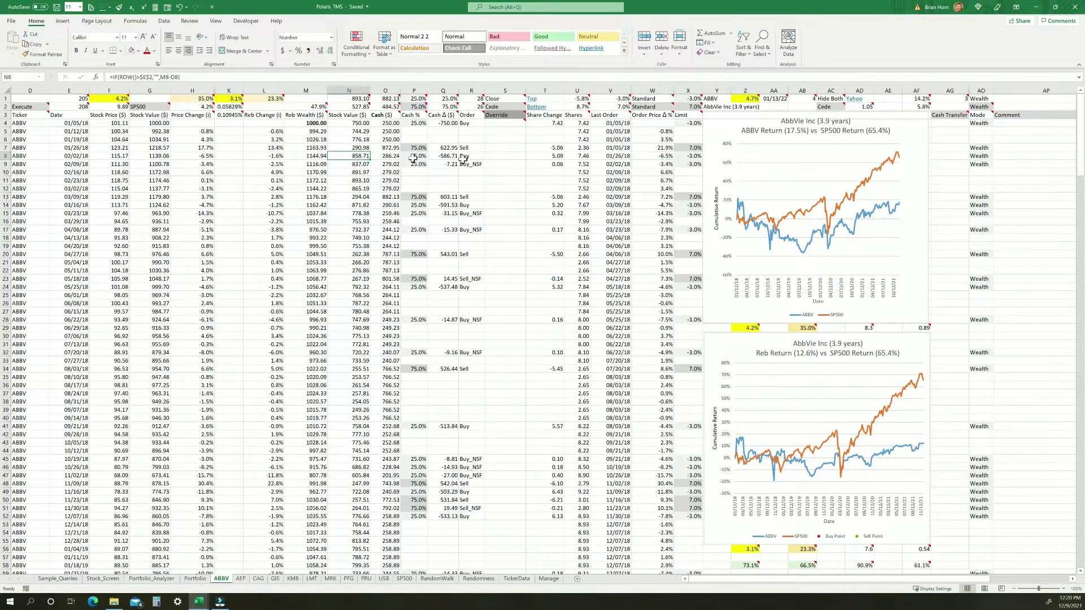
{"action": "left_click", "coordinate": [549, 156]}
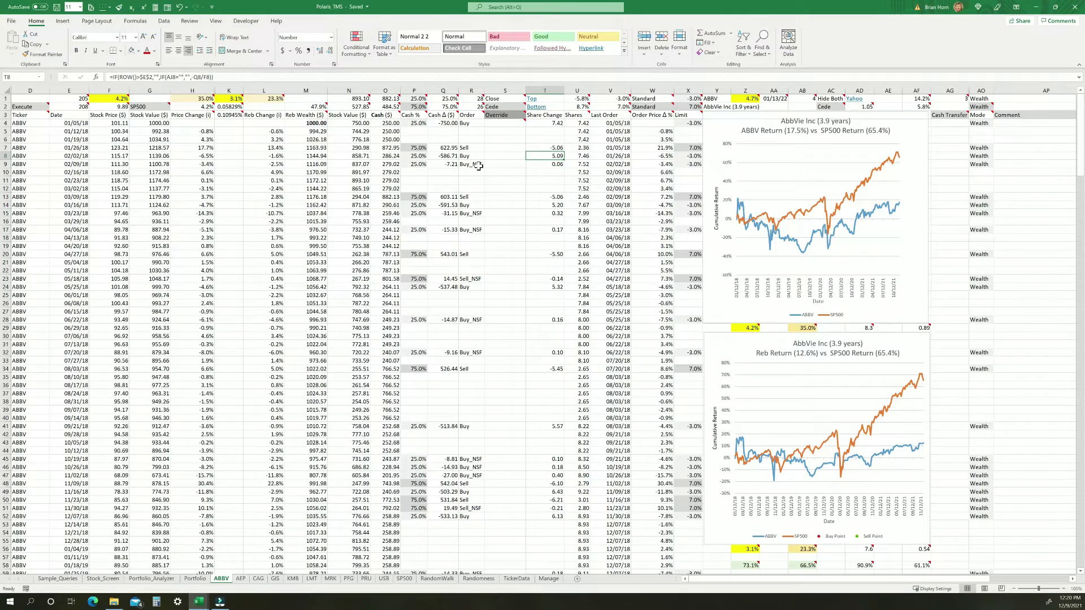
{"action": "left_click", "coordinate": [450, 165]}
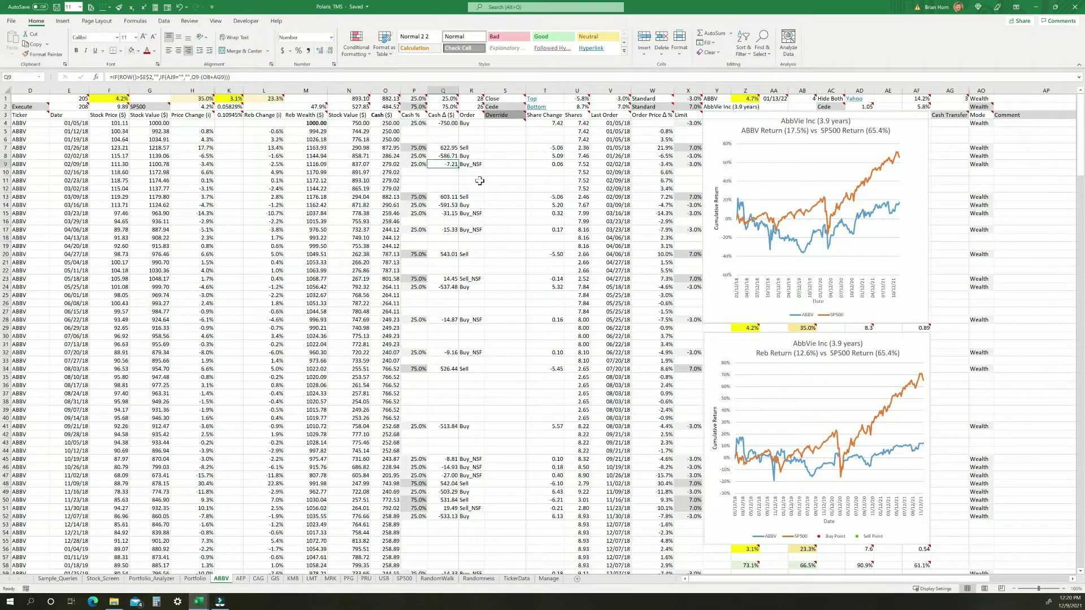
Step: Check row 9's share change and set that row's order override to Defer Buy
{"action": "left_click", "coordinate": [558, 165]}
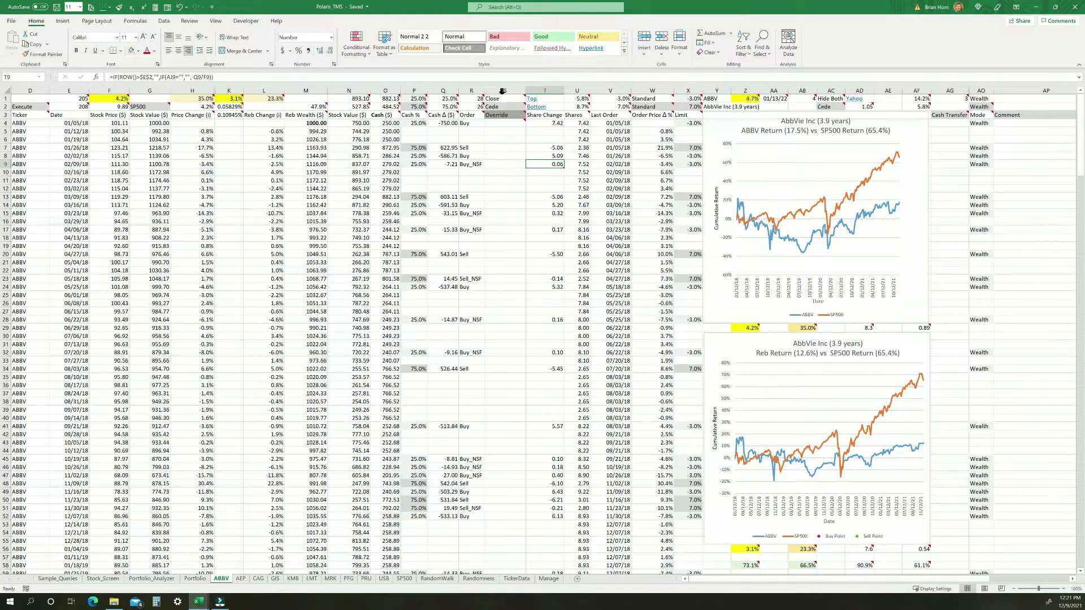
{"action": "left_click", "coordinate": [500, 163]}
{"action": "type", "text": "Defer"}
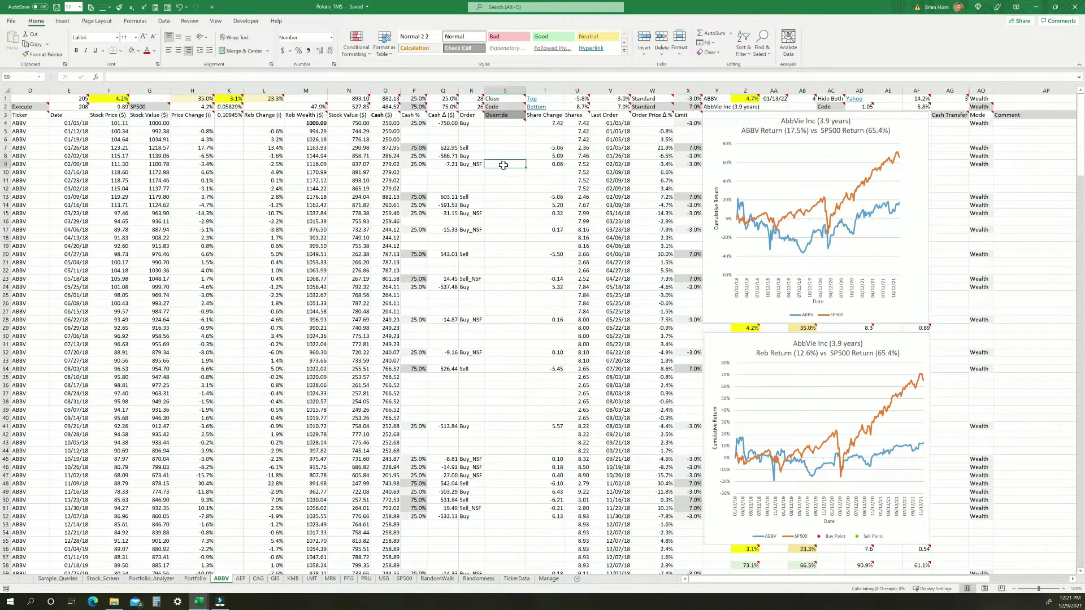
{"action": "key", "text": "Left"}
Step: Replace the override in S9 with Cancel Buy
{"action": "left_click", "coordinate": [507, 165]}
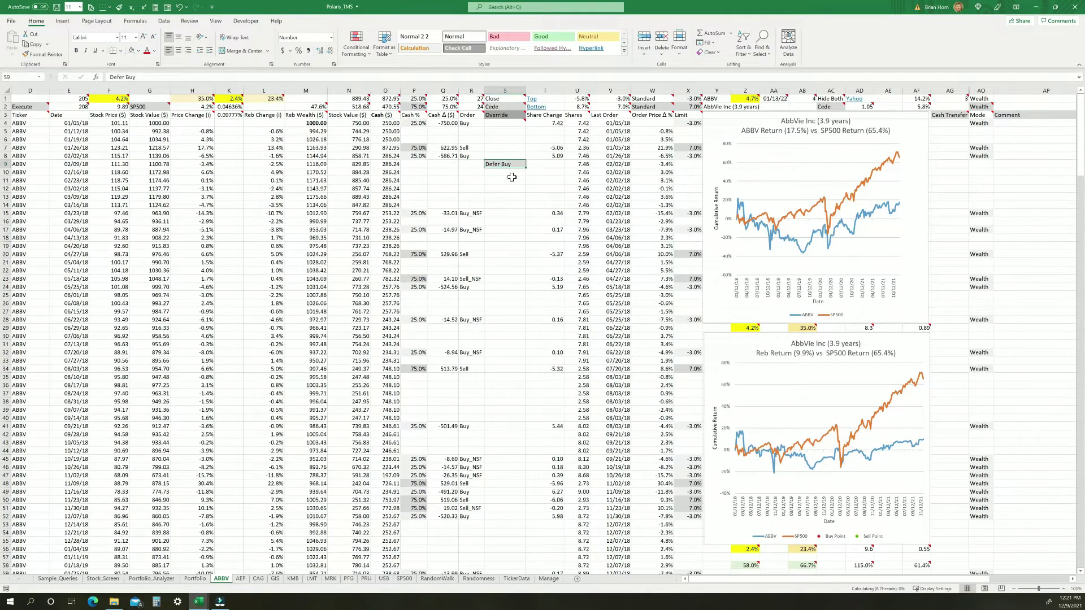
{"action": "type", "text": "Cancel Buy"}
{"action": "key", "text": "Left"}
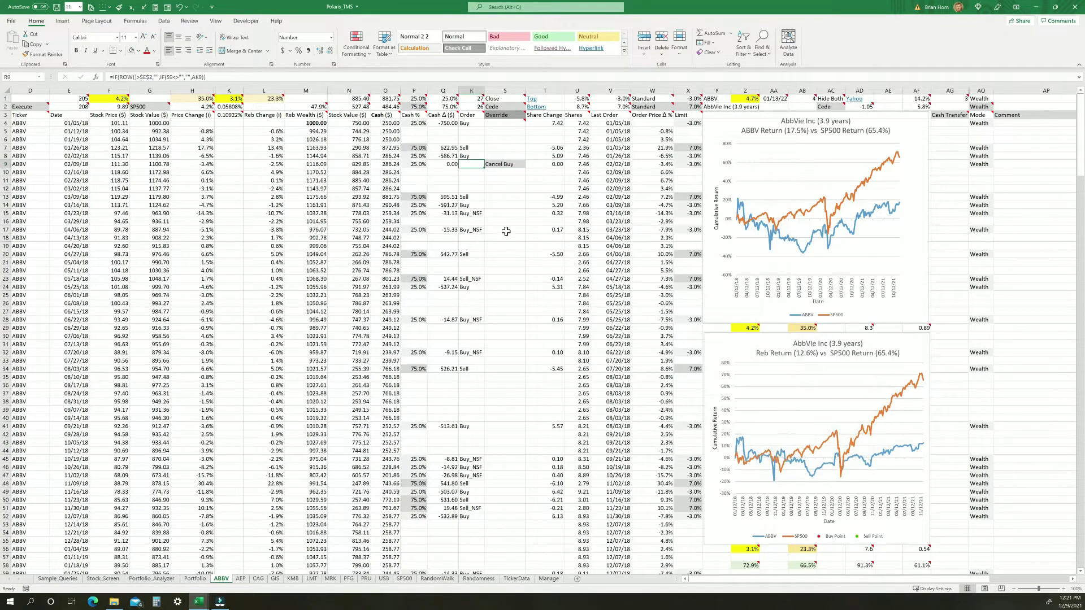
Step: Examine the price changes in rows 11 to 13 following the cancelled buy, and the order price change in row 13
{"action": "key", "text": "Down"}
{"action": "key", "text": "Left"}
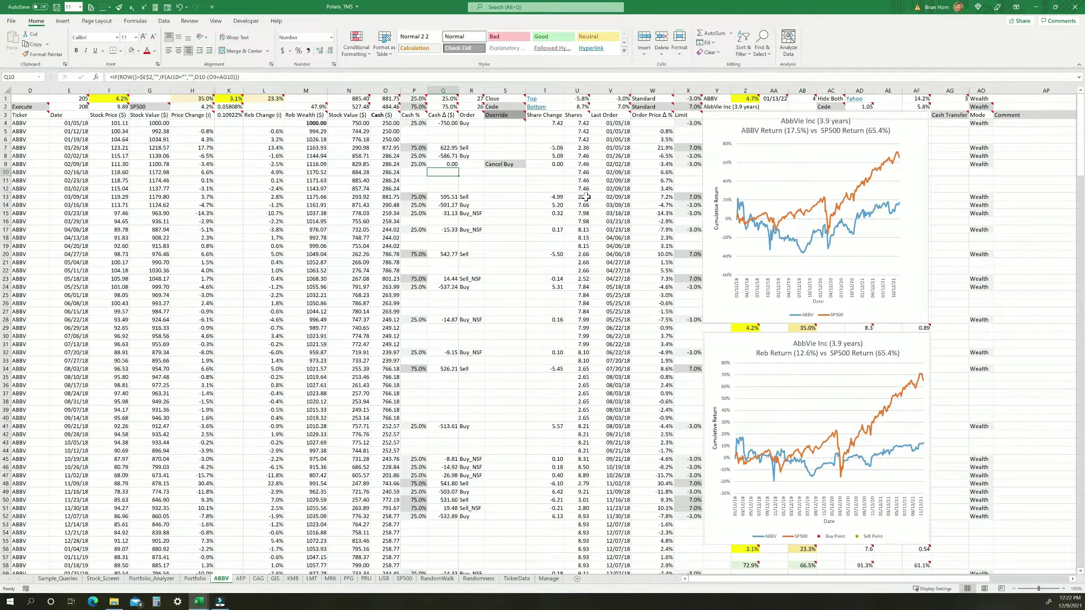
{"action": "left_click", "coordinate": [210, 183]}
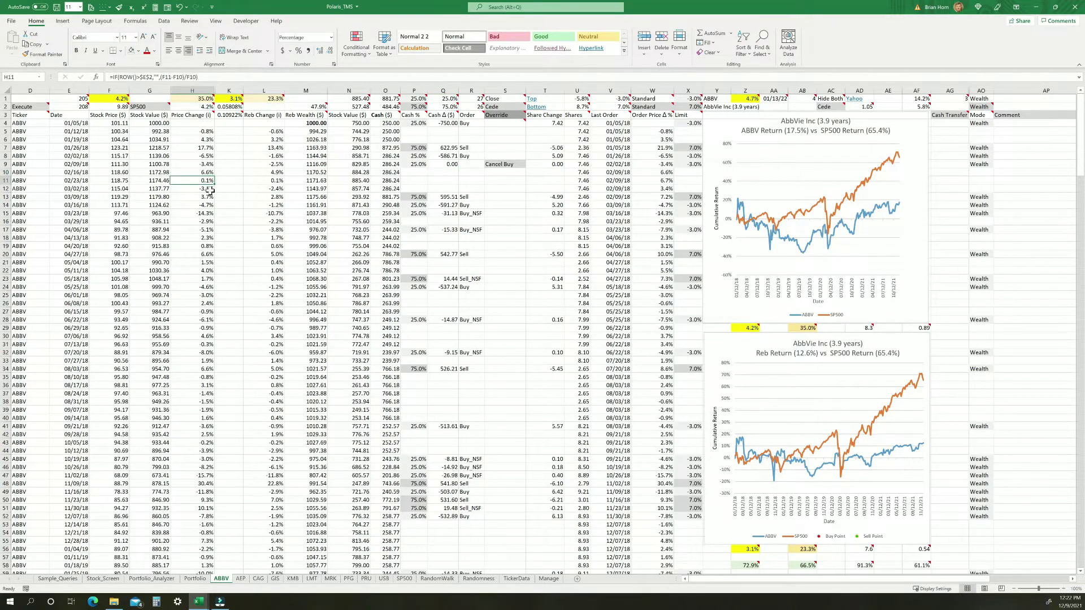
{"action": "left_click", "coordinate": [208, 189]}
{"action": "left_click", "coordinate": [211, 199]}
{"action": "left_click", "coordinate": [665, 198]}
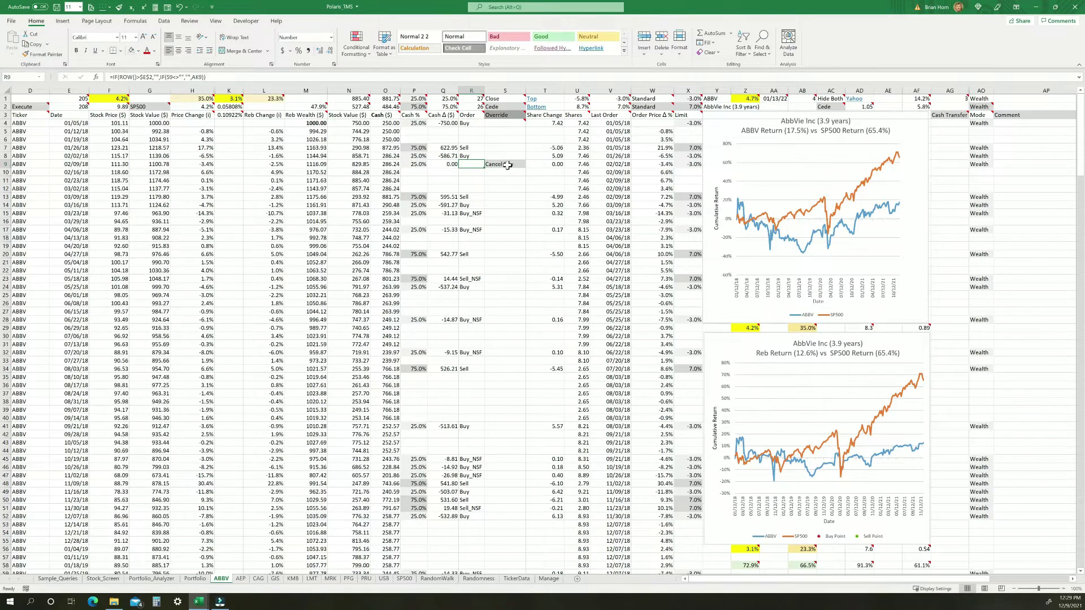
Step: Set the row 9 order override to Switch Sell, and replace it with Defer Buy
{"action": "left_click", "coordinate": [508, 165]}
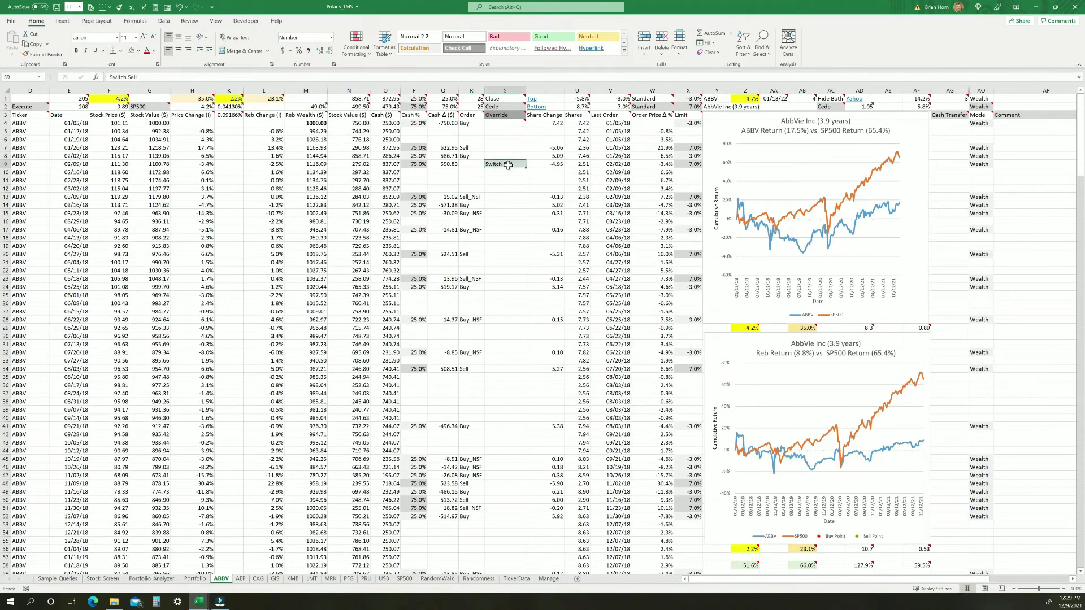
{"action": "left_click", "coordinate": [511, 168]}
{"action": "left_click", "coordinate": [511, 168]}
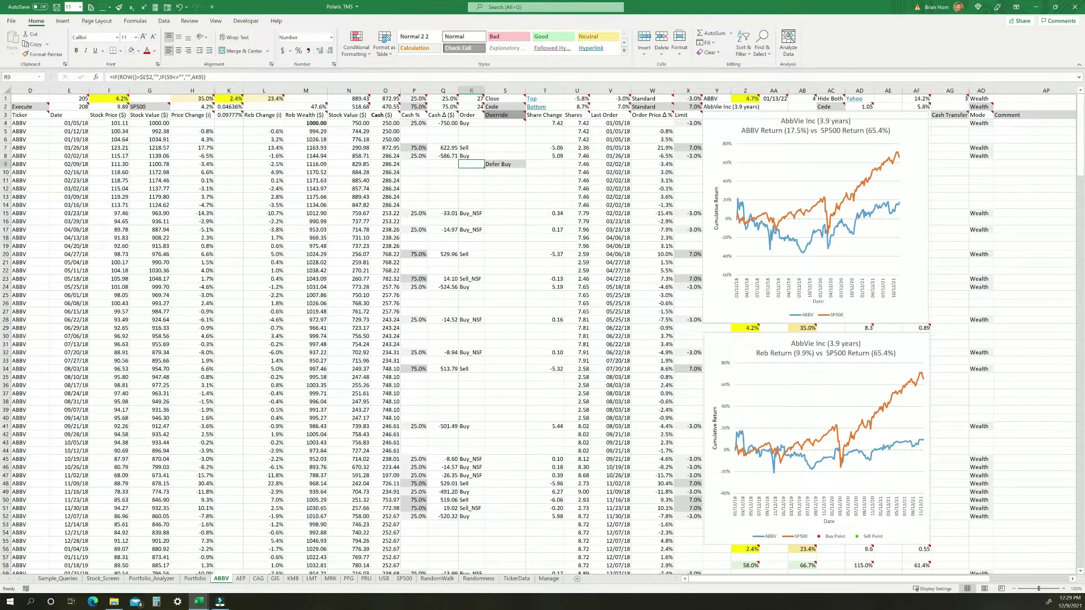
Step: Trace the deferred row 9 buy through the order price changes in column W down to row 15
{"action": "left_click", "coordinate": [73, 214]}
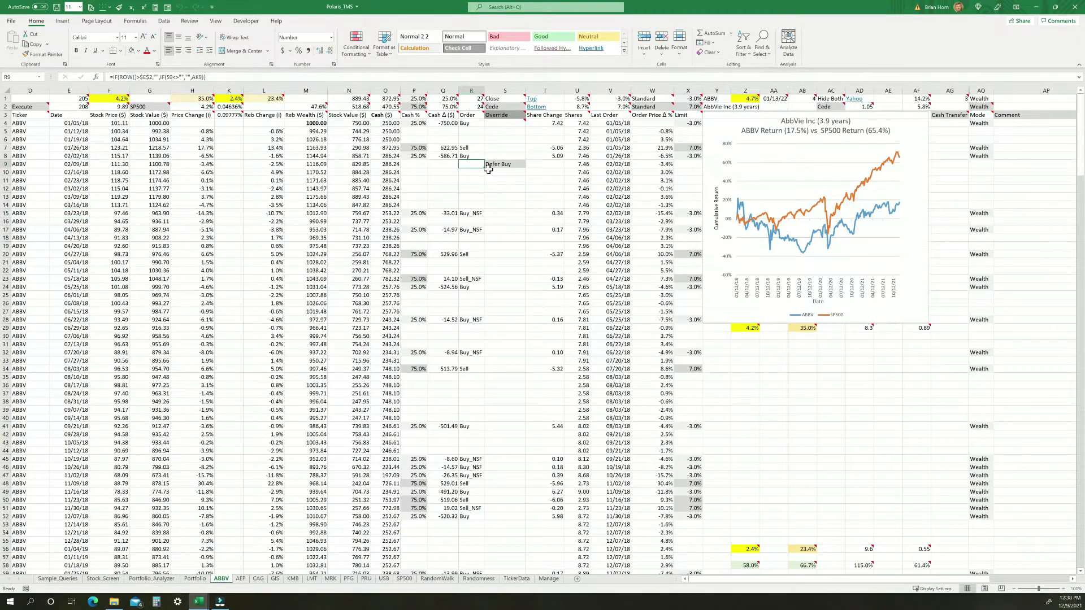
{"action": "left_click", "coordinate": [468, 165]}
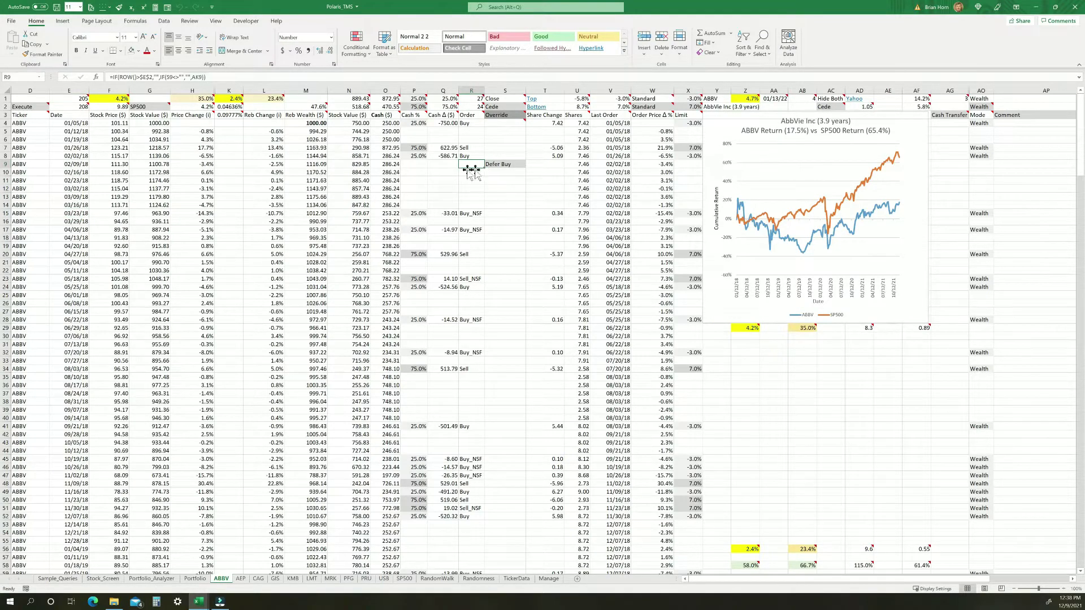
{"action": "left_click", "coordinate": [200, 173]}
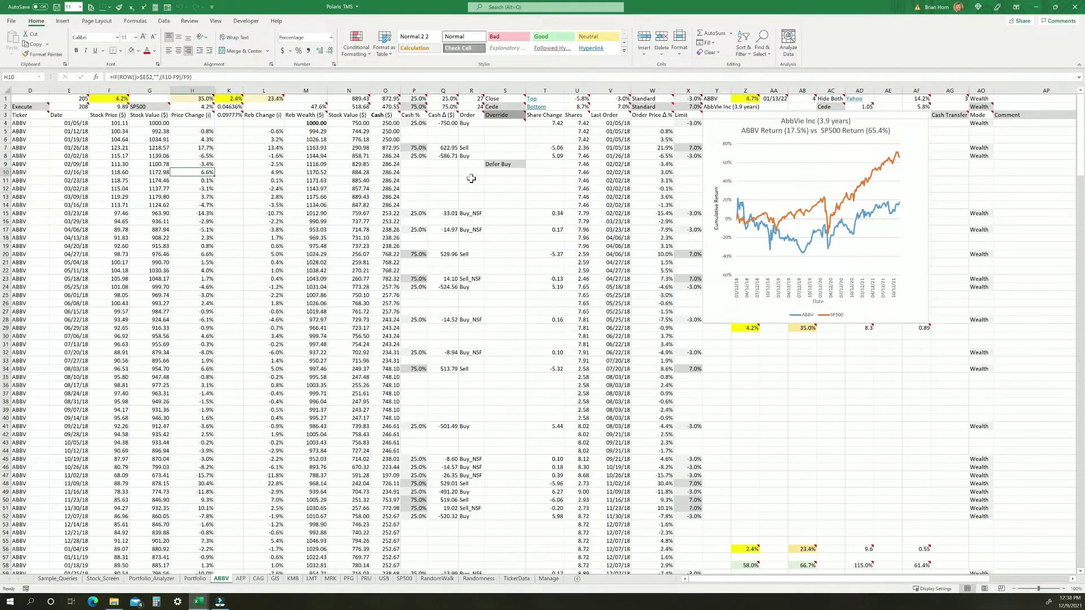
{"action": "left_click", "coordinate": [669, 165]}
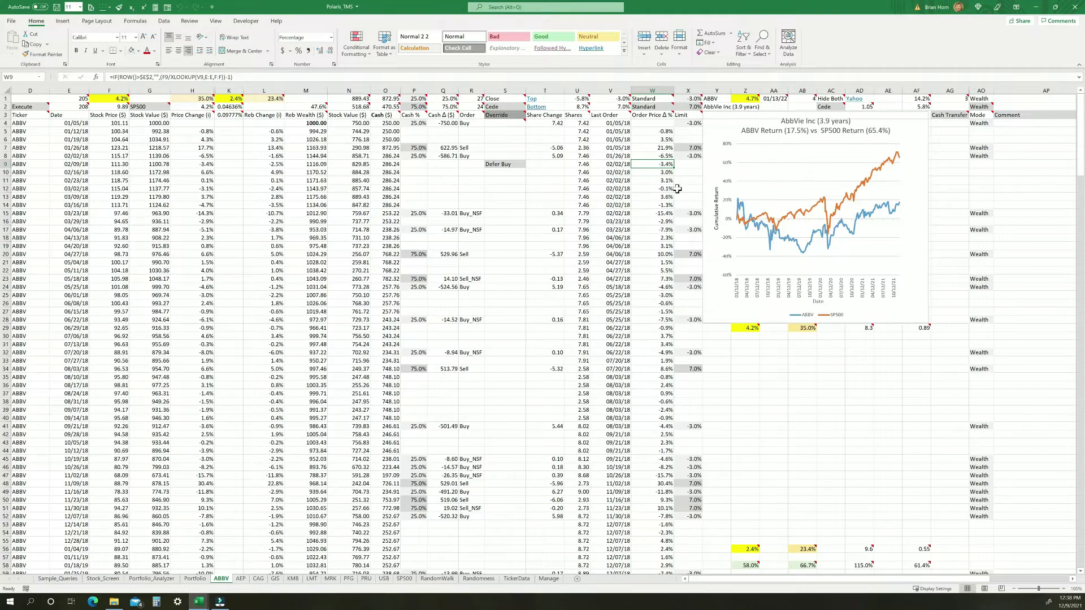
{"action": "left_click", "coordinate": [666, 172]}
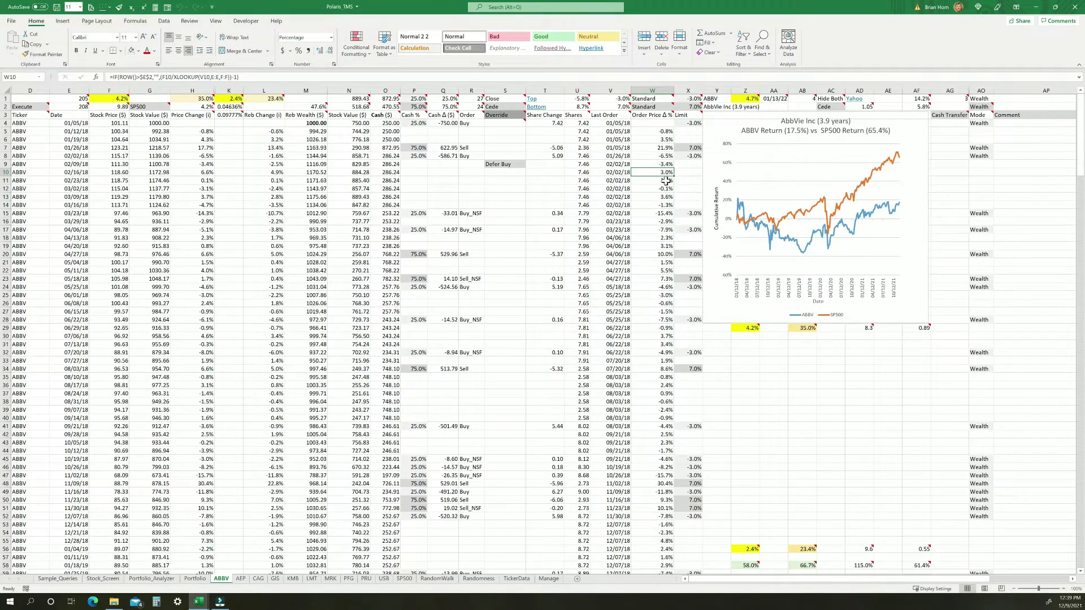
{"action": "left_click", "coordinate": [668, 181]}
{"action": "left_click", "coordinate": [667, 190]}
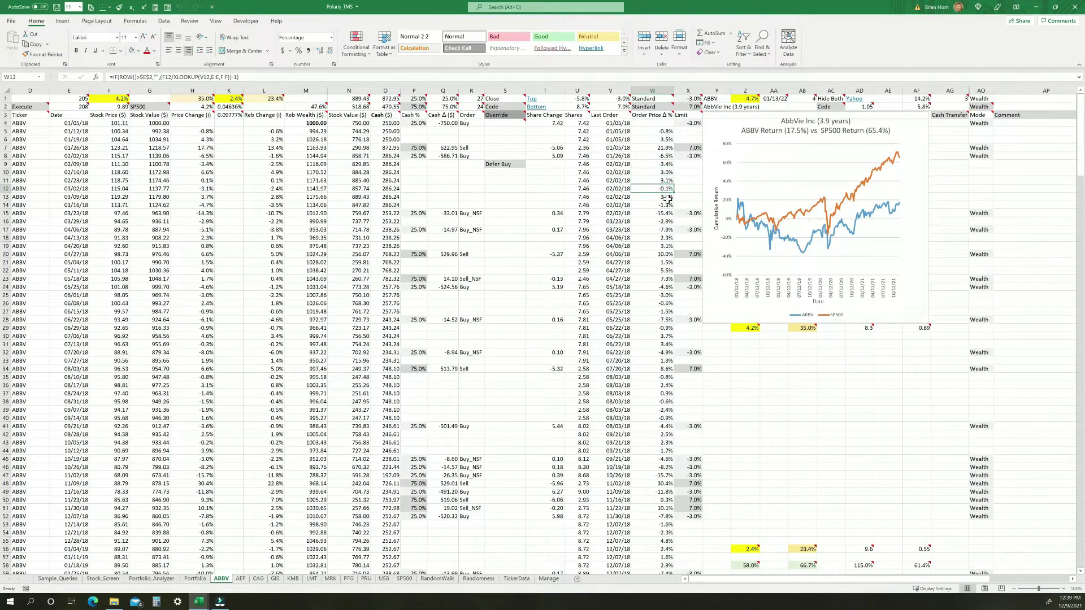
{"action": "left_click", "coordinate": [668, 213]}
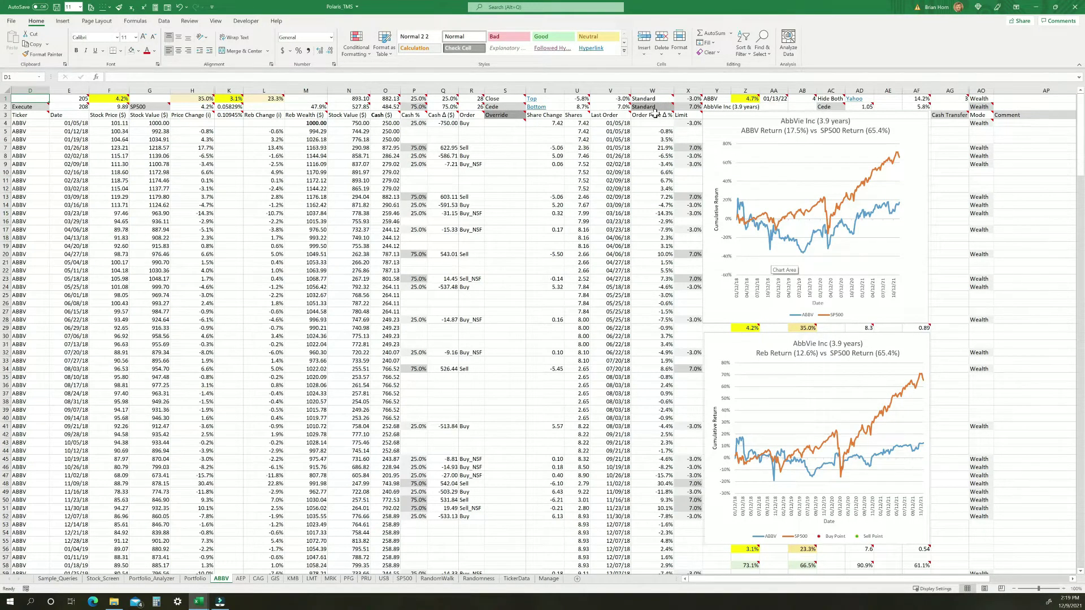
Step: Read the mode note in AO2 and set the cumulative price mode in W2 to Scaled
{"action": "mouse_move", "coordinate": [652, 107]}
{"action": "mouse_move", "coordinate": [980, 108]}
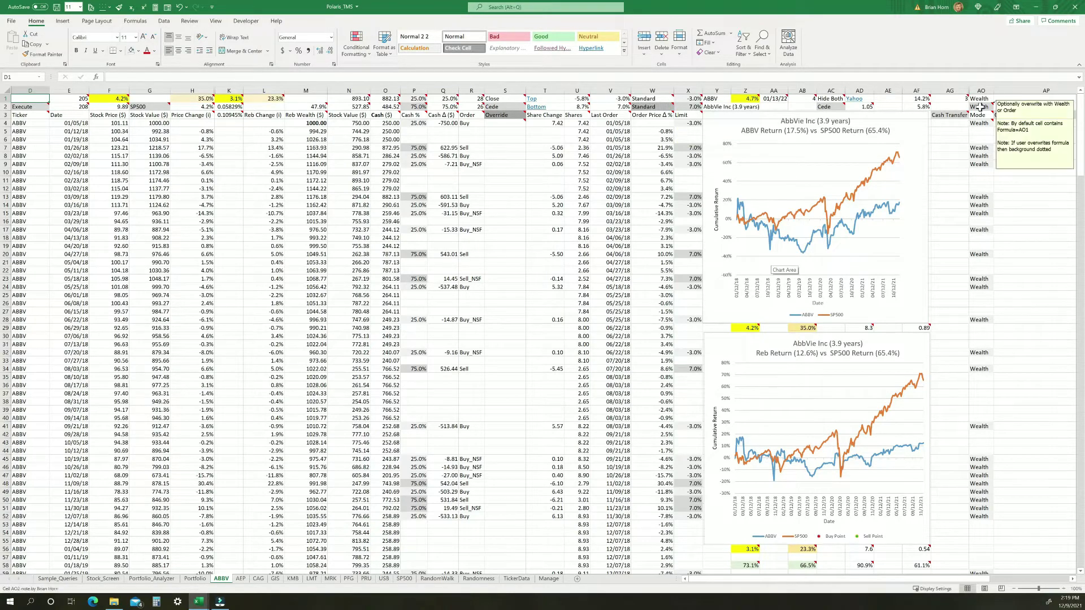
{"action": "left_click", "coordinate": [656, 109]}
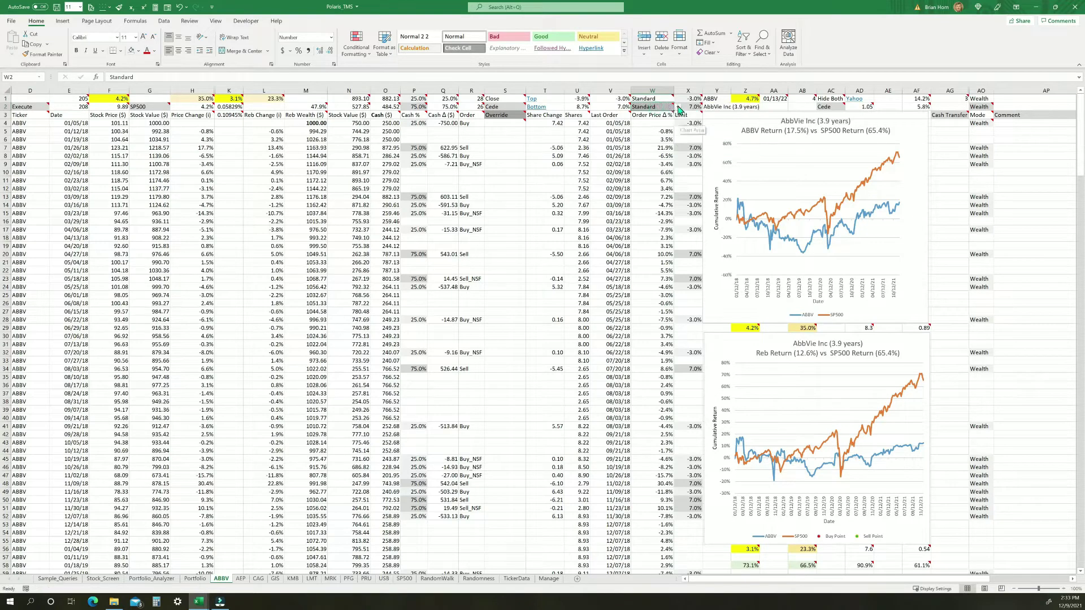
{"action": "left_click", "coordinate": [676, 106]}
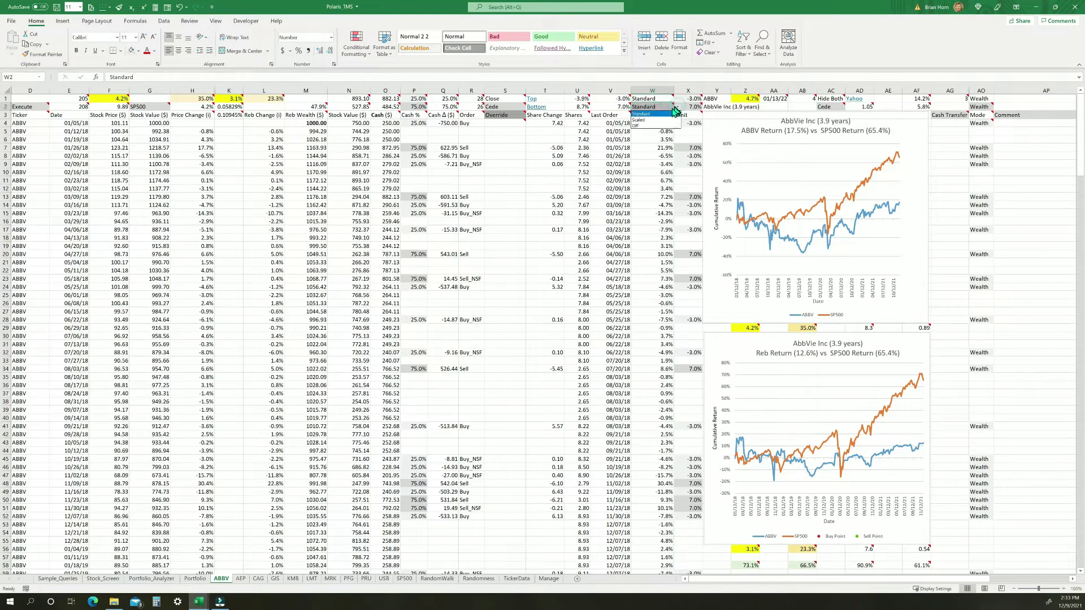
{"action": "left_click", "coordinate": [645, 121]}
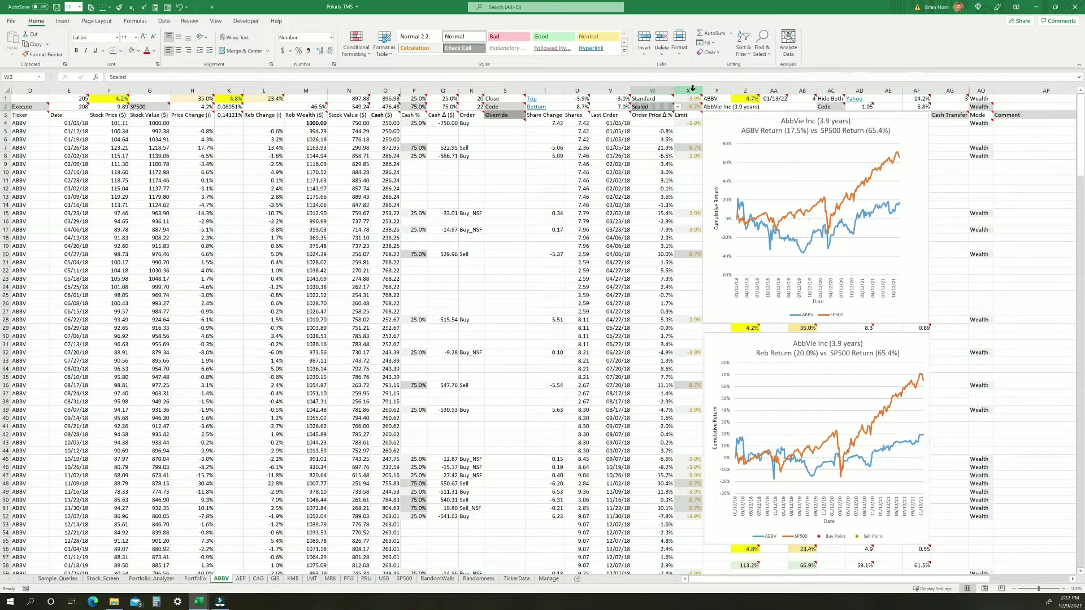
Step: Examine the return values in AF1 and AF2 that determine the scaled price limits
{"action": "mouse_move", "coordinate": [695, 105]}
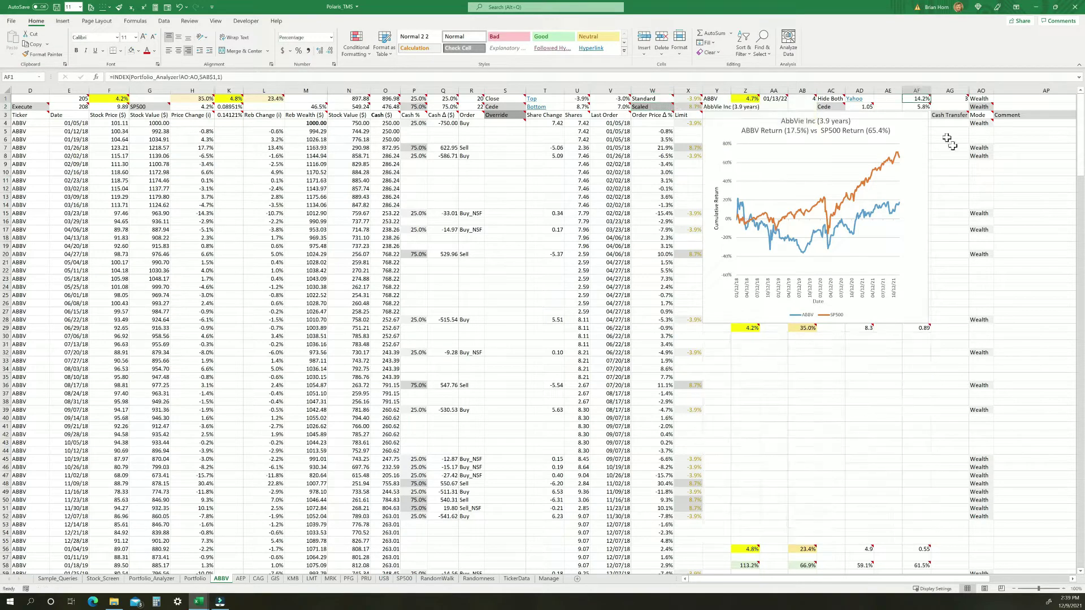
{"action": "mouse_move", "coordinate": [915, 103]}
{"action": "left_click_drag", "start_coordinate": [915, 99], "coordinate": [917, 108]}
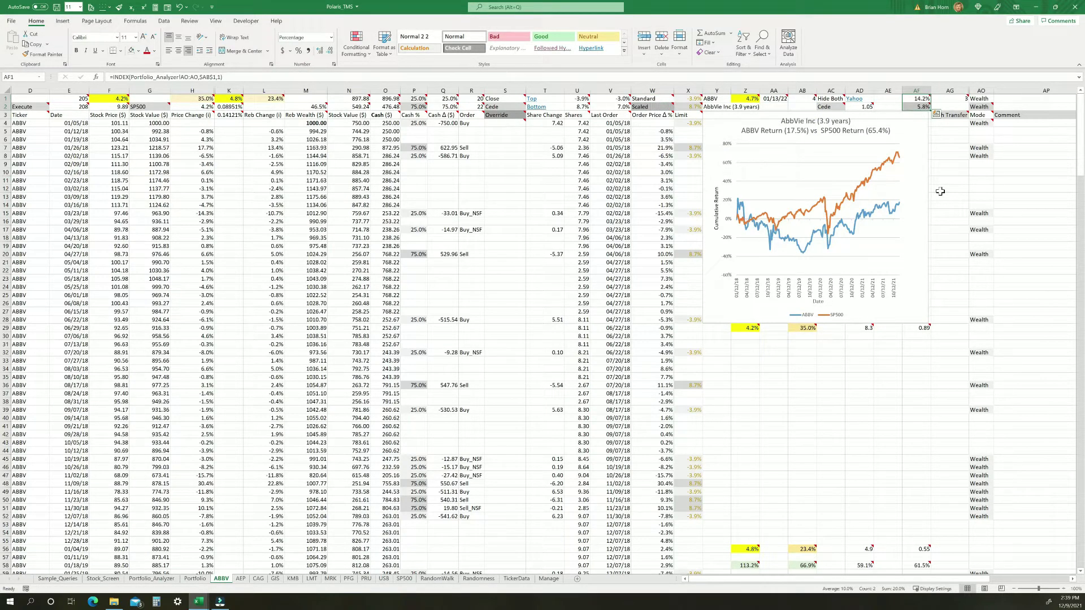
{"action": "left_click", "coordinate": [916, 99]}
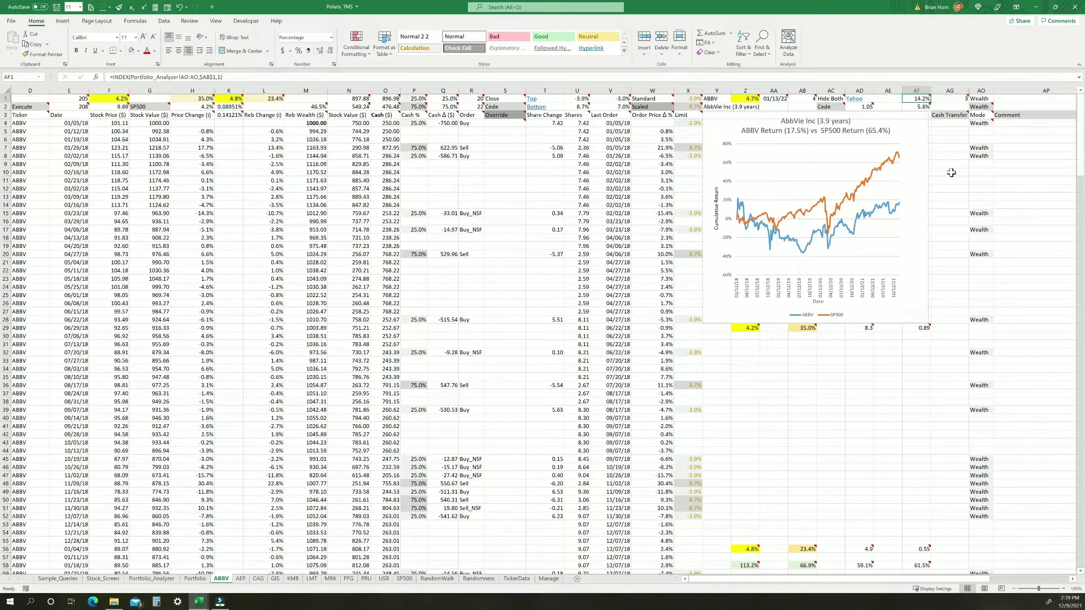
{"action": "key", "text": "Down"}
{"action": "left_click", "coordinate": [919, 99]}
{"action": "left_click", "coordinate": [927, 110]}
Step: Inspect the active price limits in X1:X2 and the scaled limit formulas in U1:U2
{"action": "left_click", "coordinate": [694, 107]}
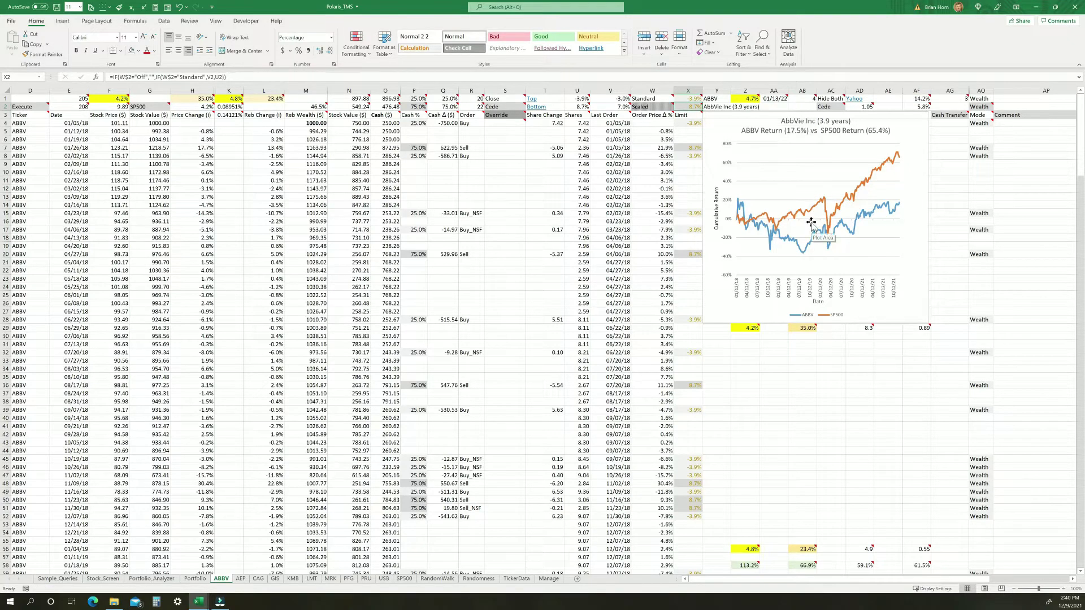
{"action": "left_click", "coordinate": [694, 99]}
{"action": "key", "text": "Down"}
{"action": "left_click", "coordinate": [583, 100]}
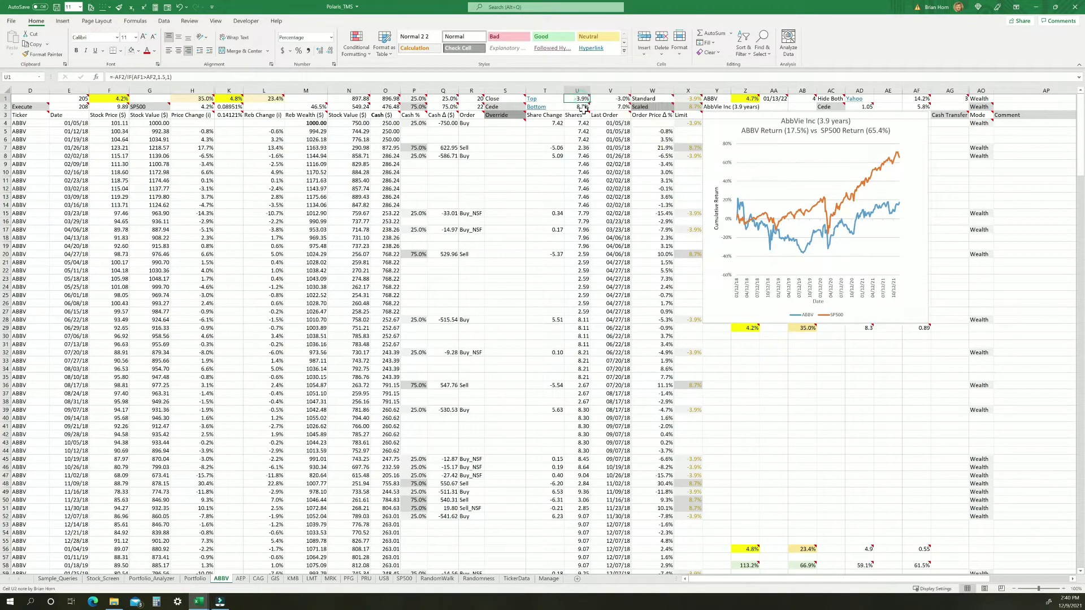
{"action": "mouse_move", "coordinate": [586, 108]}
Step: Set the cumulative price mode in W2 to Off, and return it to Standard
{"action": "left_click", "coordinate": [649, 107]}
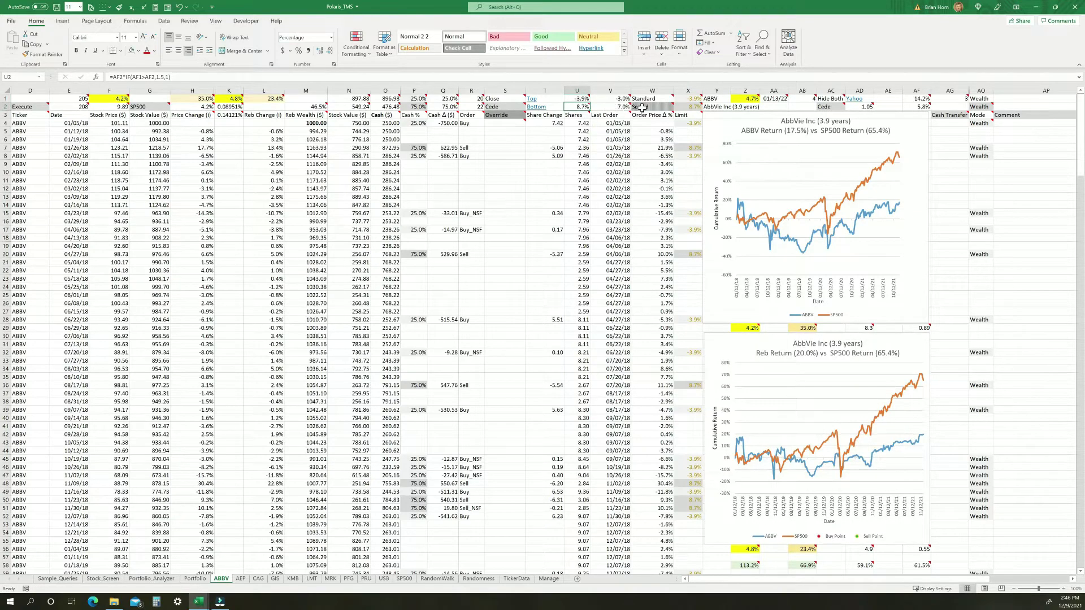
{"action": "left_click", "coordinate": [676, 107]}
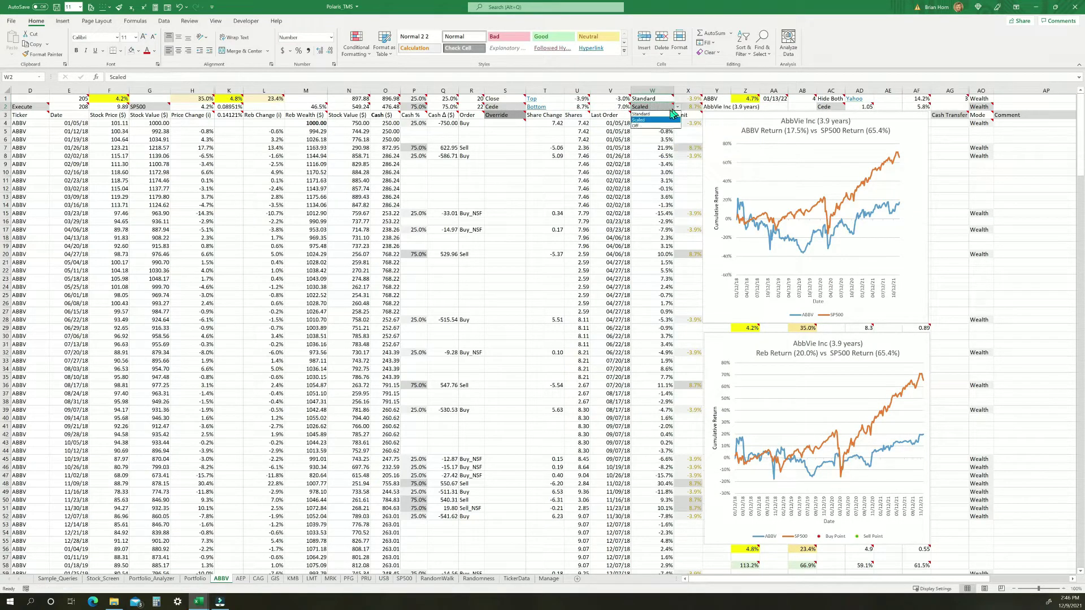
{"action": "left_click", "coordinate": [639, 125]}
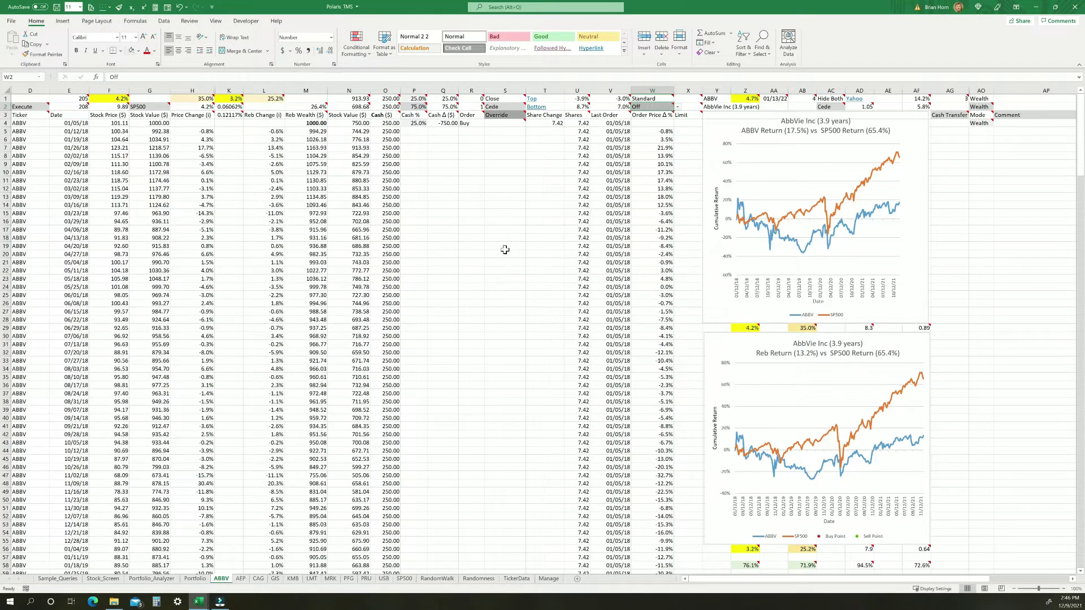
{"action": "left_click", "coordinate": [678, 107]}
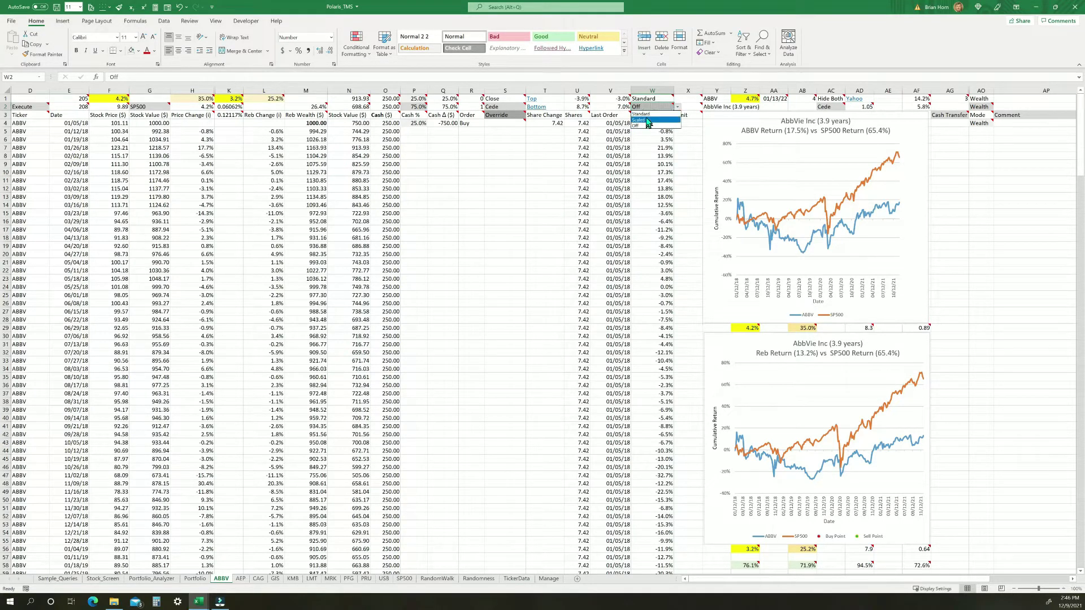
{"action": "left_click", "coordinate": [648, 126]}
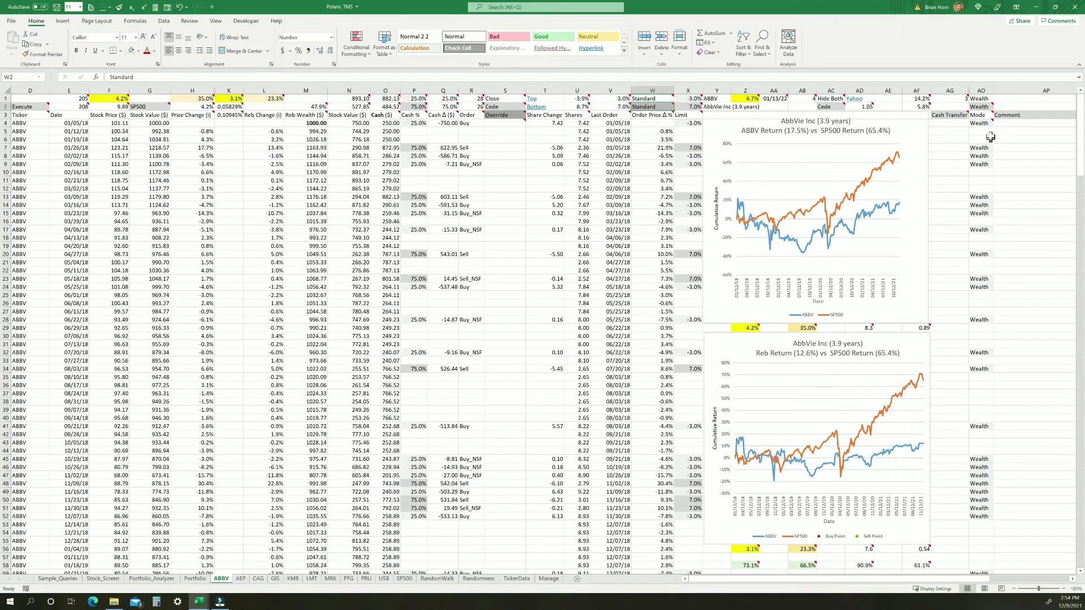
Step: Change the cash rebalance mode in AO2 to Order
{"action": "left_click", "coordinate": [983, 107]}
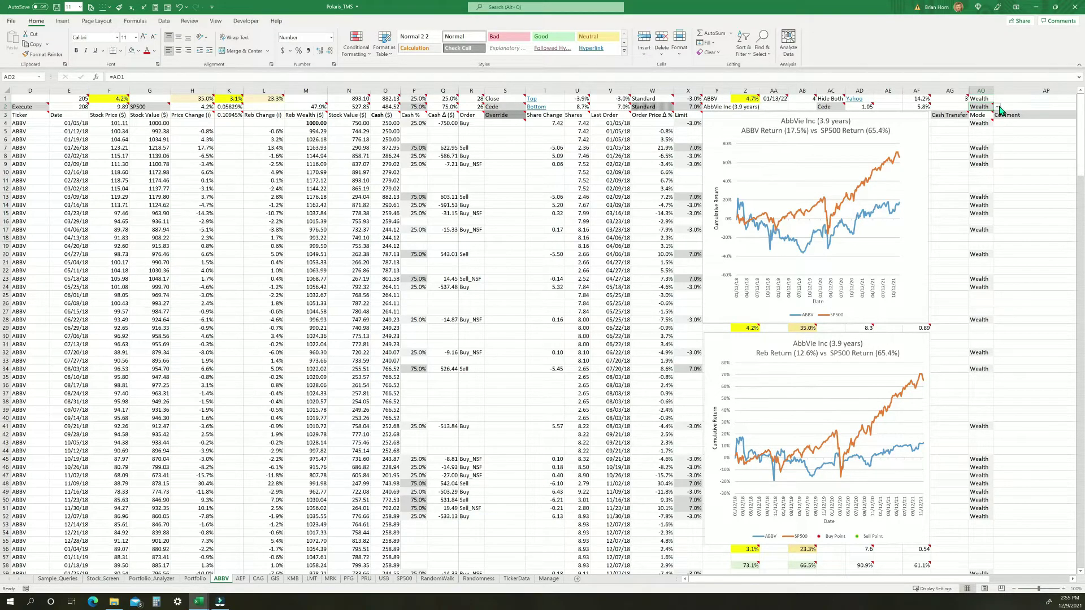
{"action": "left_click", "coordinate": [998, 107]}
{"action": "left_click", "coordinate": [975, 119]}
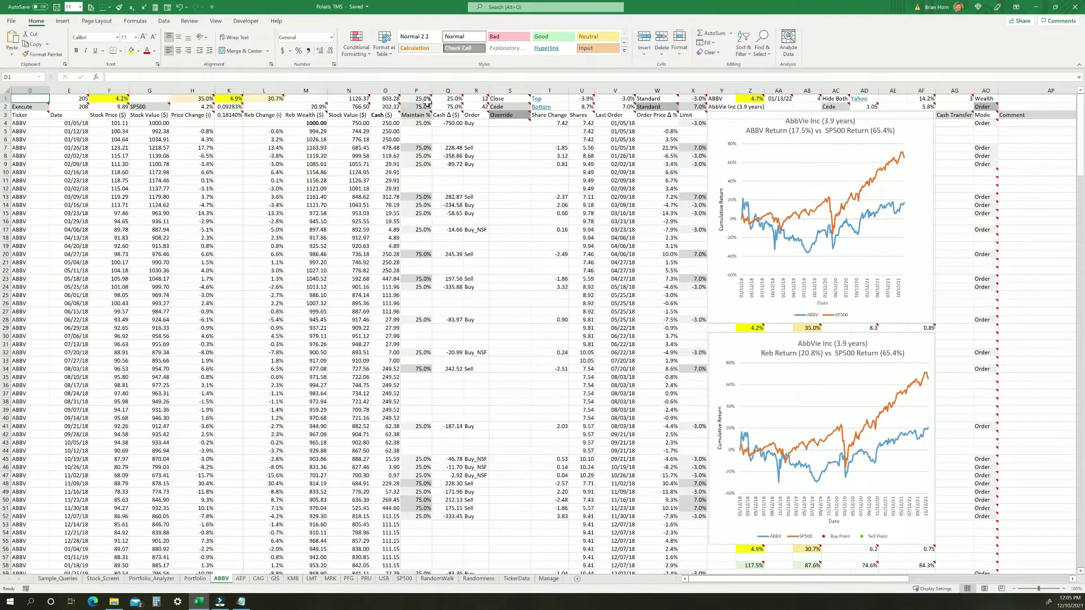
Step: Switch to Notepad to read the Order mode definitions in Terminology, and return to the ABBV sheet to inspect the Reb Wealth column
{"action": "left_click", "coordinate": [241, 602]}
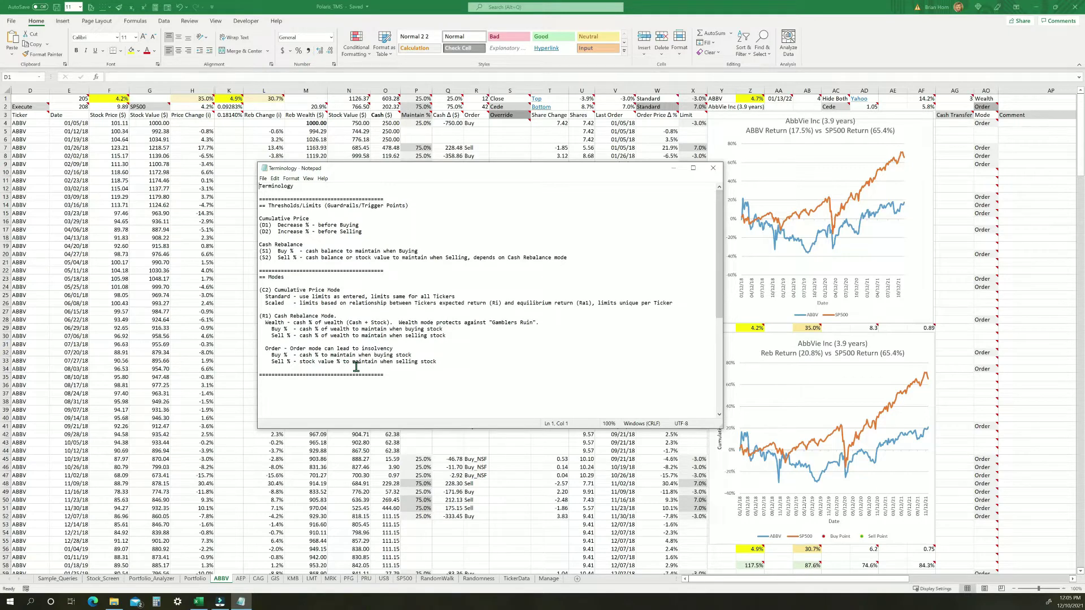
{"action": "left_click", "coordinate": [388, 141]}
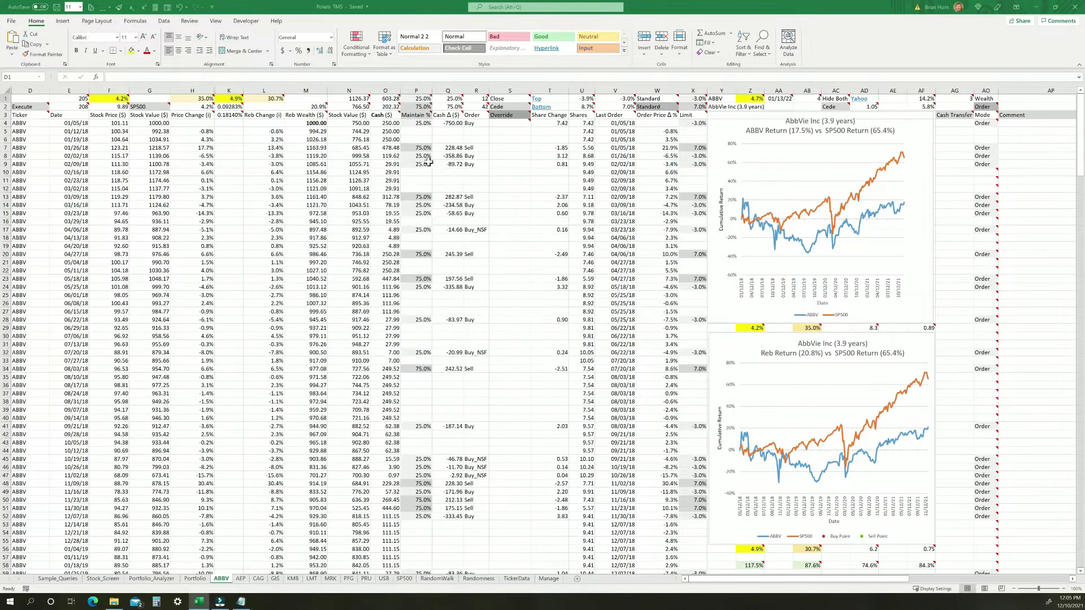
{"action": "left_click", "coordinate": [303, 87]}
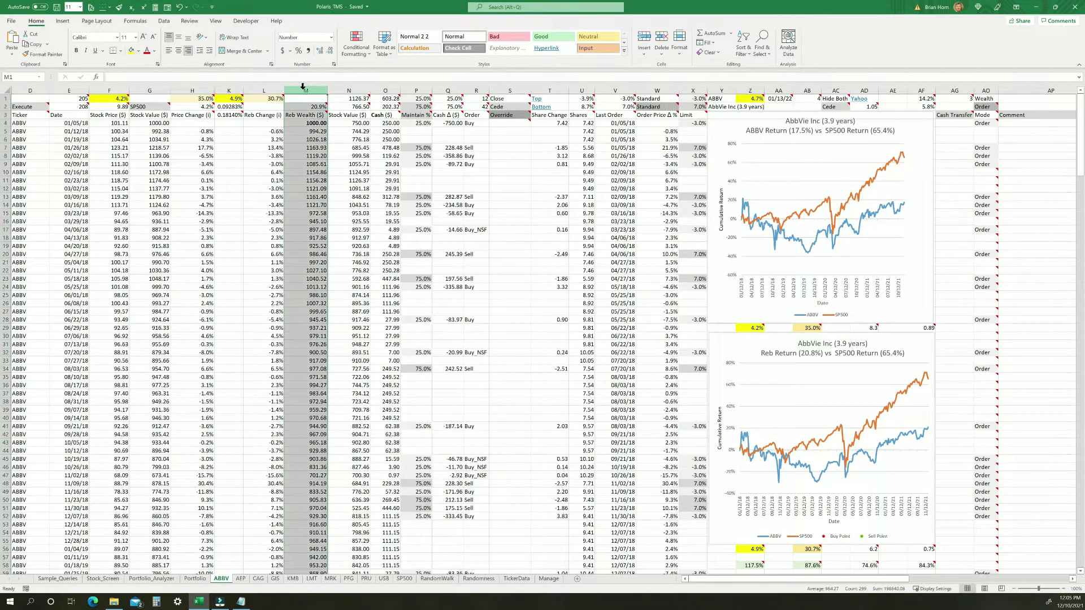
Step: Inspect the Cash and Stock Value columns and the Maintain % targets in P1:P2
{"action": "left_click", "coordinate": [386, 89]}
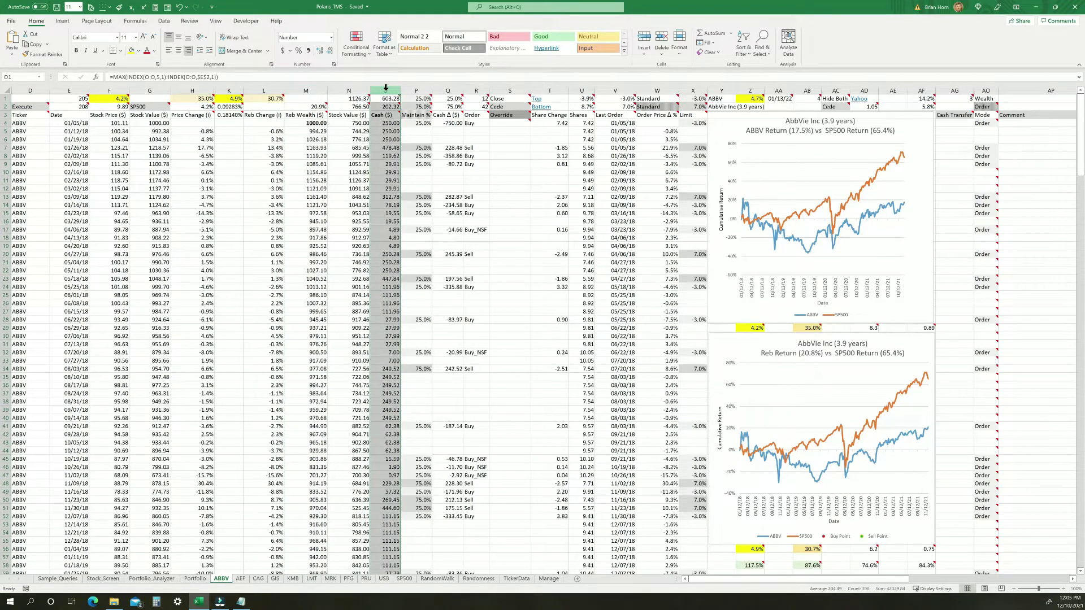
{"action": "left_click", "coordinate": [349, 90]}
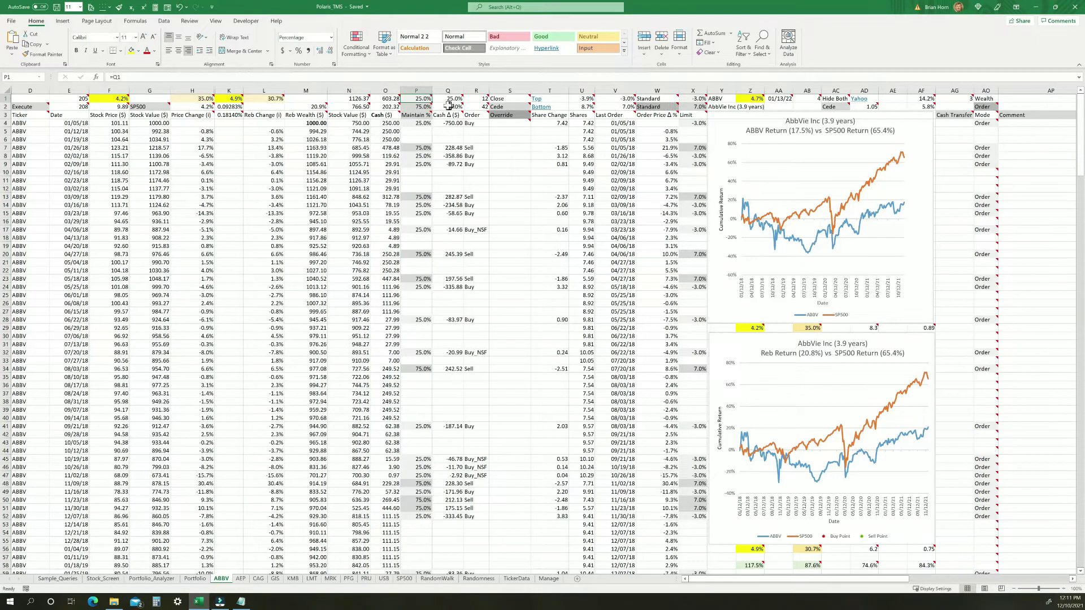
{"action": "mouse_move", "coordinate": [420, 98]}
{"action": "mouse_move", "coordinate": [426, 100]}
{"action": "left_click", "coordinate": [416, 108]}
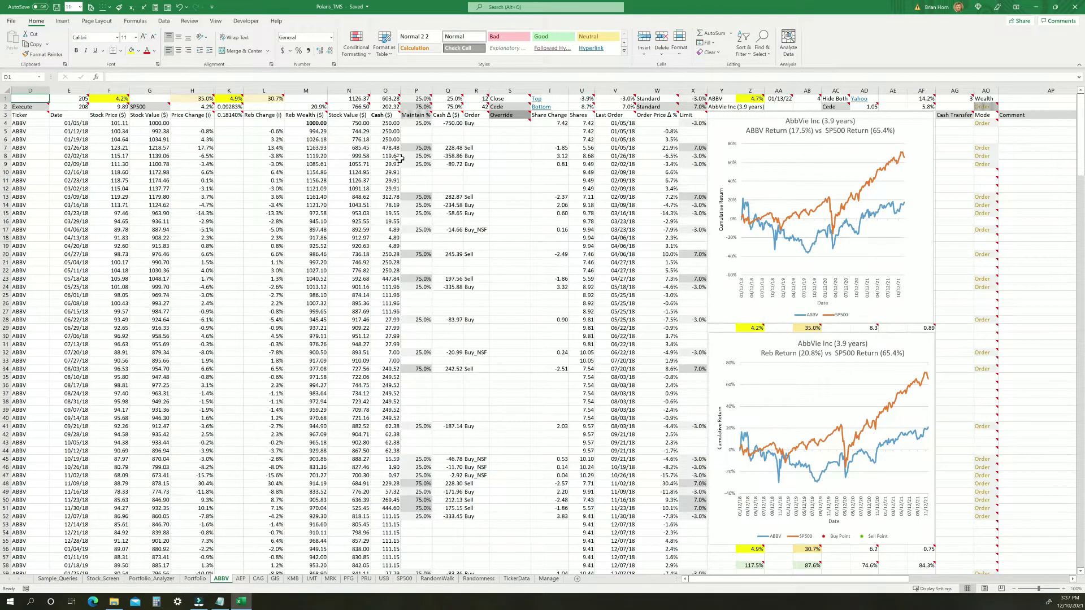
Step: Examine the stock value in N8, the Cash column, and the nonsufficient-funds buy order in row 47
{"action": "left_click", "coordinate": [362, 157]}
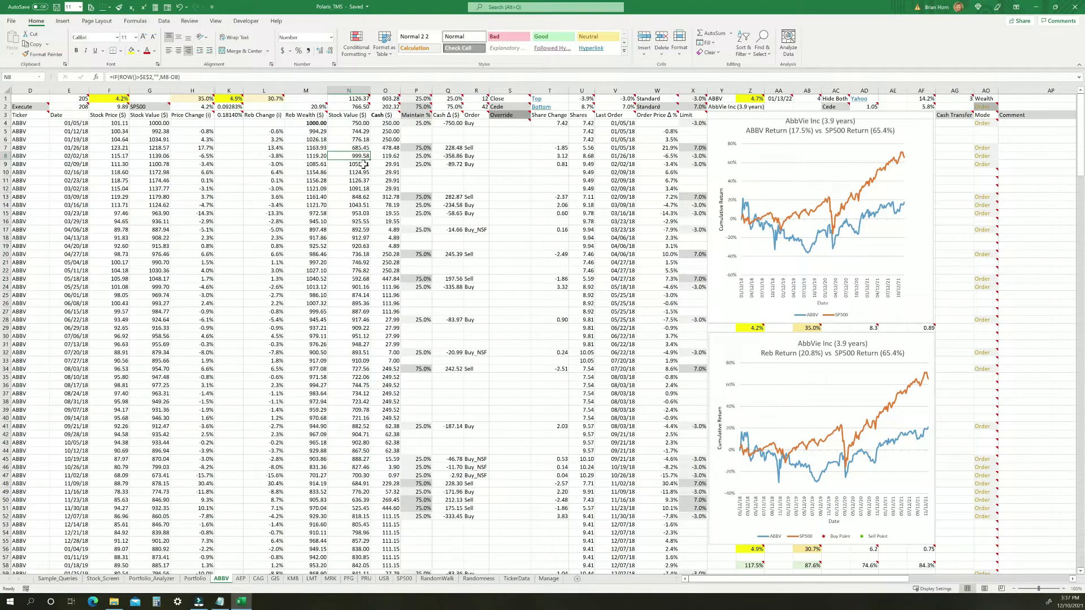
{"action": "left_click", "coordinate": [384, 88]}
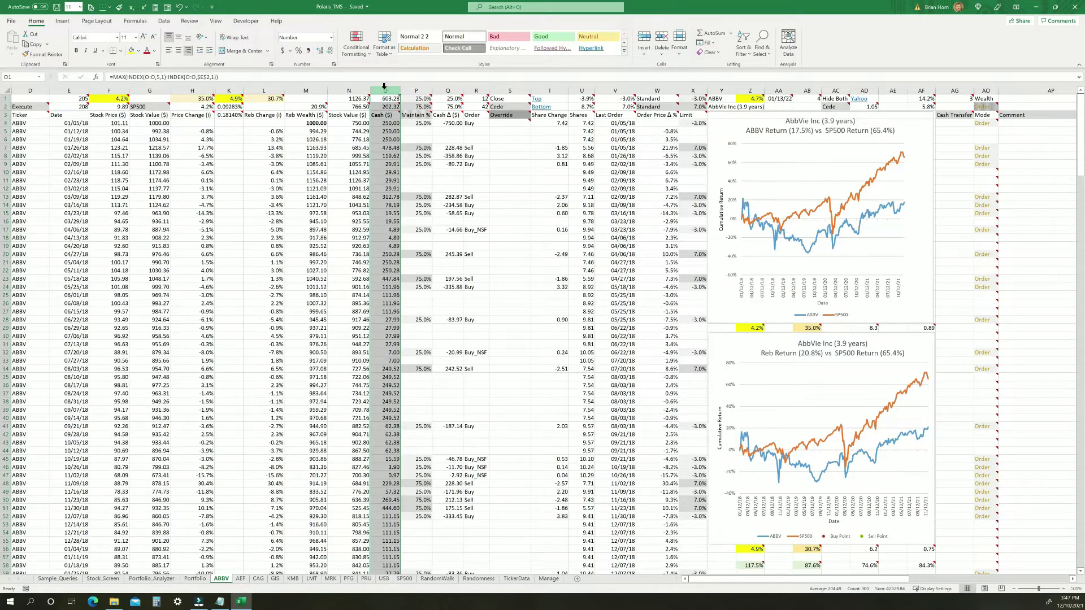
{"action": "left_click", "coordinate": [392, 475]}
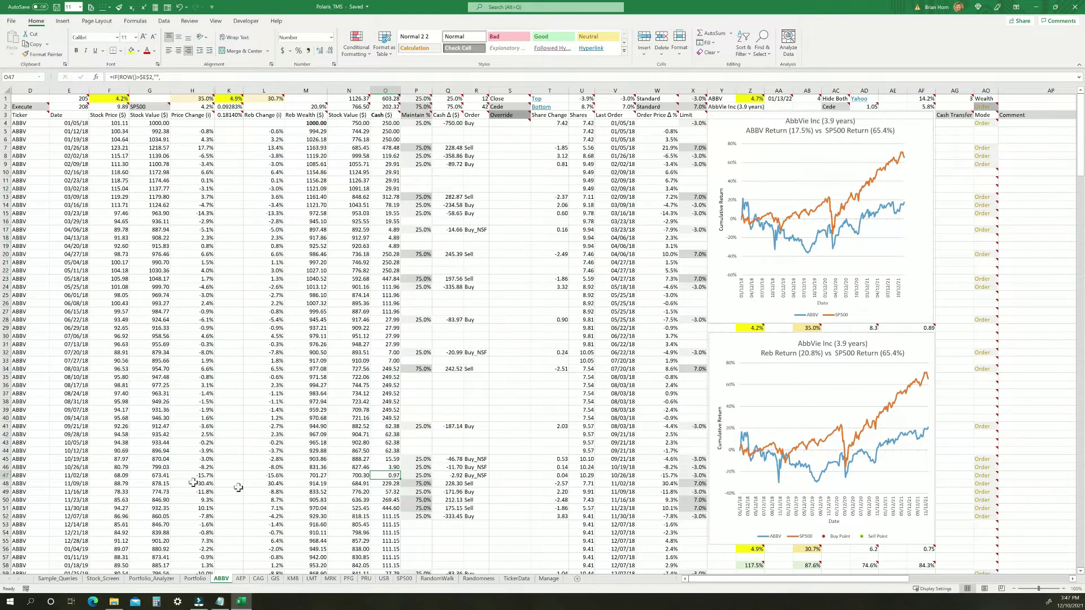
{"action": "left_click", "coordinate": [5, 475]}
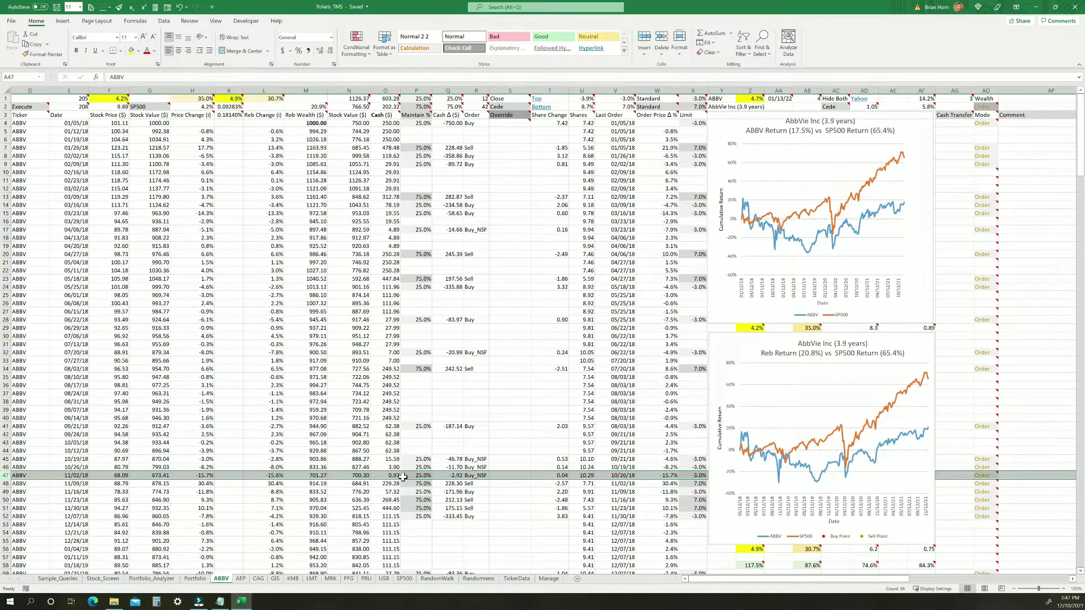
Step: Return the cash rebalance mode in AO2 to Wealth, and inspect the Reb Wealth and Cash columns
{"action": "left_click", "coordinate": [993, 108]}
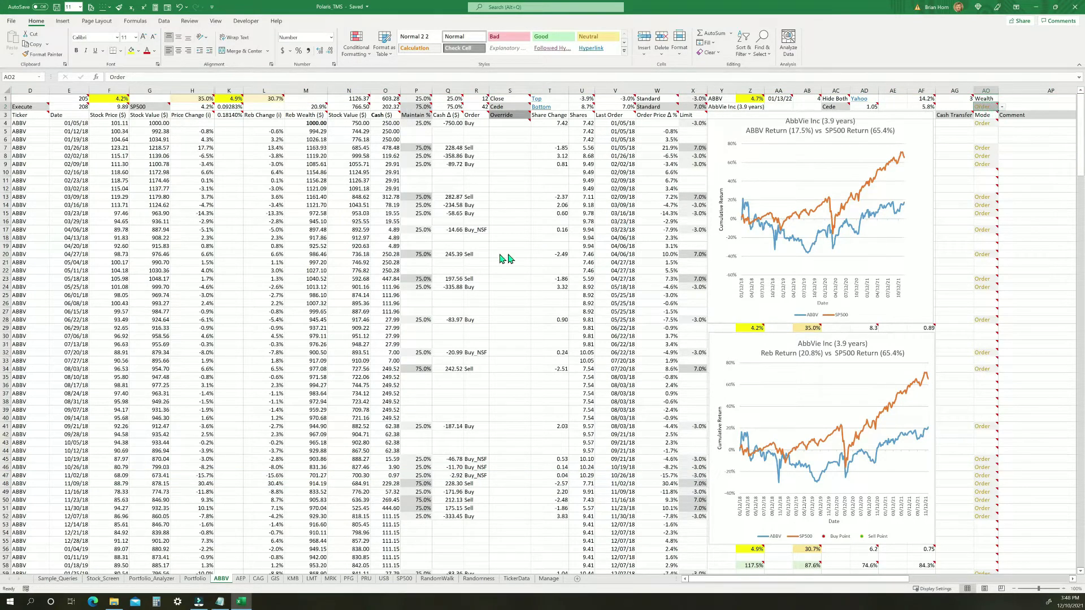
{"action": "key", "text": "ctrl+z"}
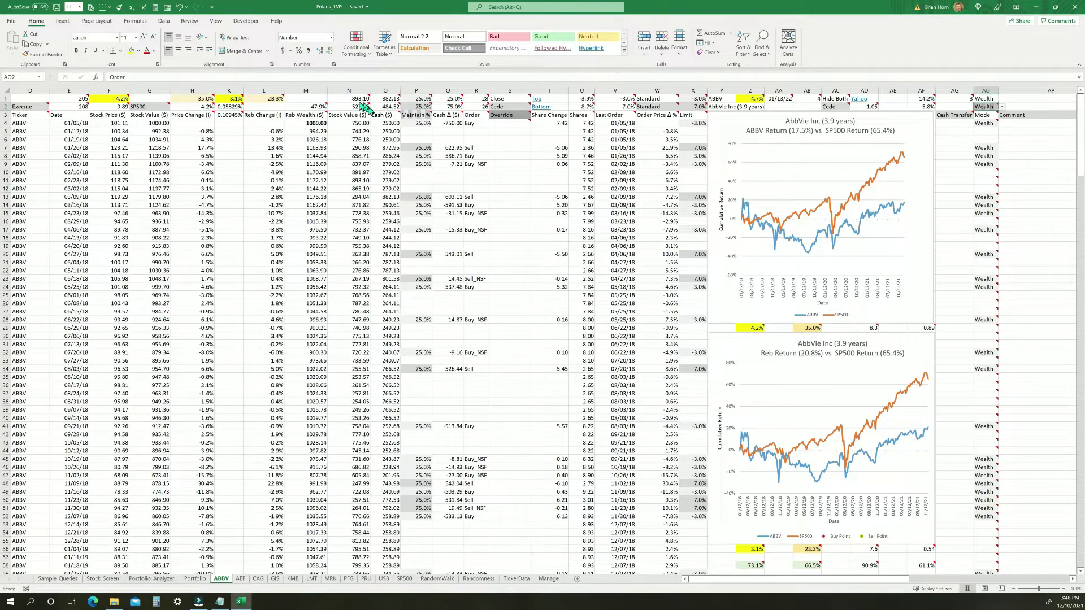
{"action": "left_click", "coordinate": [306, 91]}
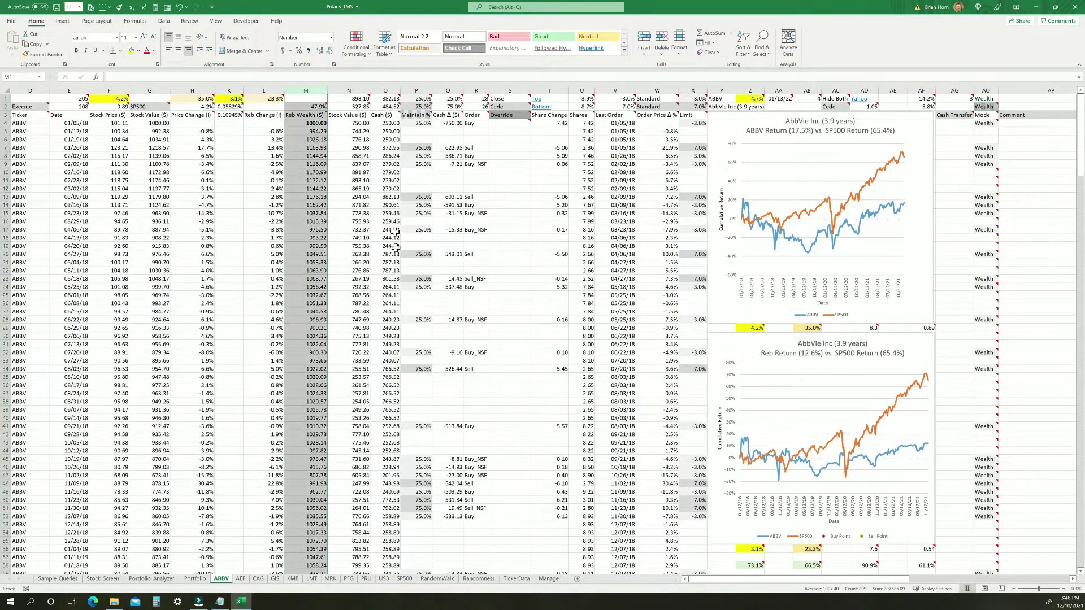
{"action": "left_click", "coordinate": [391, 89]}
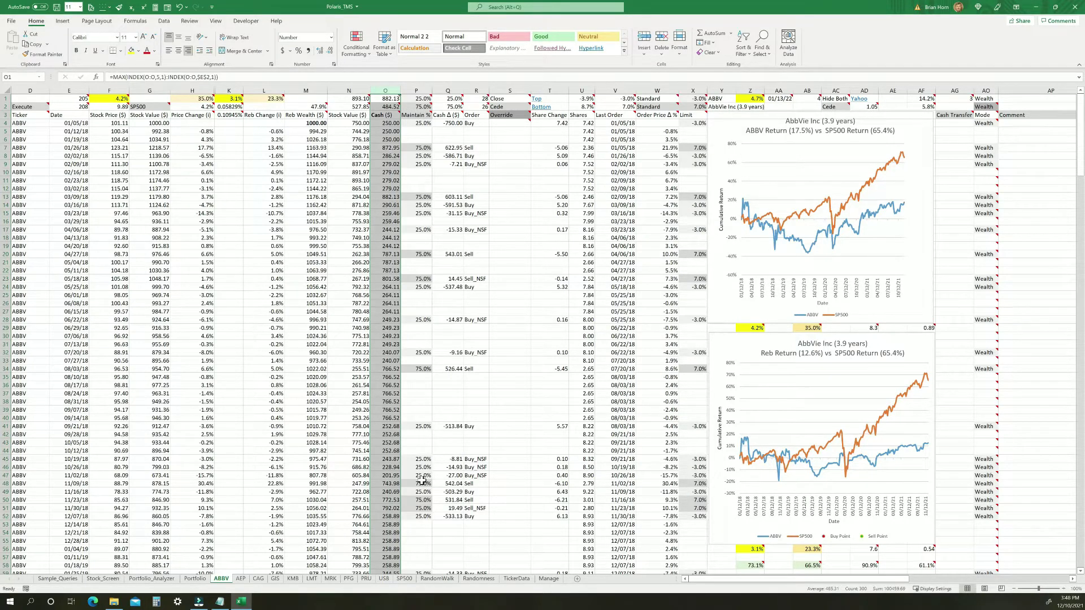
Step: Set the cash rebalance mode in AO2 to Order
{"action": "left_click", "coordinate": [989, 107]}
{"action": "left_click", "coordinate": [1002, 107]}
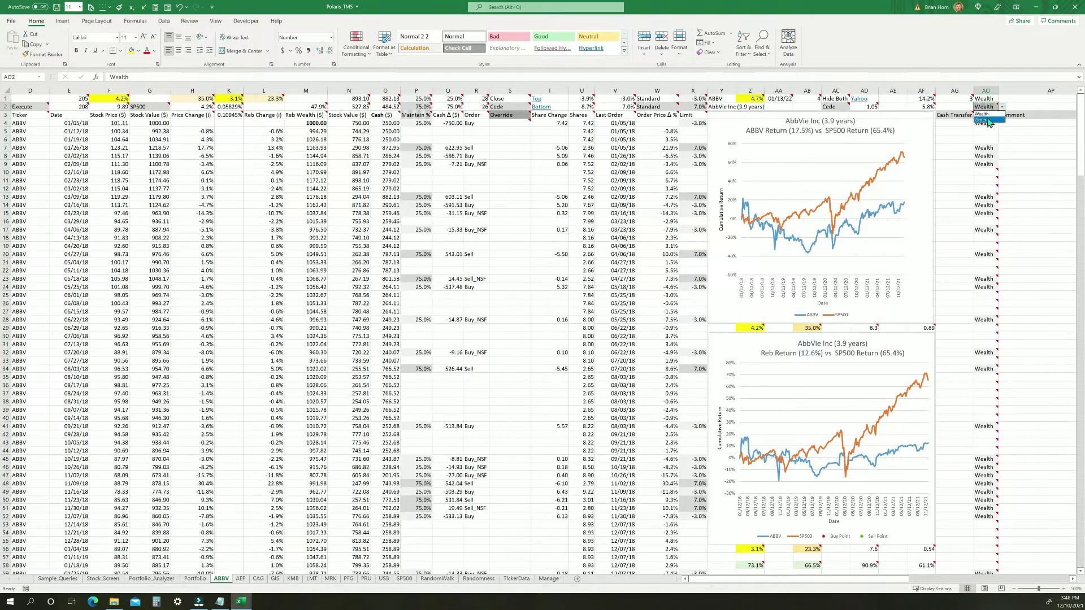
{"action": "left_click", "coordinate": [989, 120]}
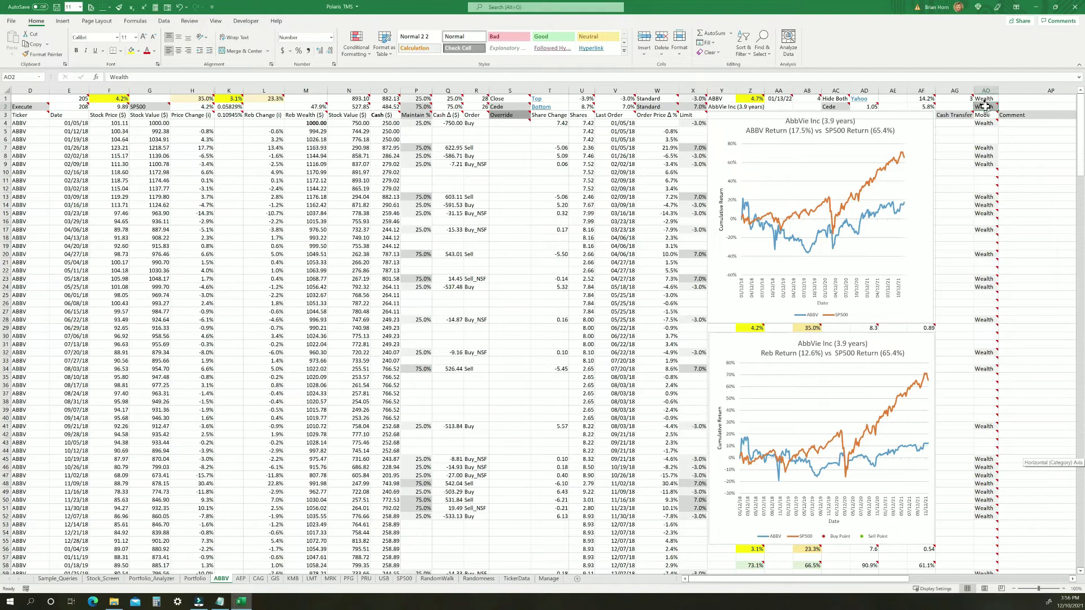
{"action": "mouse_move", "coordinate": [986, 107]}
Step: Override the Maintain % in P20 with 80%
{"action": "left_click", "coordinate": [417, 91]}
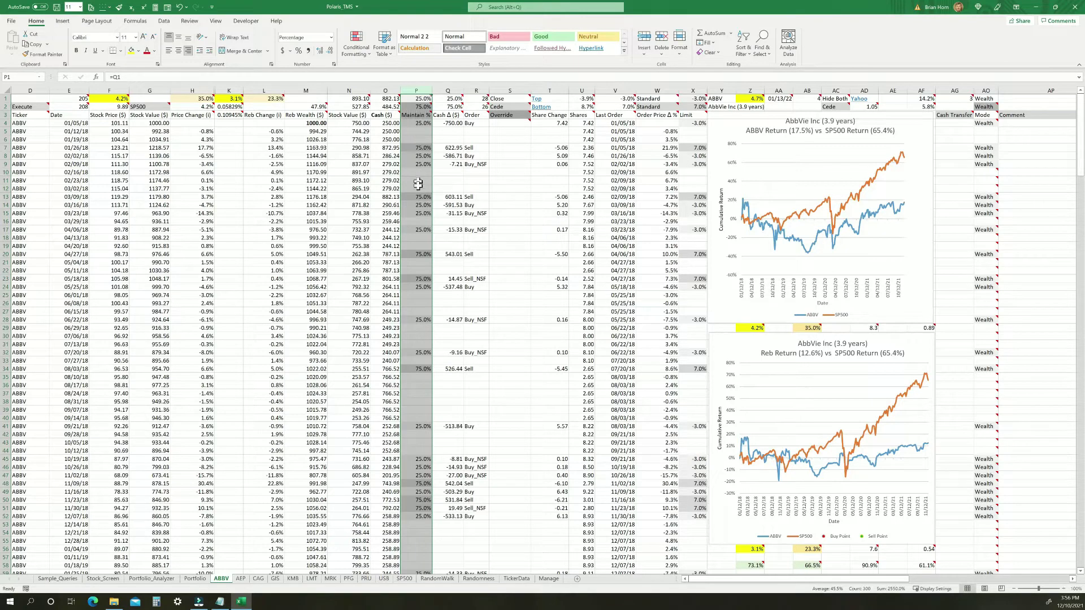
{"action": "left_click", "coordinate": [420, 255]}
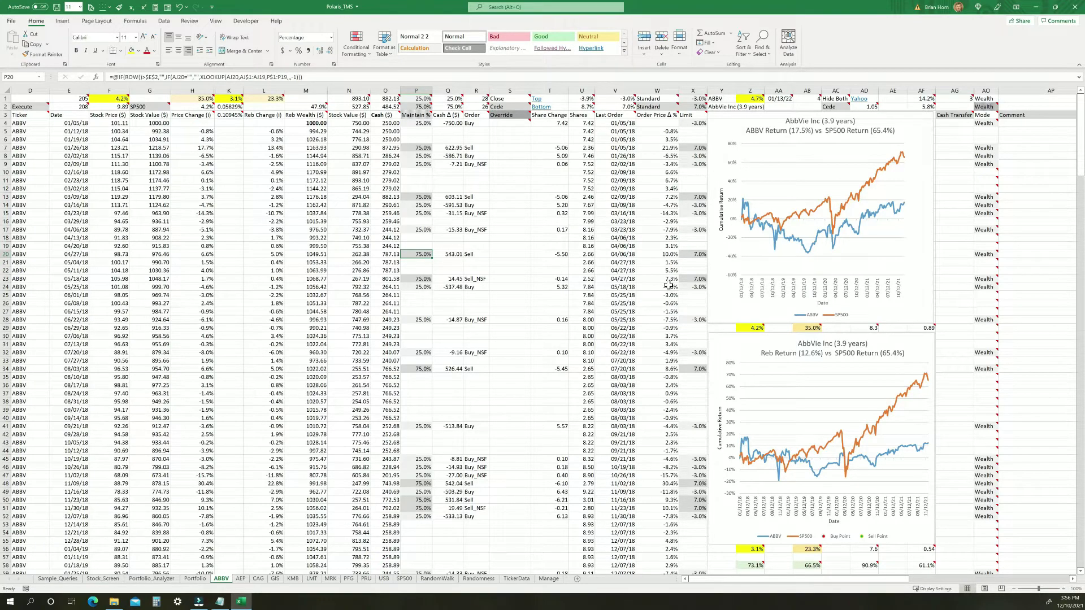
{"action": "type", "text": "80"}
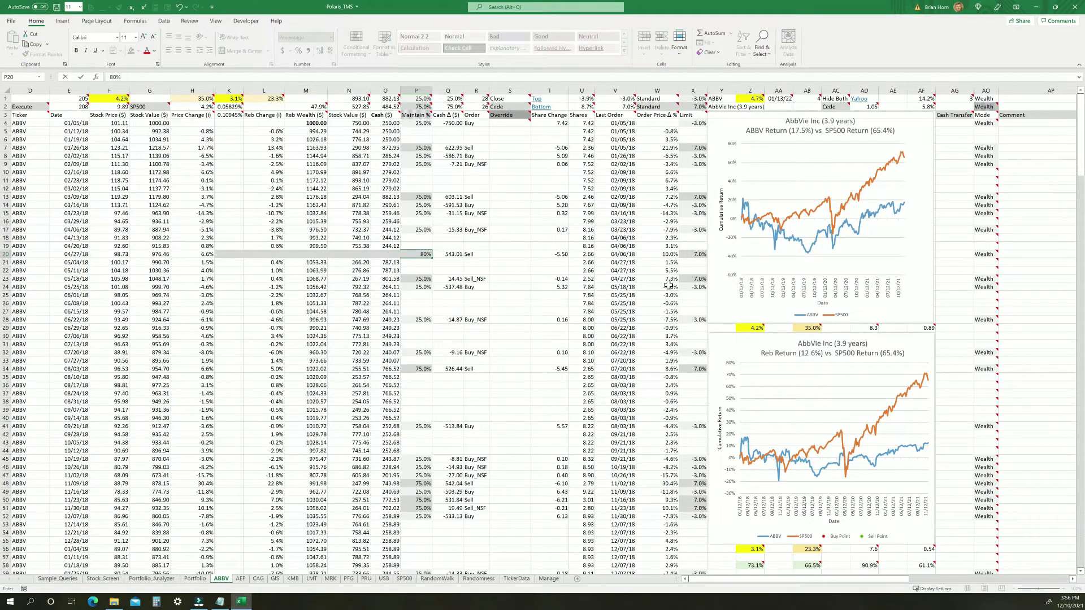
{"action": "key", "text": "Return"}
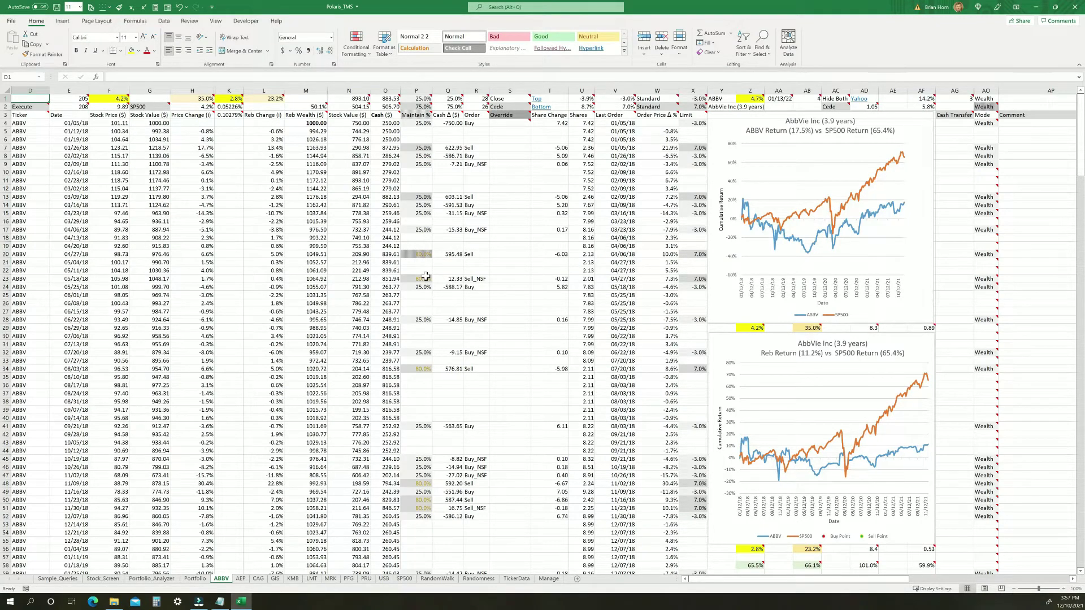
Step: Confirm removing the user entries from row 20 onward, and override the Maintain % in P17 with 30%
{"action": "left_click", "coordinate": [419, 230]}
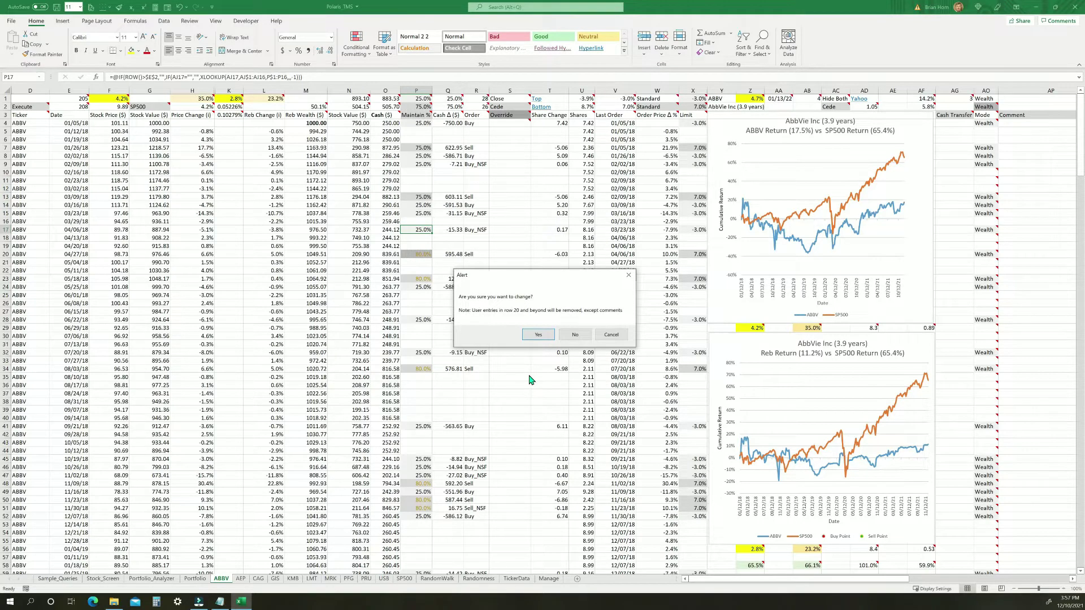
{"action": "left_click", "coordinate": [530, 335]}
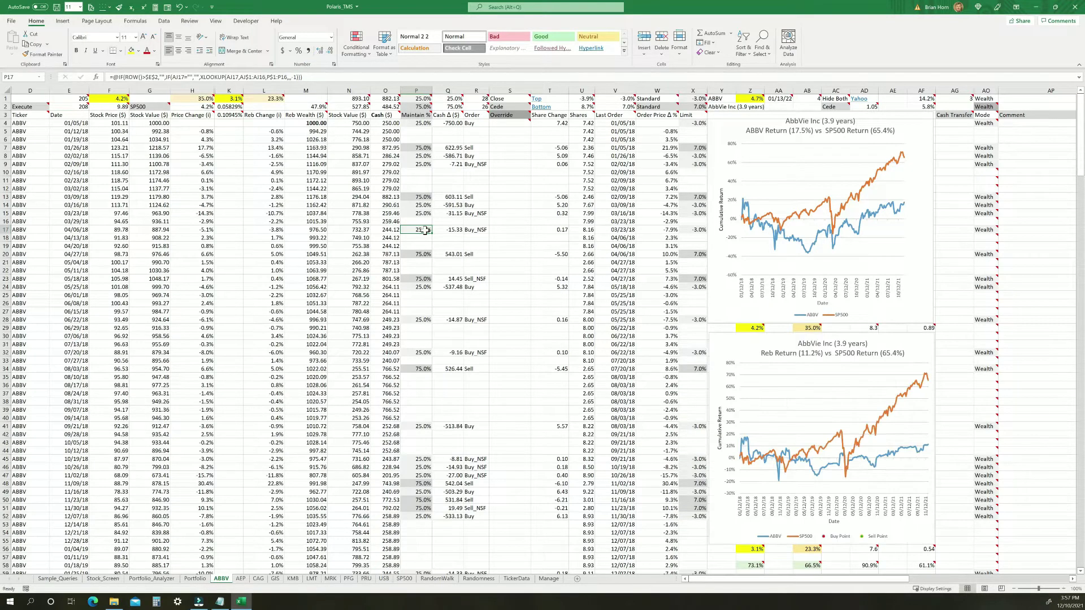
{"action": "type", "text": "30"}
{"action": "key", "text": "Return"}
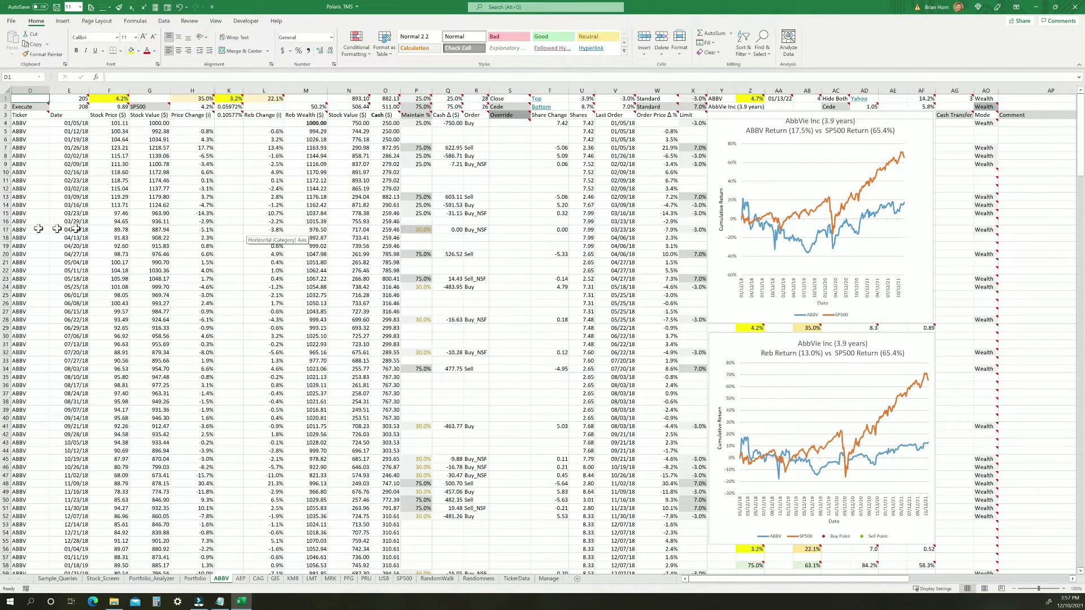
{"action": "left_click", "coordinate": [6, 230]}
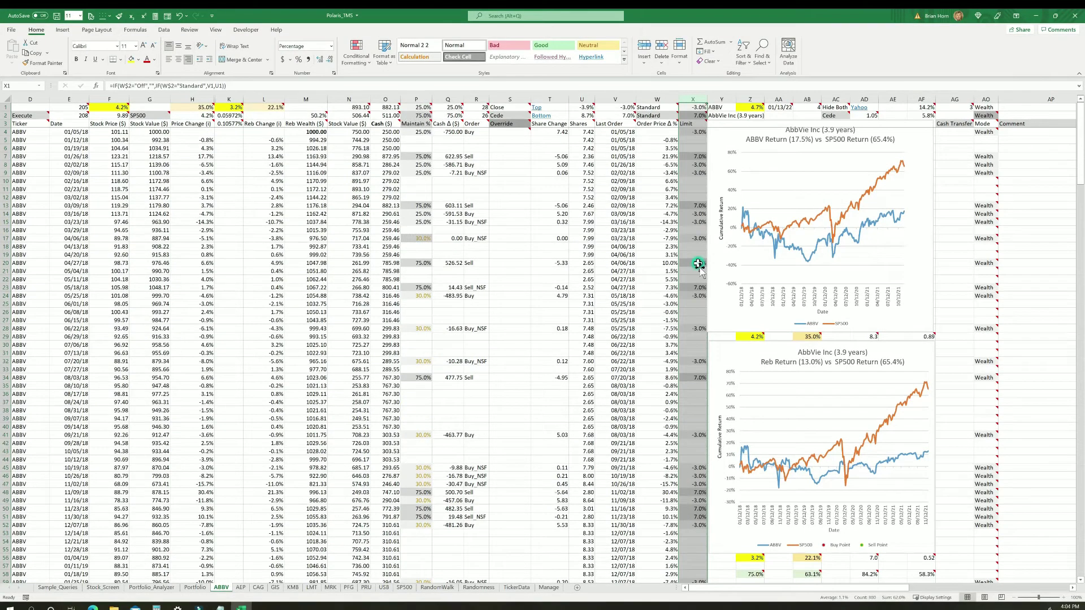
Step: Override the sell limit in X20 with 8%
{"action": "left_click", "coordinate": [699, 264]}
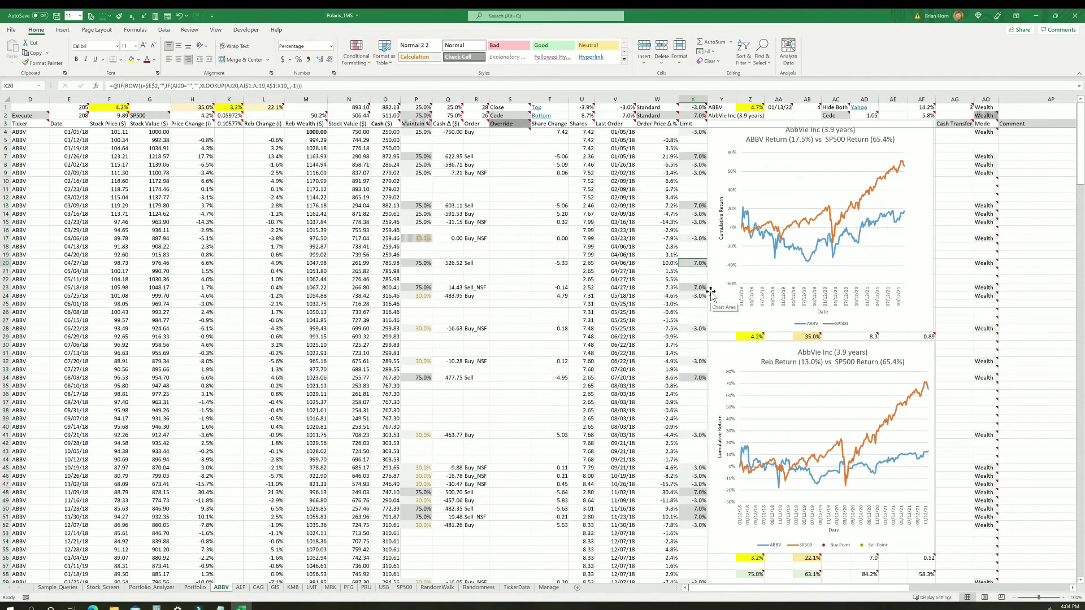
{"action": "type", "text": "8"}
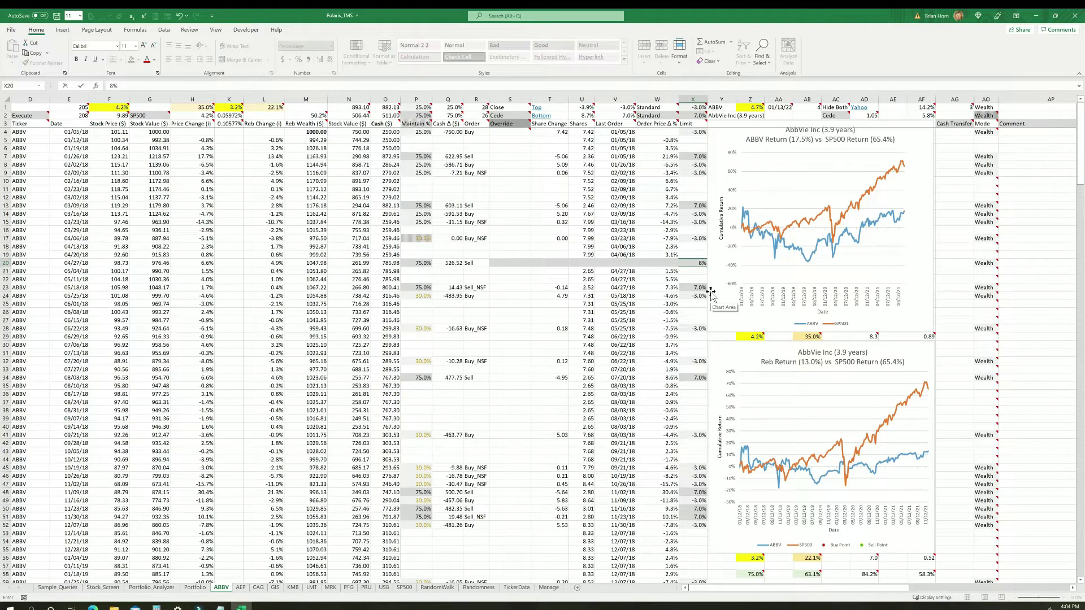
{"action": "key", "text": "Return"}
{"action": "key", "text": "ctrl+Home"}
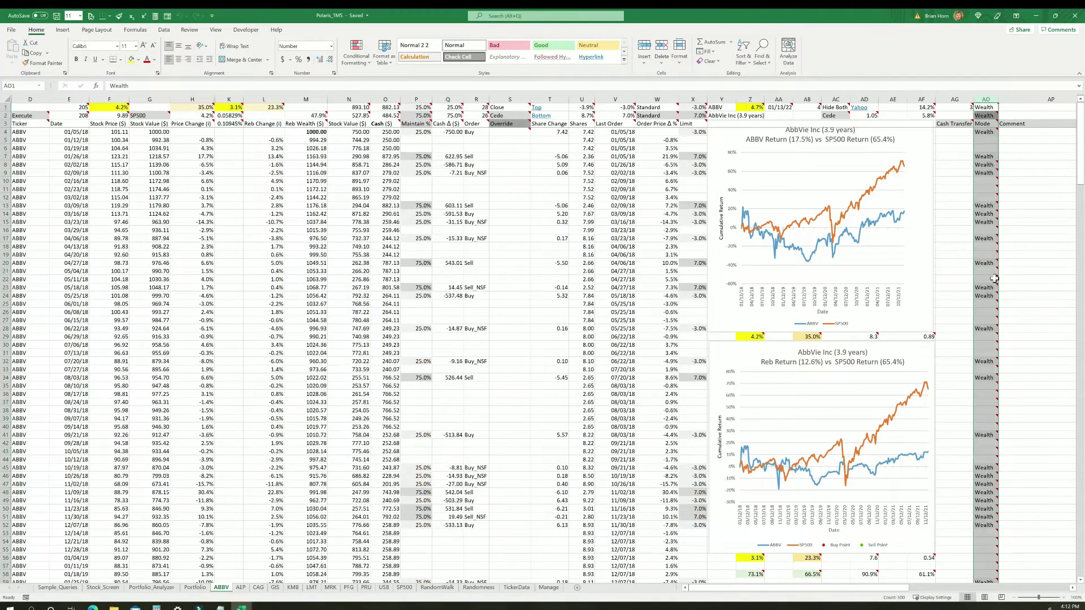
Step: Change the rebalance mode from row 20 onward to Order, and examine row 20
{"action": "mouse_move", "coordinate": [994, 278]}
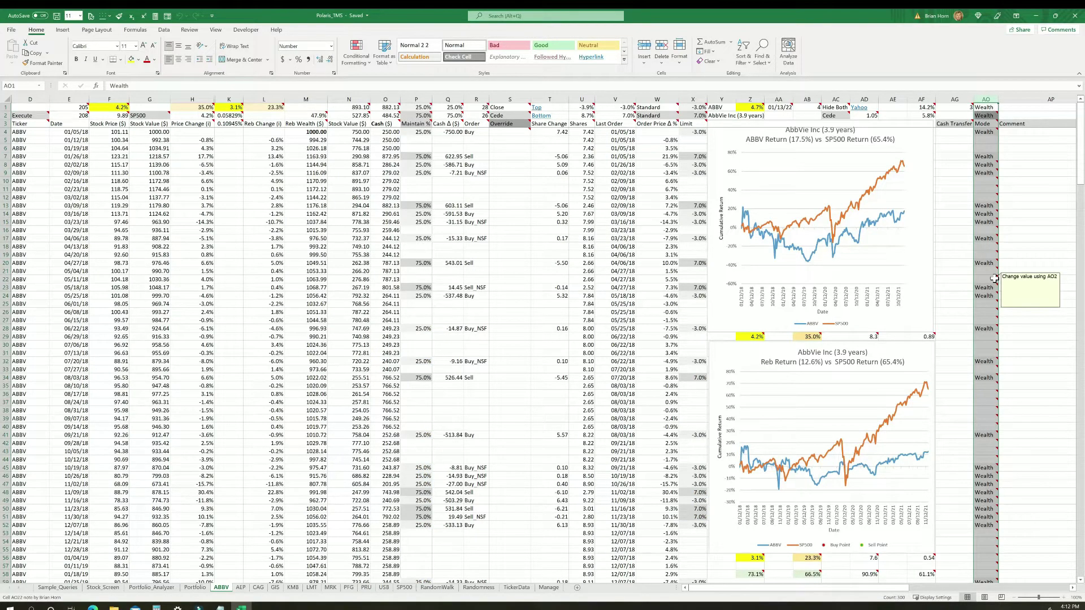
{"action": "left_click", "coordinate": [991, 264]}
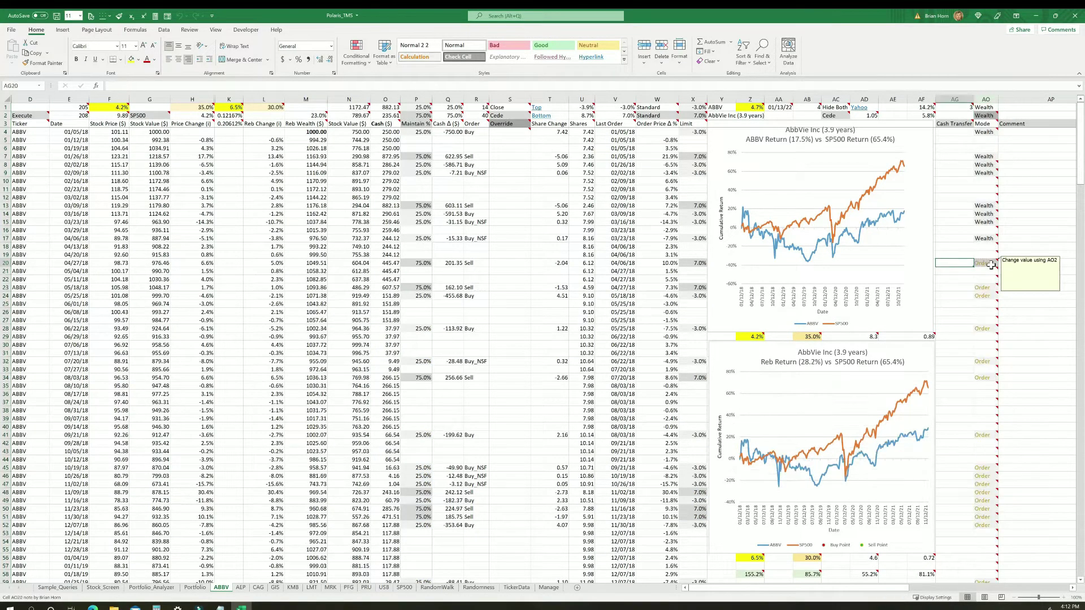
{"action": "left_click", "coordinate": [6, 263]}
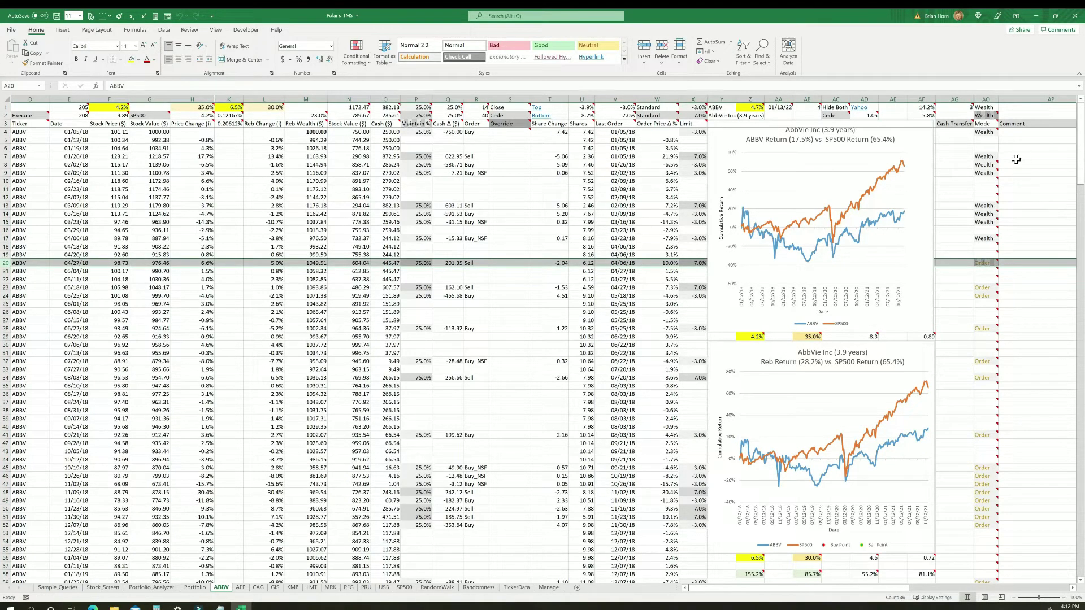
{"action": "left_click", "coordinate": [1021, 297]}
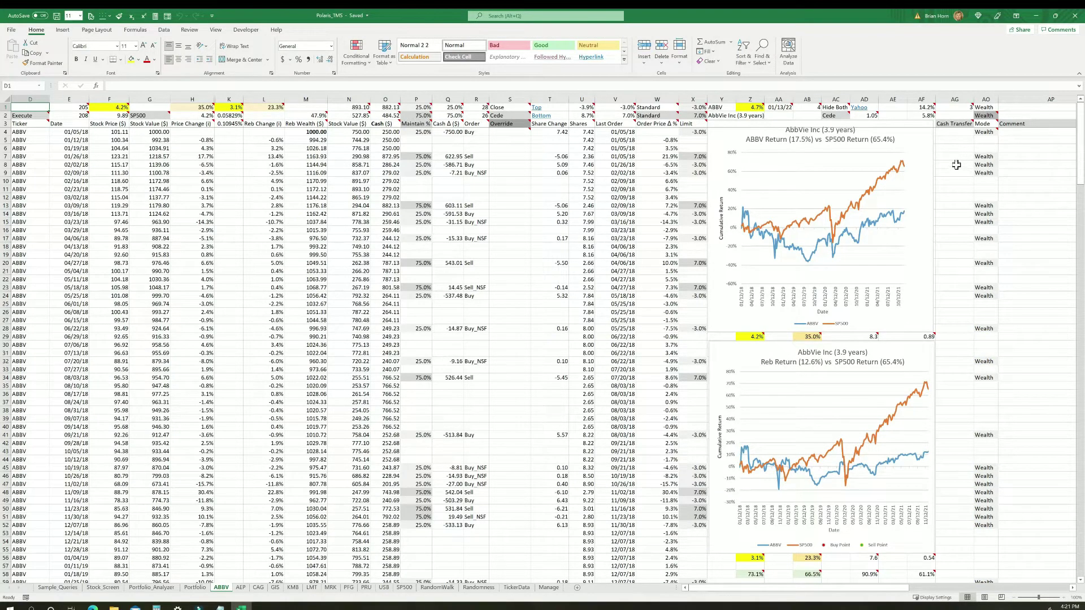
Step: Enter a cash transfer of 400 in AG10
{"action": "left_click", "coordinate": [963, 182]}
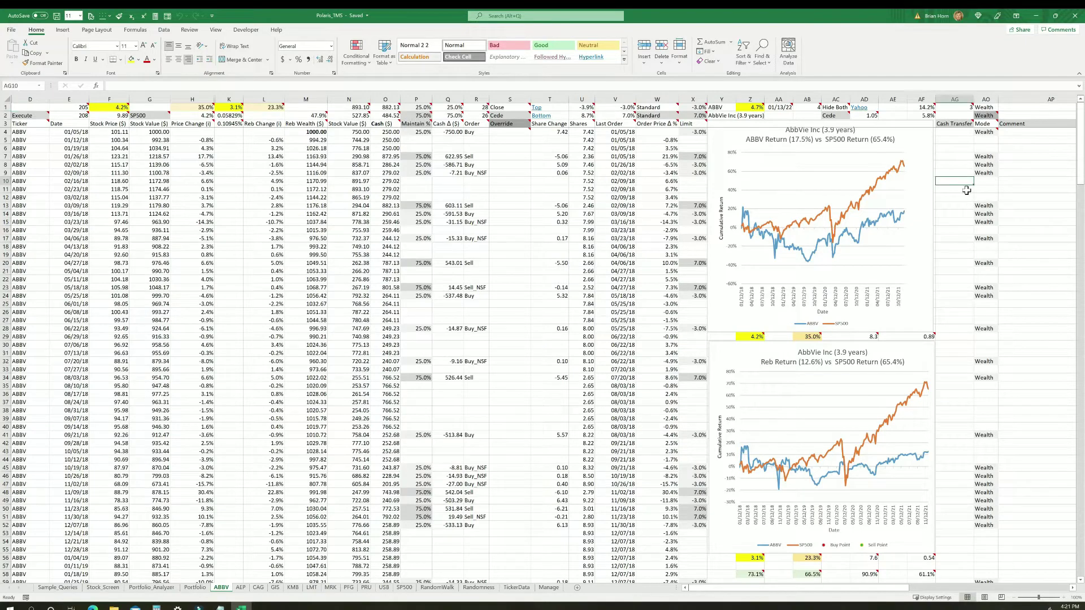
{"action": "type", "text": "400"}
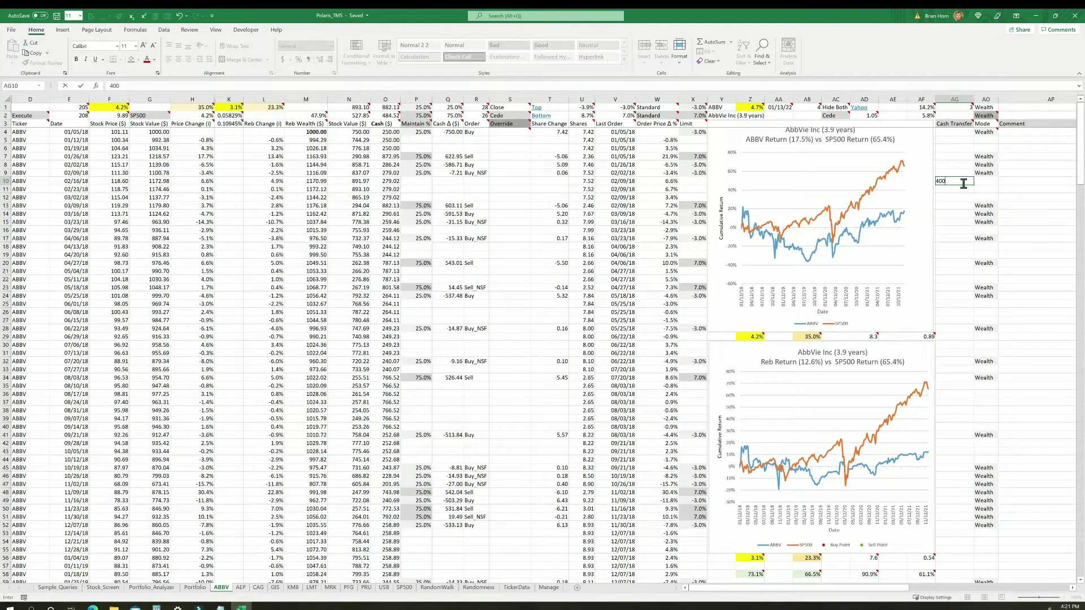
{"action": "key", "text": "Return"}
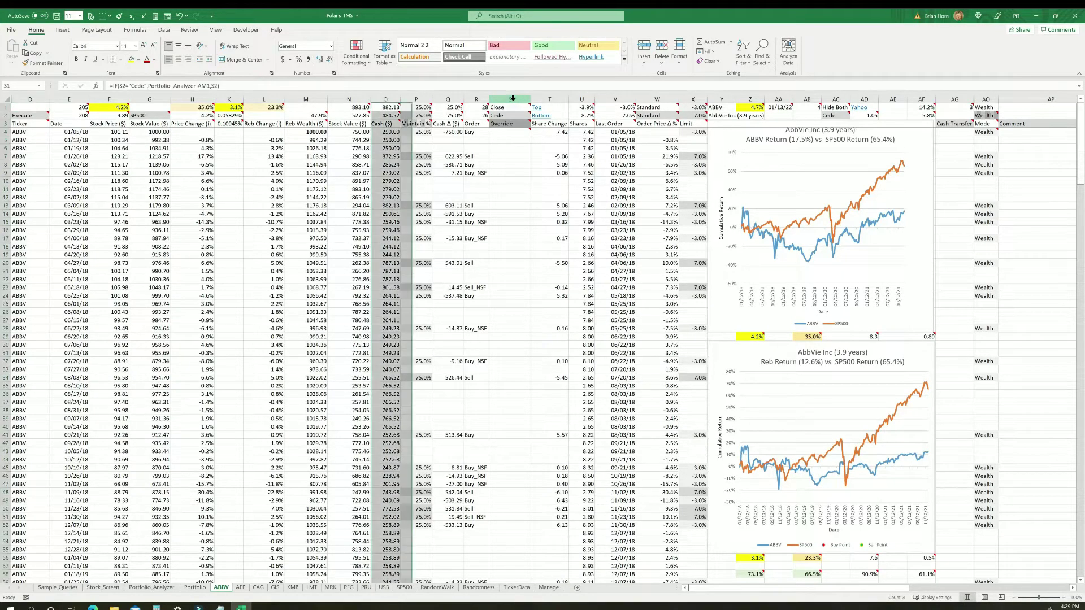
Step: Enter a Buy order override in S11, and replace it with Sell
{"action": "left_click", "coordinate": [513, 99]}
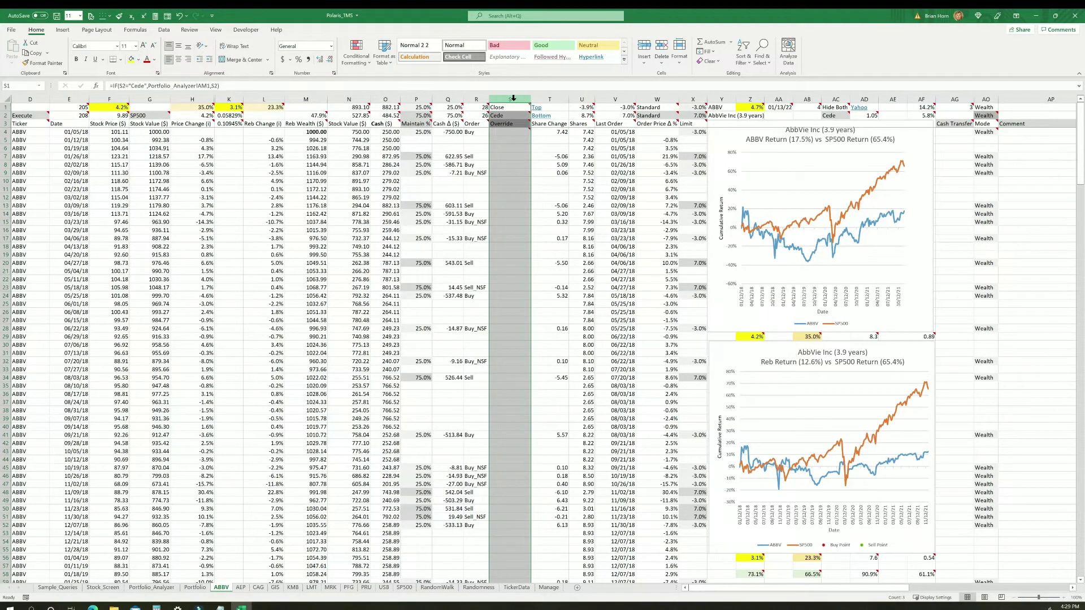
{"action": "left_click", "coordinate": [507, 190]}
{"action": "type", "text": "Buy"}
{"action": "key", "text": "Left"}
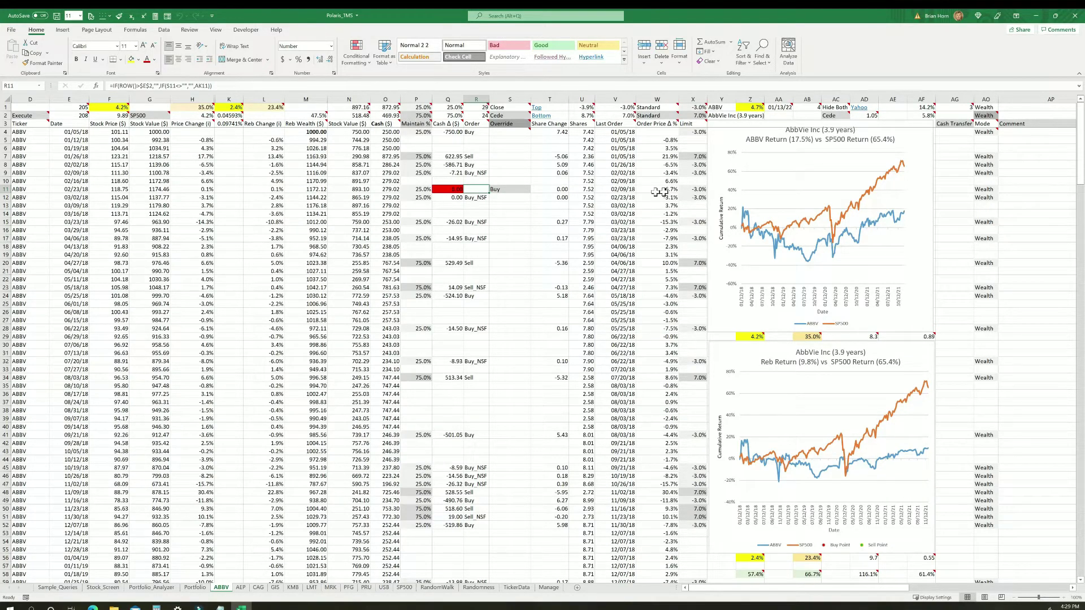
{"action": "left_click", "coordinate": [508, 189]}
{"action": "type", "text": "Sell"}
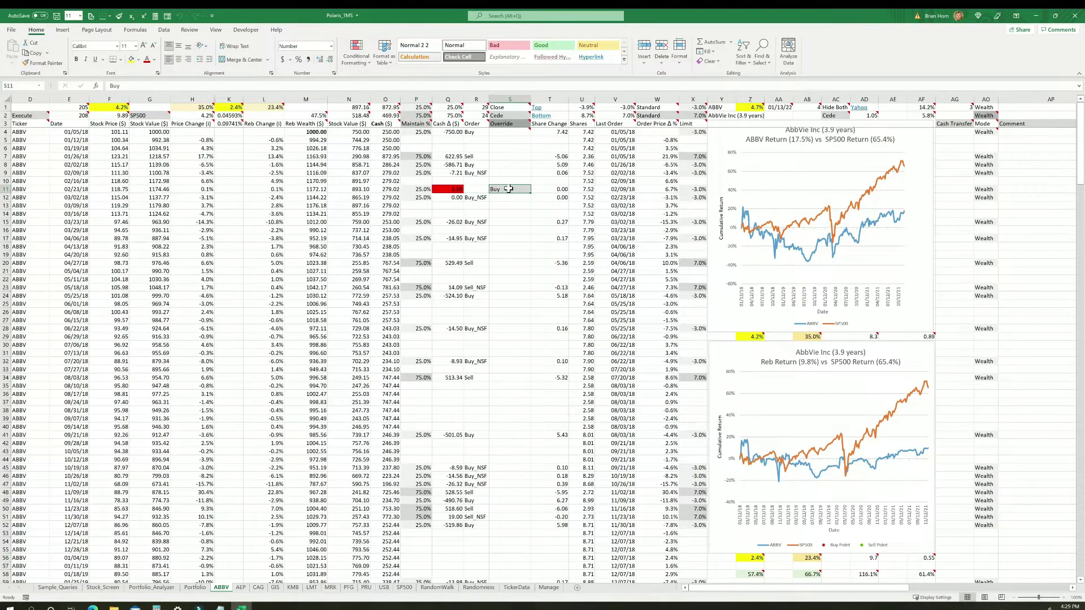
{"action": "key", "text": "Left"}
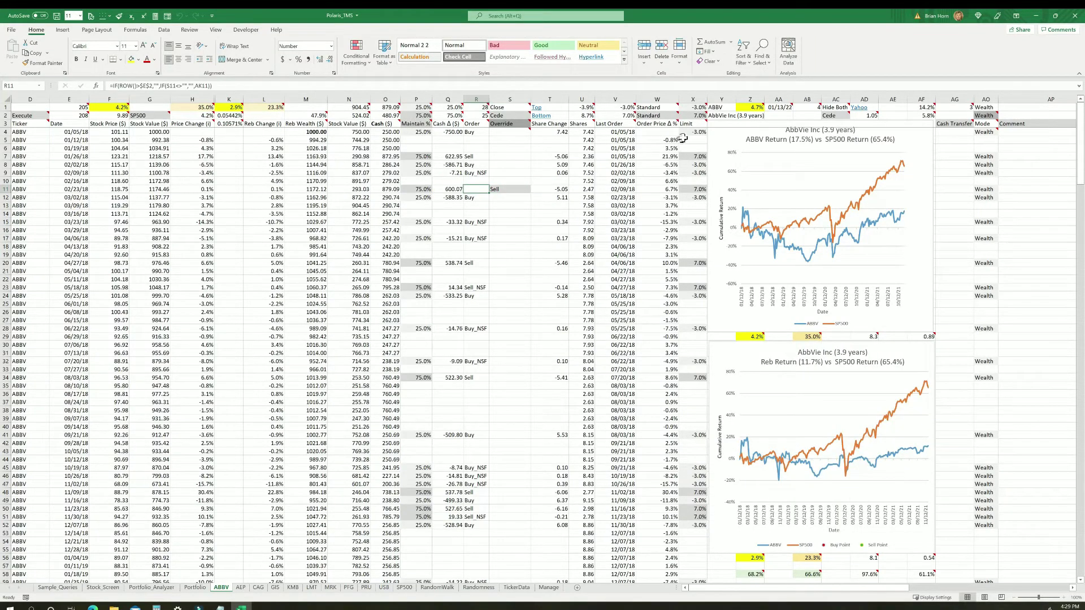
Step: Clear the Sell order override from S11
{"action": "left_click", "coordinate": [512, 189]}
{"action": "key", "text": "Delete"}
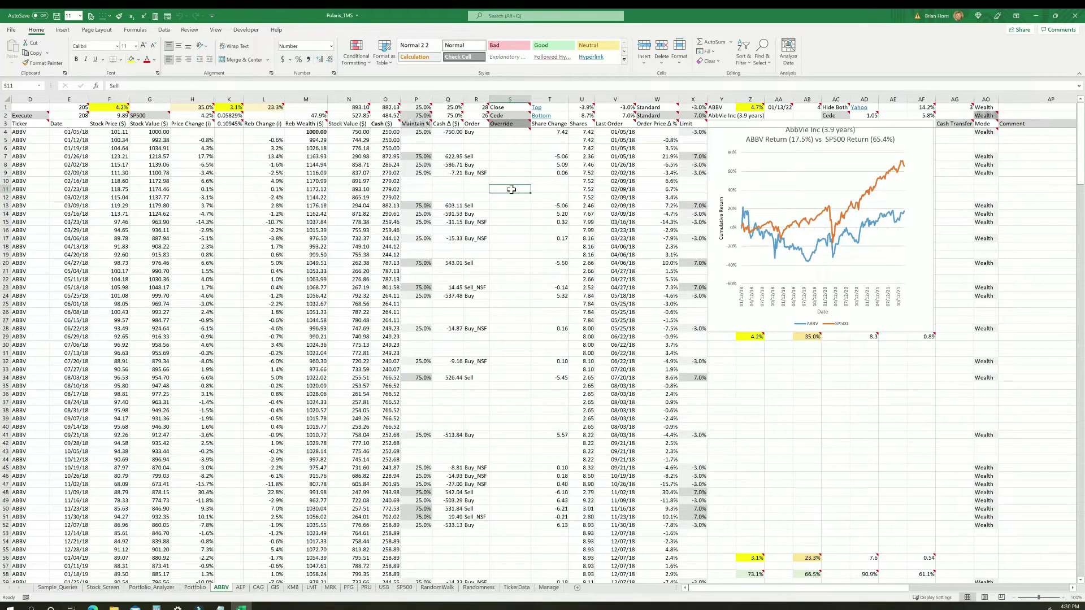
{"action": "key", "text": "Left"}
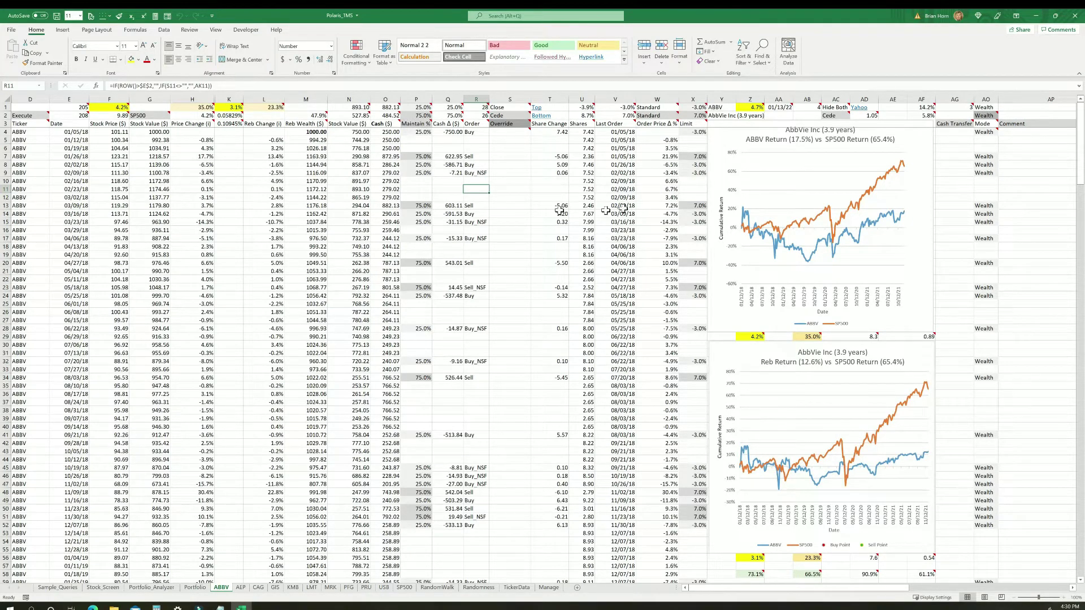
Step: Enter a Defer Sell override in S13, and replace it with Cancel Sell
{"action": "left_click", "coordinate": [511, 206]}
{"action": "type", "text": "Defer Sell"}
{"action": "key", "text": "Left"}
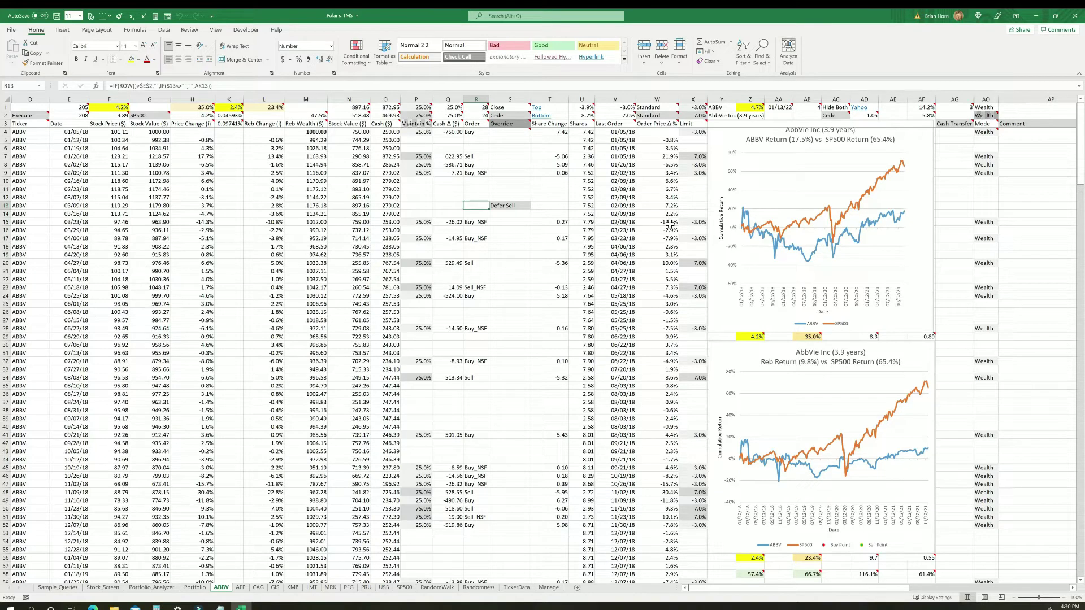
{"action": "left_click", "coordinate": [509, 206]}
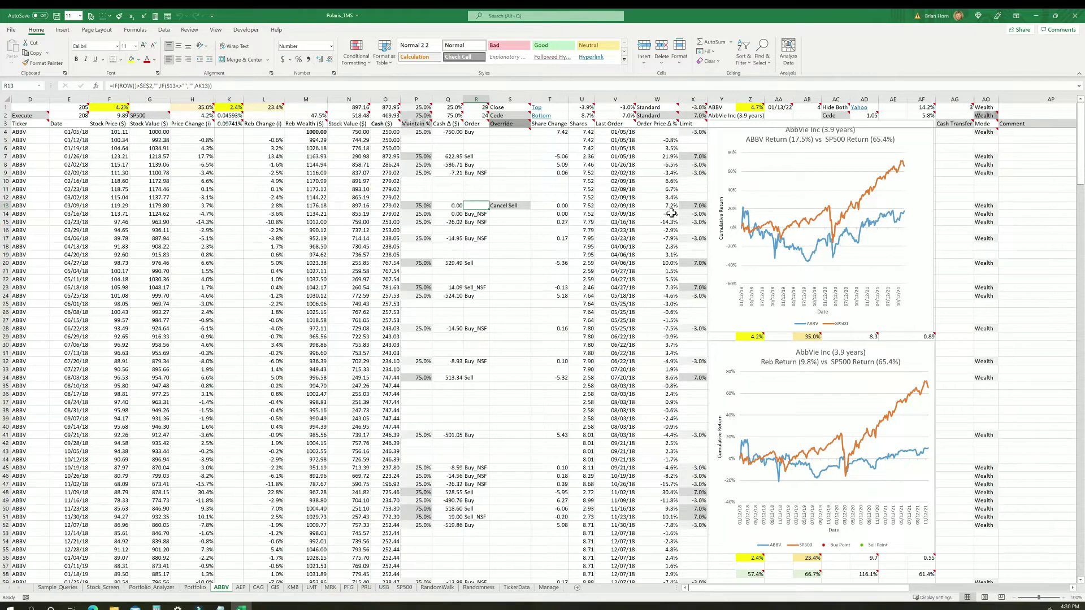
{"action": "left_click", "coordinate": [516, 206]}
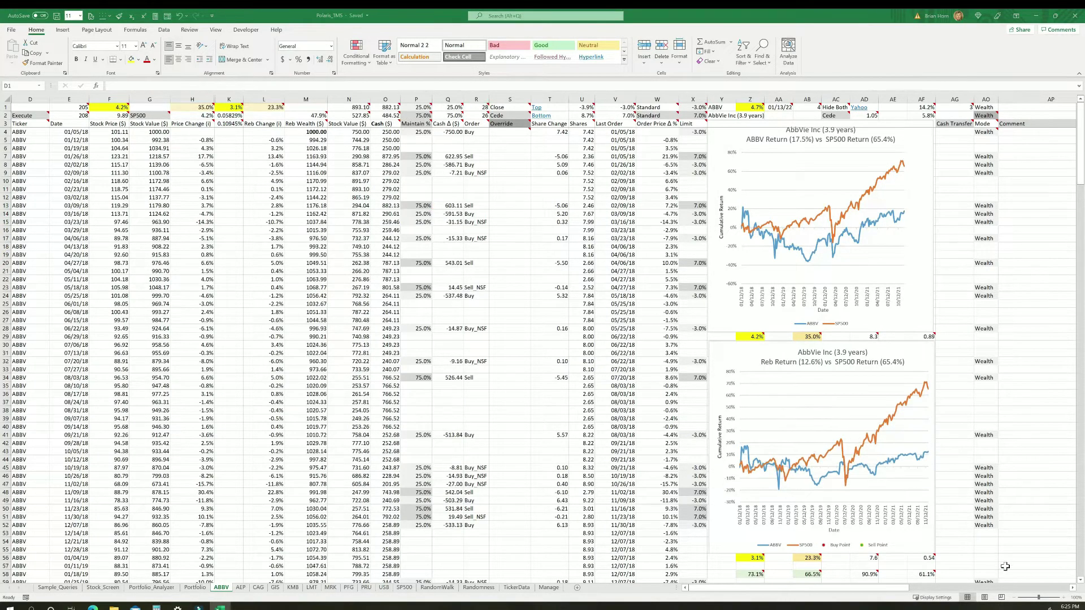
Step: Refresh the ABBV prices through Execute in D2 with recalculation of the worksheet, and examine the dates and stock prices from row 4
{"action": "left_click", "coordinate": [32, 115]}
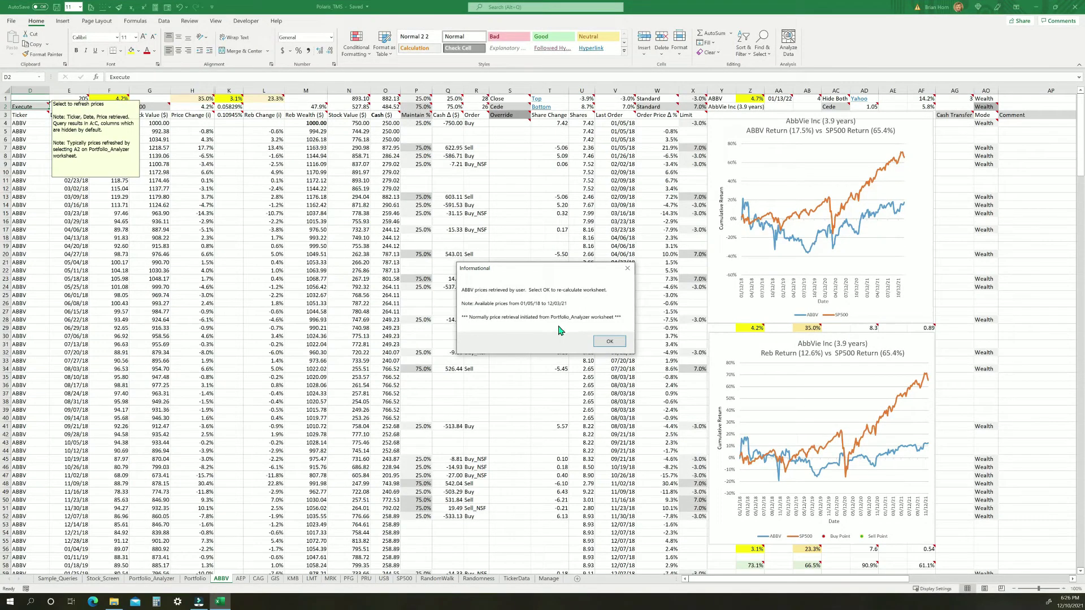
{"action": "left_click", "coordinate": [609, 343]}
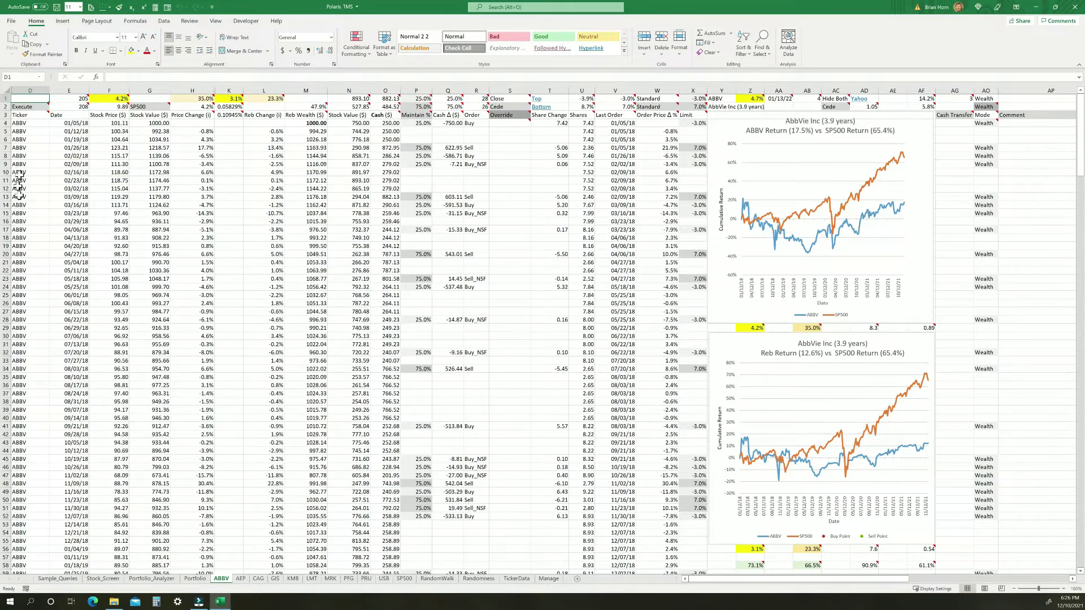
{"action": "left_click_drag", "start_coordinate": [67, 123], "coordinate": [116, 214]}
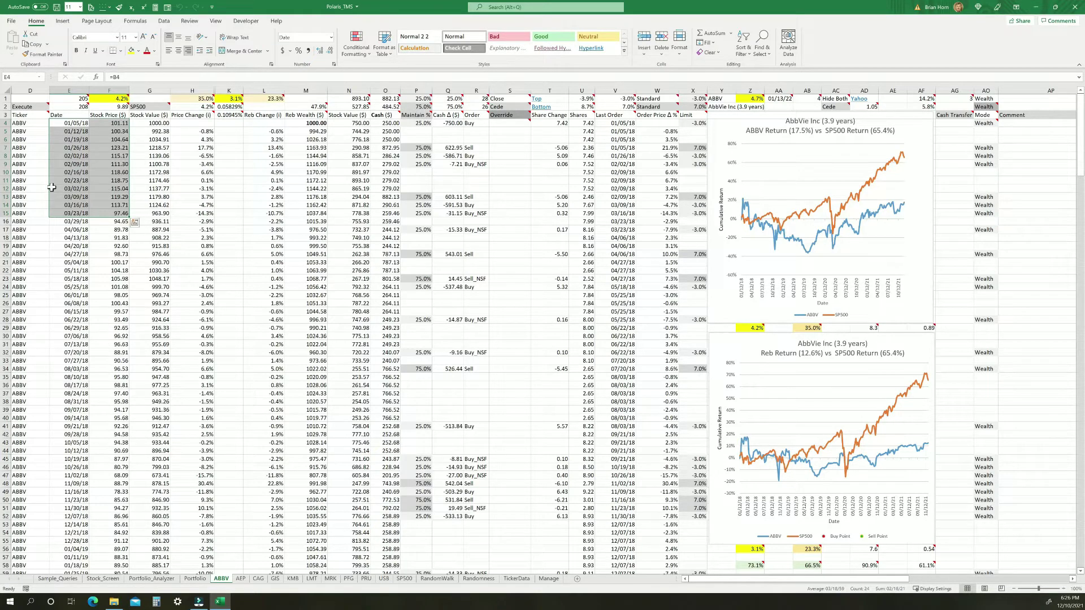
{"action": "mouse_move", "coordinate": [29, 108]}
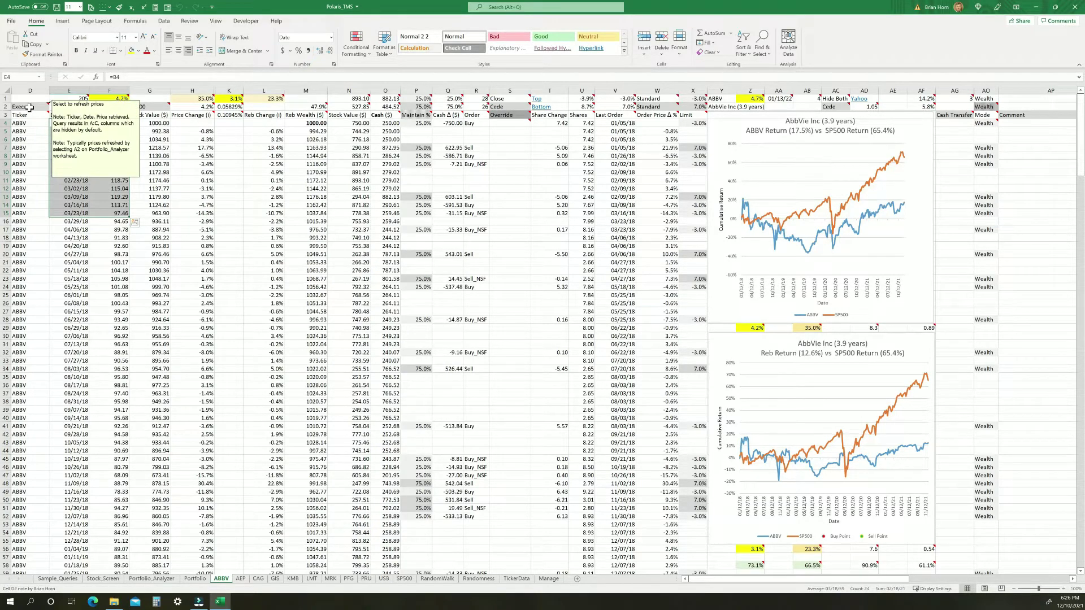
Step: On the Portfolio_Analyzer sheet, examine the maintain percentages in S1:S2, the price change limits in D1:D2, and the mode notes on R1 and C2
{"action": "left_click", "coordinate": [151, 579]}
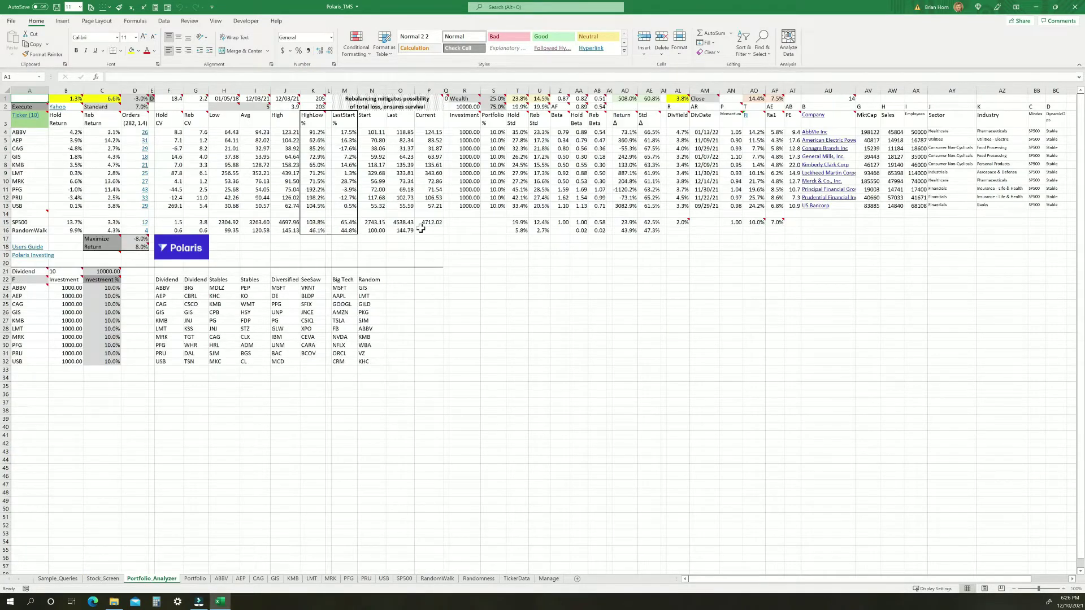
{"action": "left_click_drag", "start_coordinate": [493, 99], "coordinate": [502, 104]}
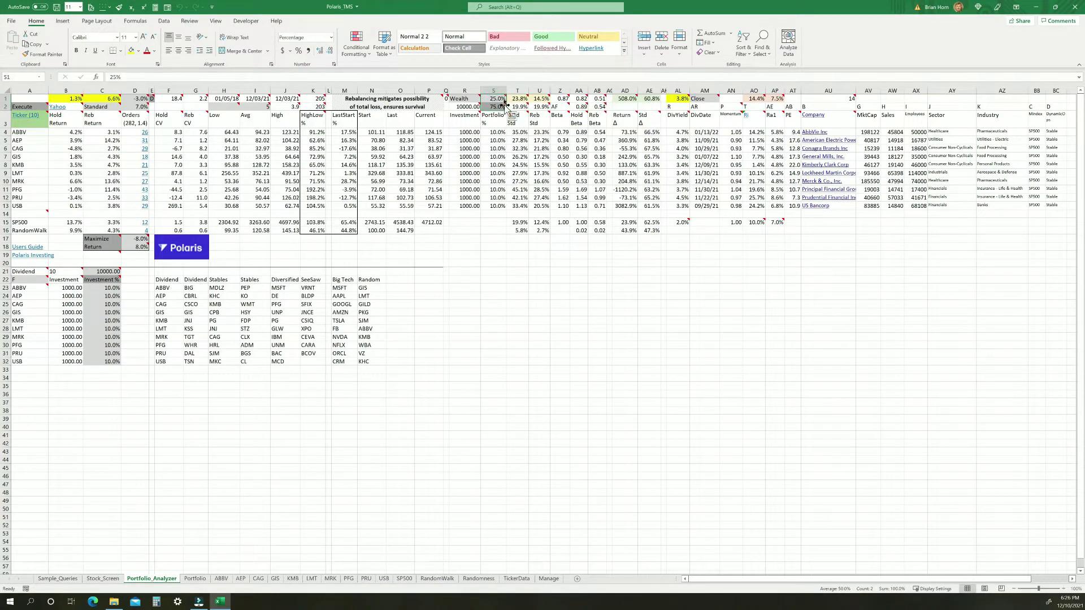
{"action": "left_click", "coordinate": [137, 100]}
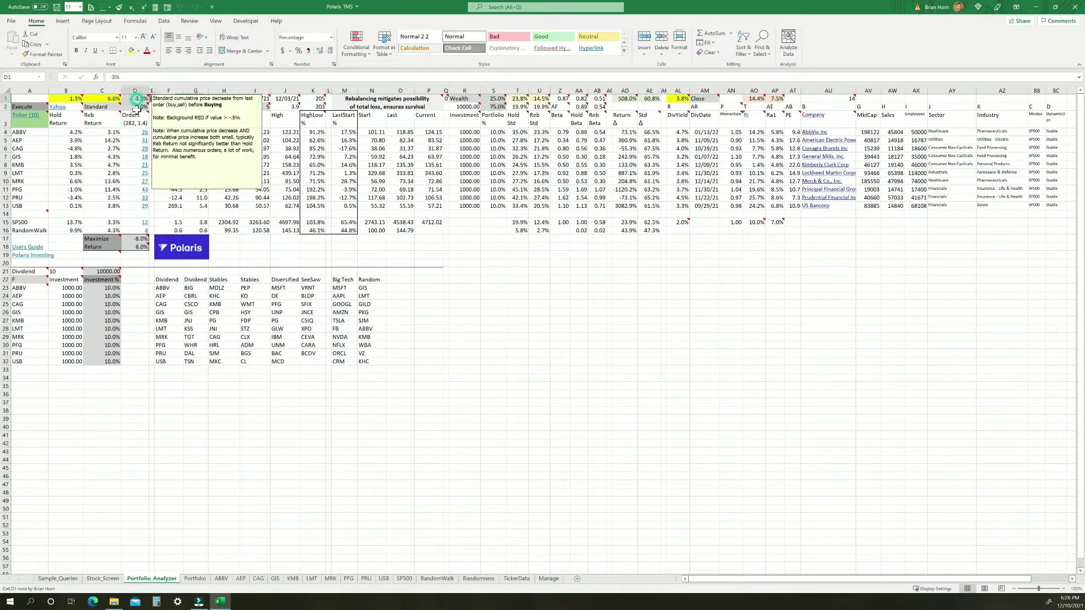
{"action": "left_click_drag", "start_coordinate": [137, 102], "coordinate": [137, 111]}
{"action": "mouse_move", "coordinate": [471, 99]}
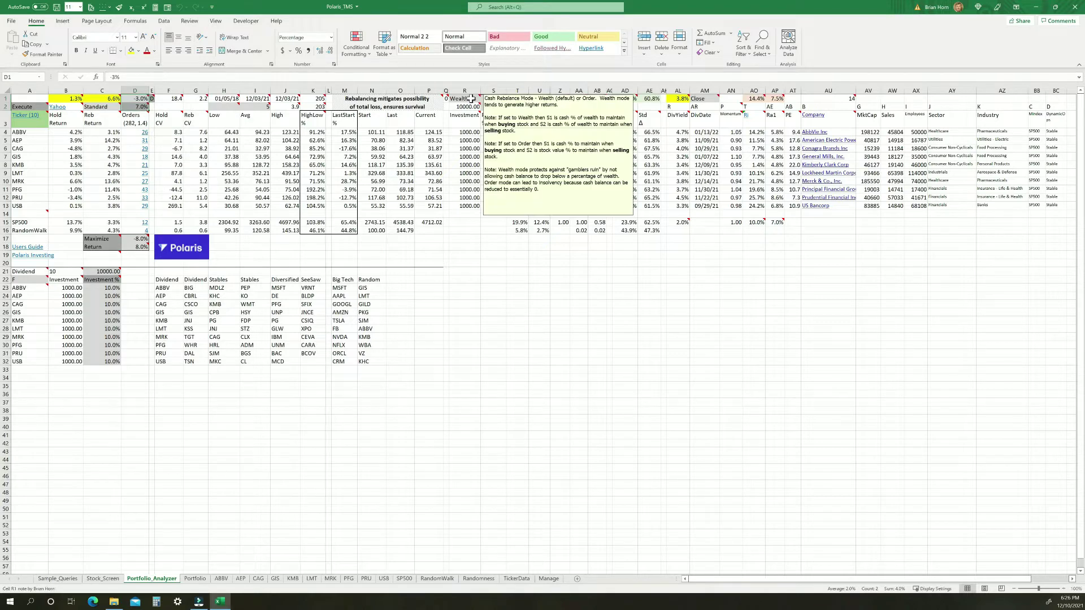
{"action": "mouse_move", "coordinate": [106, 106]}
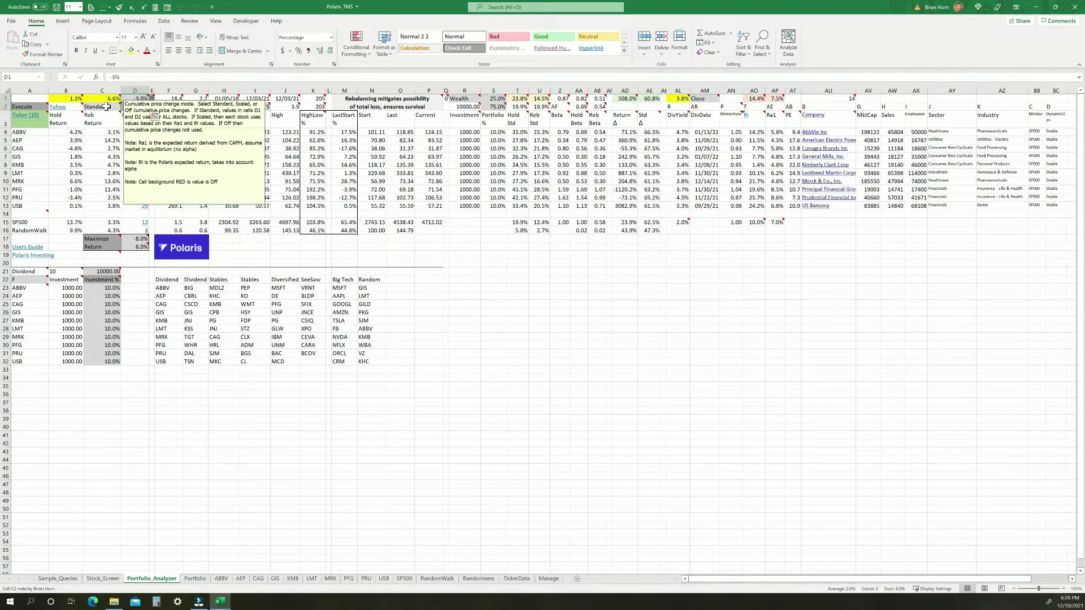
Step: On the ABBV sheet, examine the maintain percentages in Q1:Q2, the limits in V1:V2, and the modes in AO1 and W1
{"action": "left_click", "coordinate": [220, 579]}
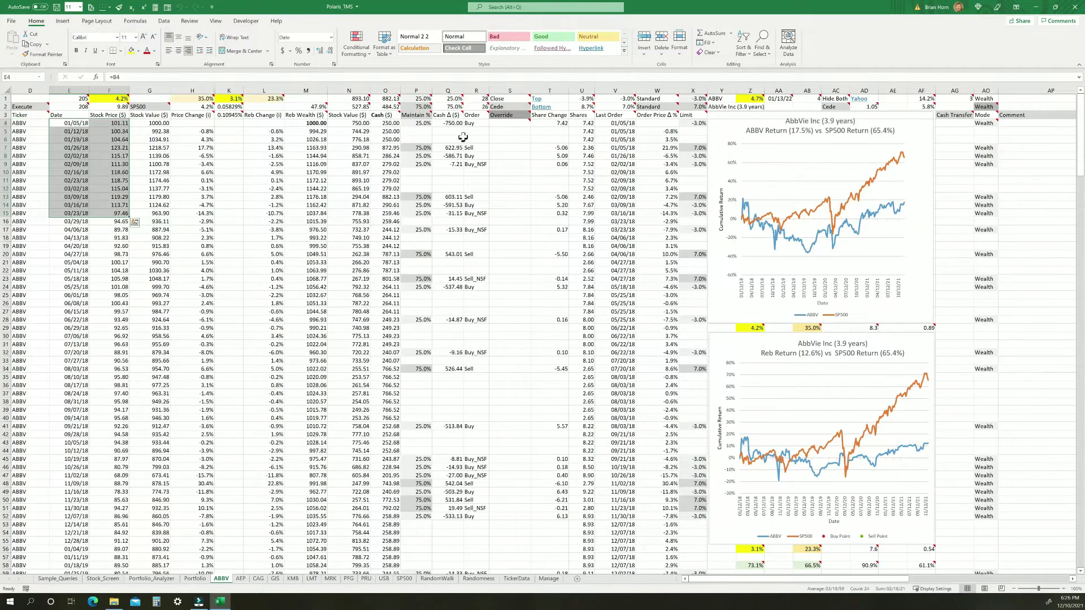
{"action": "left_click_drag", "start_coordinate": [452, 100], "coordinate": [454, 107]}
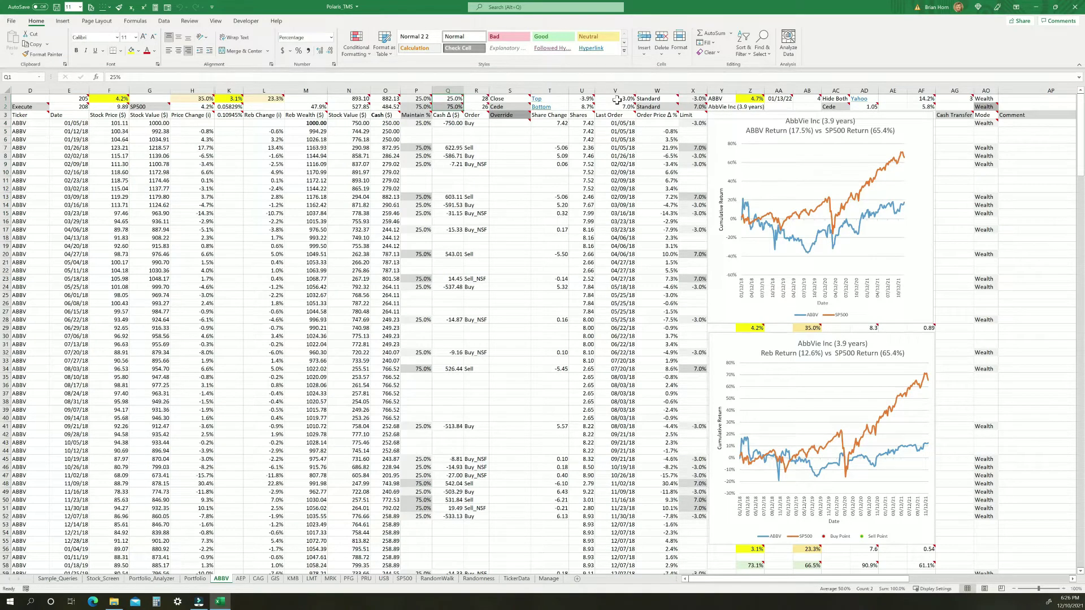
{"action": "left_click_drag", "start_coordinate": [619, 99], "coordinate": [619, 108]}
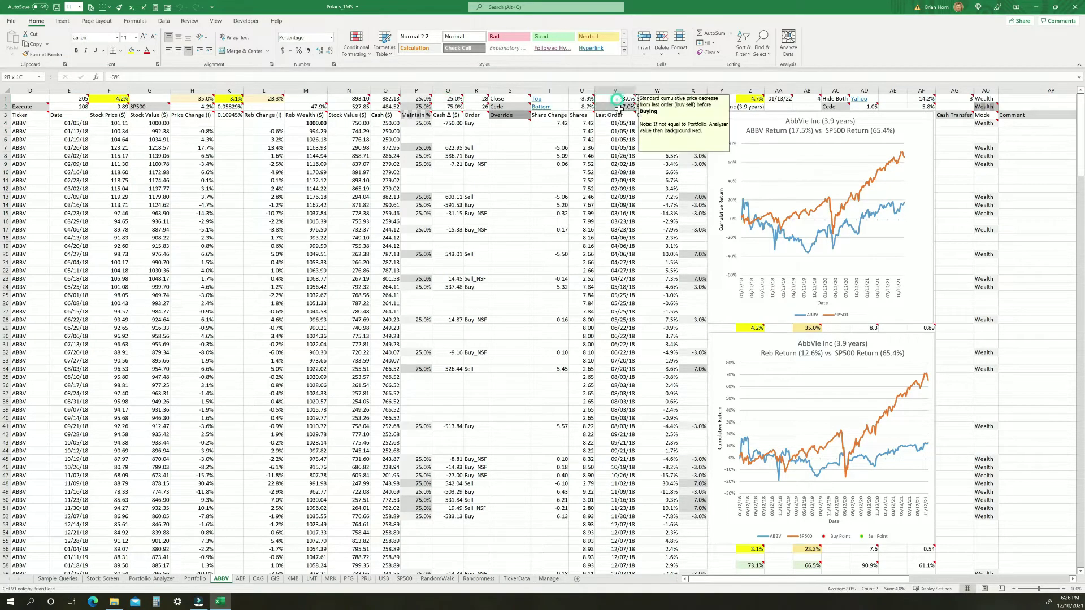
{"action": "left_click", "coordinate": [986, 98]}
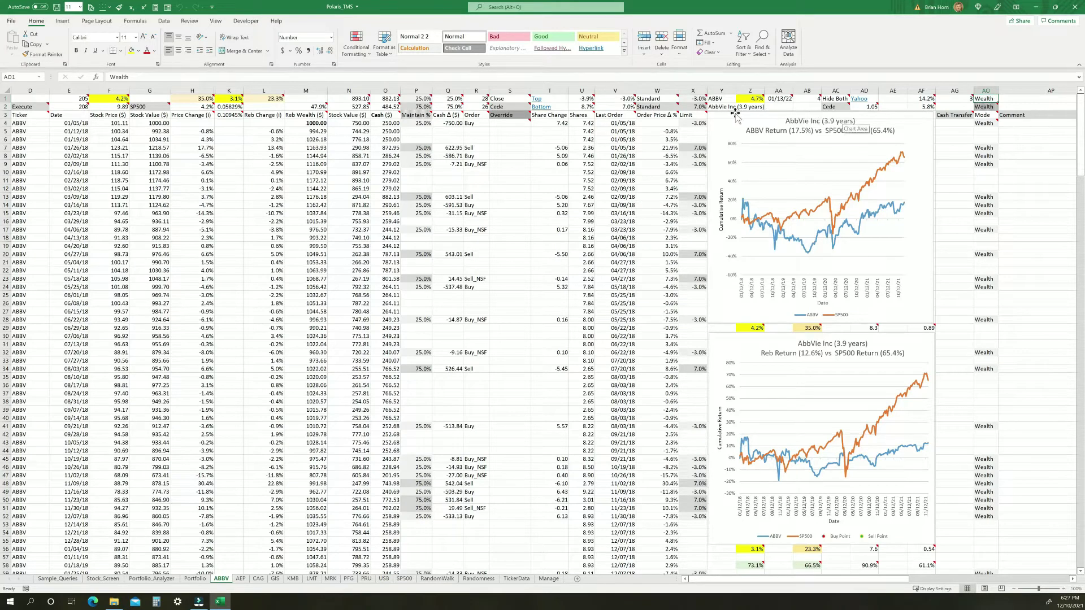
{"action": "left_click", "coordinate": [655, 99]}
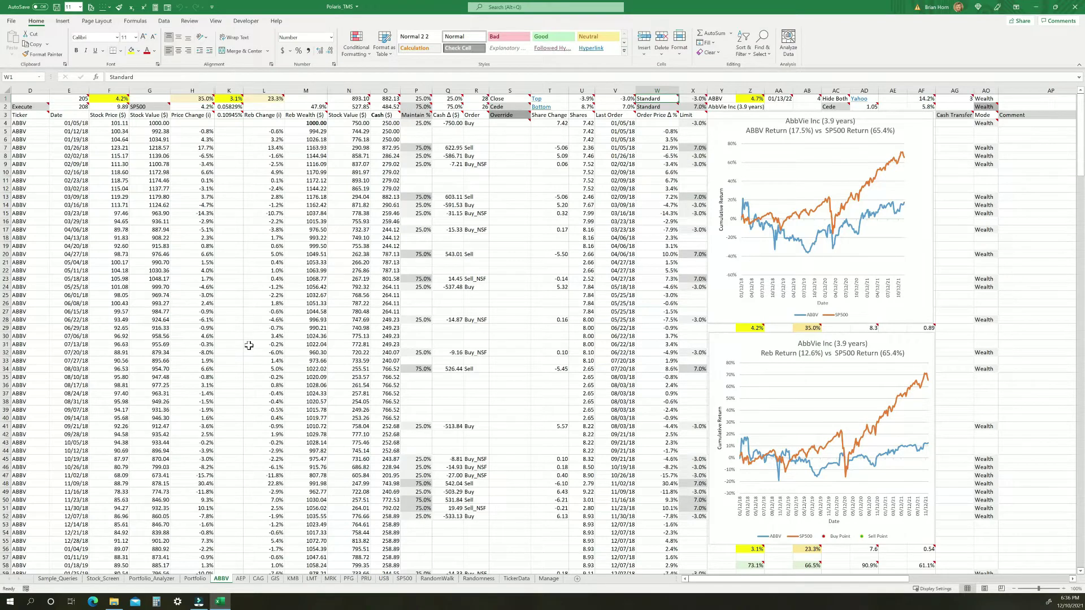
Step: Read the note on the Execute cell A2 of Portfolio_Analyzer, and return to the ABBV sheet
{"action": "left_click", "coordinate": [152, 580]}
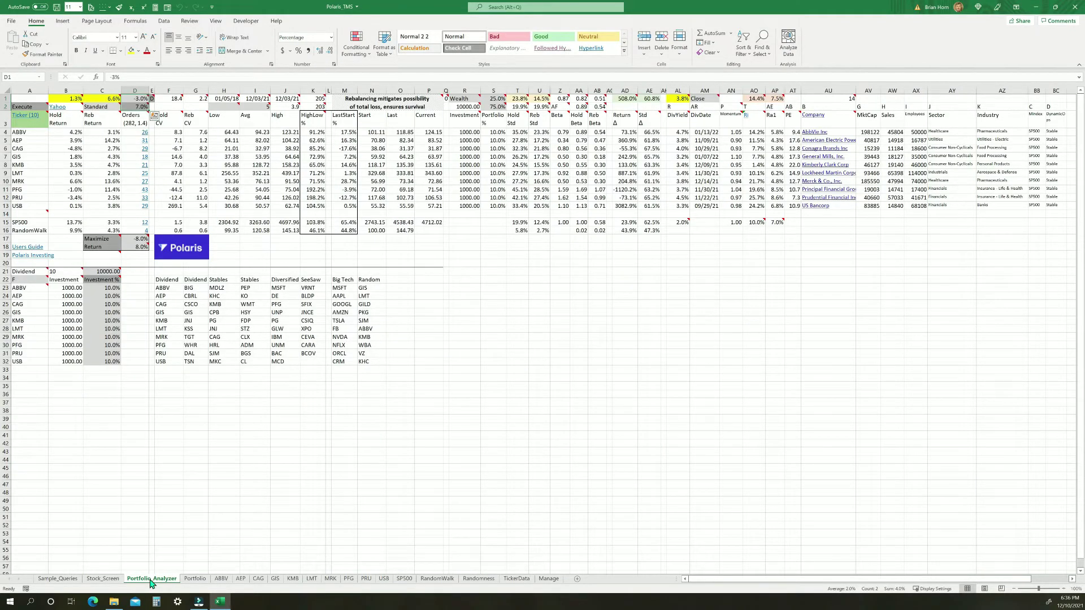
{"action": "mouse_move", "coordinate": [33, 107]}
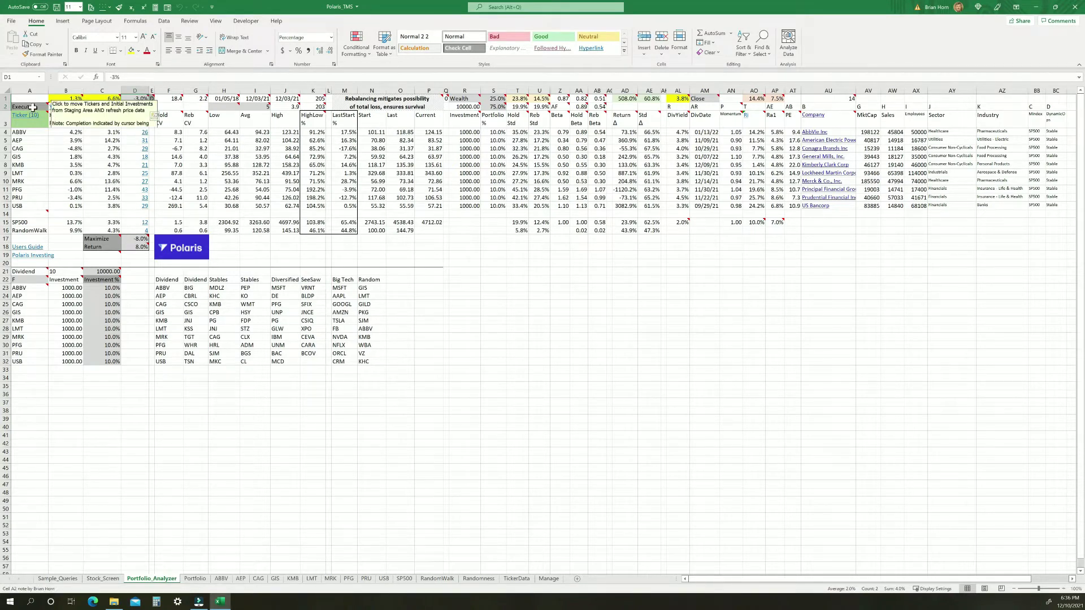
{"action": "left_click", "coordinate": [222, 579]}
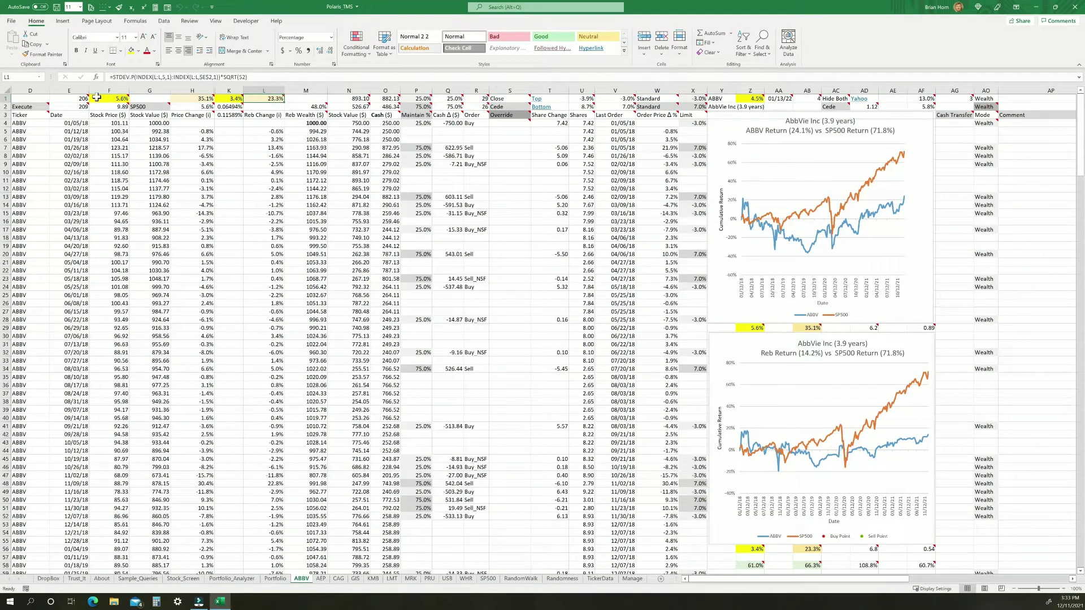
Step: Examine the return and standard deviation figures in F1:L1, and the first and last stock prices in F4 and F209
{"action": "left_click_drag", "start_coordinate": [97, 97], "coordinate": [280, 98]}
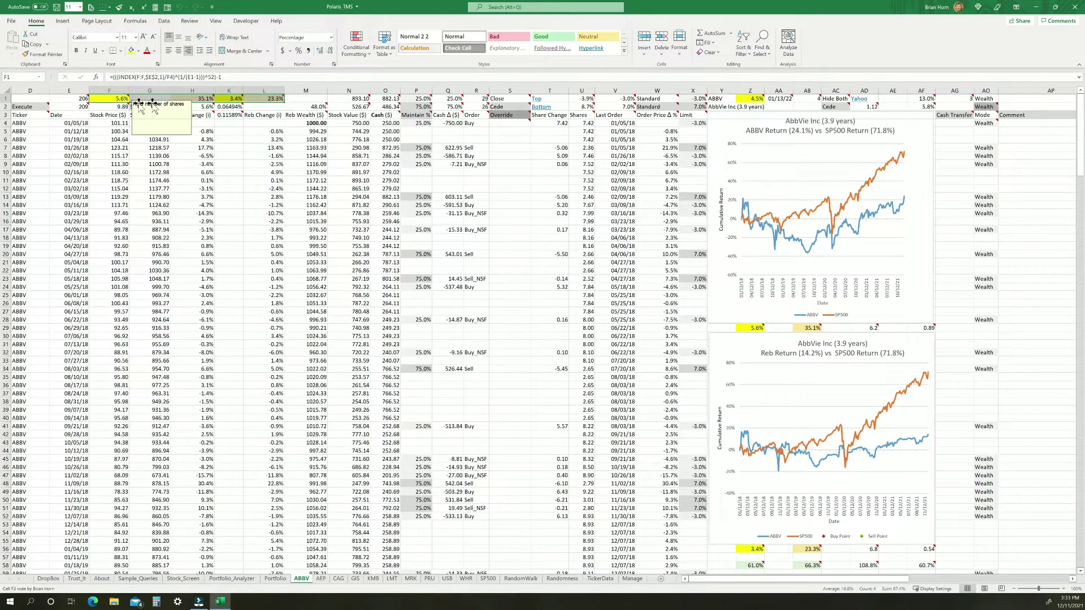
{"action": "mouse_move", "coordinate": [195, 99]}
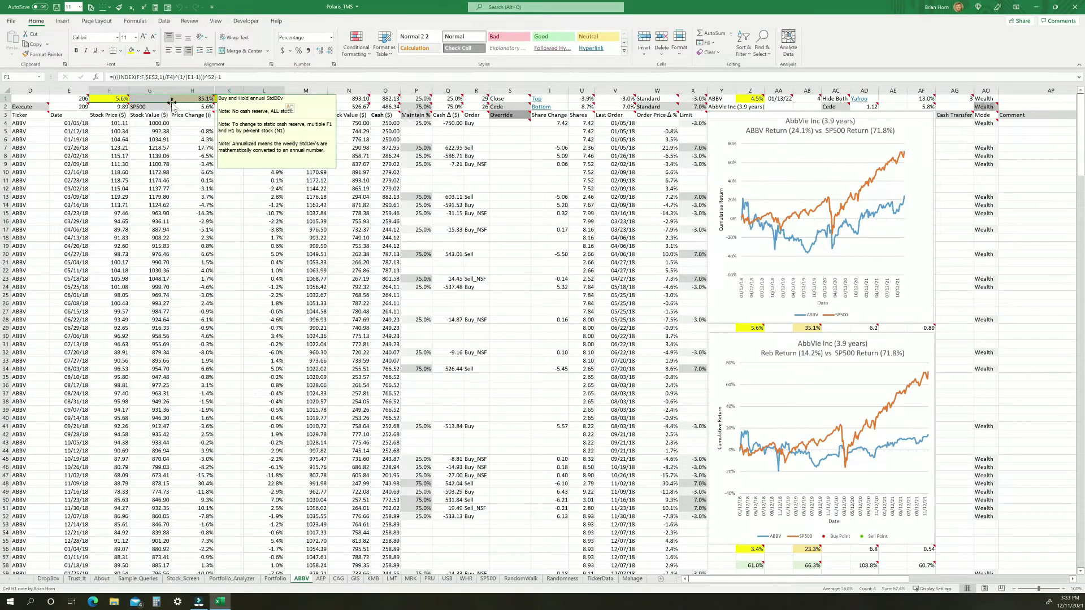
{"action": "left_click", "coordinate": [122, 123]}
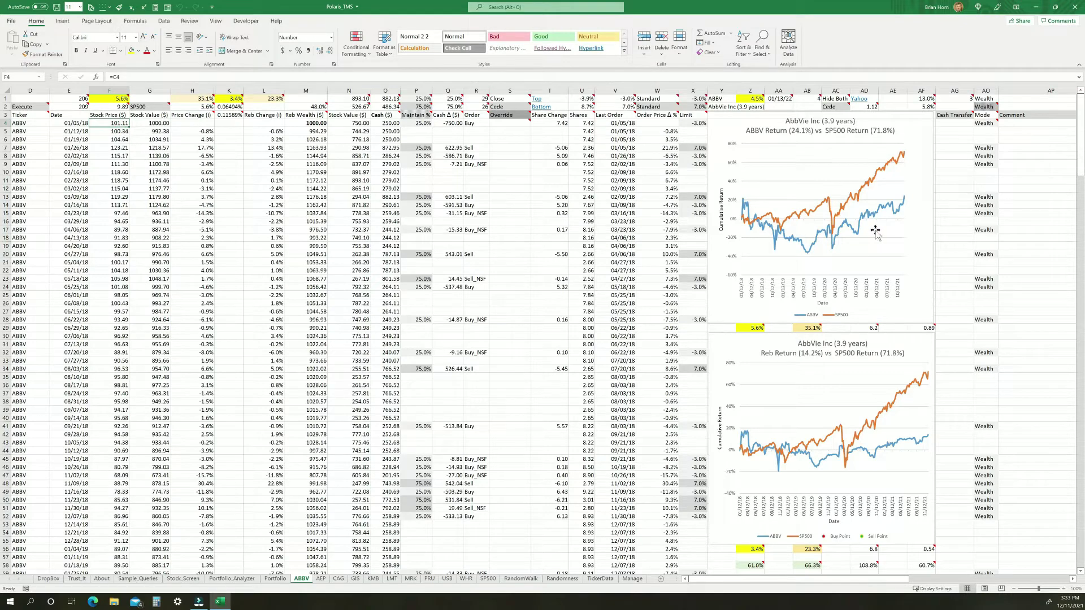
{"action": "scroll", "coordinate": [2, 489], "scroll_direction": "down", "scroll_amount": 20}
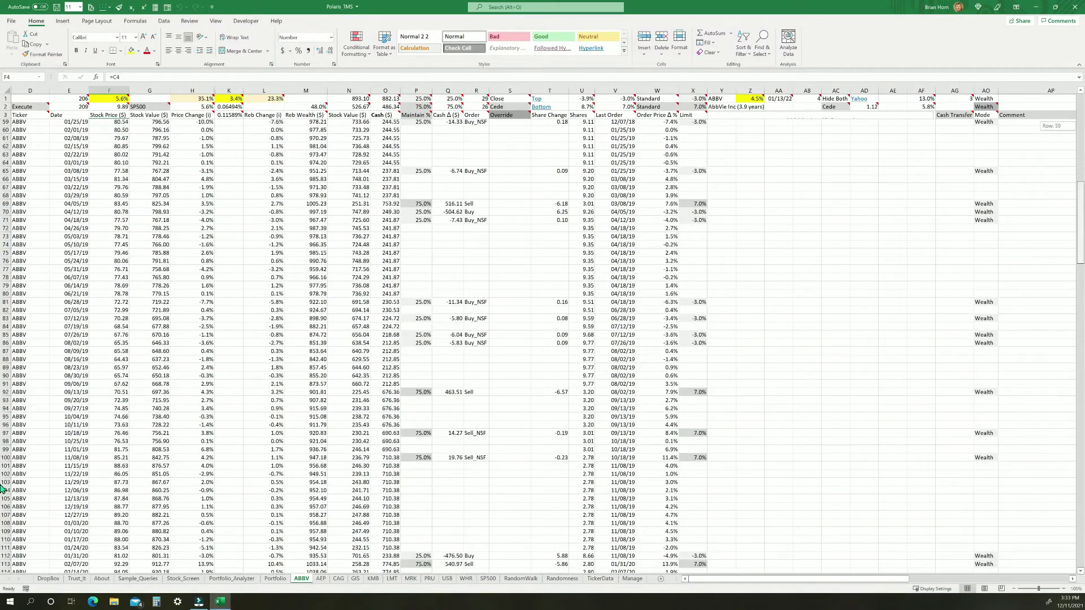
{"action": "scroll", "coordinate": [279, 274], "scroll_direction": "up", "scroll_amount": 12}
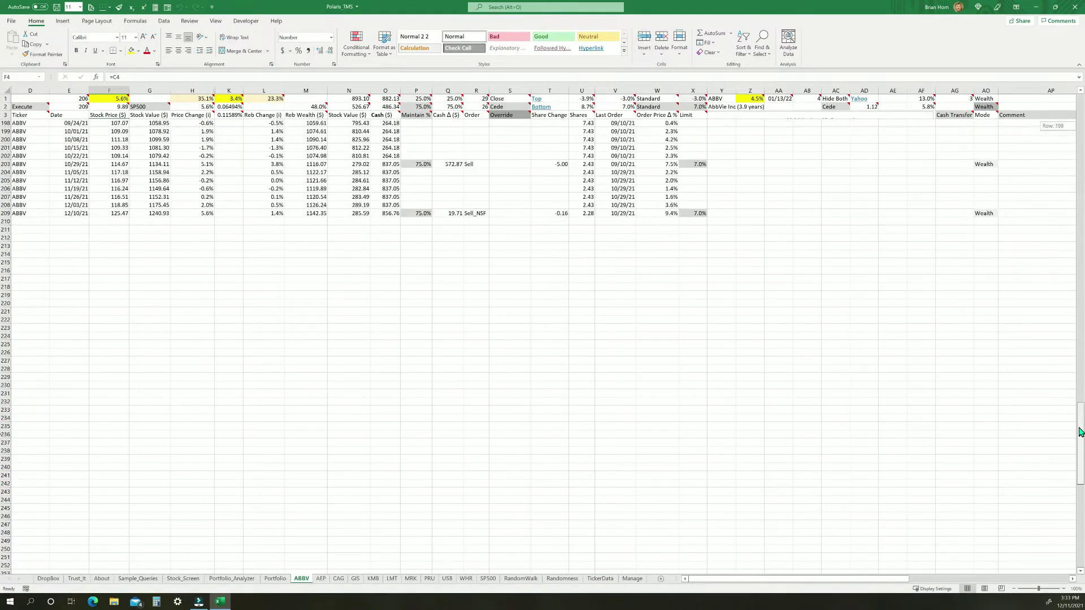
{"action": "left_click", "coordinate": [117, 254]}
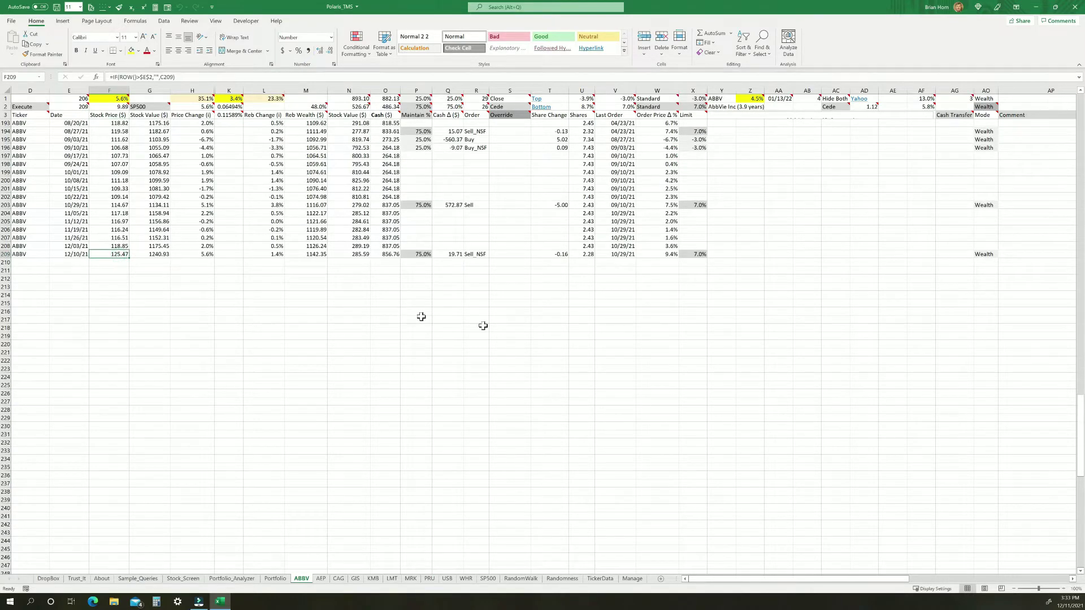
Step: Inspect the buy-and-hold return formula in F1 and the standard deviation formula in H1, along with the Price Change values from H5 downward
{"action": "left_click_drag", "start_coordinate": [1082, 424], "coordinate": [1082, 40]}
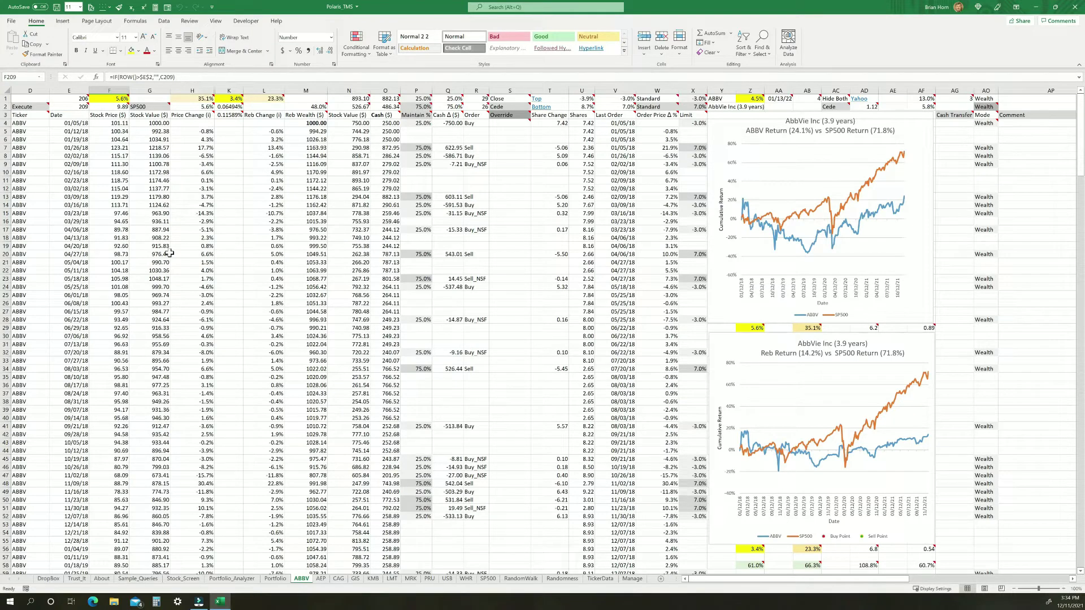
{"action": "left_click", "coordinate": [113, 99]}
{"action": "key", "text": "Right"}
{"action": "key", "text": "Right"}
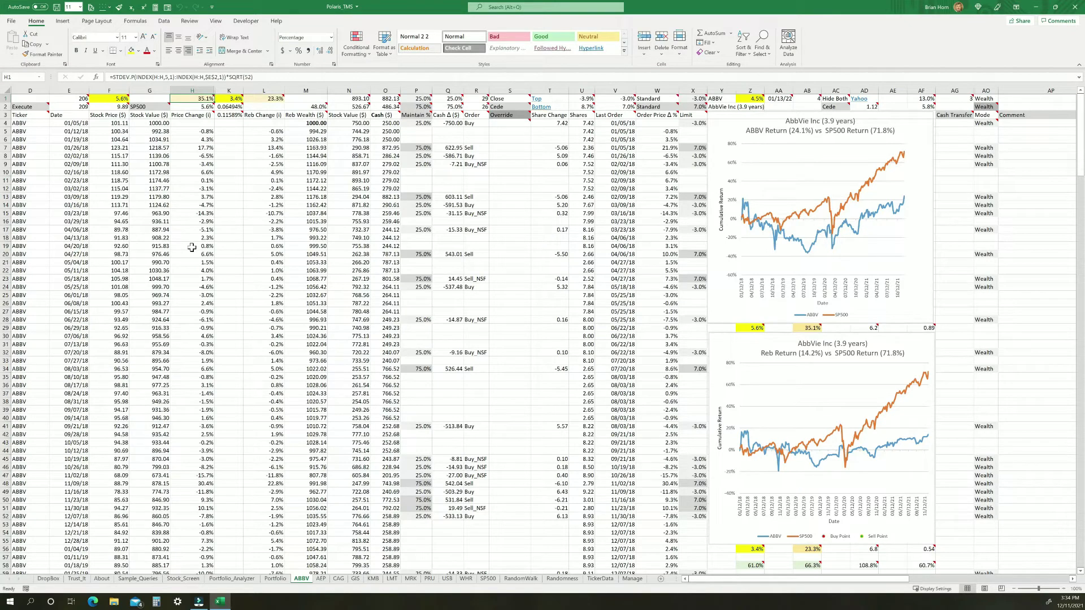
{"action": "left_click", "coordinate": [203, 139]}
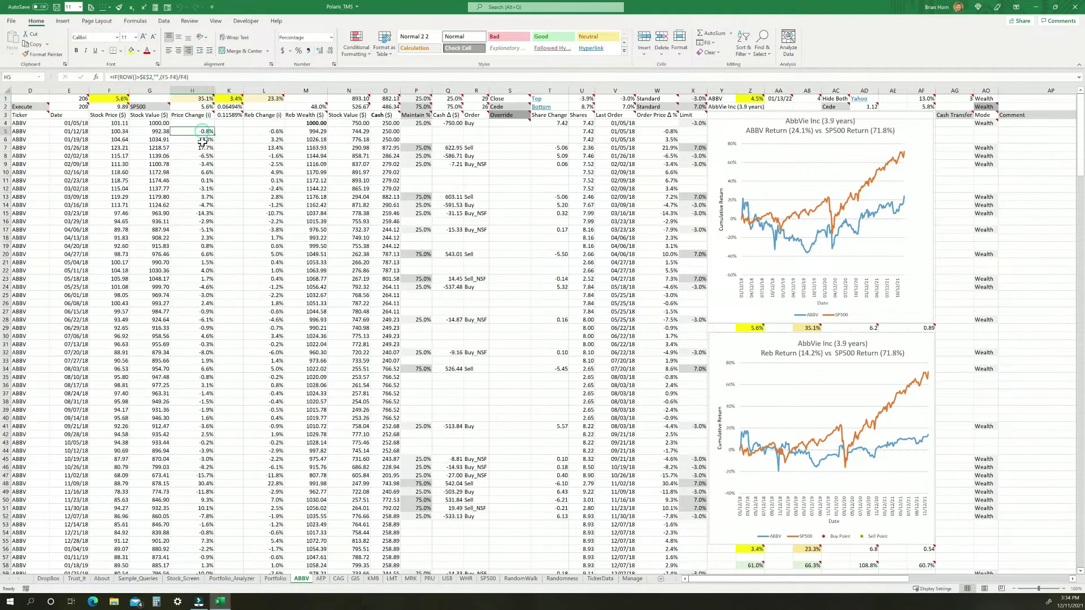
{"action": "left_click", "coordinate": [197, 99]}
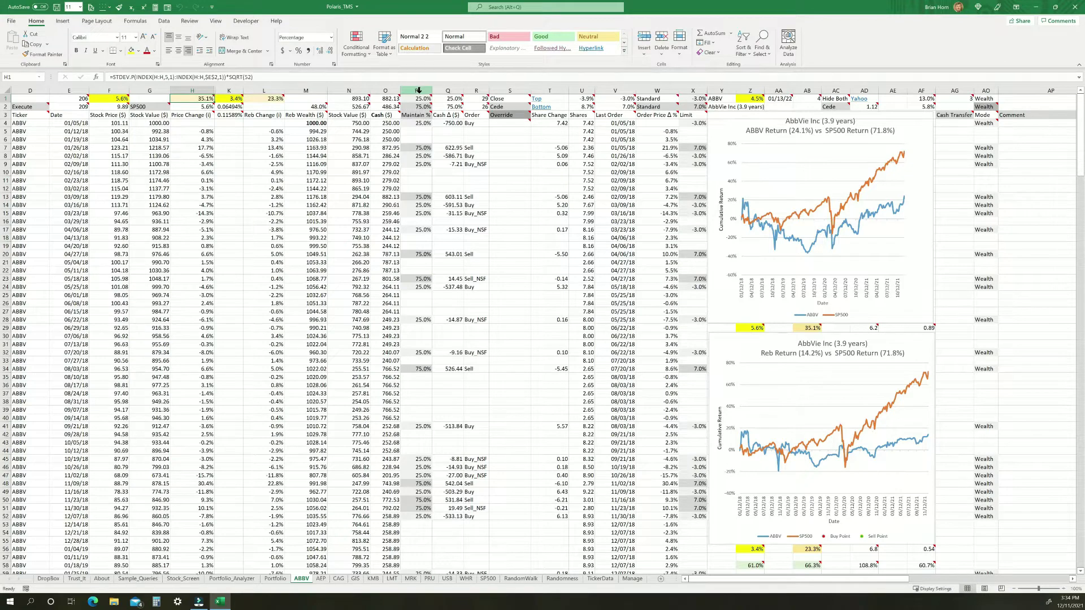
Step: Examine the rebalance Stock Value and Cash columns N:O, and inspect the rebalance return and standard deviation formulas in K1 and L1
{"action": "left_click_drag", "start_coordinate": [348, 91], "coordinate": [386, 91]}
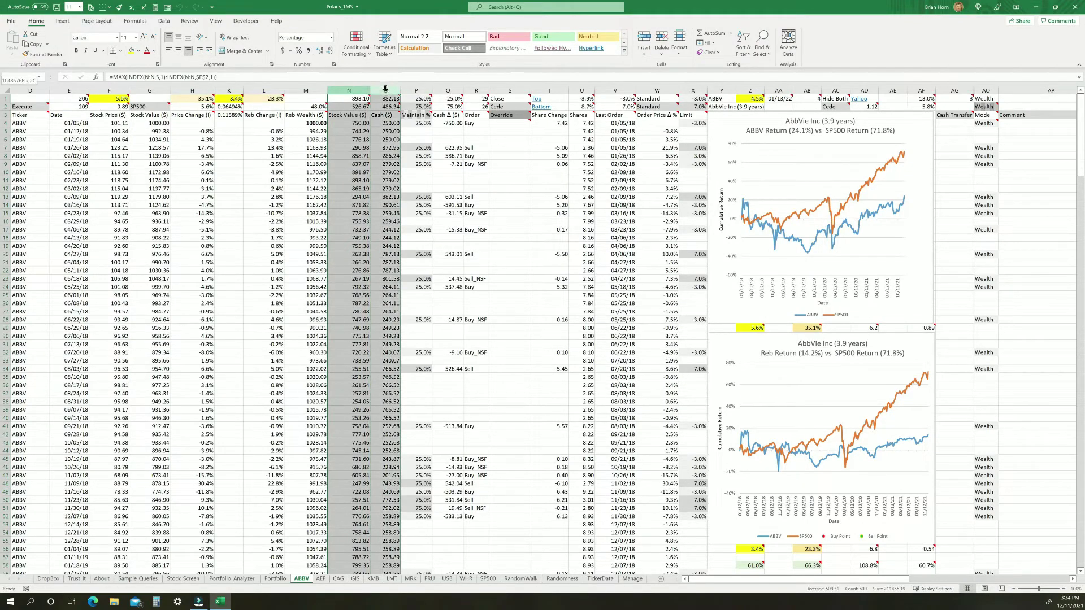
{"action": "left_click", "coordinate": [229, 98]}
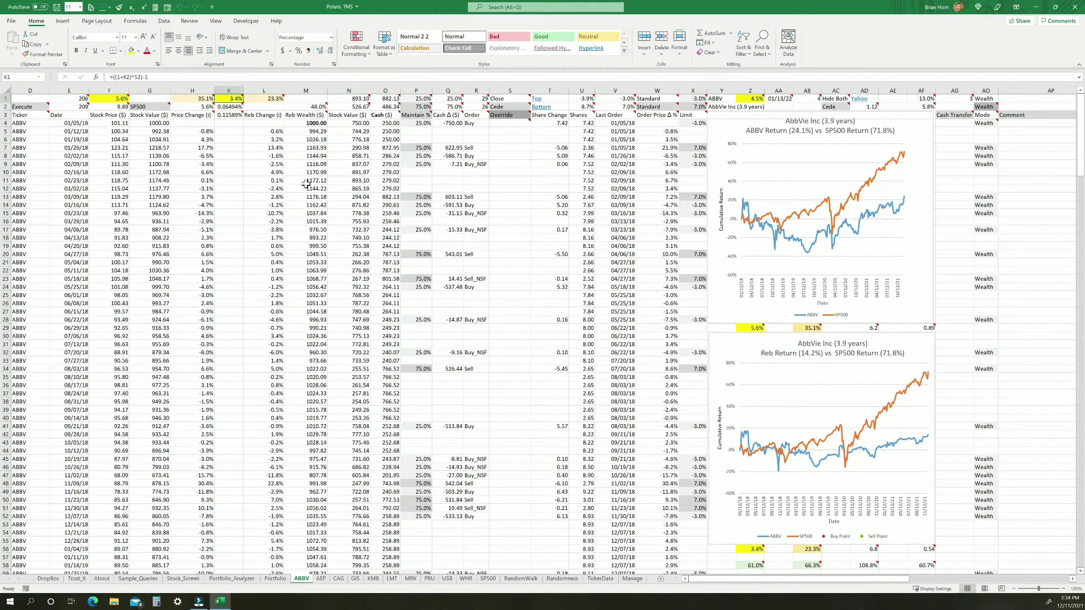
{"action": "left_click", "coordinate": [270, 99]}
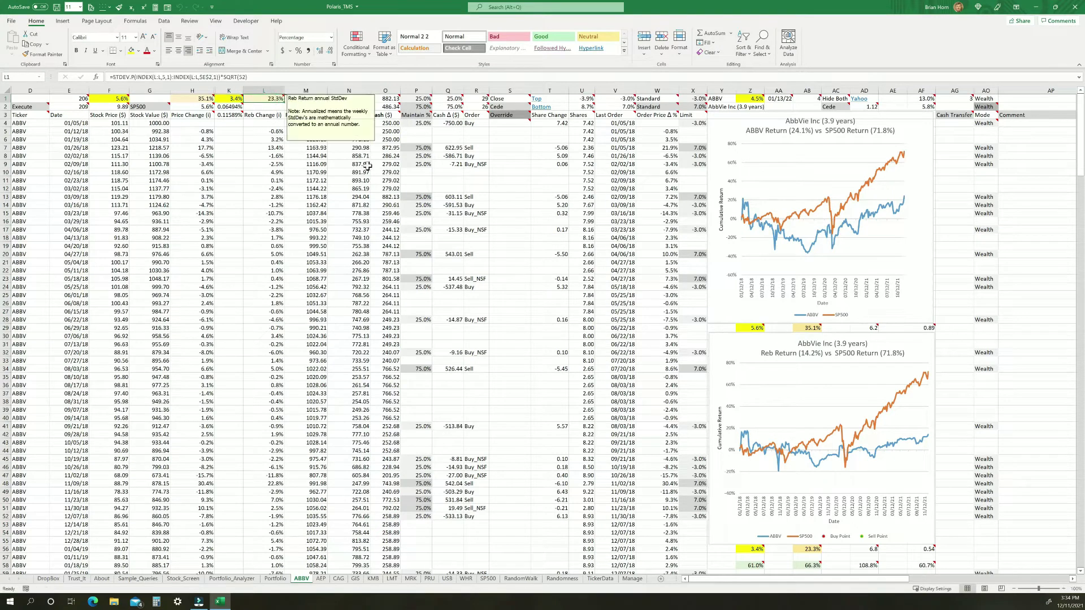
Step: Inspect the Reb Change values from L5 downward, the Z1 formula, and the return cell Z29 that links to F1
{"action": "left_click_drag", "start_coordinate": [264, 131], "coordinate": [264, 188]}
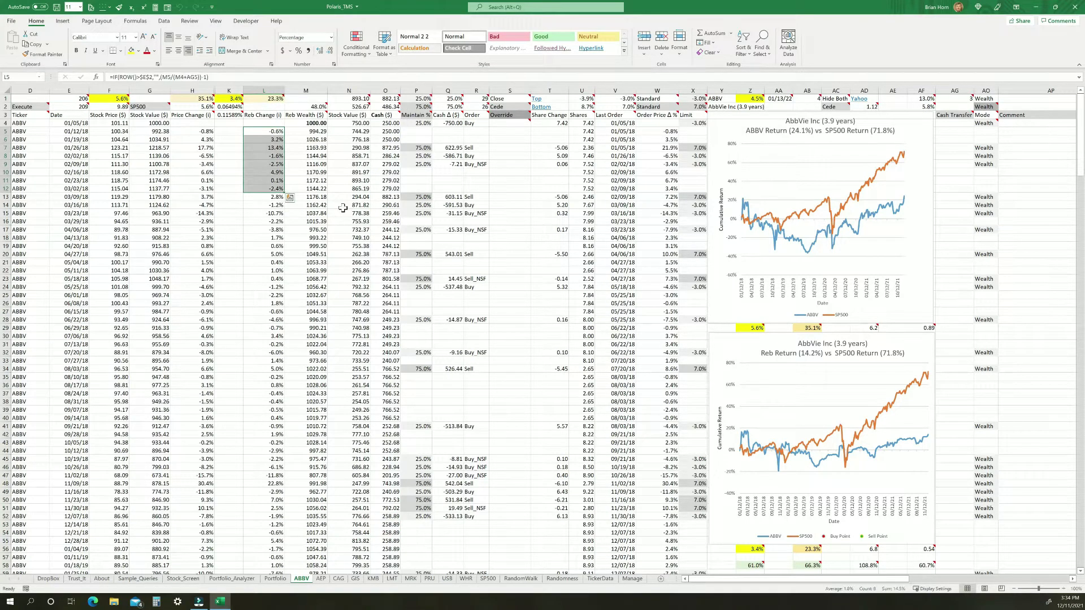
{"action": "left_click", "coordinate": [751, 99]}
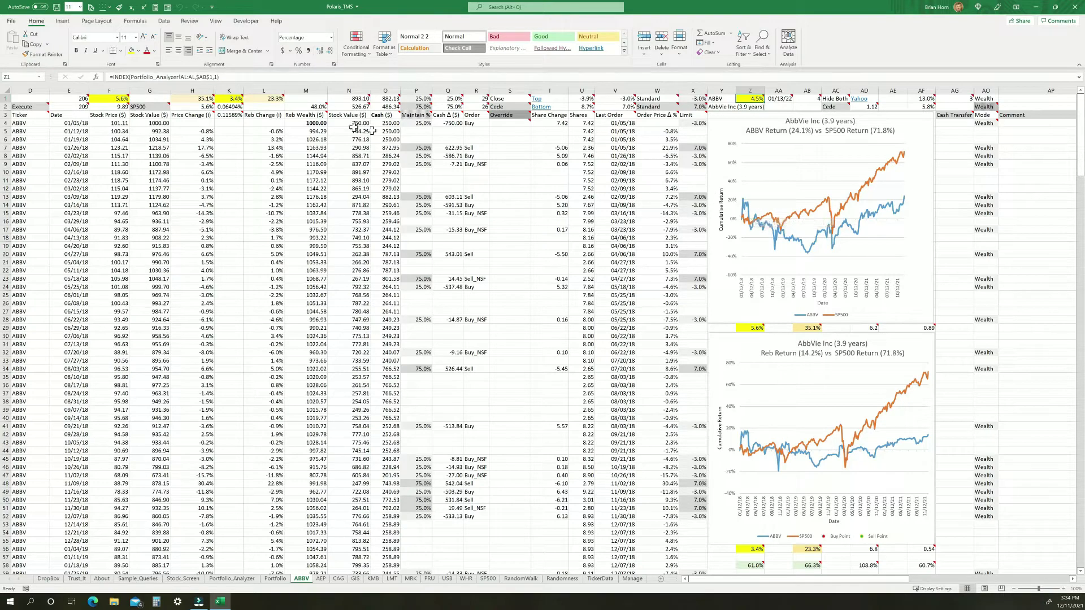
{"action": "mouse_move", "coordinate": [233, 99]}
{"action": "mouse_move", "coordinate": [753, 99]}
{"action": "double_click", "coordinate": [757, 326]}
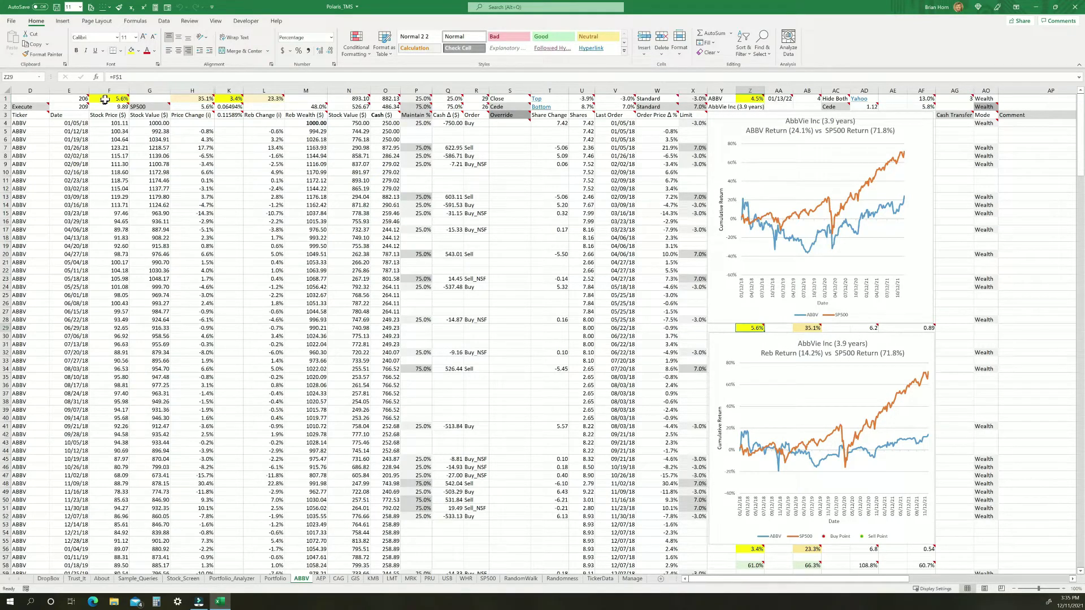
{"action": "left_click", "coordinate": [754, 328]}
{"action": "mouse_move", "coordinate": [754, 549]}
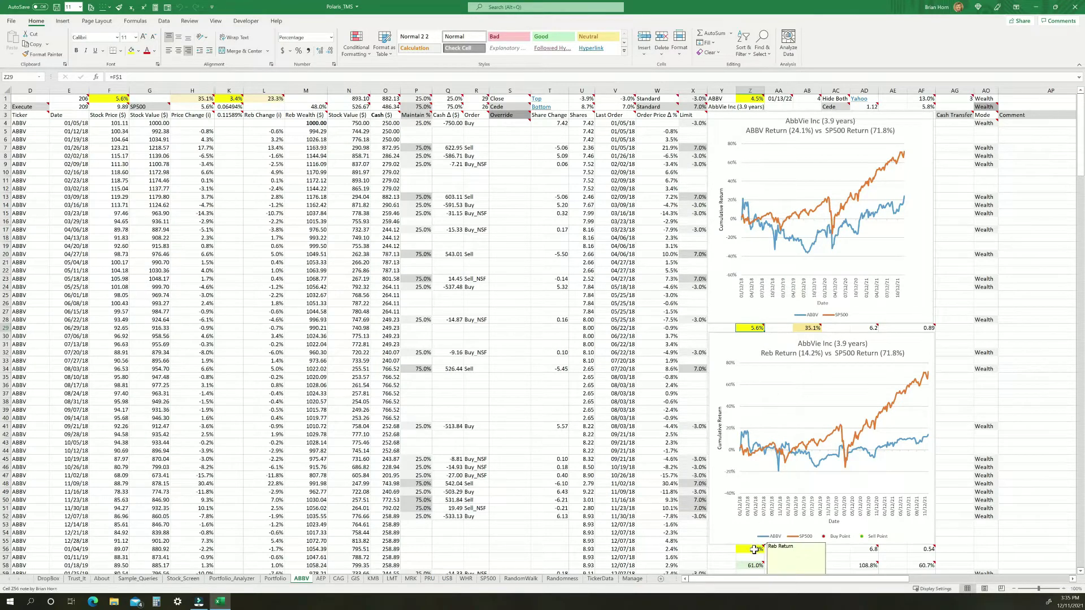
Step: Review the rebalance return formula in K1 and the buy-and-hold return formula in F1, together with the figures across F1:L1
{"action": "left_click", "coordinate": [233, 99]}
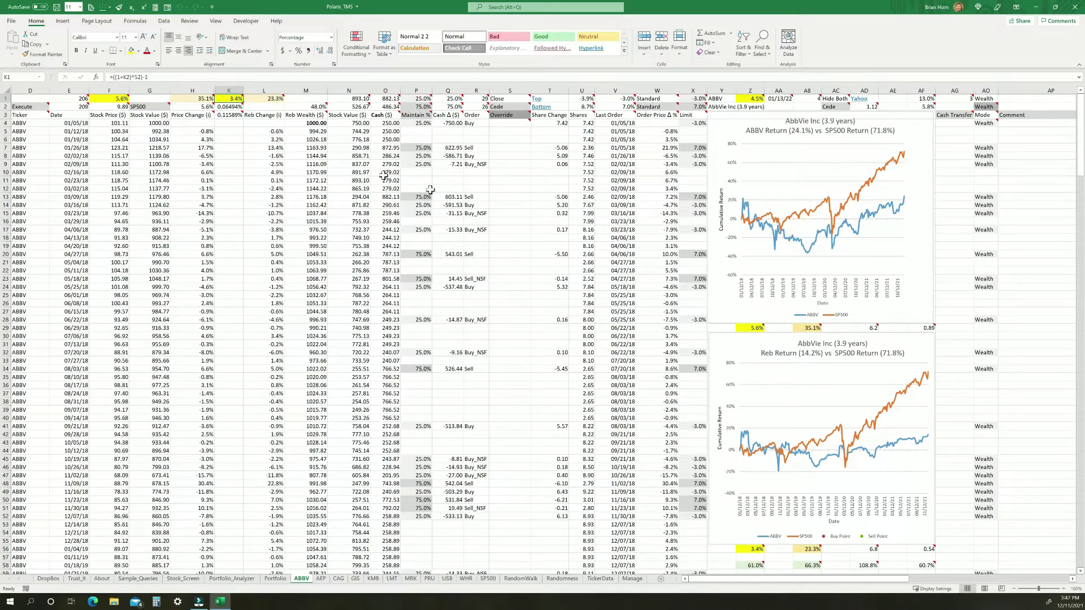
{"action": "left_click", "coordinate": [109, 99]}
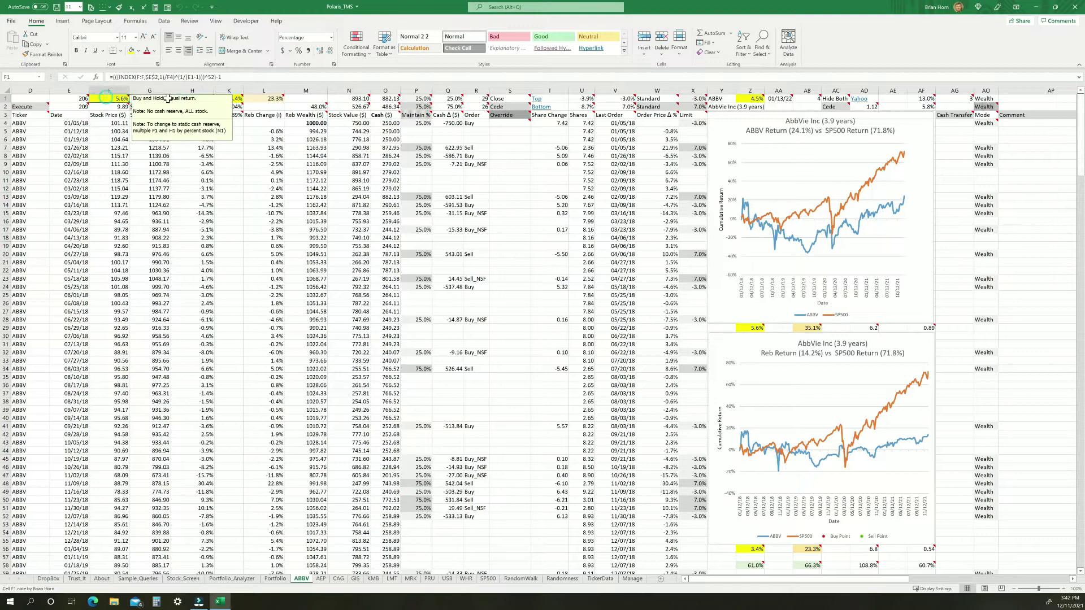
{"action": "left_click_drag", "start_coordinate": [169, 99], "coordinate": [265, 100]}
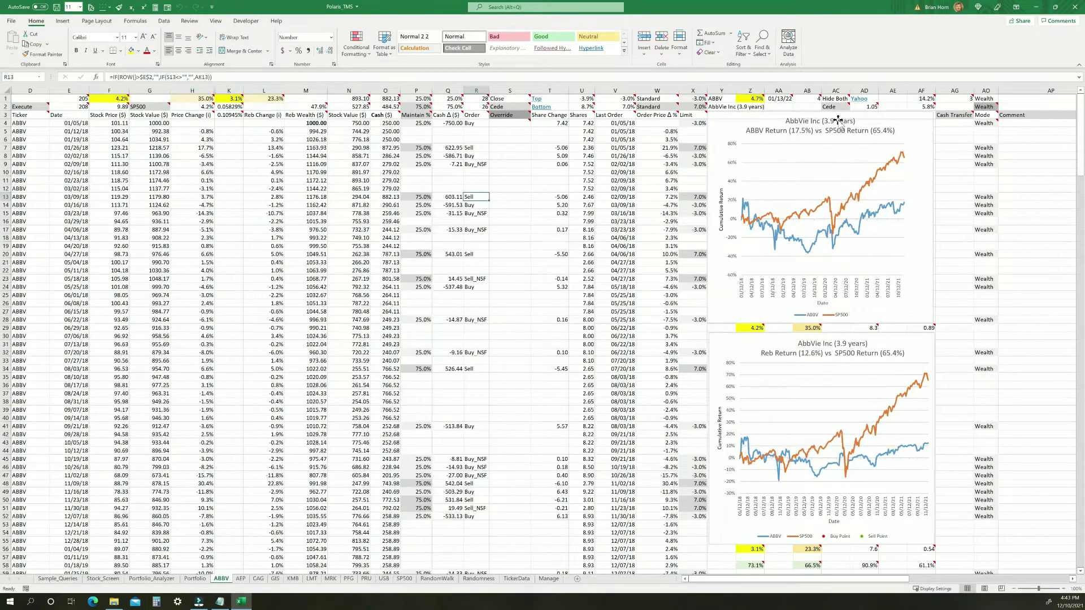
Step: Read the note on cell AC2 and set it to Show Buy to display buy points on the rebalance graph
{"action": "mouse_move", "coordinate": [838, 110]}
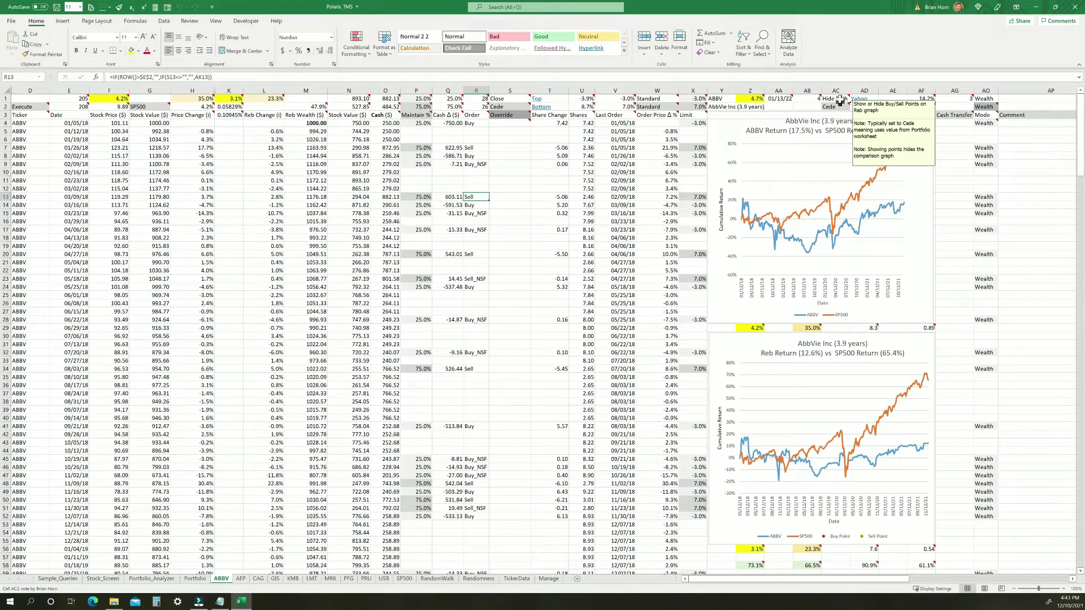
{"action": "left_click", "coordinate": [842, 112]}
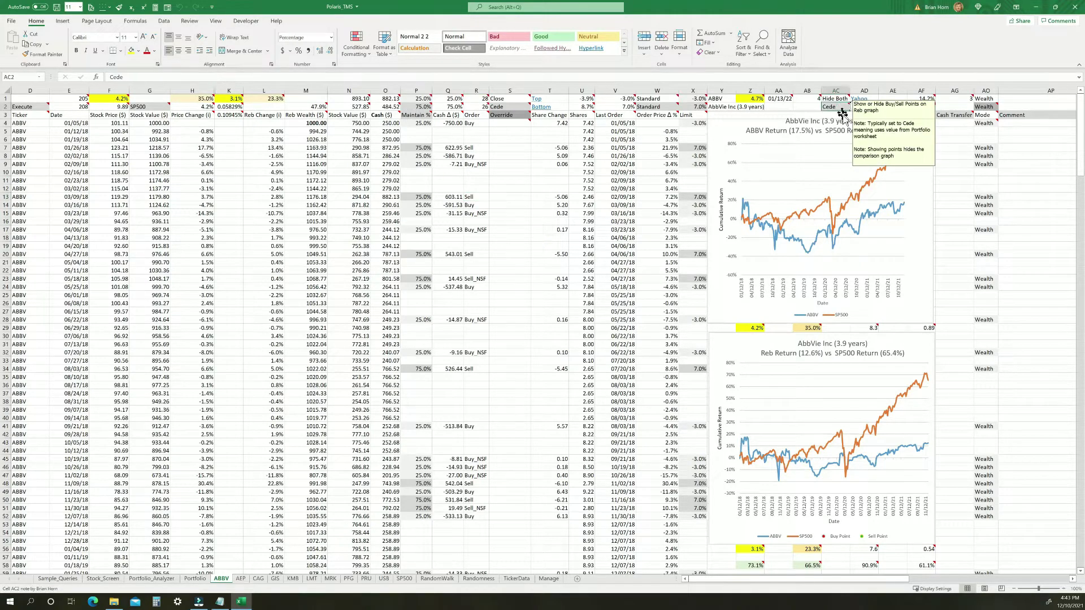
{"action": "left_click", "coordinate": [854, 107]}
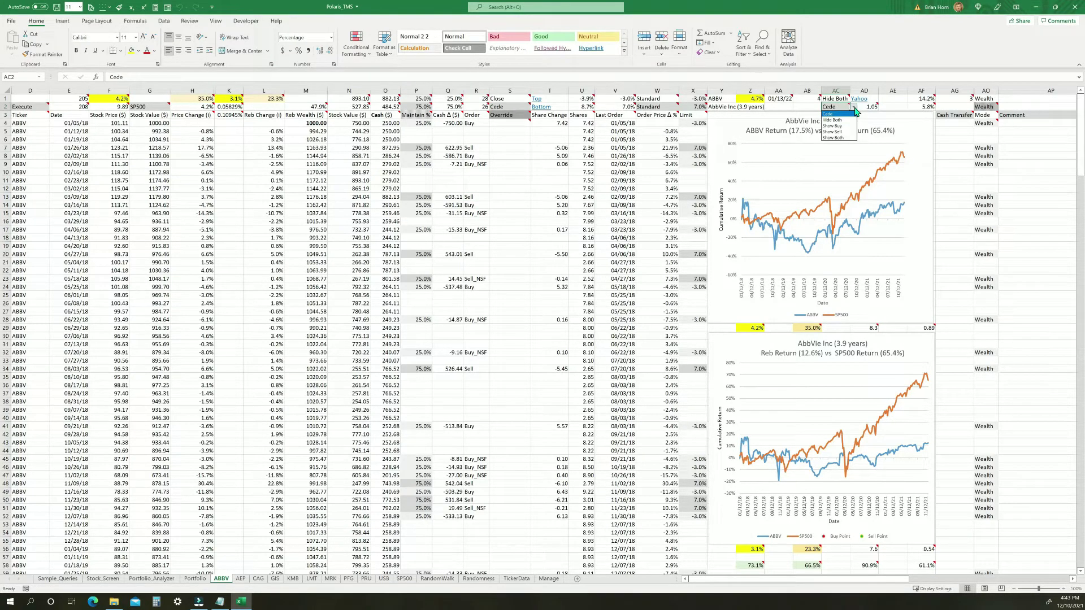
{"action": "left_click", "coordinate": [841, 126]}
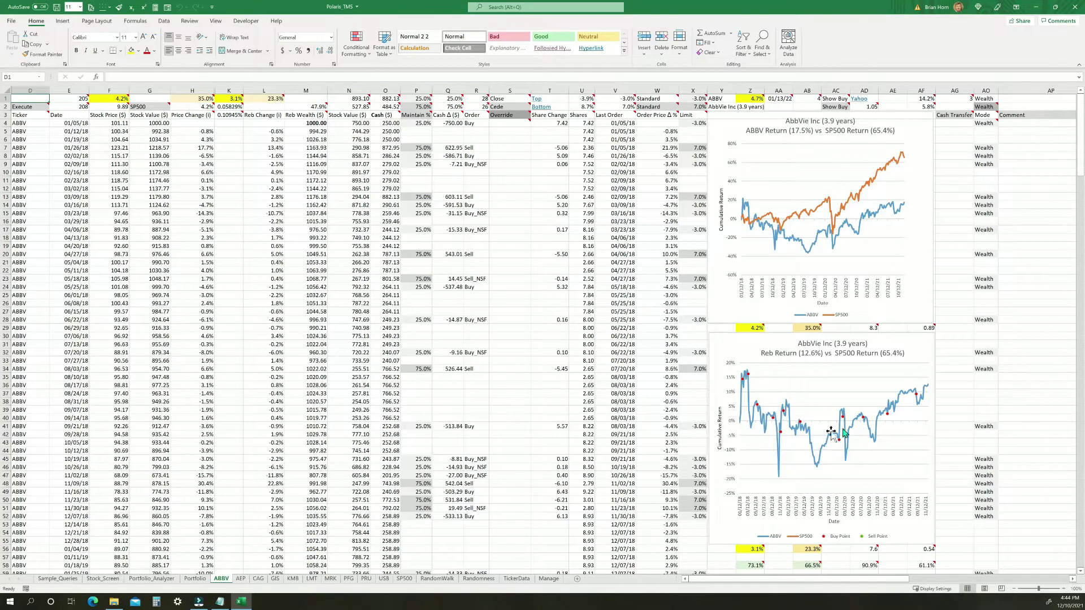
Step: Set AC2 to Show Sell to display only the sell points on the rebalance graph
{"action": "left_click", "coordinate": [837, 107]}
{"action": "left_click", "coordinate": [853, 106]}
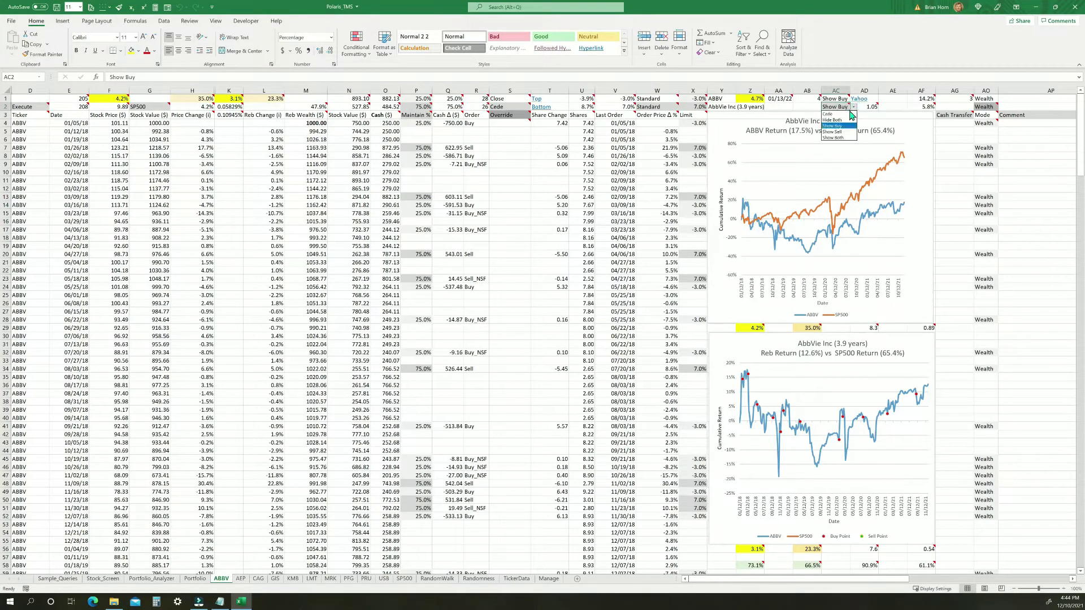
{"action": "left_click", "coordinate": [844, 131]}
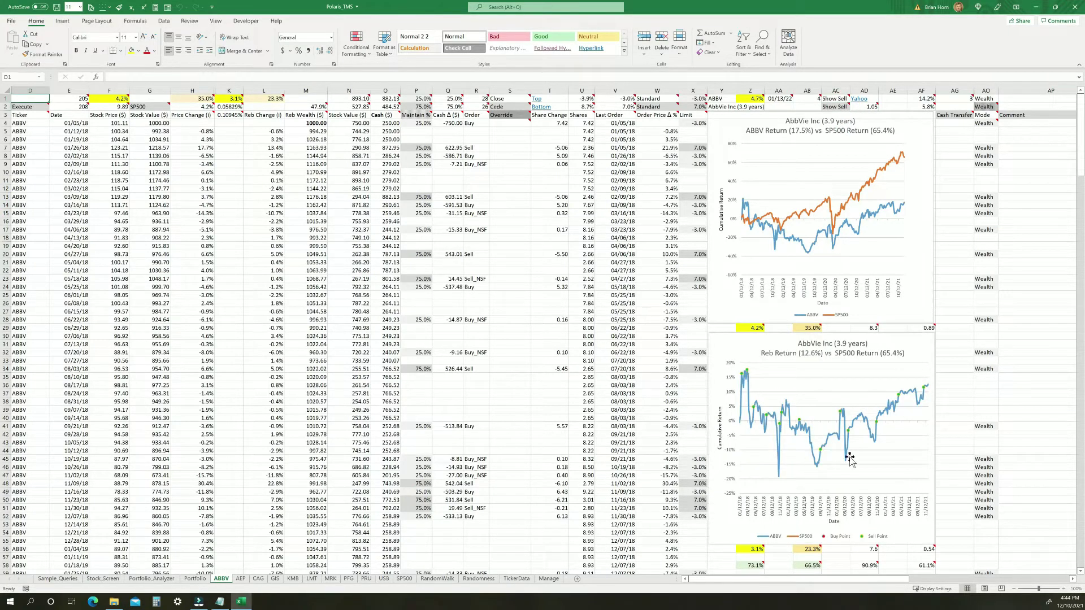
Step: Set AC2 to Show Both to display buy and sell points, and switch it to Hide Both to bring back the comparison line
{"action": "left_click", "coordinate": [850, 107]}
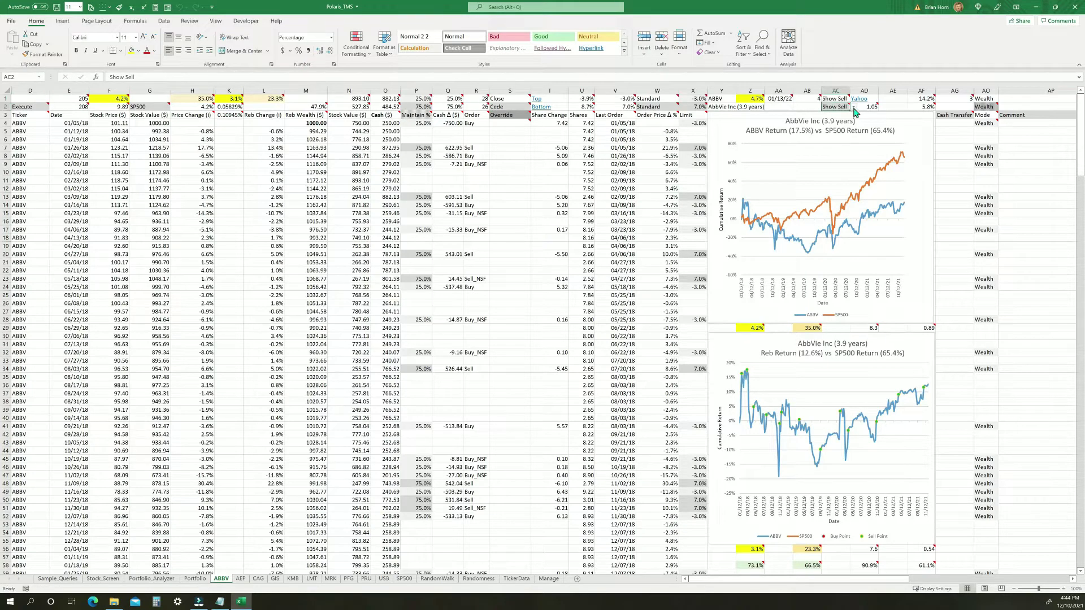
{"action": "left_click", "coordinate": [854, 107]}
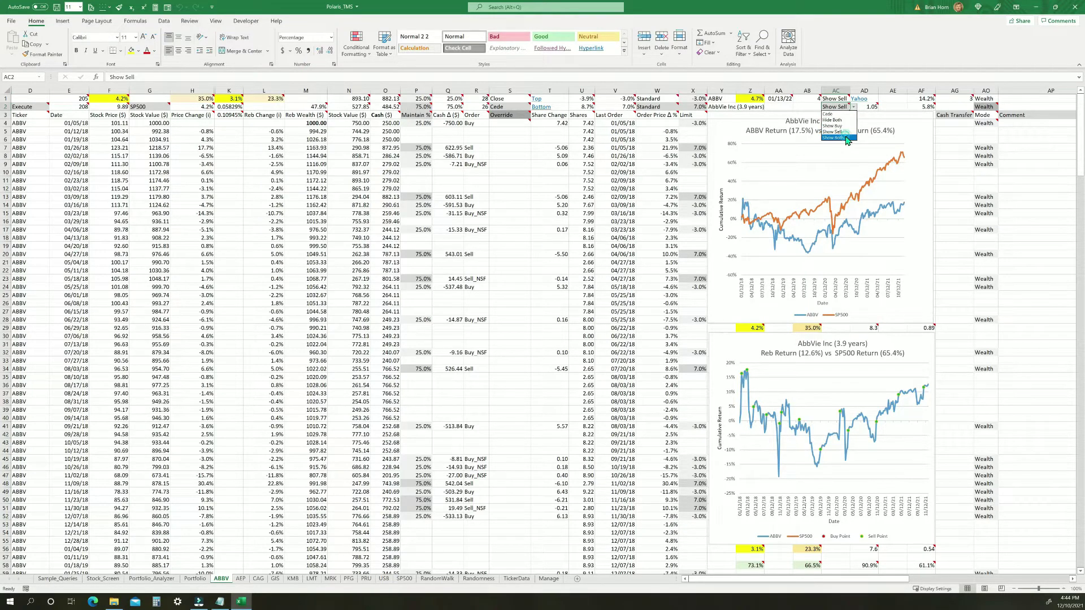
{"action": "left_click", "coordinate": [847, 139]}
{"action": "left_click", "coordinate": [853, 107]}
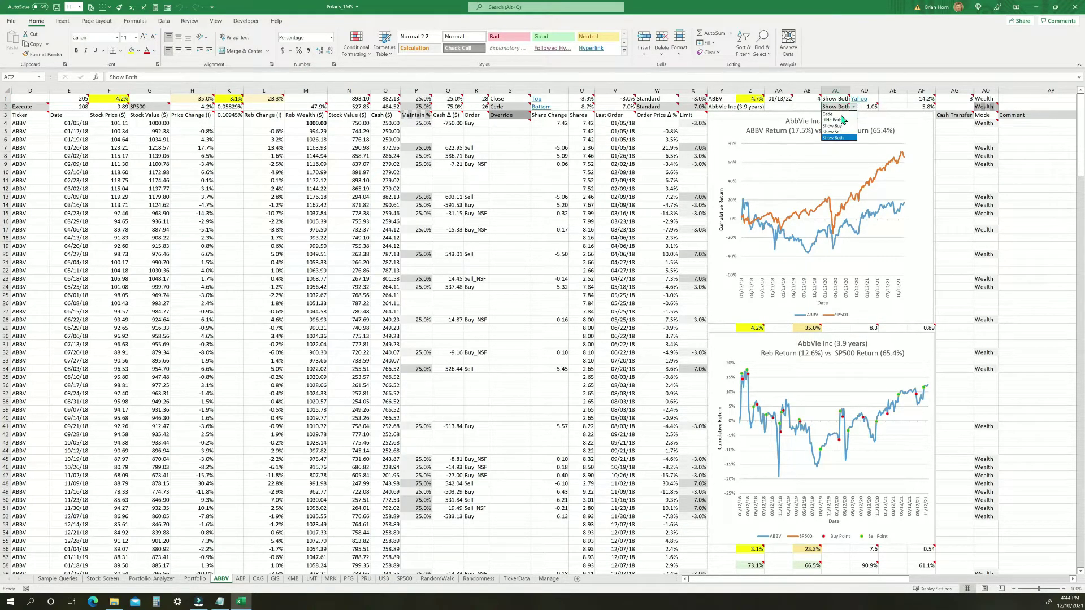
{"action": "left_click", "coordinate": [840, 123]}
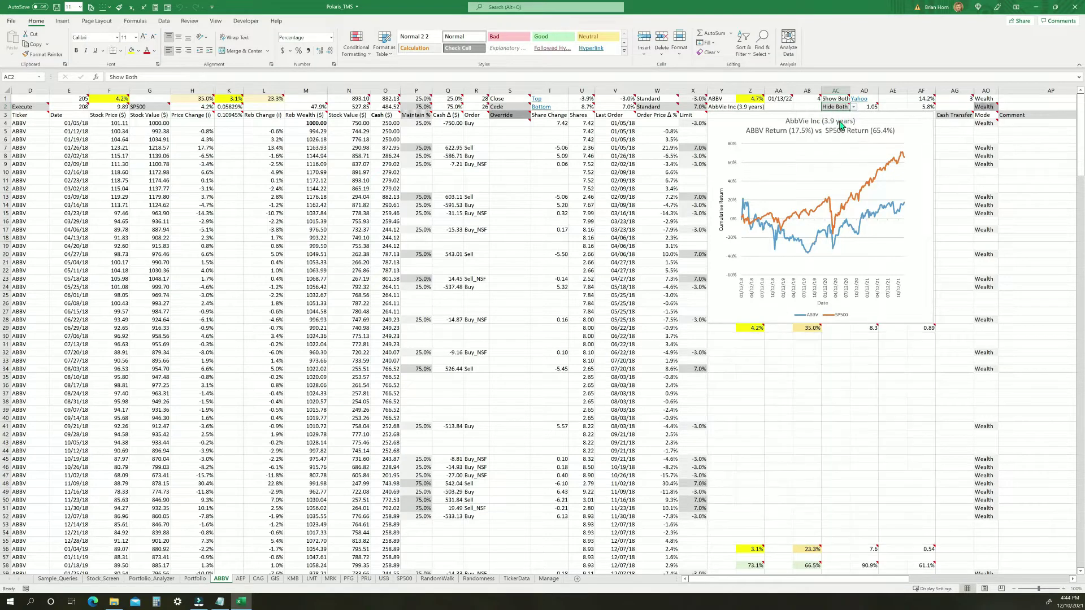
Step: Set AC2 back to Code and open the Portfolio sheet
{"action": "left_click", "coordinate": [853, 107]}
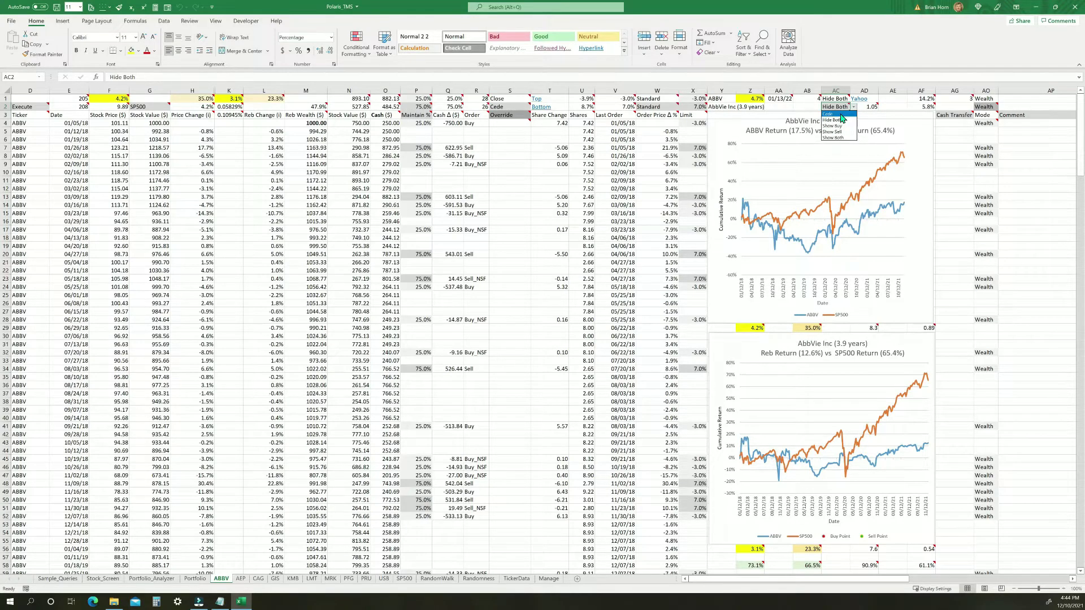
{"action": "left_click", "coordinate": [193, 579]}
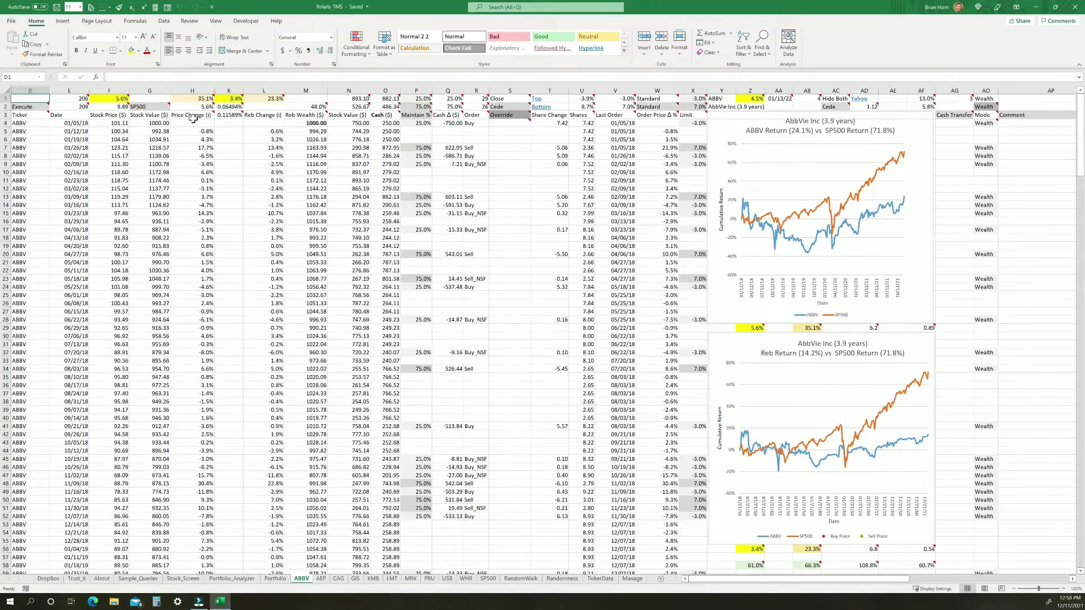
Step: Change the comparison ticker in G2 of the ABBV sheet to CAG for both graphs
{"action": "mouse_move", "coordinate": [152, 106]}
{"action": "left_click", "coordinate": [164, 107]}
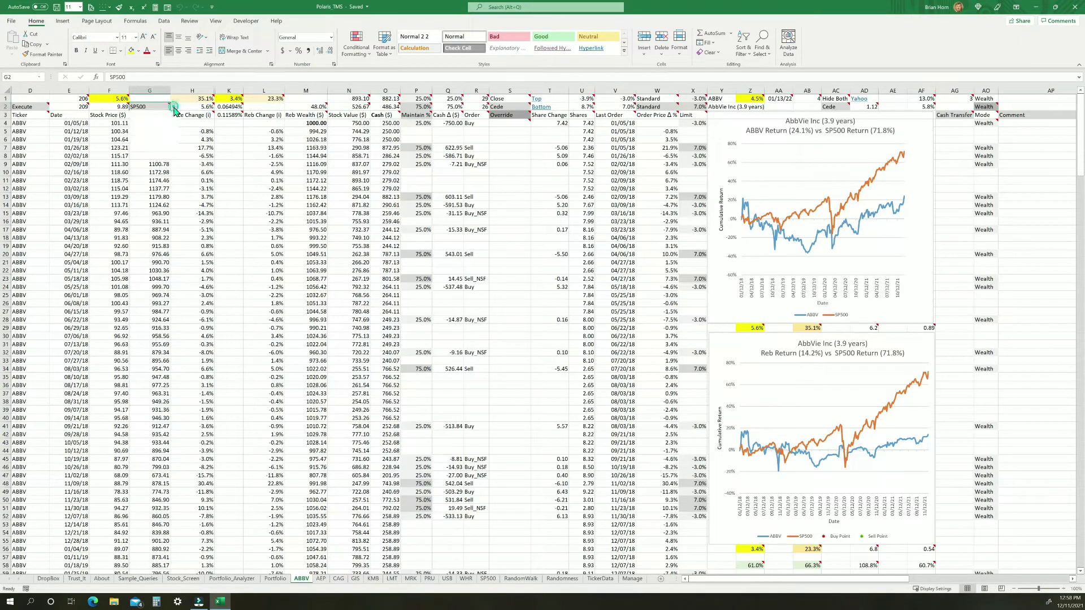
{"action": "left_click", "coordinate": [173, 107]}
{"action": "scroll", "coordinate": [152, 132], "scroll_direction": "up", "scroll_amount": 2}
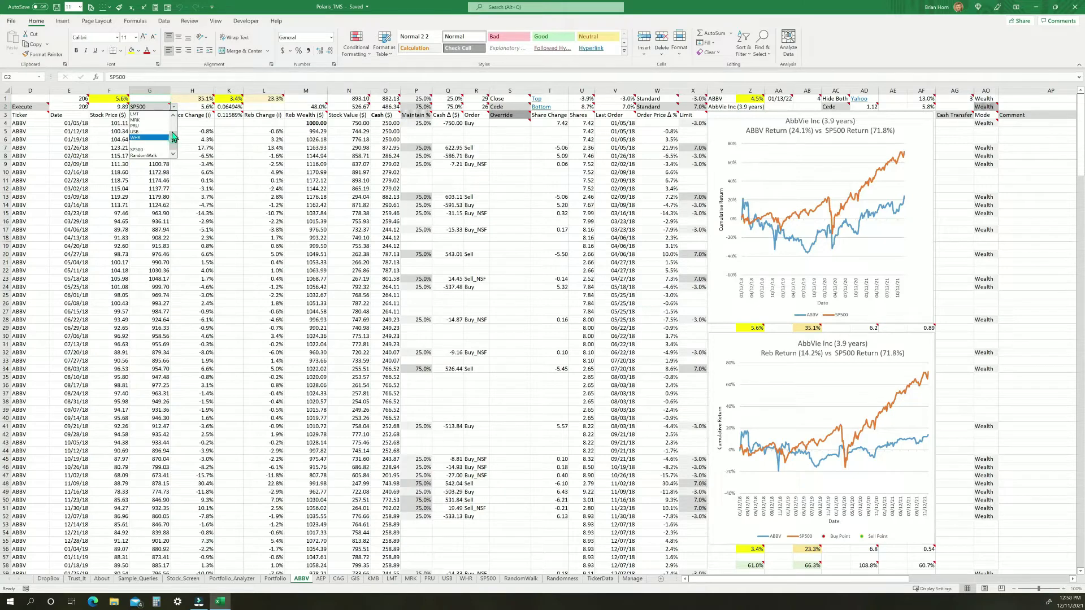
{"action": "left_click", "coordinate": [136, 125]}
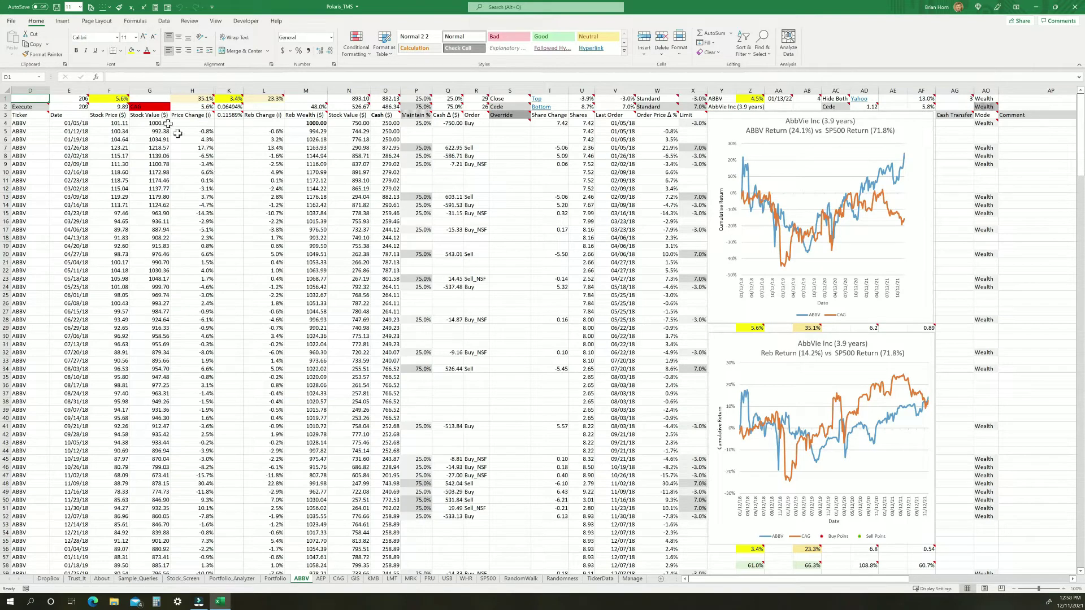
Step: Read the note on the comparison ticker cell G2 and set the ticker back to SP500
{"action": "mouse_move", "coordinate": [154, 107]}
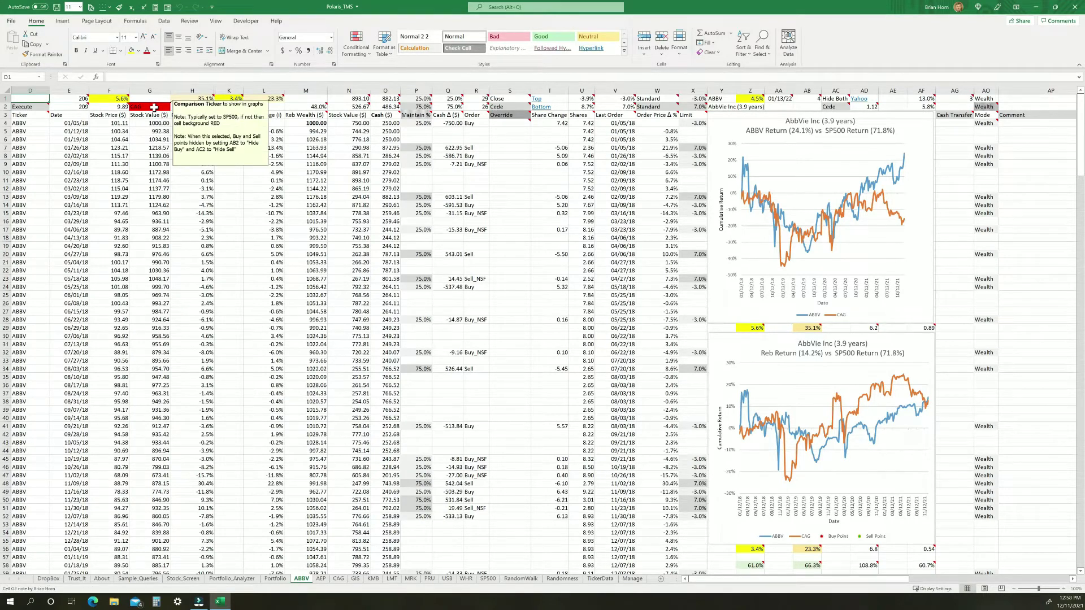
{"action": "left_click", "coordinate": [154, 108]}
{"action": "left_click", "coordinate": [173, 107]}
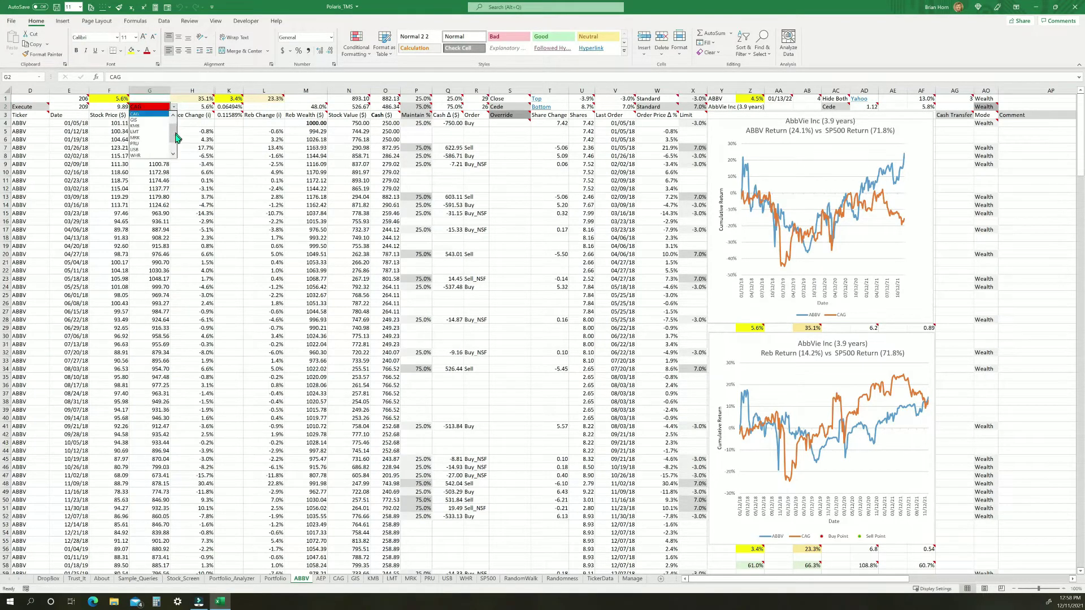
{"action": "left_click", "coordinate": [173, 154]}
{"action": "left_click", "coordinate": [144, 149]}
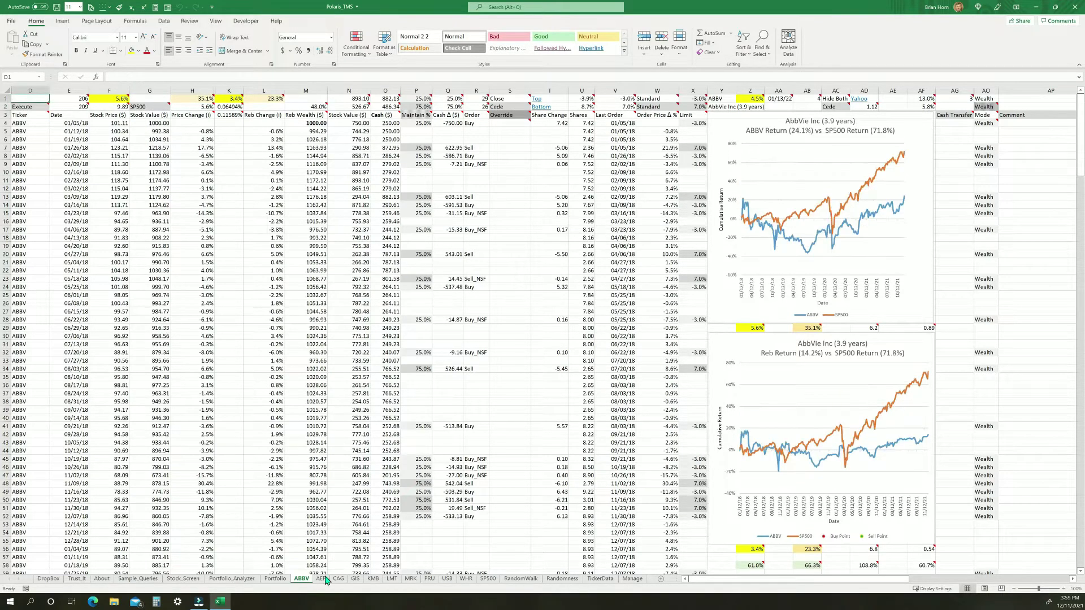
Step: Browse the other ticker sheets from AEP through WHR to compare their layouts and graphs, and return to ABBV
{"action": "left_click", "coordinate": [323, 579]}
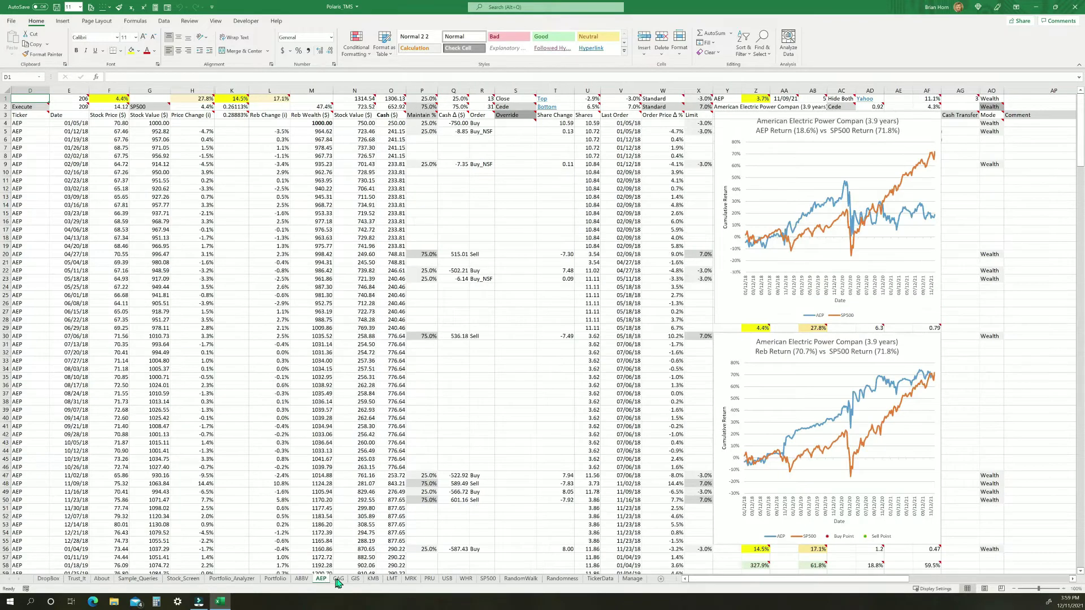
{"action": "left_click", "coordinate": [338, 580]}
{"action": "left_click", "coordinate": [355, 580]}
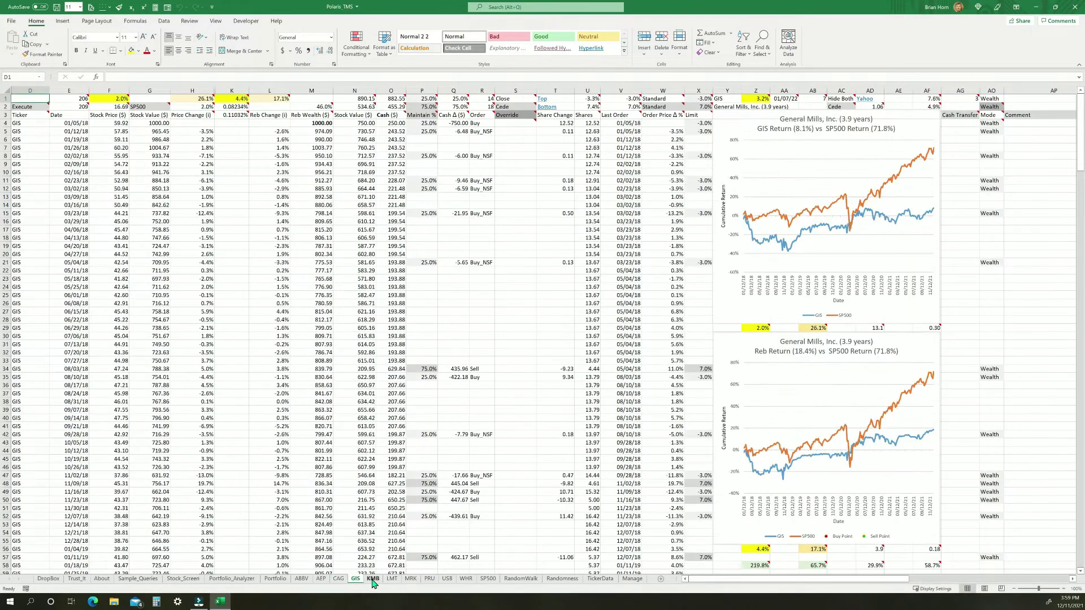
{"action": "left_click", "coordinate": [373, 580]}
{"action": "left_click", "coordinate": [392, 580]}
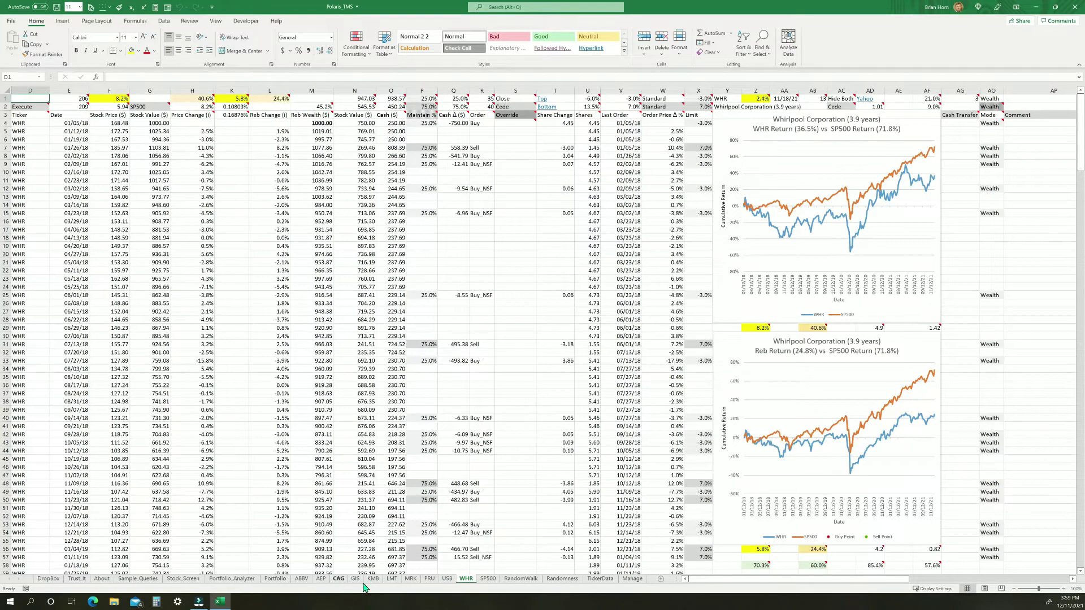
{"action": "left_click", "coordinate": [301, 580]}
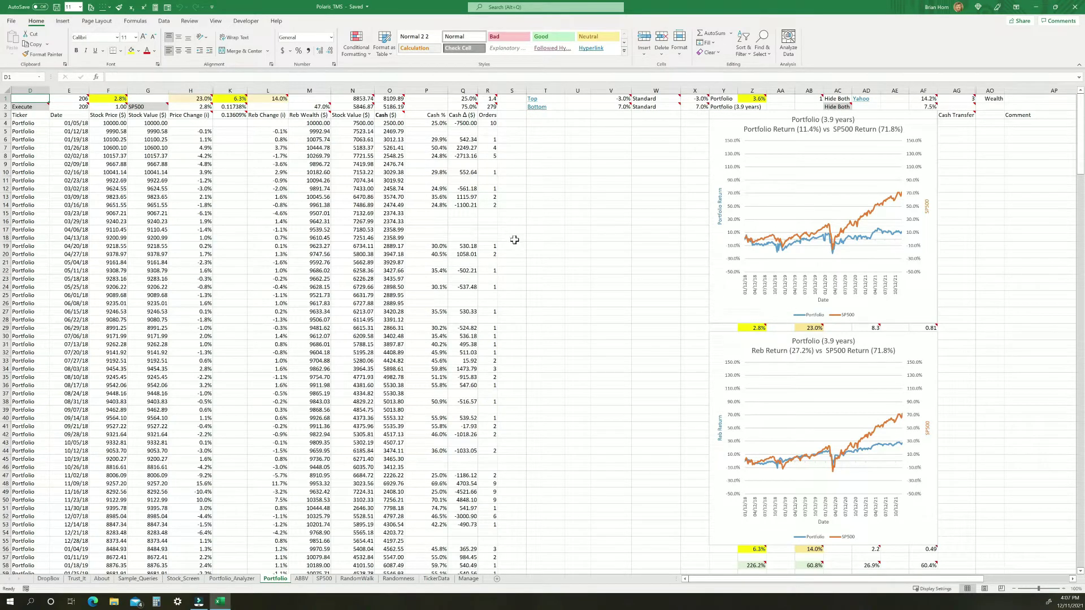
Step: Compare the Orders column R of the Portfolio sheet with the Order column R of the ABBV sheet, ending on Portfolio
{"action": "left_click", "coordinate": [488, 91]}
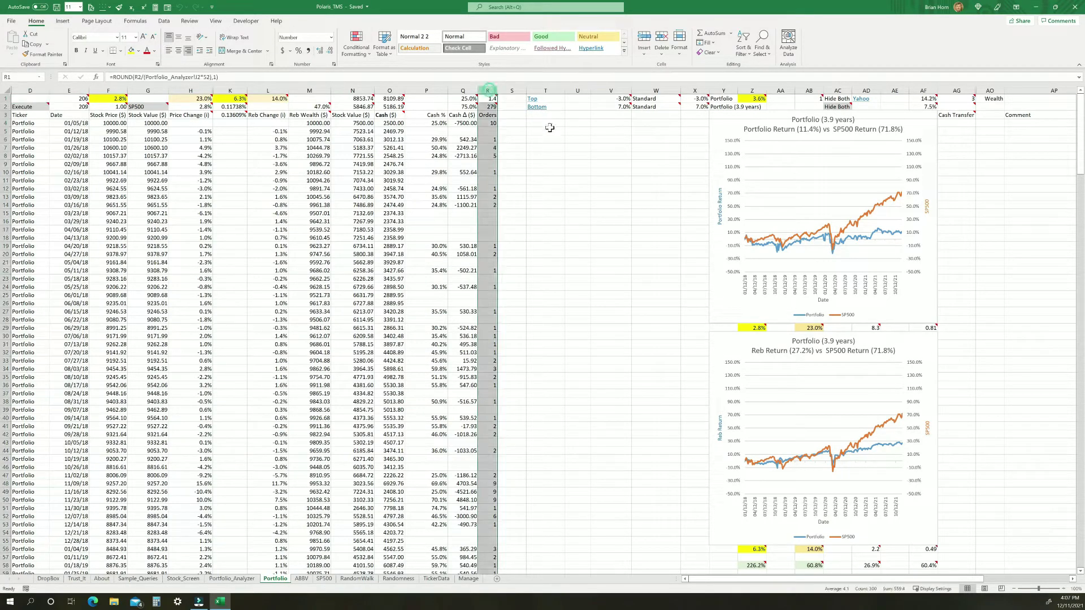
{"action": "left_click", "coordinate": [301, 578]}
{"action": "left_click", "coordinate": [473, 89]}
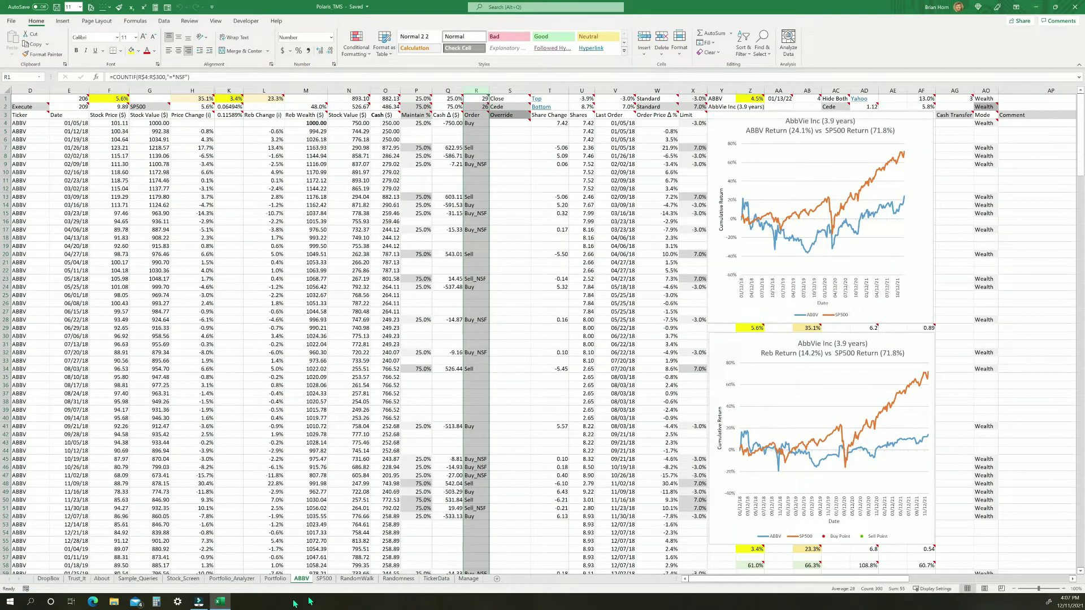
{"action": "left_click", "coordinate": [276, 578]}
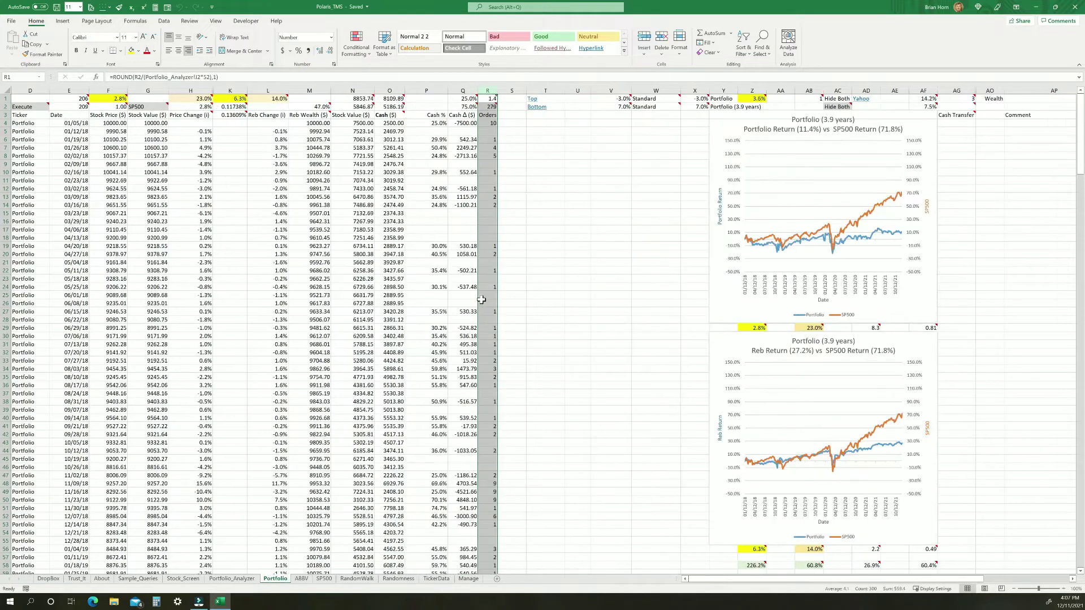
Step: Inspect the Orders formula in R4 and the Cash formula in O4 in the 01/05/18 row of the Portfolio sheet
{"action": "left_click", "coordinate": [492, 123]}
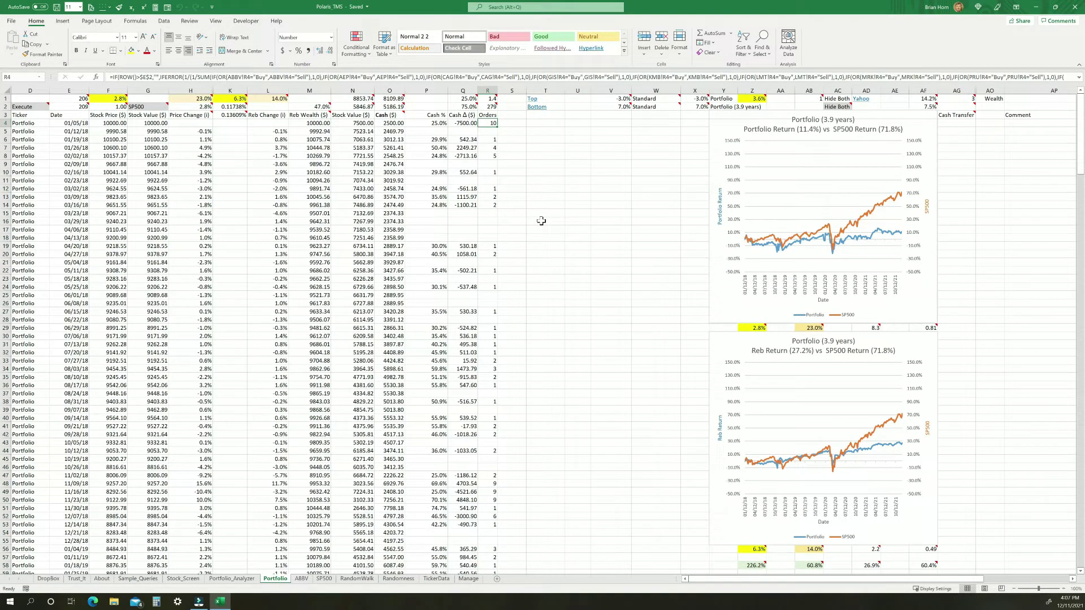
{"action": "left_click", "coordinate": [5, 123]}
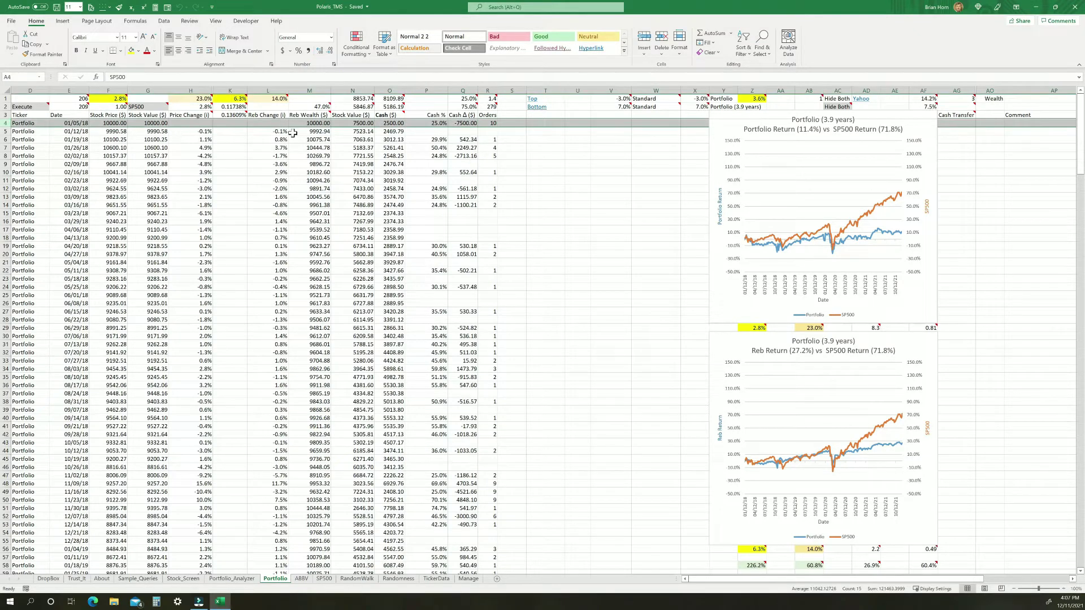
{"action": "left_click", "coordinate": [390, 124]}
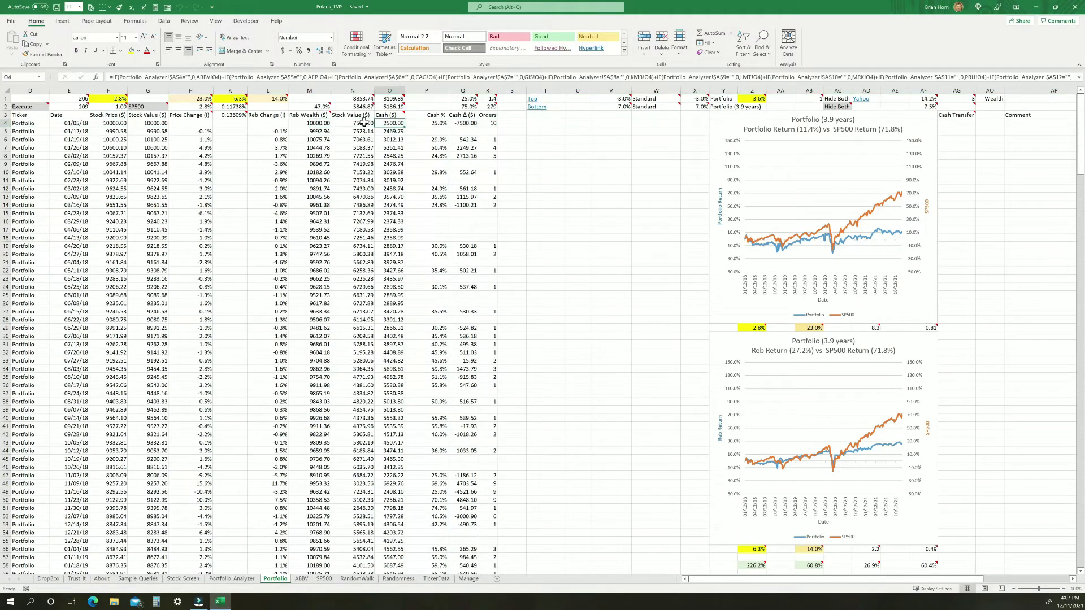
Step: Inspect the Portfolio sheet's formulas for rebalanced stock value in N4, Reb Wealth, Reb Change, hold stock value in G4 and Price Change
{"action": "left_click", "coordinate": [364, 122]}
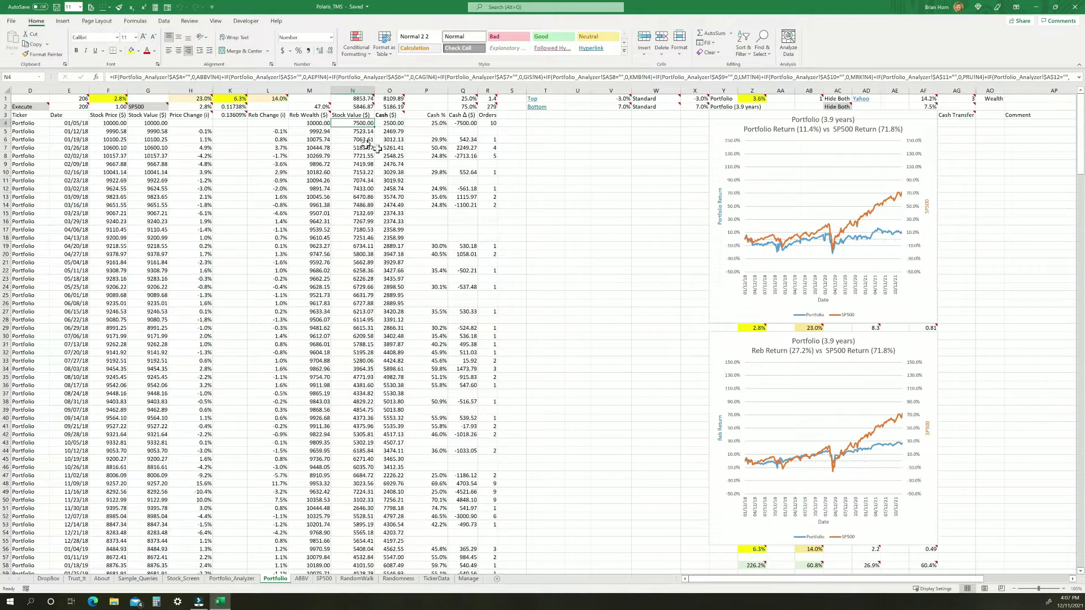
{"action": "left_click", "coordinate": [314, 123]}
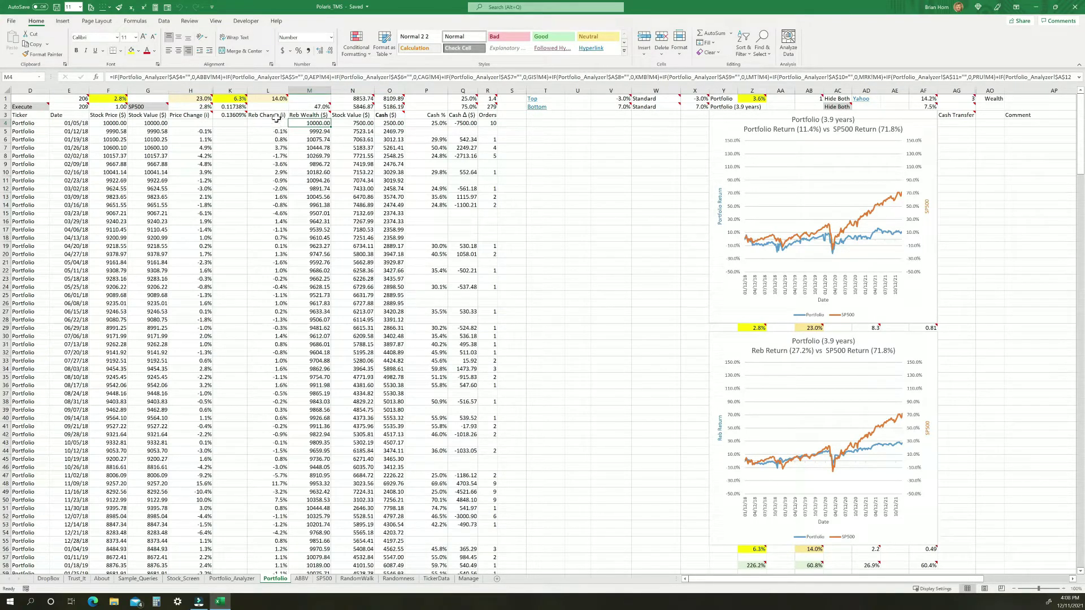
{"action": "left_click", "coordinate": [280, 139]}
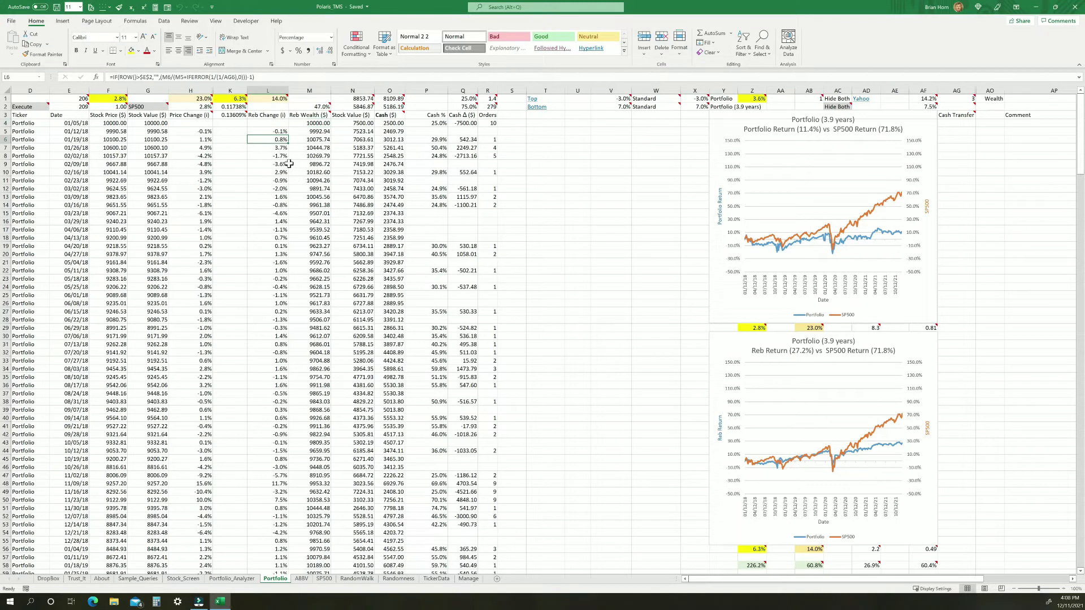
{"action": "left_click", "coordinate": [158, 124]}
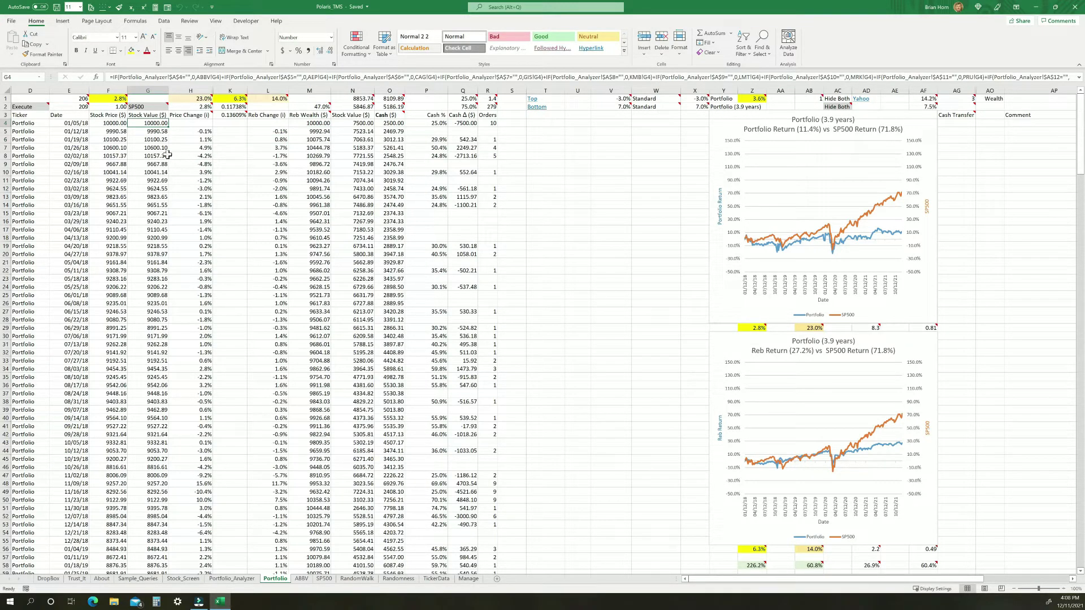
{"action": "left_click", "coordinate": [203, 132]}
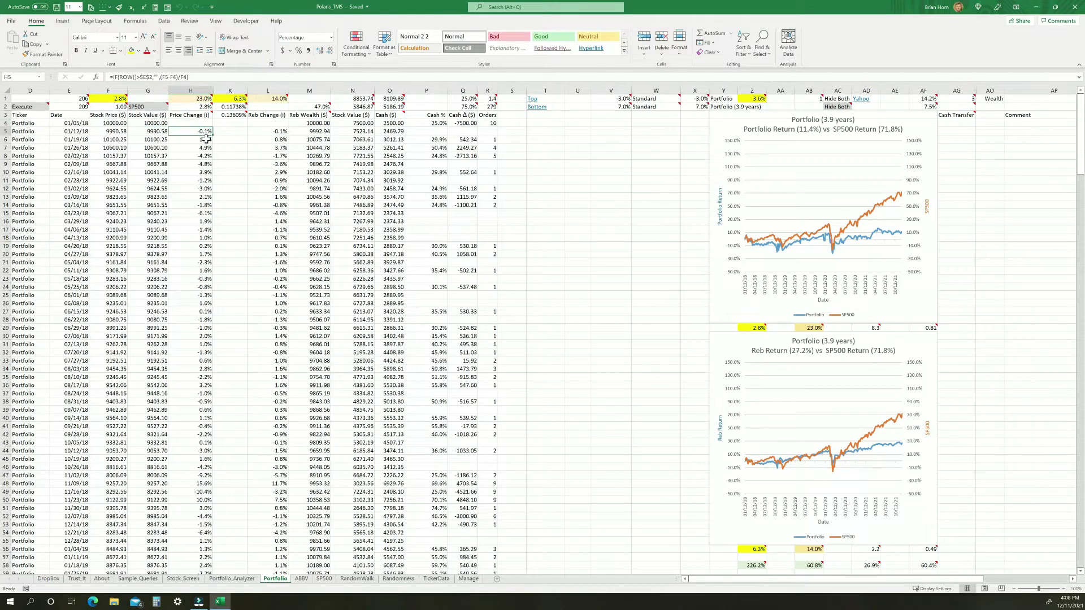
{"action": "left_click", "coordinate": [205, 140]}
{"action": "key", "text": "Up"}
Step: Examine the annual return and standard deviation cells in F1:L1 of the Portfolio sheet, including the formulas in F1, K1 and H1
{"action": "left_click_drag", "start_coordinate": [106, 99], "coordinate": [271, 99]}
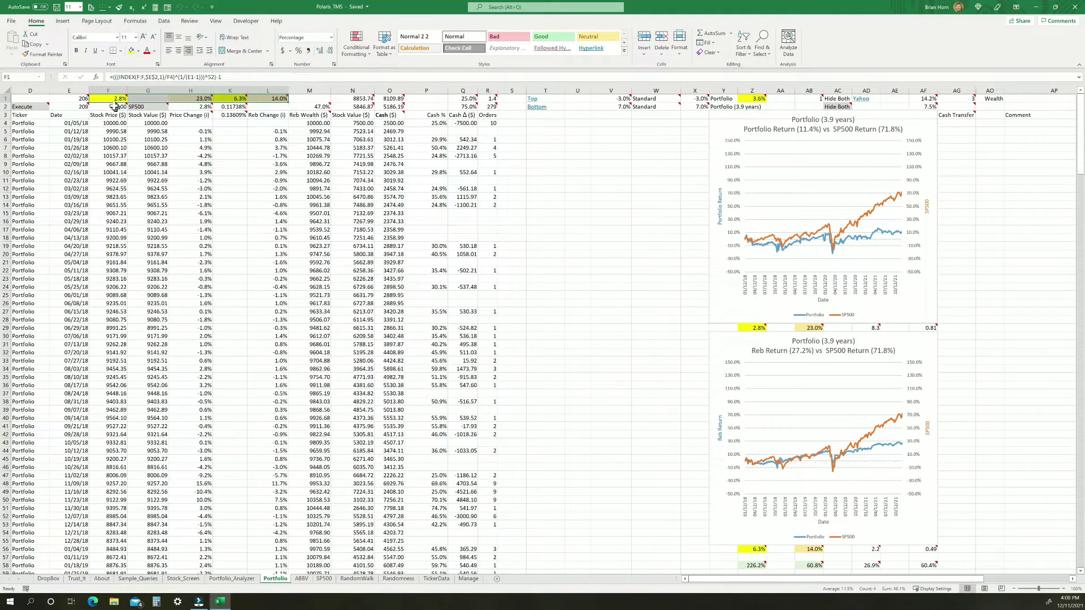
{"action": "mouse_move", "coordinate": [111, 102]}
{"action": "left_click", "coordinate": [232, 99]}
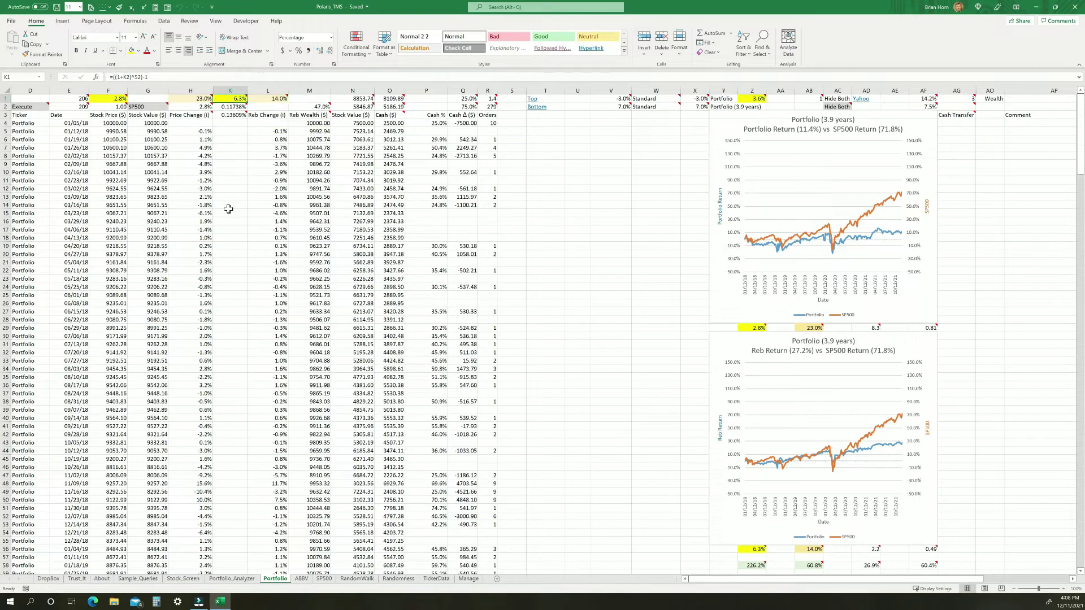
{"action": "left_click", "coordinate": [192, 99]}
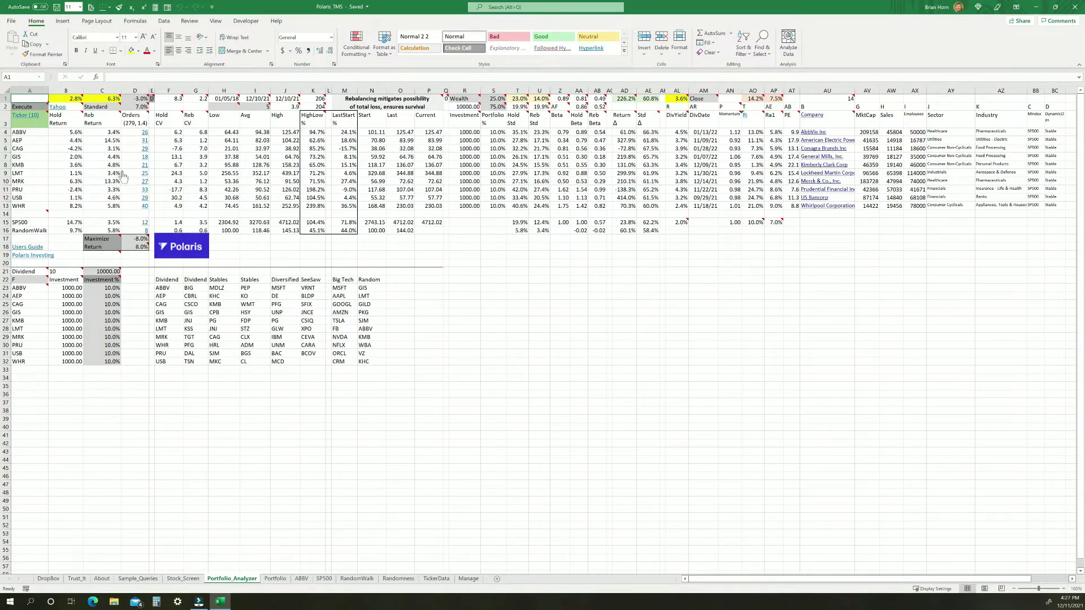
Step: Review the Hold and Reb returns with their notes in Portfolio_Analyzer, plus the Hold Std, Reb Std and DivYield columns
{"action": "left_click", "coordinate": [79, 98]}
{"action": "left_click_drag", "start_coordinate": [82, 99], "coordinate": [109, 99]}
{"action": "mouse_move", "coordinate": [67, 122]}
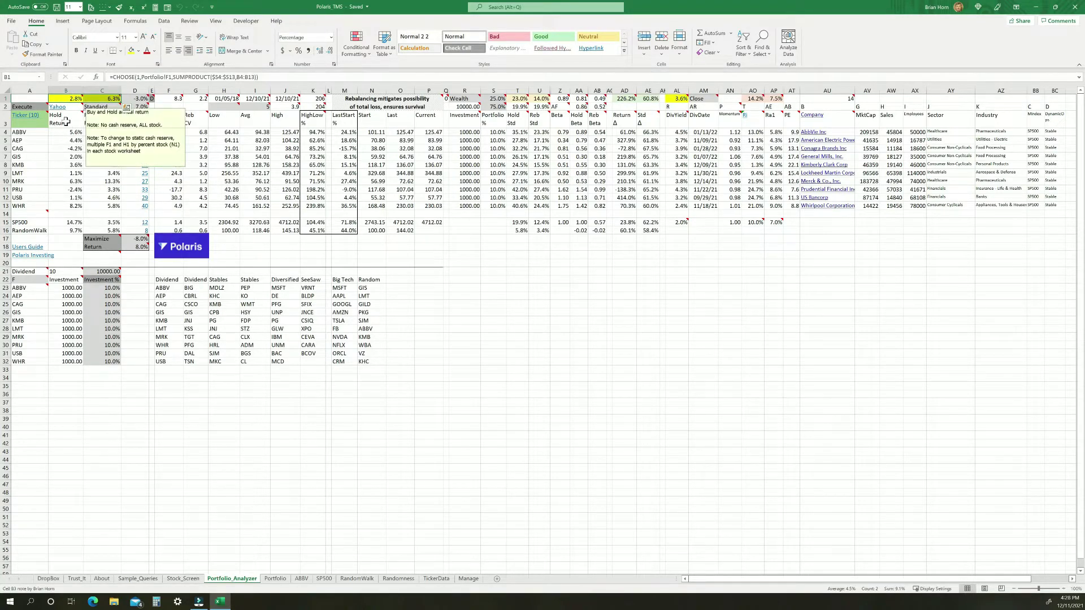
{"action": "mouse_move", "coordinate": [111, 122]}
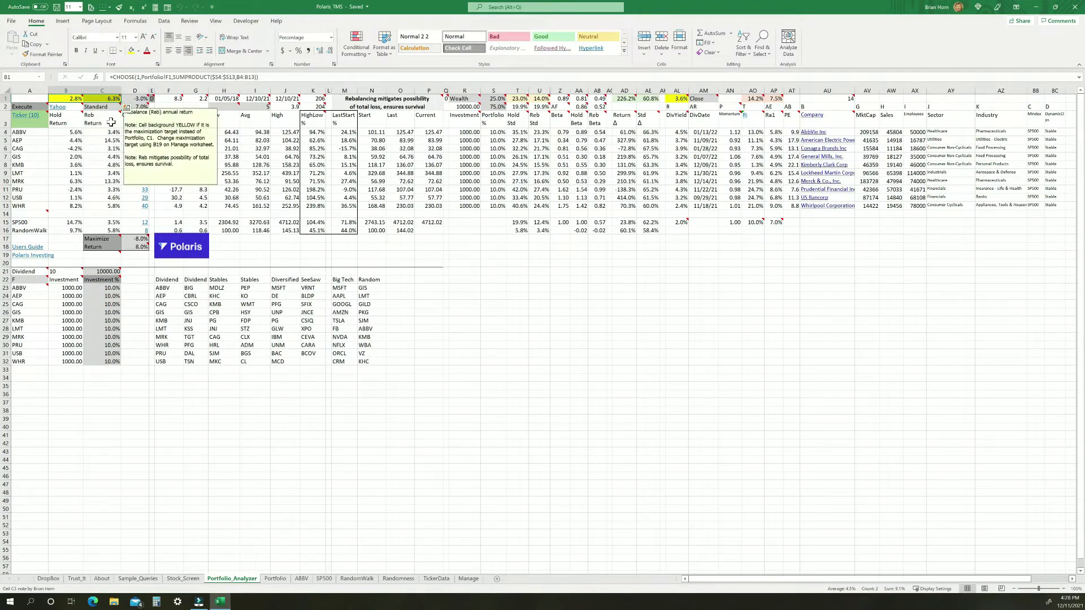
{"action": "mouse_move", "coordinate": [111, 99]}
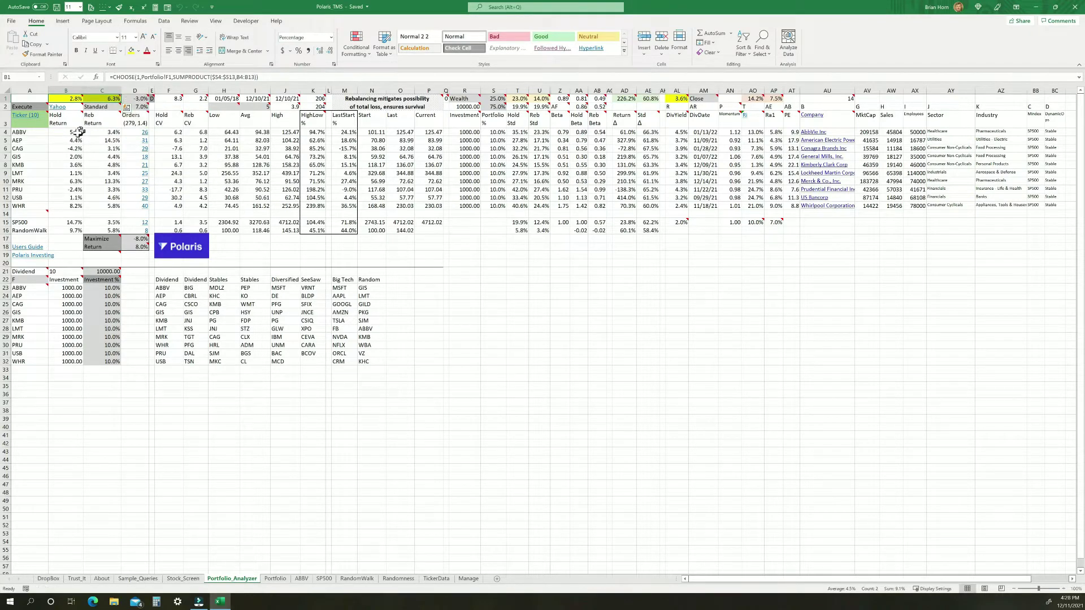
{"action": "left_click_drag", "start_coordinate": [73, 132], "coordinate": [102, 207]}
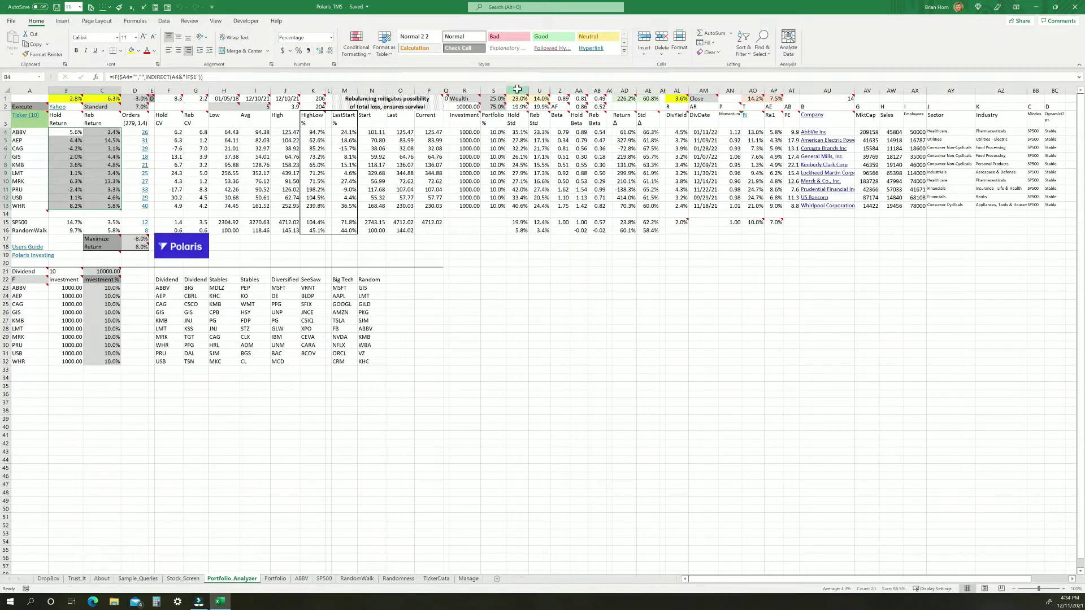
{"action": "left_click_drag", "start_coordinate": [517, 90], "coordinate": [536, 90]}
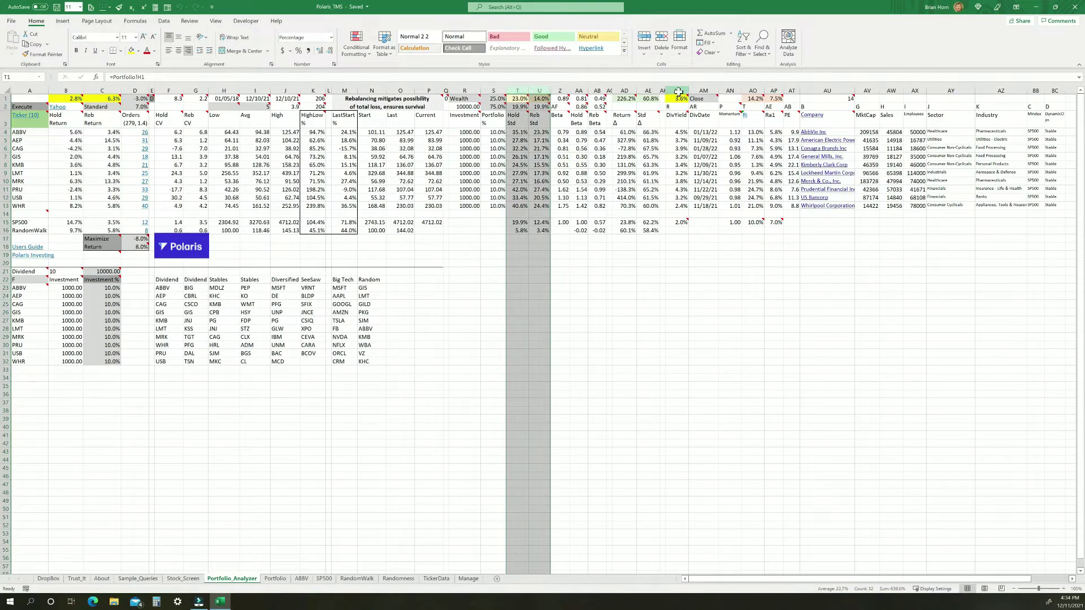
{"action": "left_click", "coordinate": [678, 90]}
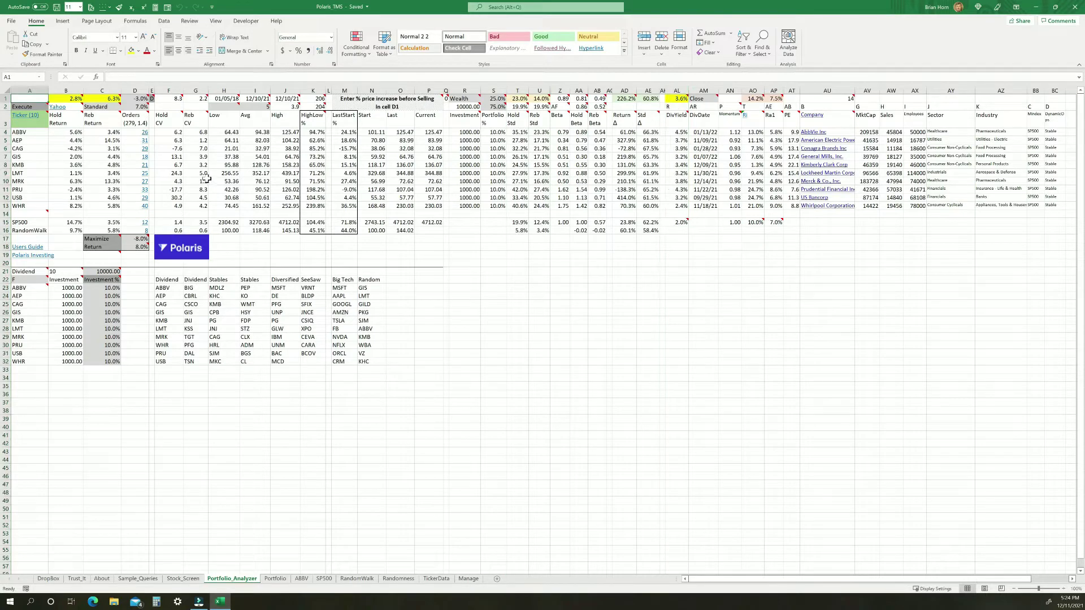
Step: Inspect the Orders heading formula, the Hold CV and Reb CV notes, and the ABBV coefficient of variance formulas in F4 and G4
{"action": "left_click", "coordinate": [137, 117]}
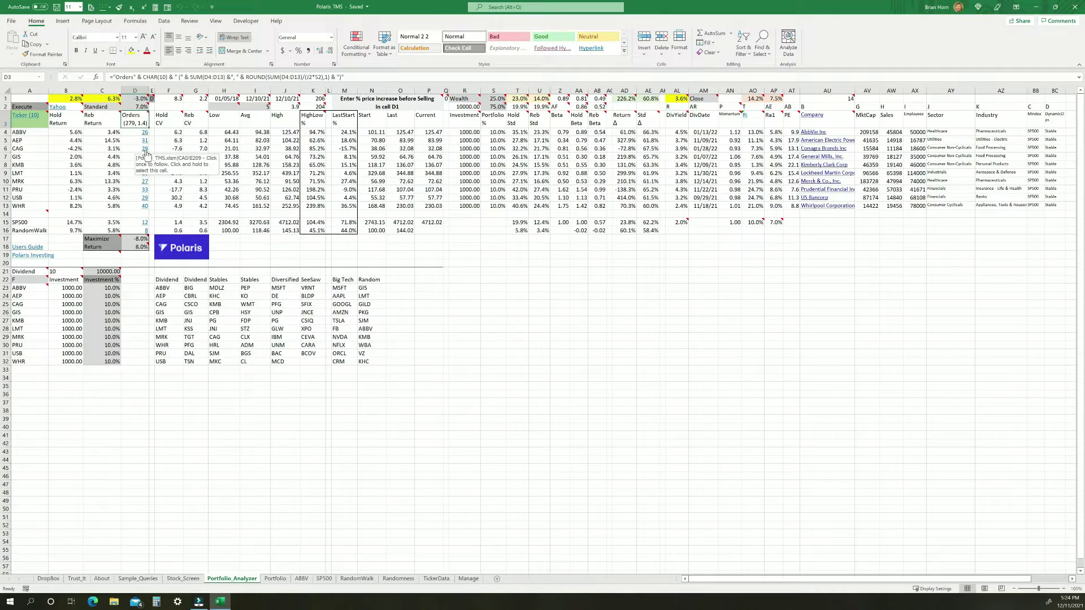
{"action": "mouse_move", "coordinate": [170, 124]}
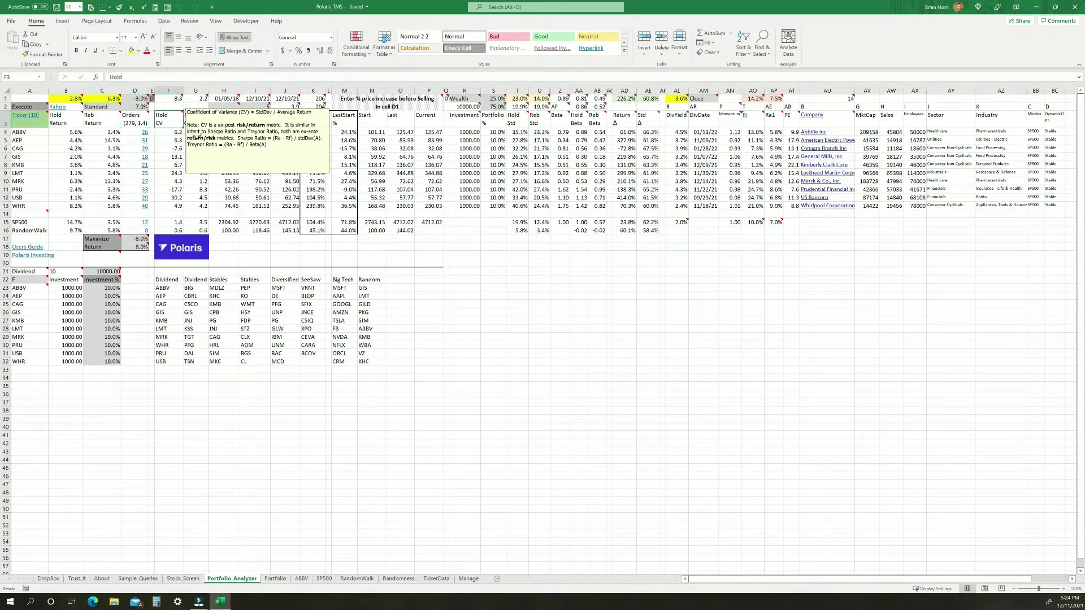
{"action": "left_click", "coordinate": [193, 122]}
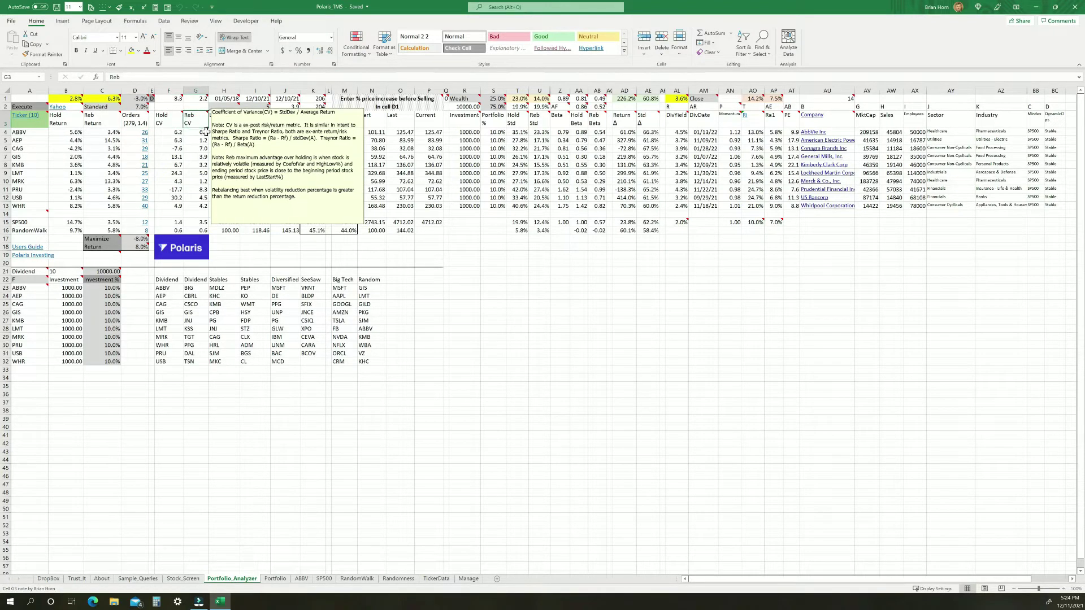
{"action": "left_click", "coordinate": [170, 132]}
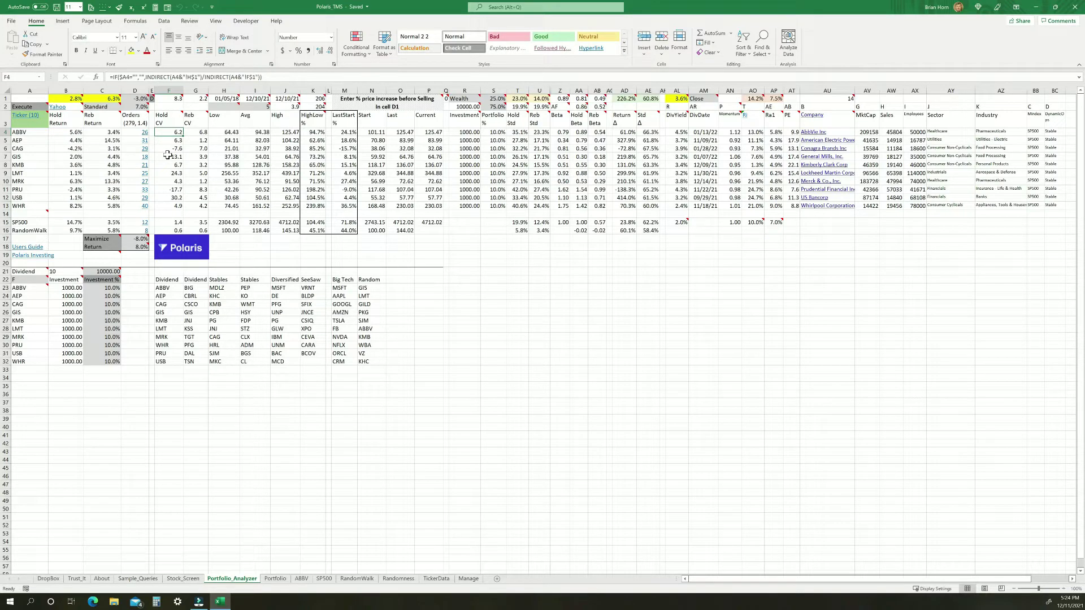
{"action": "left_click", "coordinate": [201, 134]}
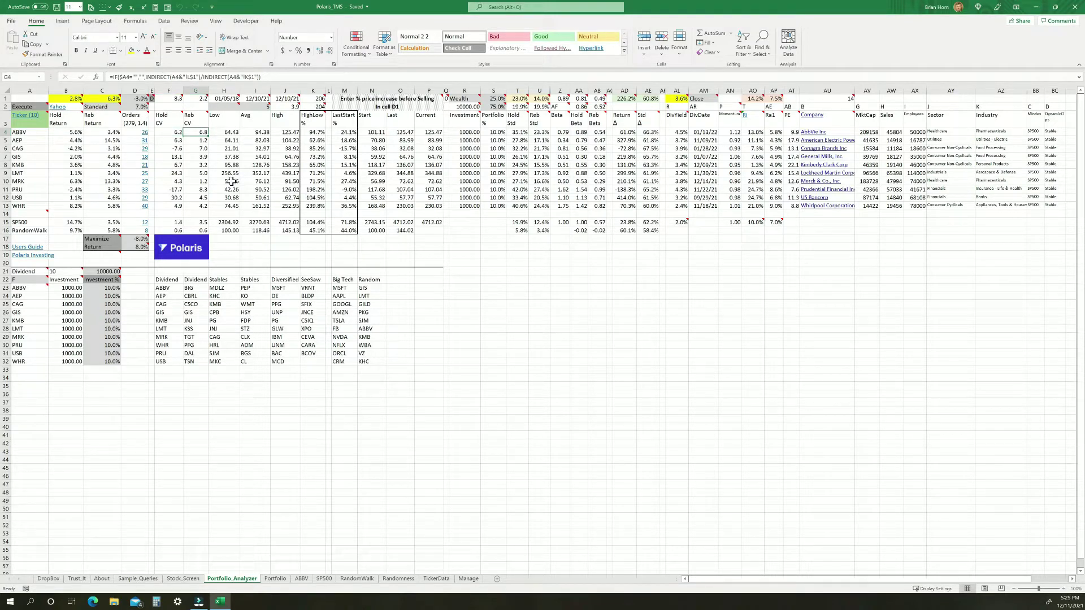
Step: Highlight the headings from Low to Current and inspect ABBV's Low, Avg, High and HighLow % formulas in row 4
{"action": "left_click_drag", "start_coordinate": [223, 119], "coordinate": [425, 122]}
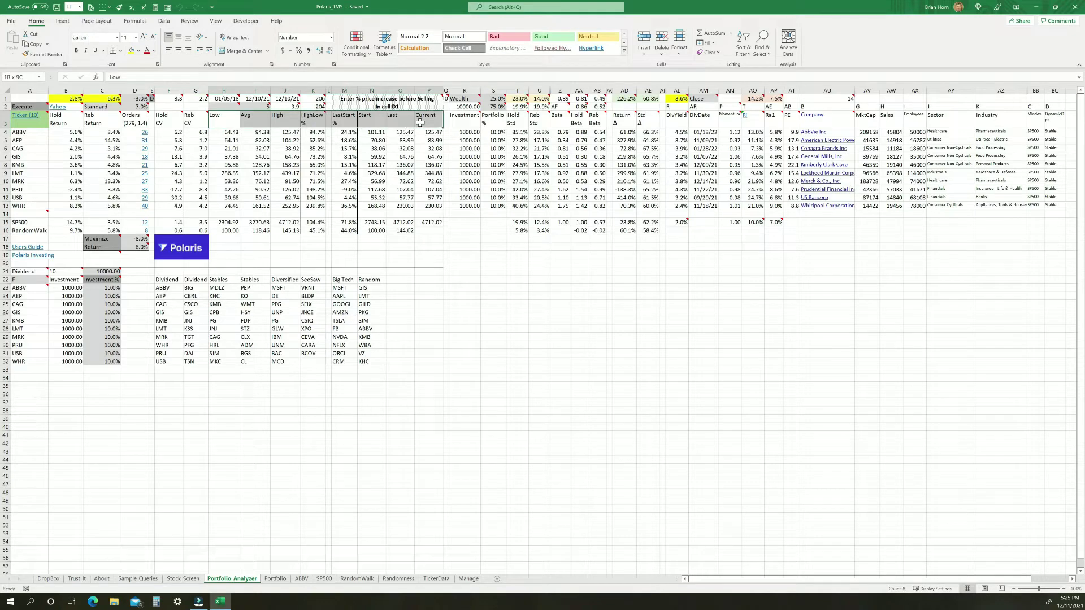
{"action": "left_click", "coordinate": [229, 134]}
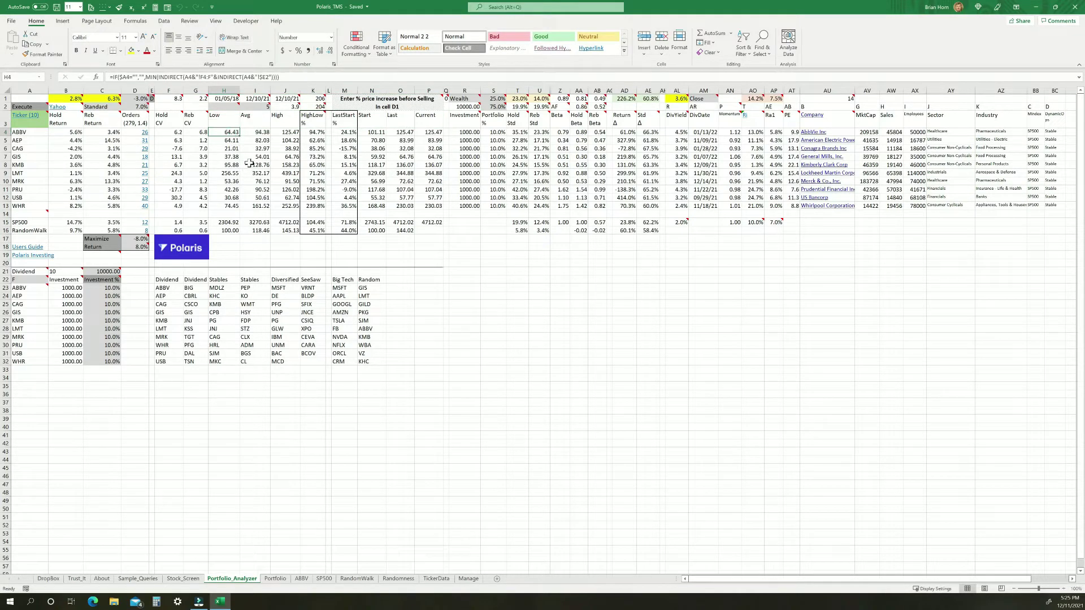
{"action": "left_click", "coordinate": [255, 133]}
{"action": "left_click", "coordinate": [285, 133]}
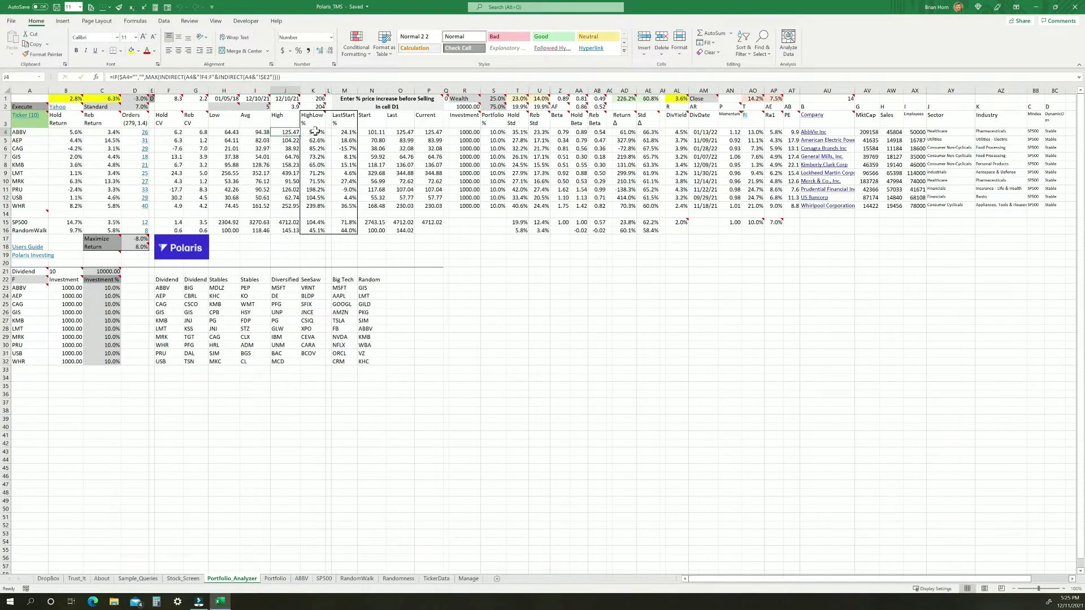
{"action": "left_click", "coordinate": [311, 134]}
{"action": "left_click", "coordinate": [290, 133]}
{"action": "left_click", "coordinate": [259, 133]}
Step: Inspect ABBV's LastStart %, Start, Last and Current cells in row 4
{"action": "left_click", "coordinate": [347, 134]}
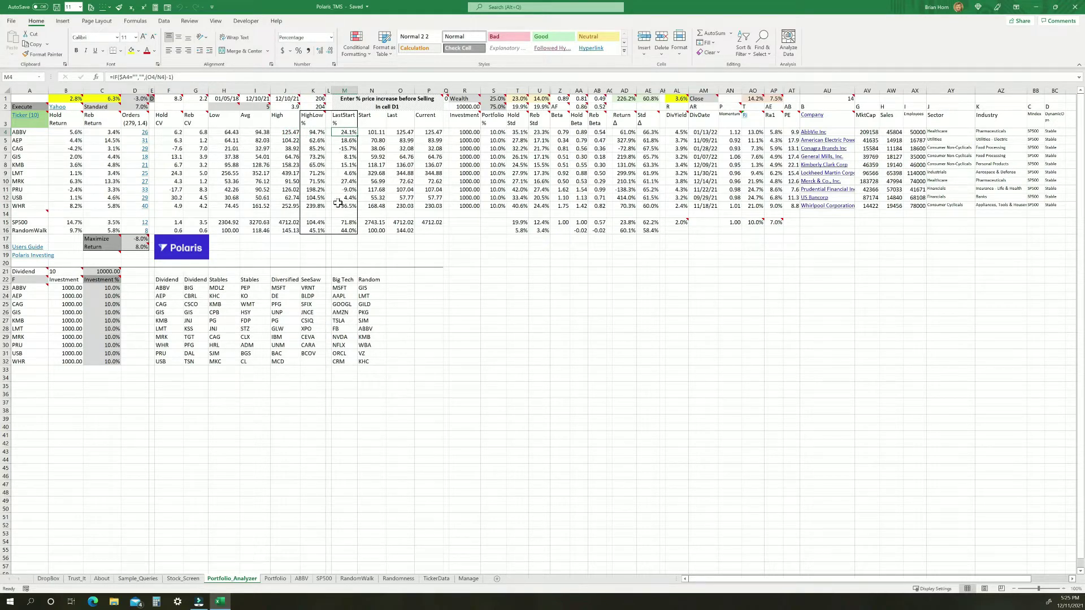
{"action": "left_click", "coordinate": [373, 132]}
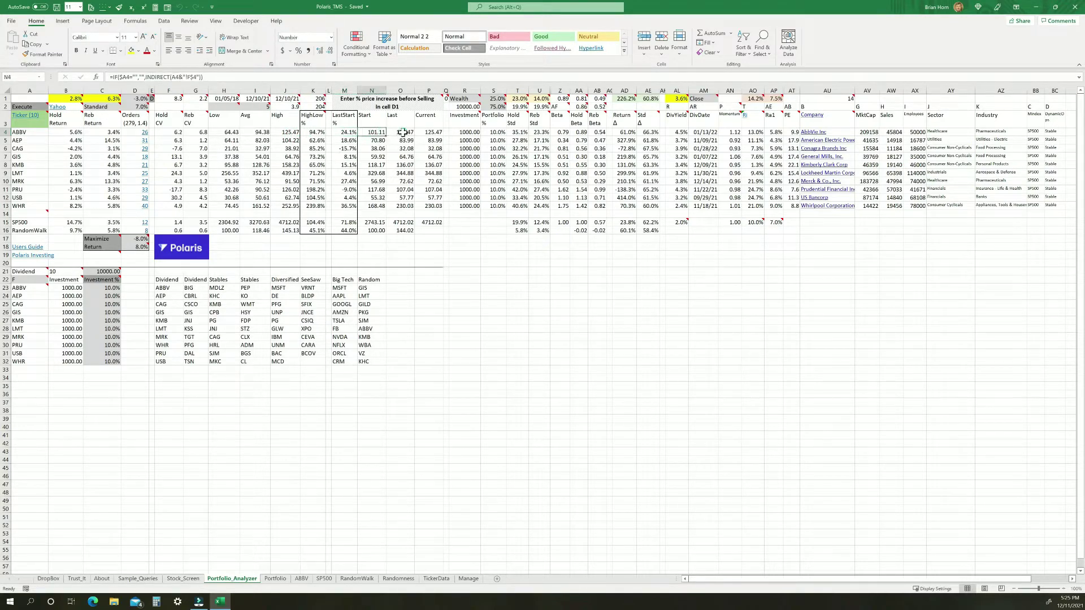
{"action": "left_click", "coordinate": [402, 132]}
{"action": "left_click", "coordinate": [434, 132]}
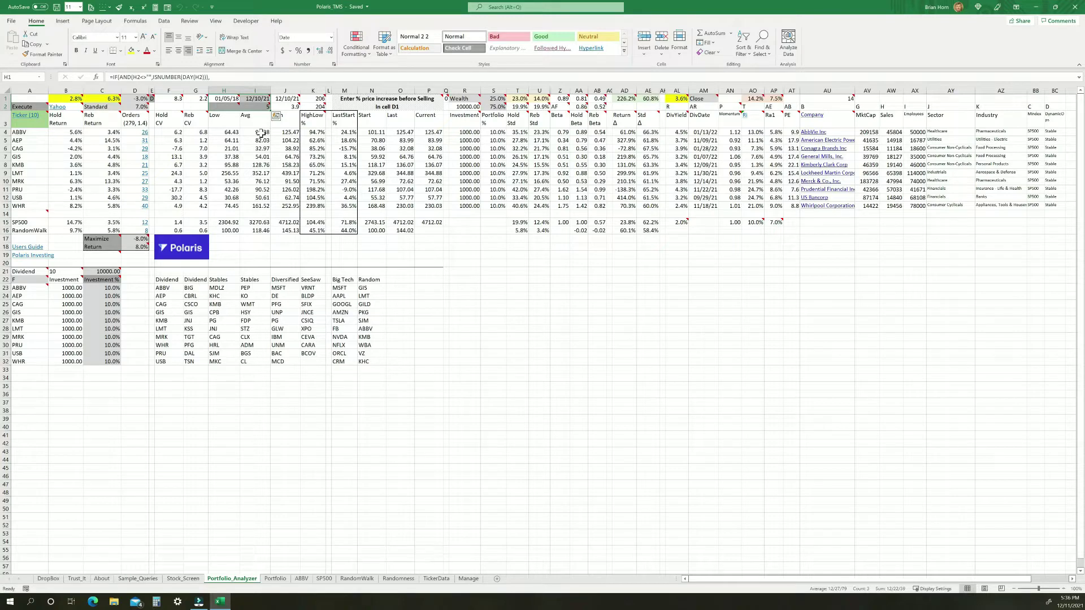
Step: Read the portfolio start date note and inspect the start date and duration inputs in H2:I2 with the date formulas in H1 and I1
{"action": "mouse_move", "coordinate": [228, 107]}
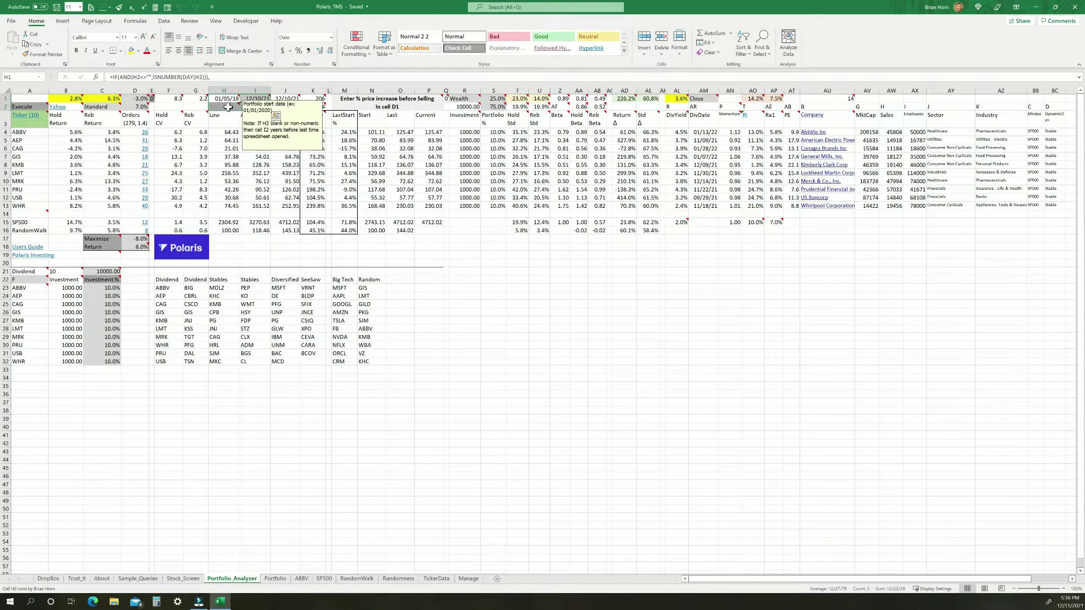
{"action": "left_click", "coordinate": [230, 107]}
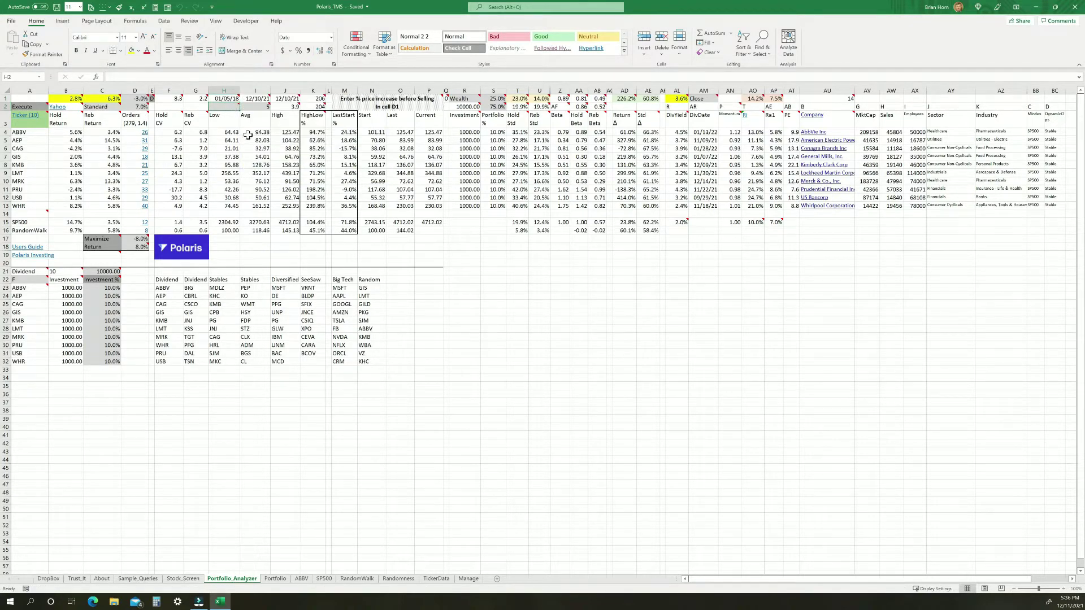
{"action": "left_click", "coordinate": [260, 108]}
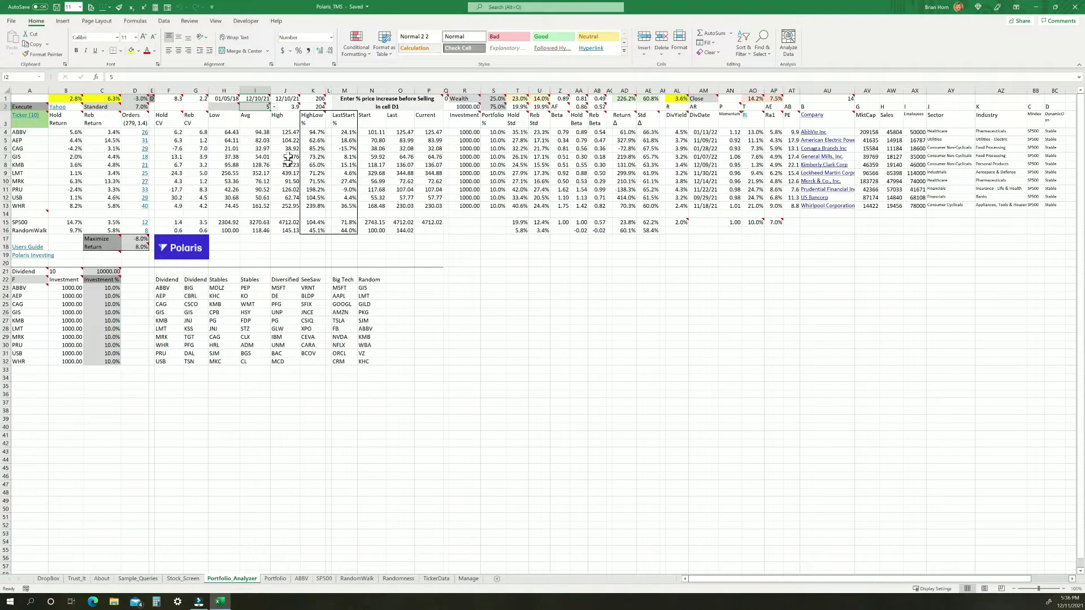
{"action": "left_click", "coordinate": [226, 98]}
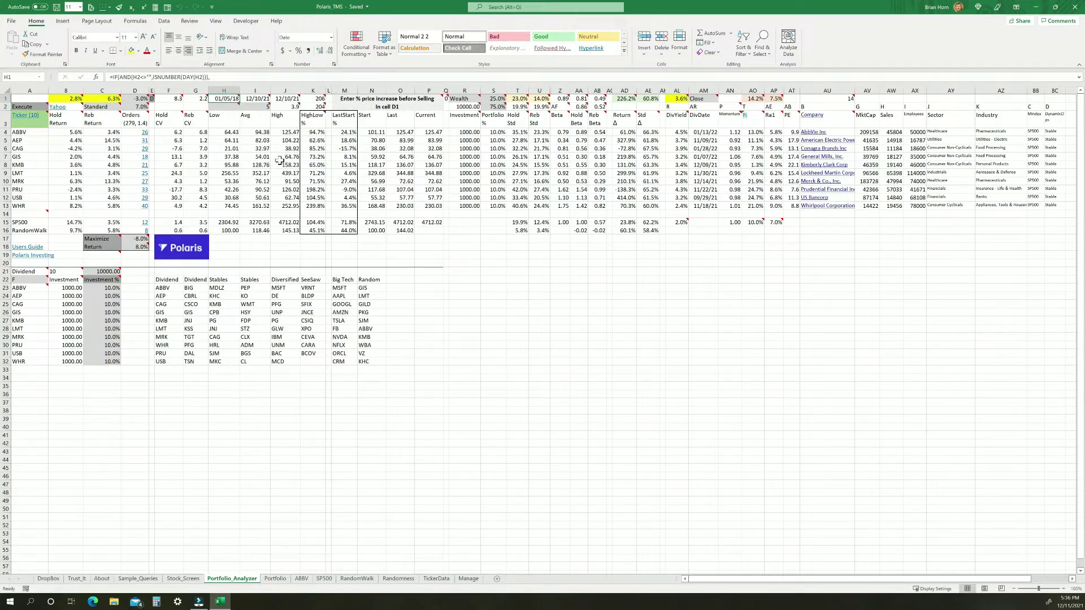
{"action": "left_click", "coordinate": [258, 100]}
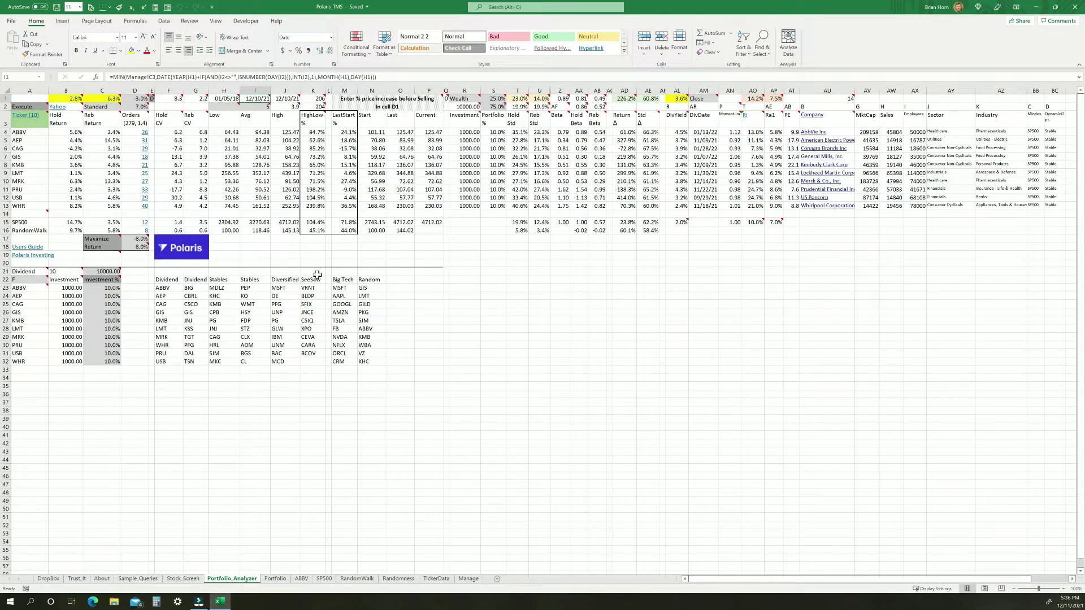
Step: Examine the Date column of the ABBV sheet from the first date in E4 down to its last entry
{"action": "left_click", "coordinate": [302, 579]}
{"action": "left_click", "coordinate": [70, 123]}
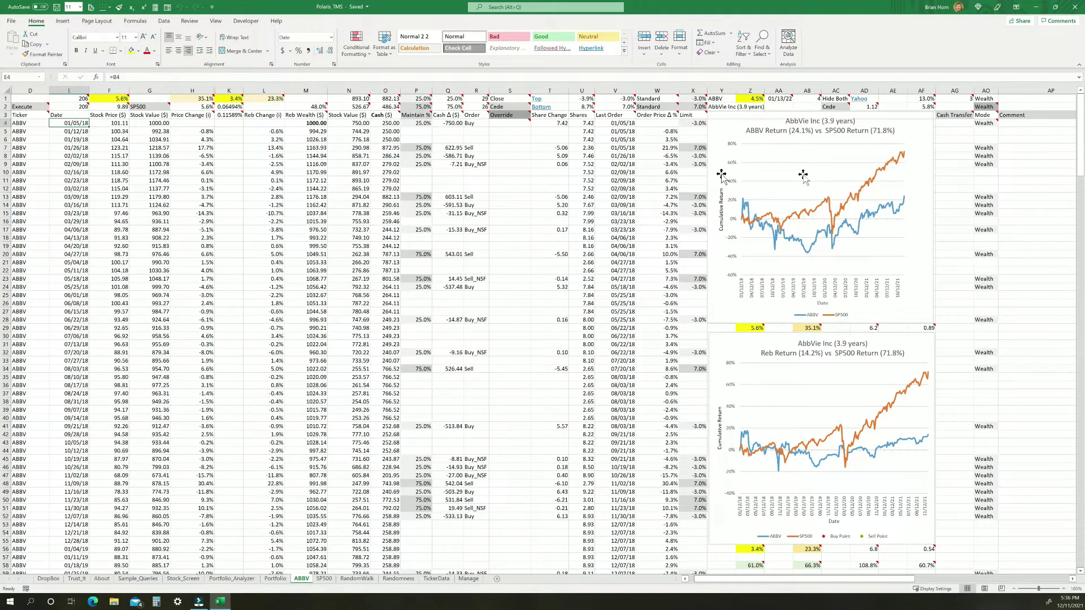
{"action": "key", "text": "ctrl+Down"}
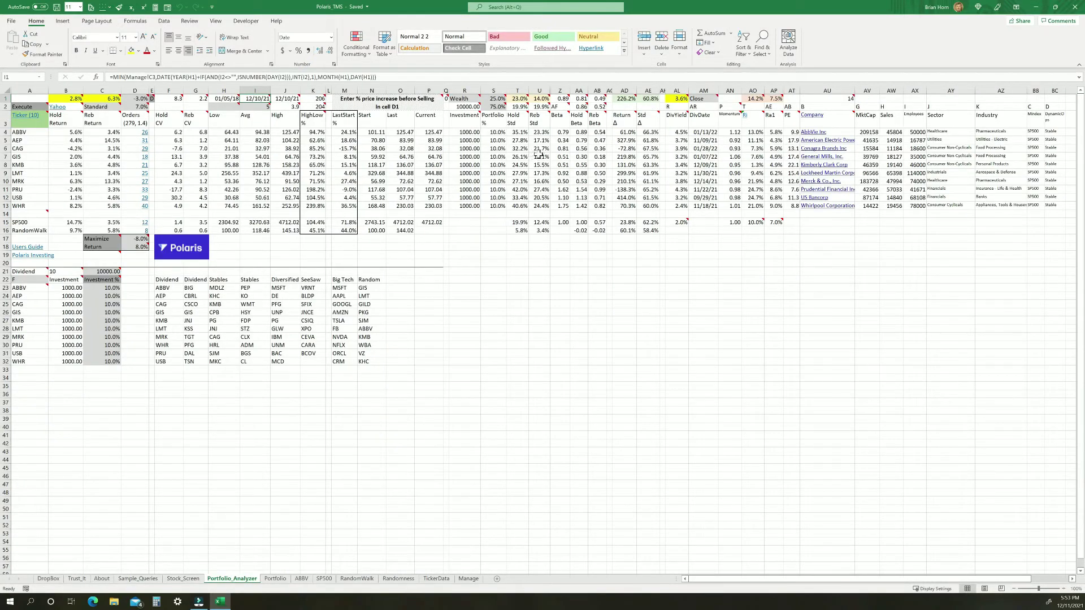
Step: Examine the tickers' Hold and Reb Std values, their Hold and Reb Beta values, and the portfolio betas in AA1:AB1 of Portfolio_Analyzer
{"action": "left_click_drag", "start_coordinate": [515, 132], "coordinate": [542, 206]}
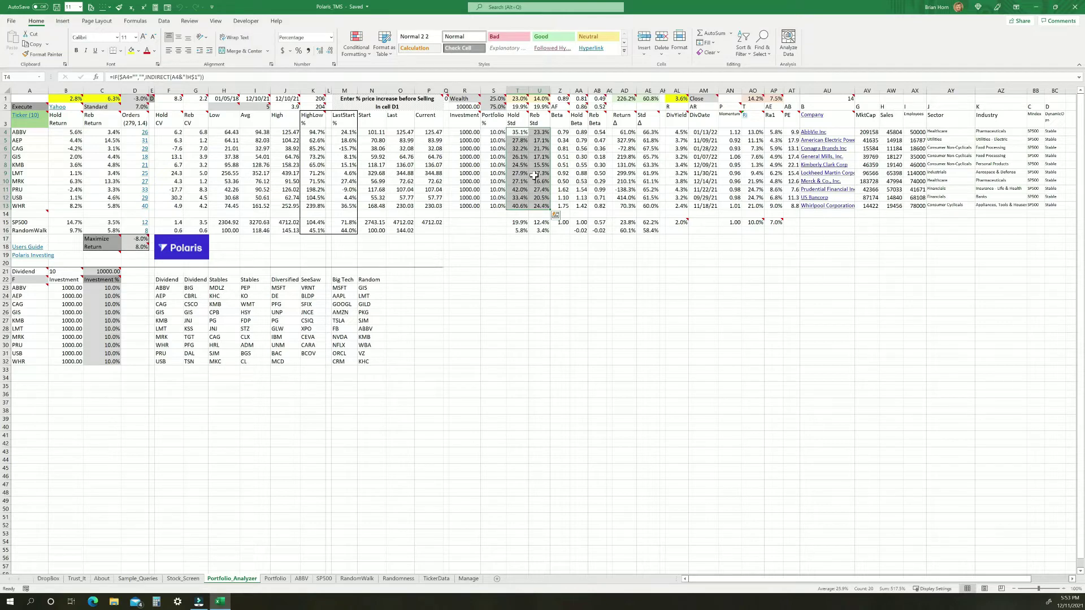
{"action": "left_click_drag", "start_coordinate": [579, 133], "coordinate": [600, 204]}
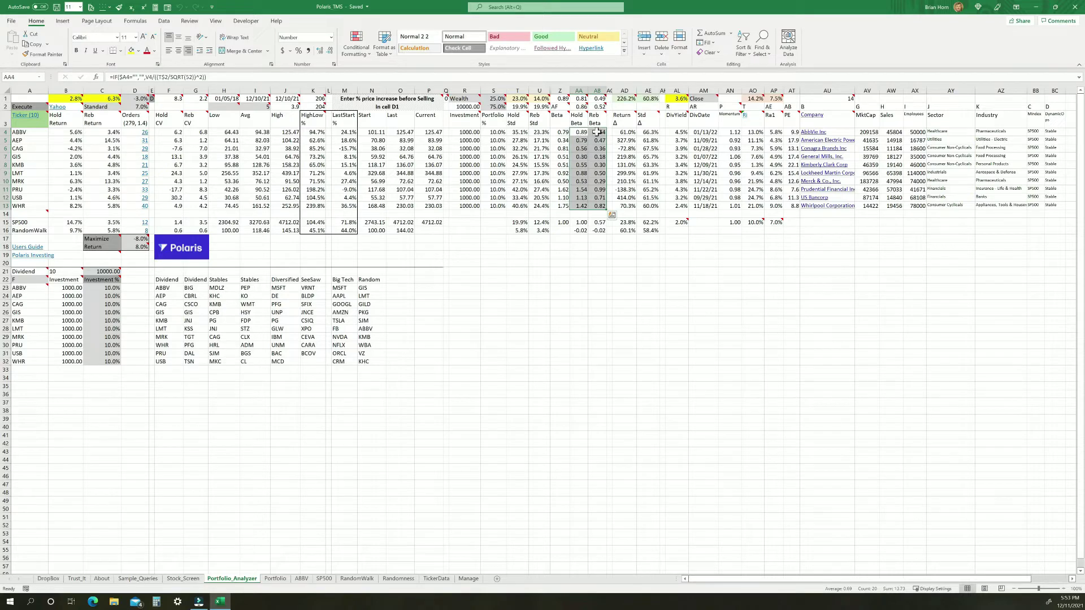
{"action": "left_click_drag", "start_coordinate": [581, 98], "coordinate": [598, 99]}
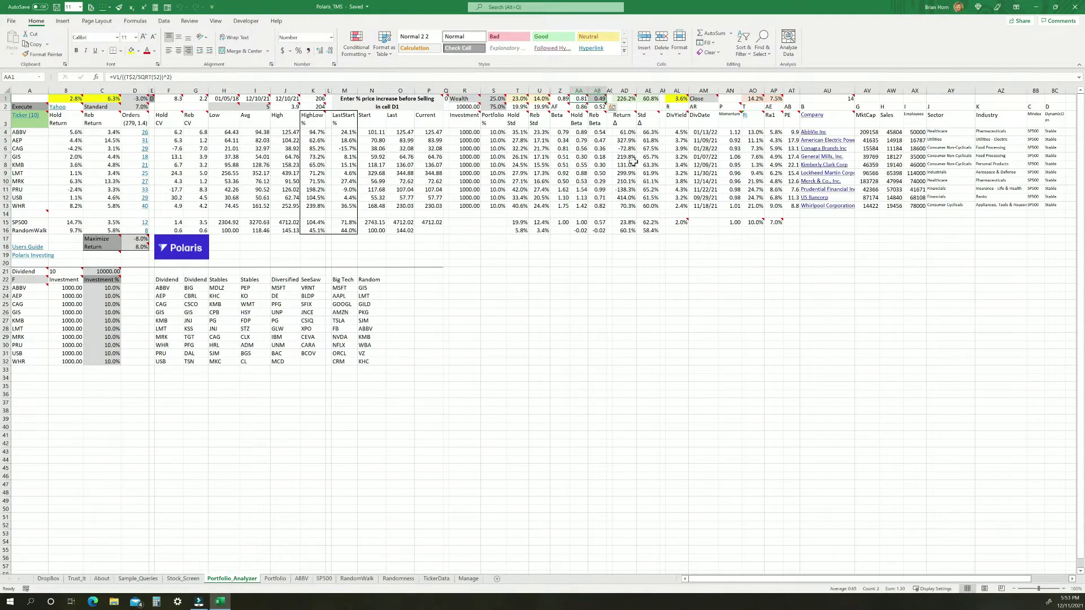
Step: Inspect ABBV's Return Δ and Std Δ formulas in AD4 and AE4, along with the portfolio values in AD1:AE1
{"action": "left_click", "coordinate": [627, 133]}
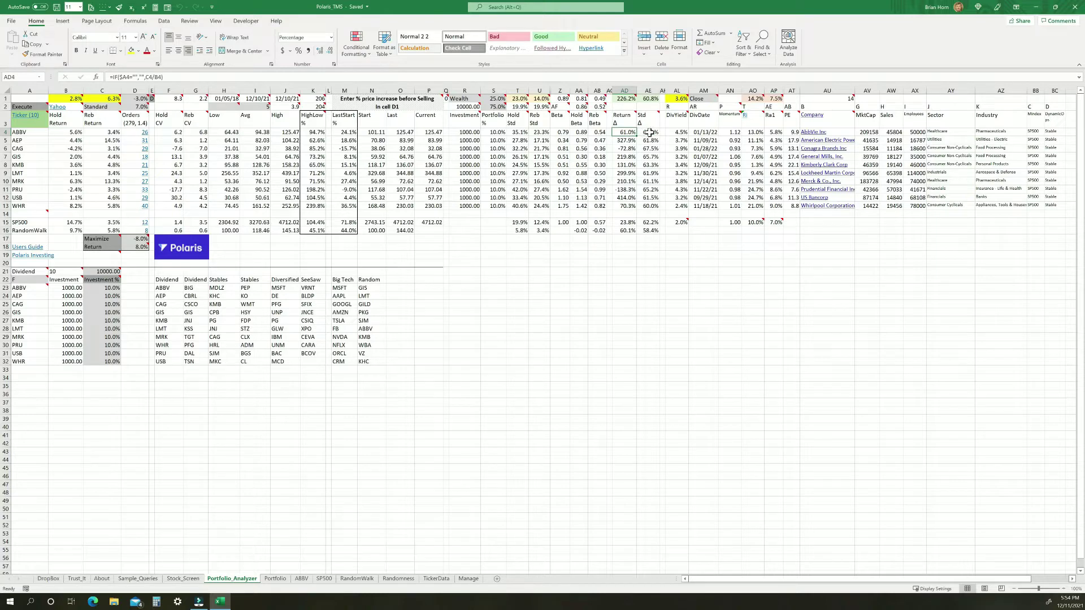
{"action": "left_click", "coordinate": [647, 133]}
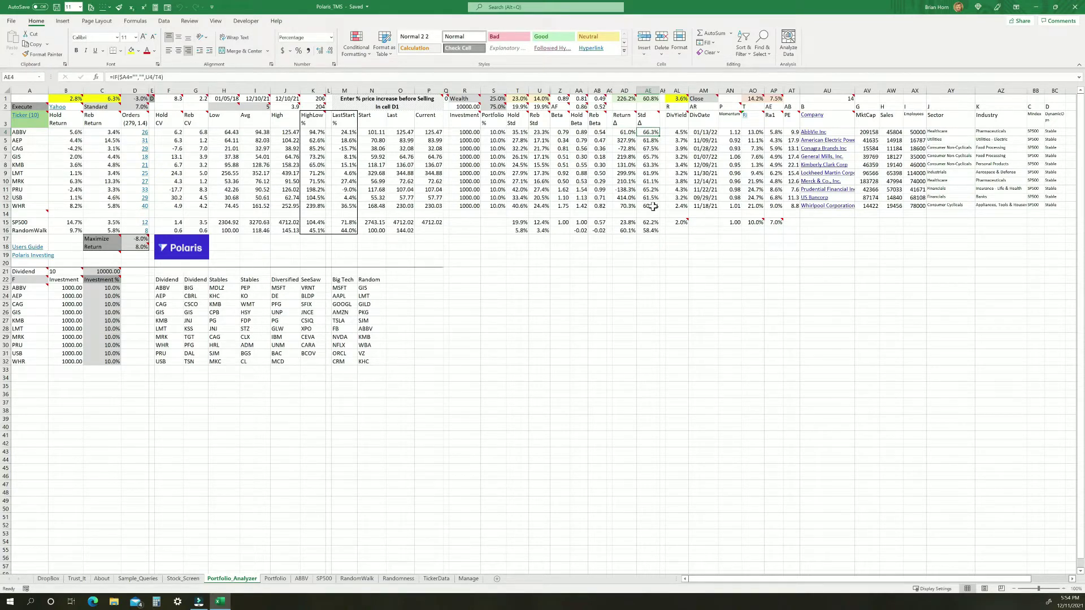
{"action": "left_click_drag", "start_coordinate": [622, 99], "coordinate": [654, 99]}
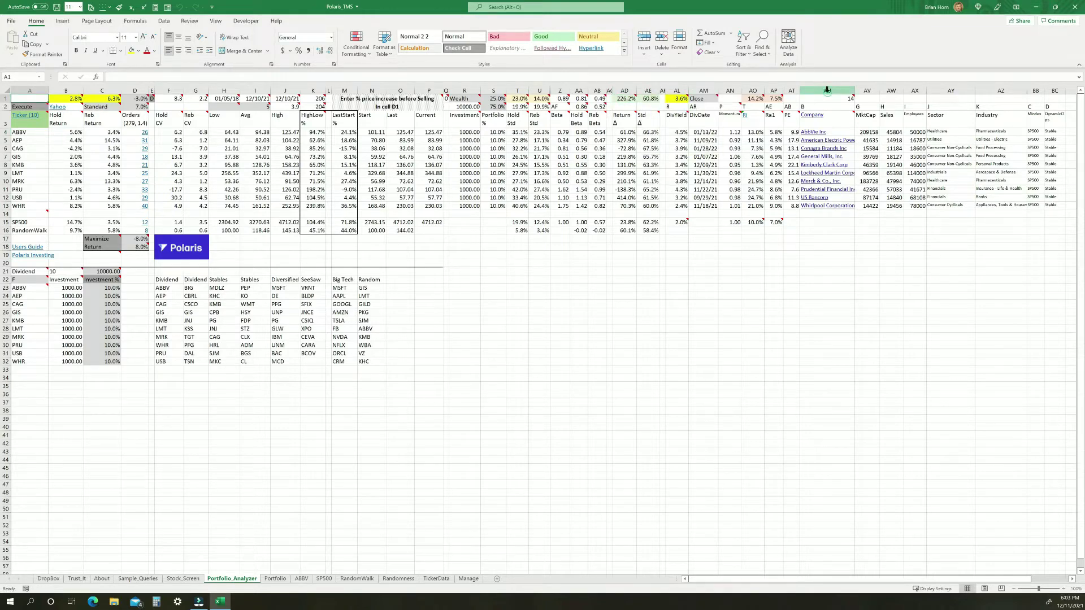
Step: Examine the Company column AU and the Yahoo Finance links on its company names
{"action": "left_click", "coordinate": [827, 90]}
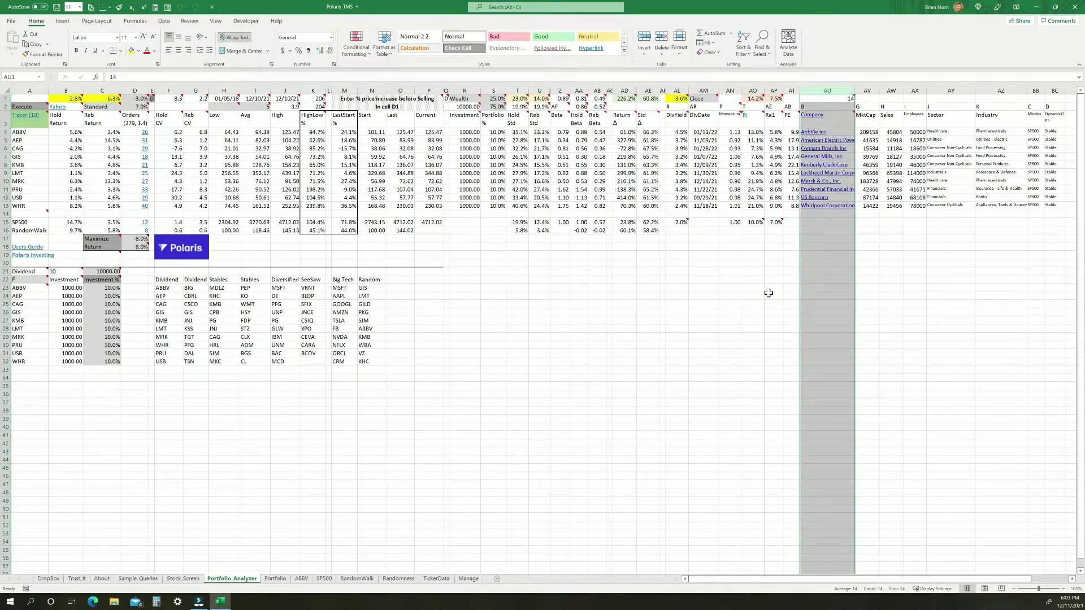
{"action": "left_click", "coordinate": [760, 246]}
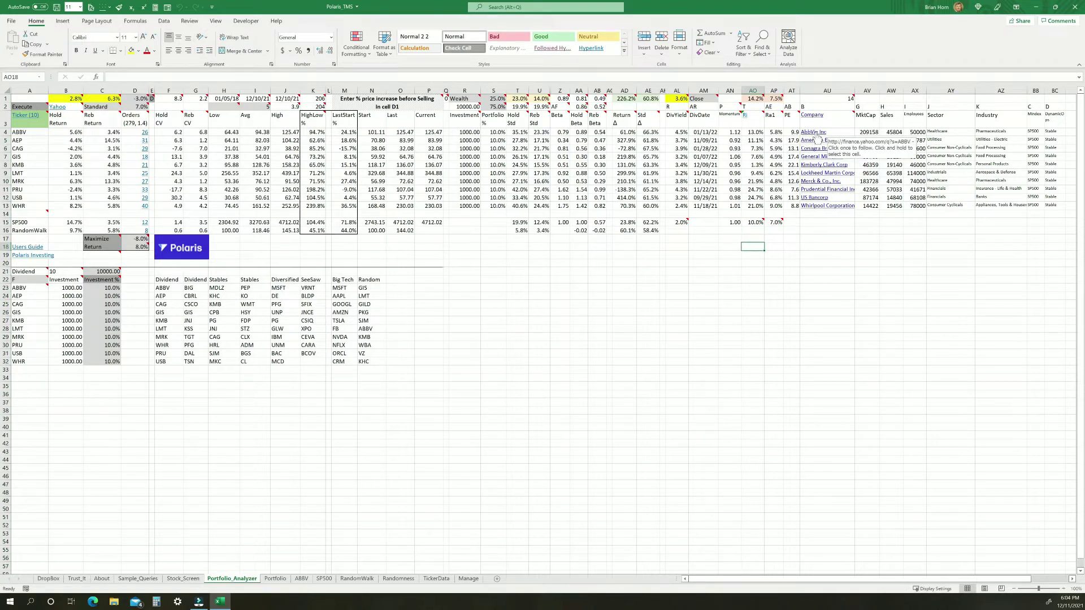
{"action": "mouse_move", "coordinate": [831, 121]}
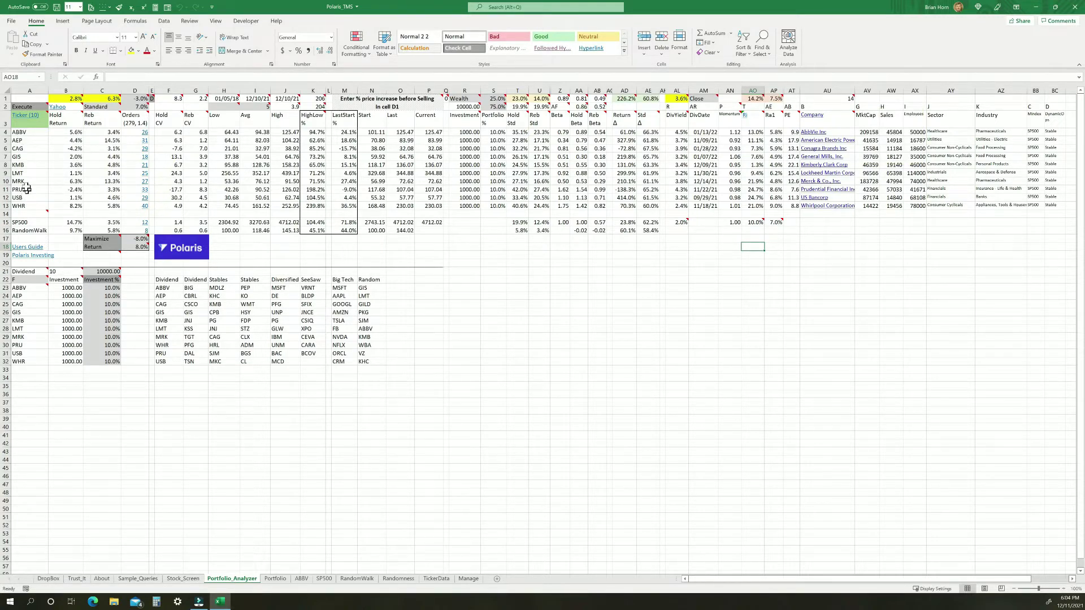
Step: Highlight the KMB row from its ticker cell, then clear the highlight with A14 and read that cell's note
{"action": "left_click", "coordinate": [24, 166]}
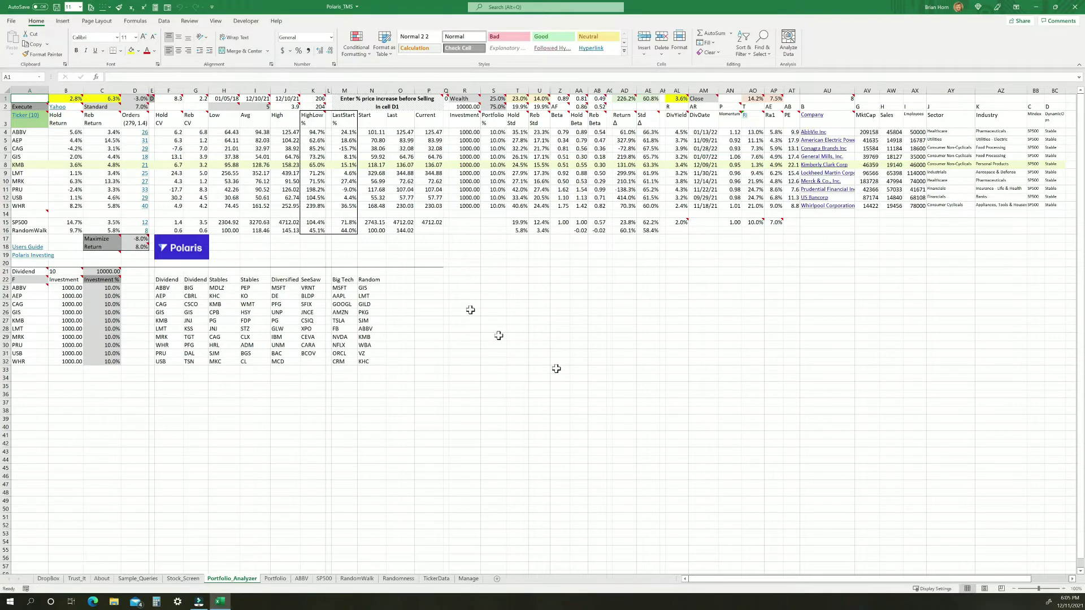
{"action": "left_click", "coordinate": [33, 213]}
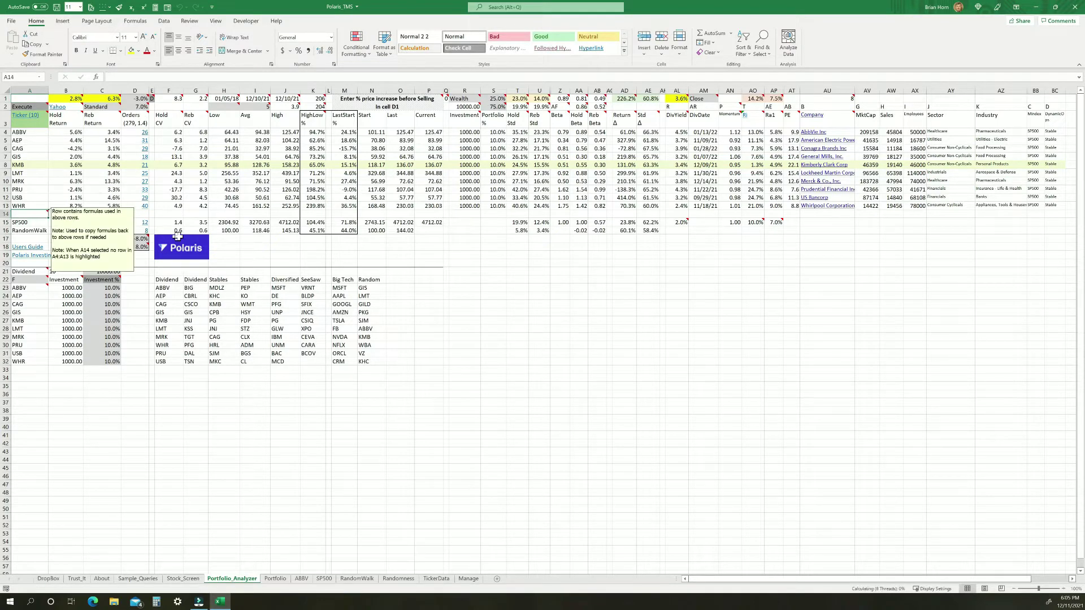
{"action": "key", "text": "ctrl+Home"}
{"action": "mouse_move", "coordinate": [22, 215]}
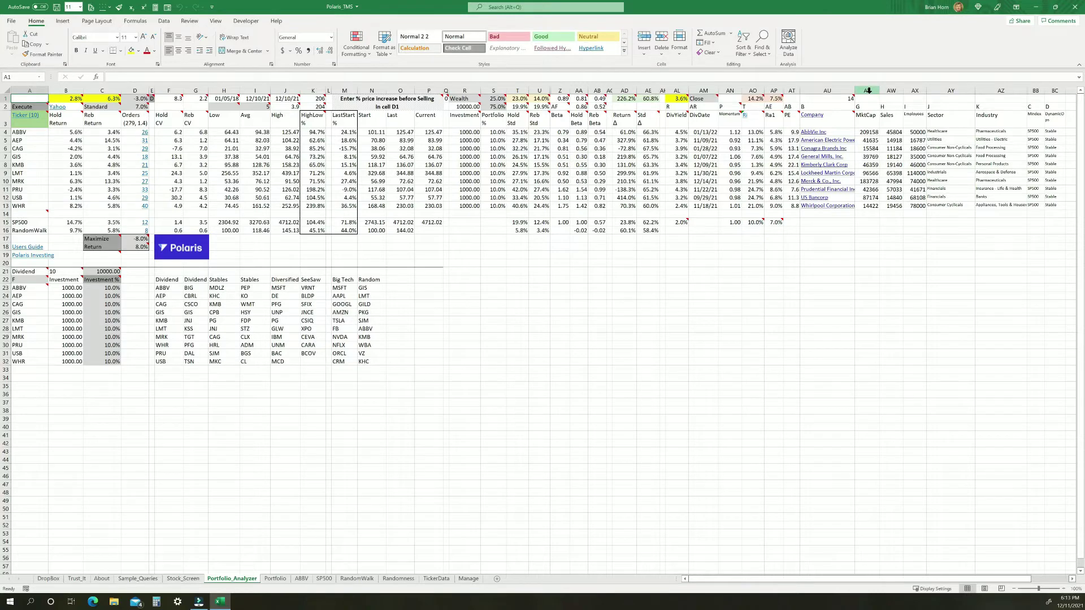
Step: Examine the company data in columns AV:BC and its TickerData source sheet with the refresh note, then return to Portfolio_Analyzer
{"action": "left_click_drag", "start_coordinate": [867, 90], "coordinate": [1053, 103]}
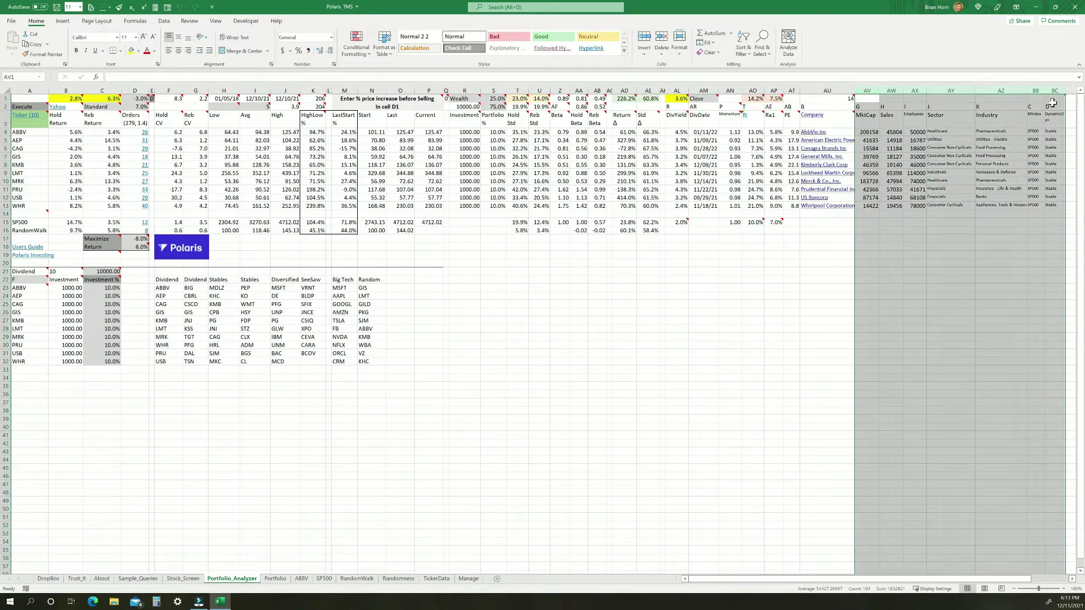
{"action": "left_click", "coordinate": [436, 579]}
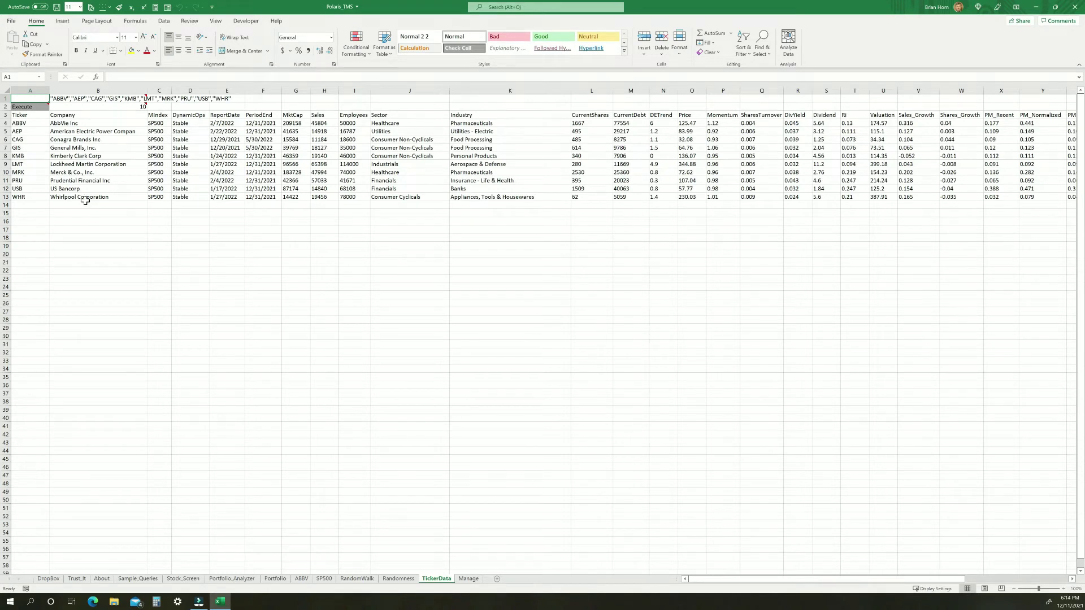
{"action": "mouse_move", "coordinate": [30, 106]}
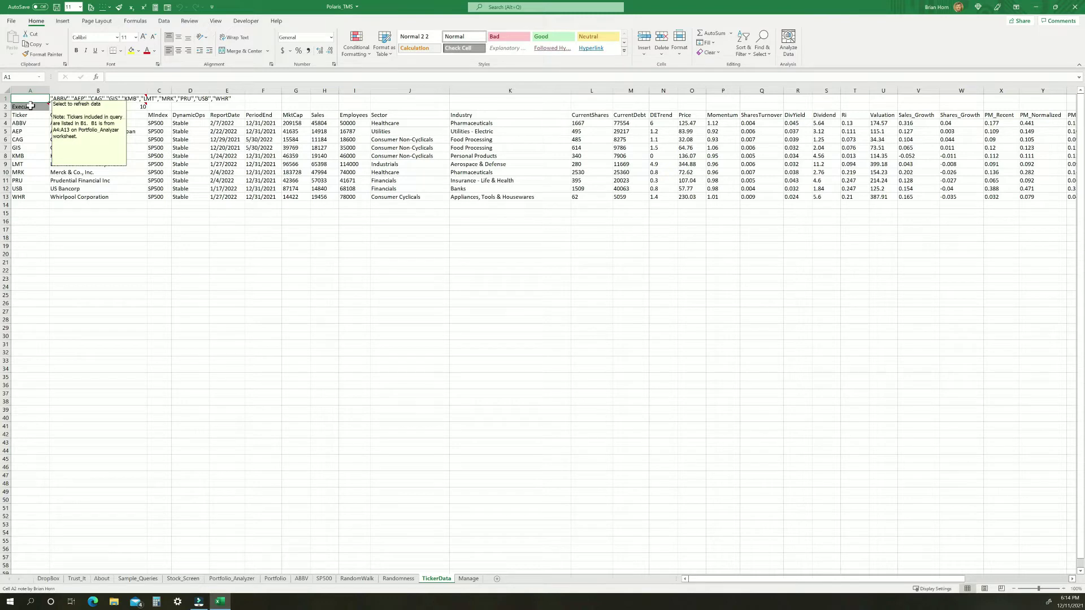
{"action": "left_click", "coordinate": [231, 579]}
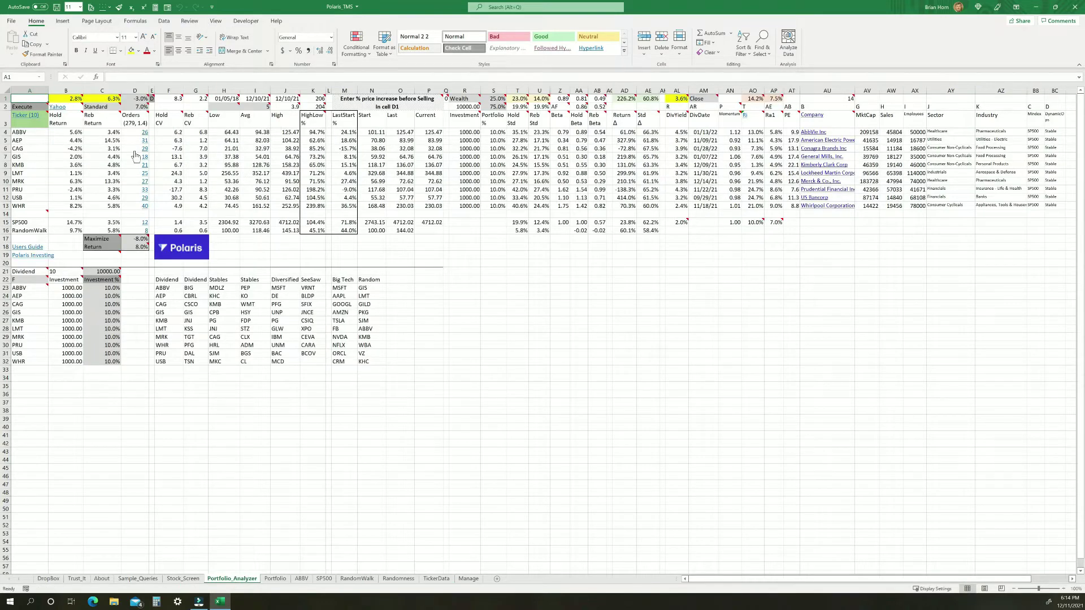
{"action": "mouse_move", "coordinate": [33, 106]}
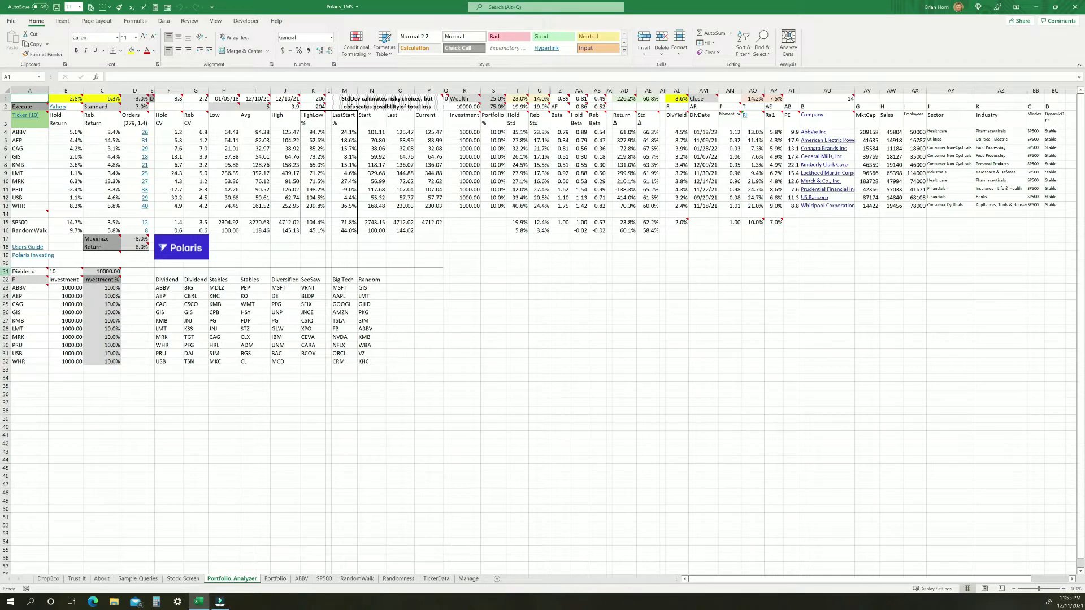
Step: Examine the portfolio setup section in rows 21:32 and the source ticker lists in F22:N32, including Dividend, Stables and Diversified
{"action": "left_click_drag", "start_coordinate": [5, 272], "coordinate": [457, 364]}
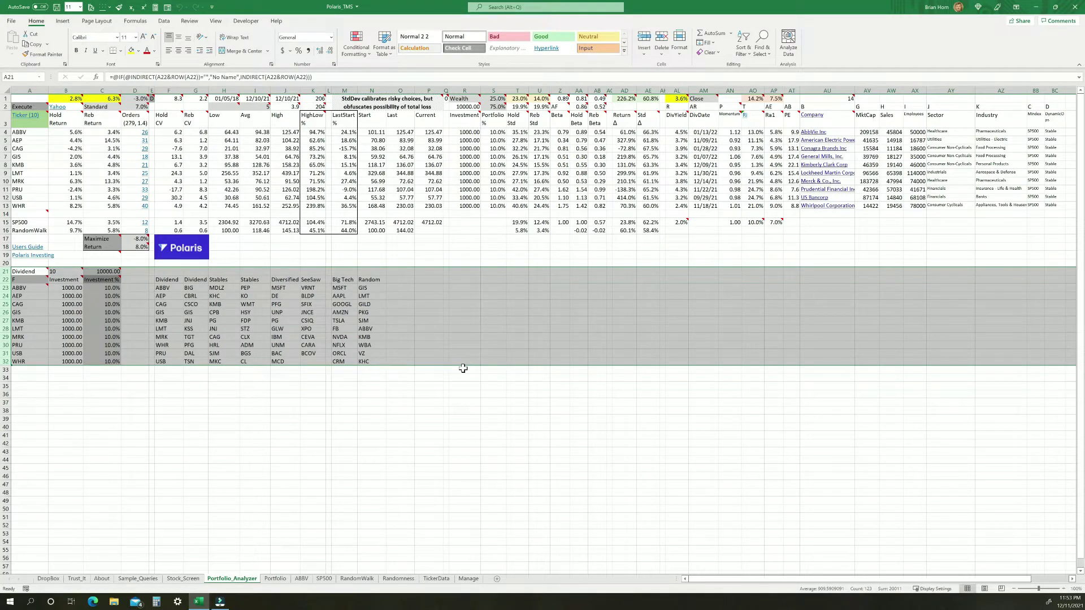
{"action": "left_click_drag", "start_coordinate": [166, 281], "coordinate": [370, 365]}
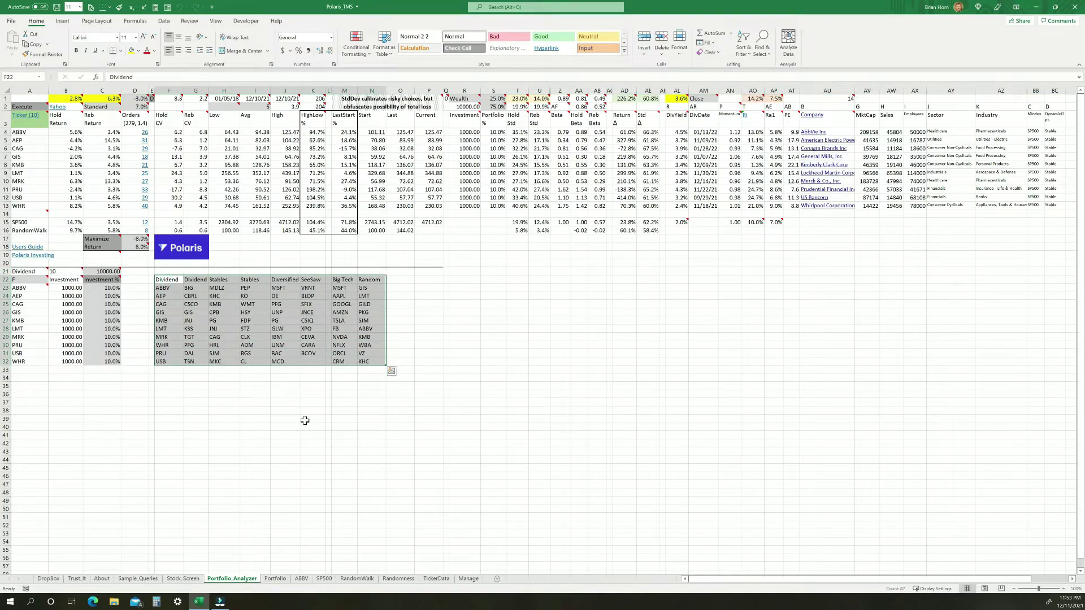
{"action": "left_click", "coordinate": [172, 280]}
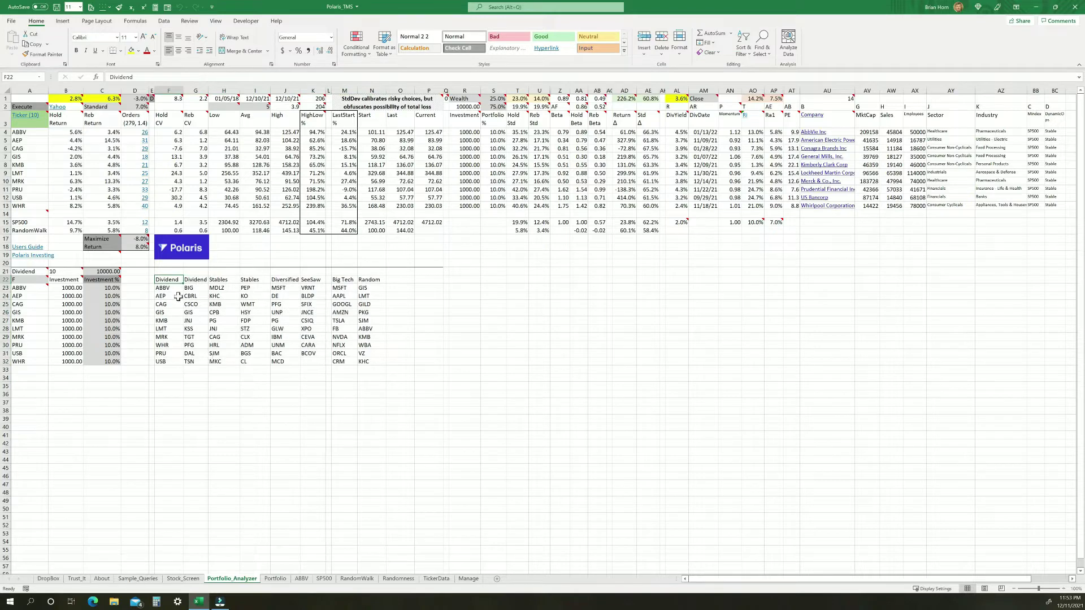
{"action": "left_click_drag", "start_coordinate": [164, 288], "coordinate": [165, 362]}
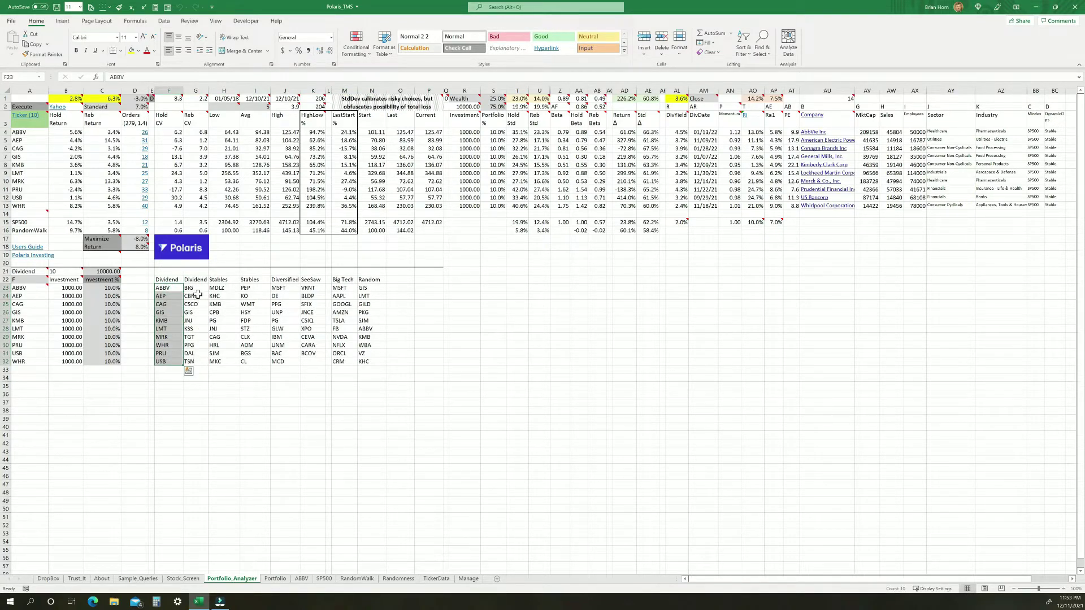
{"action": "left_click_drag", "start_coordinate": [216, 288], "coordinate": [216, 363]}
{"action": "left_click_drag", "start_coordinate": [247, 293], "coordinate": [244, 360]}
{"action": "left_click_drag", "start_coordinate": [283, 288], "coordinate": [293, 362]}
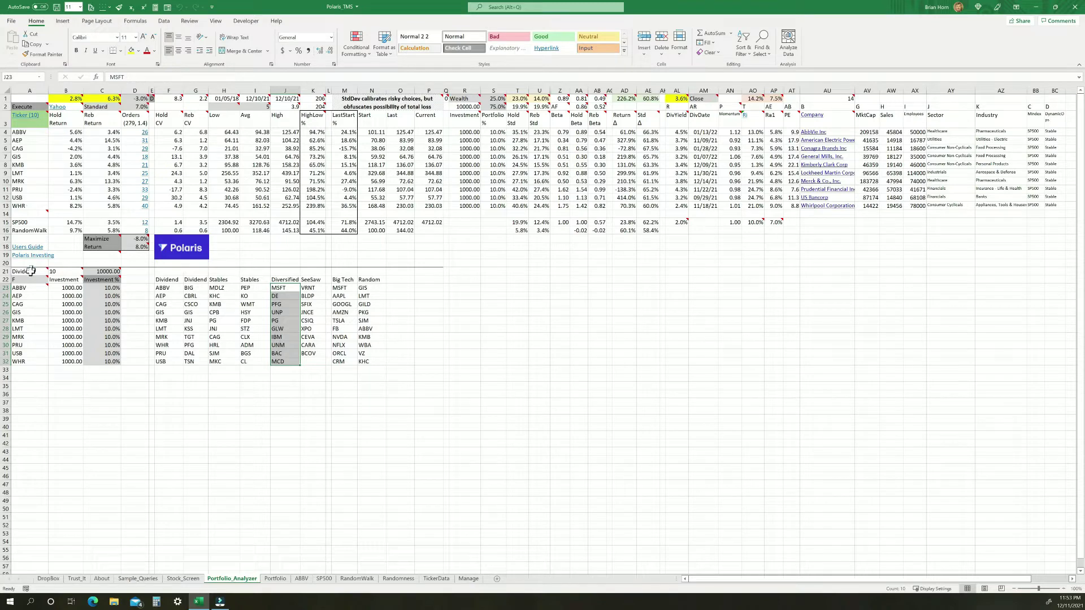
Step: Read the note on source column cell A22 and open its list of column letters
{"action": "mouse_move", "coordinate": [21, 279]}
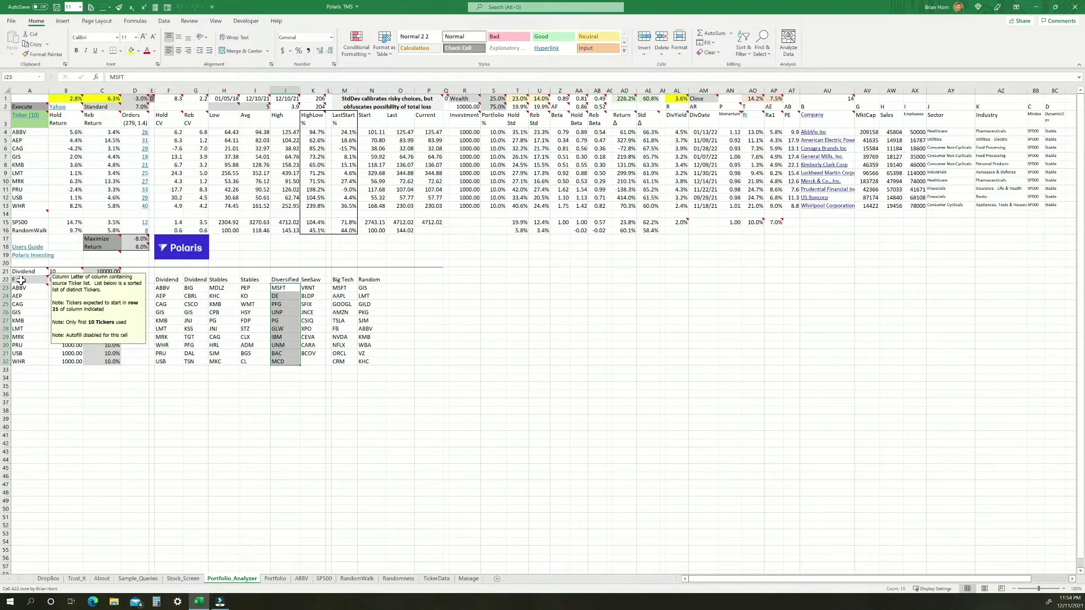
{"action": "left_click", "coordinate": [25, 280]}
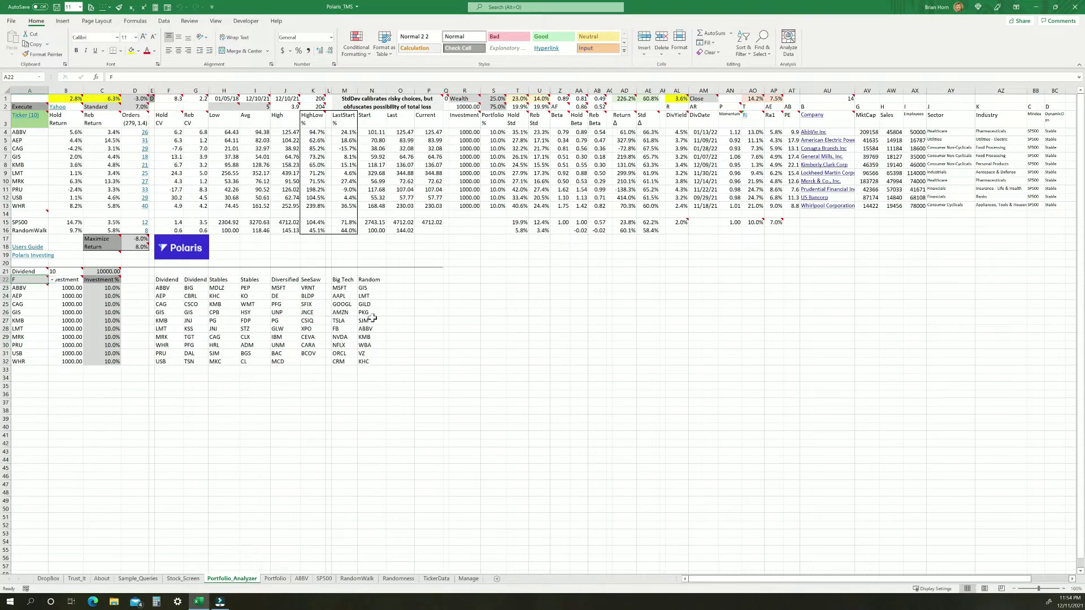
{"action": "left_click", "coordinate": [52, 280]}
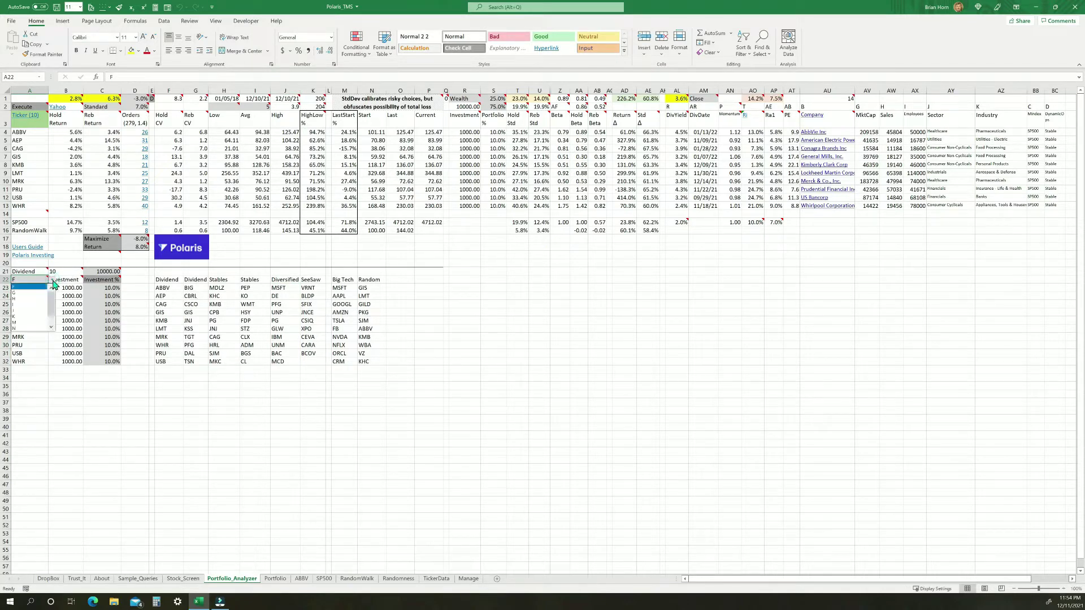
Step: Set the source ticker column in A22 to H and compare the Stables tickers in H23:H32 with the sorted list in A23:A32
{"action": "left_click", "coordinate": [26, 301]}
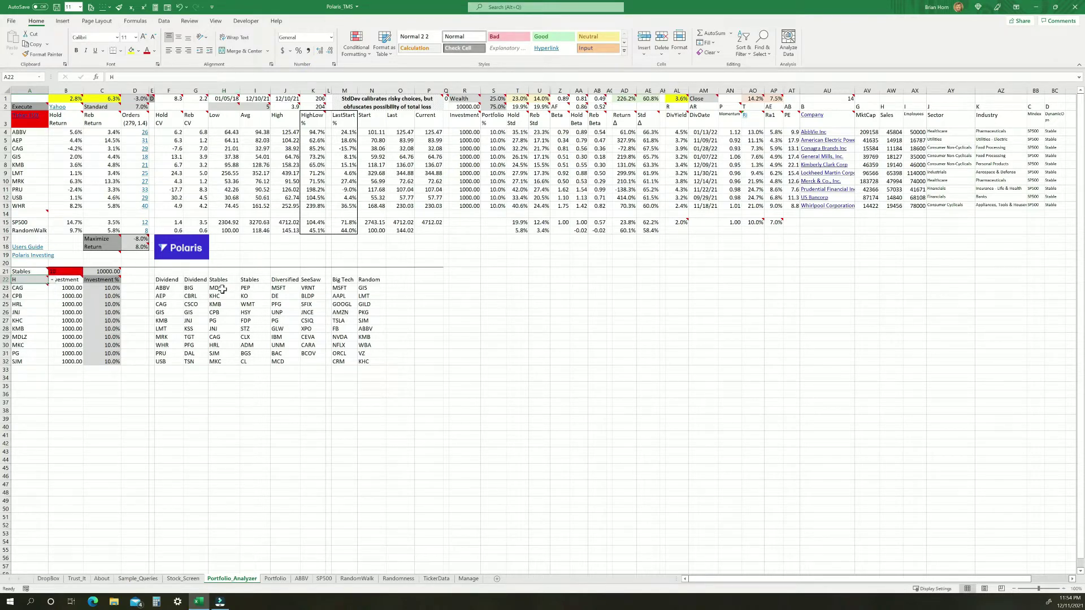
{"action": "left_click_drag", "start_coordinate": [222, 289], "coordinate": [223, 362]}
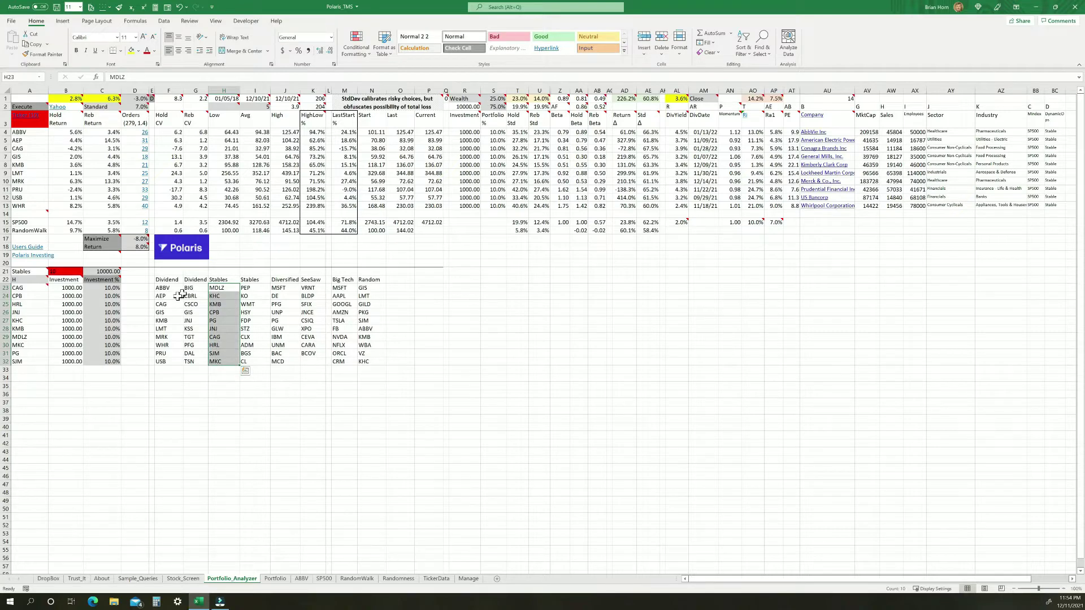
{"action": "mouse_move", "coordinate": [28, 281]}
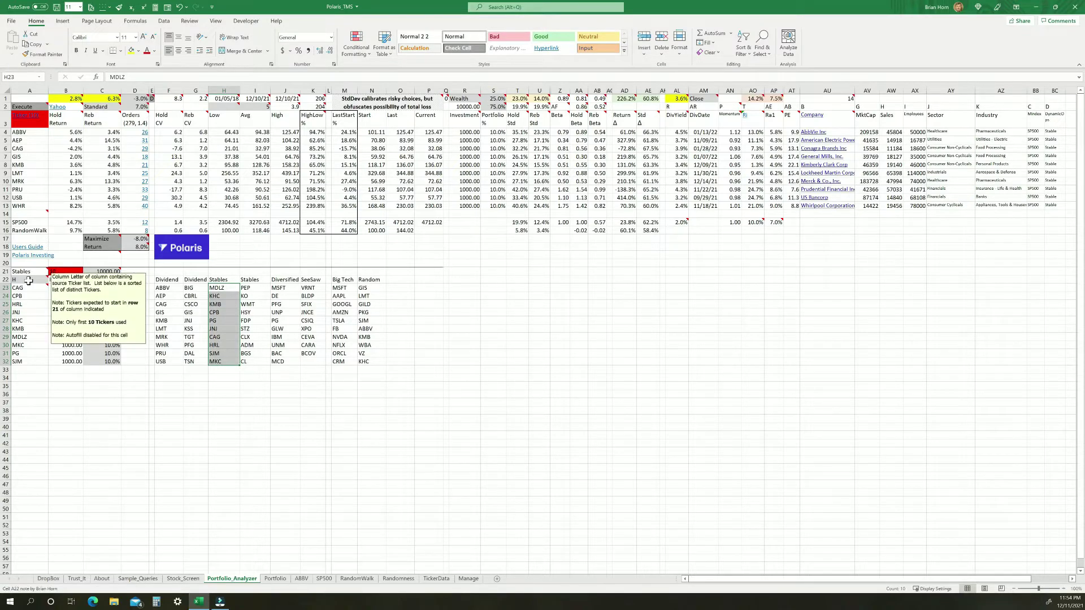
{"action": "left_click_drag", "start_coordinate": [28, 288], "coordinate": [29, 361]}
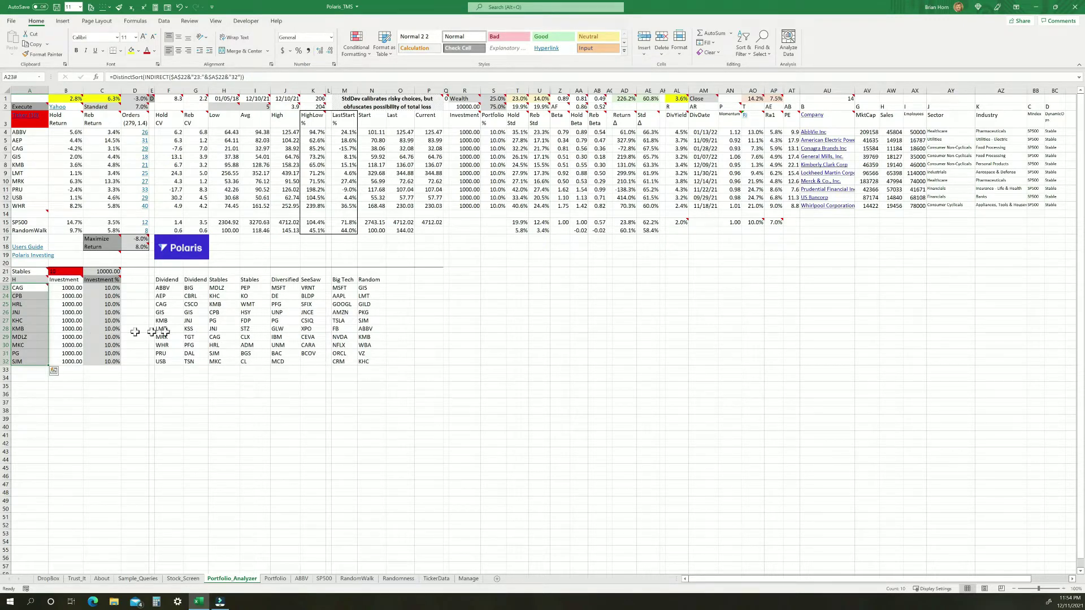
{"action": "mouse_move", "coordinate": [28, 281]}
{"action": "left_click", "coordinate": [31, 108]}
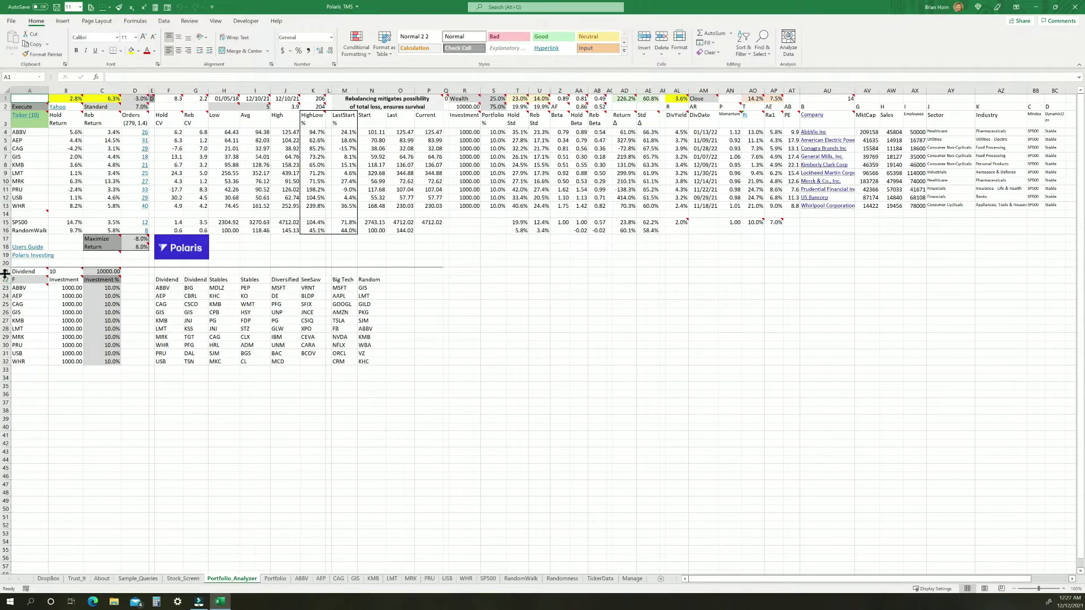
Step: Review the portfolio setup rows 21 to 34, the total investment and investment percentages, and the Current and Investment columns
{"action": "left_click", "coordinate": [5, 181]}
{"action": "left_click_drag", "start_coordinate": [5, 271], "coordinate": [6, 377]}
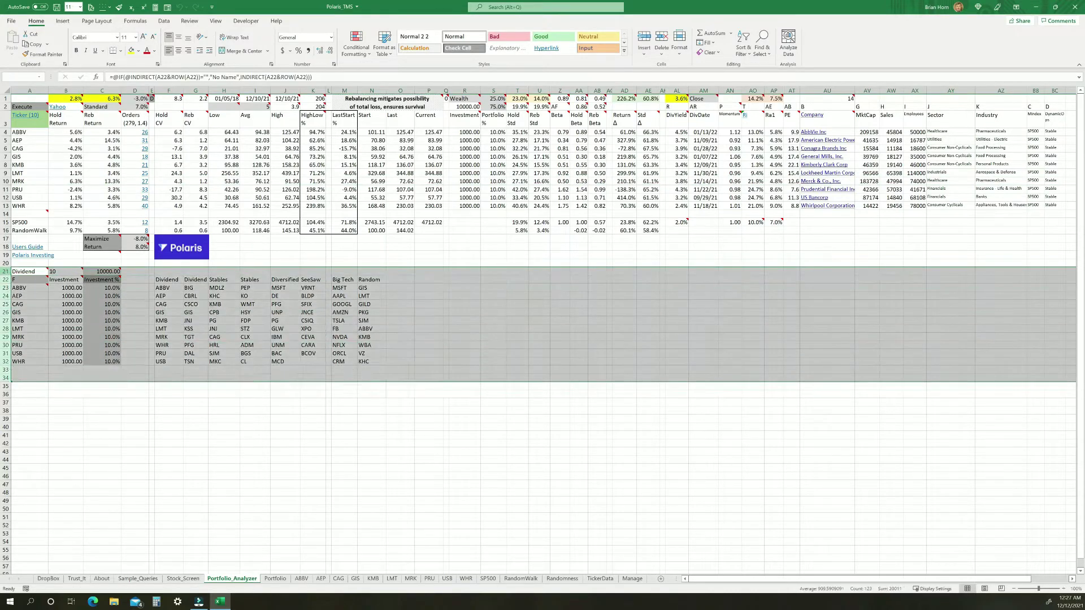
{"action": "left_click", "coordinate": [107, 272]}
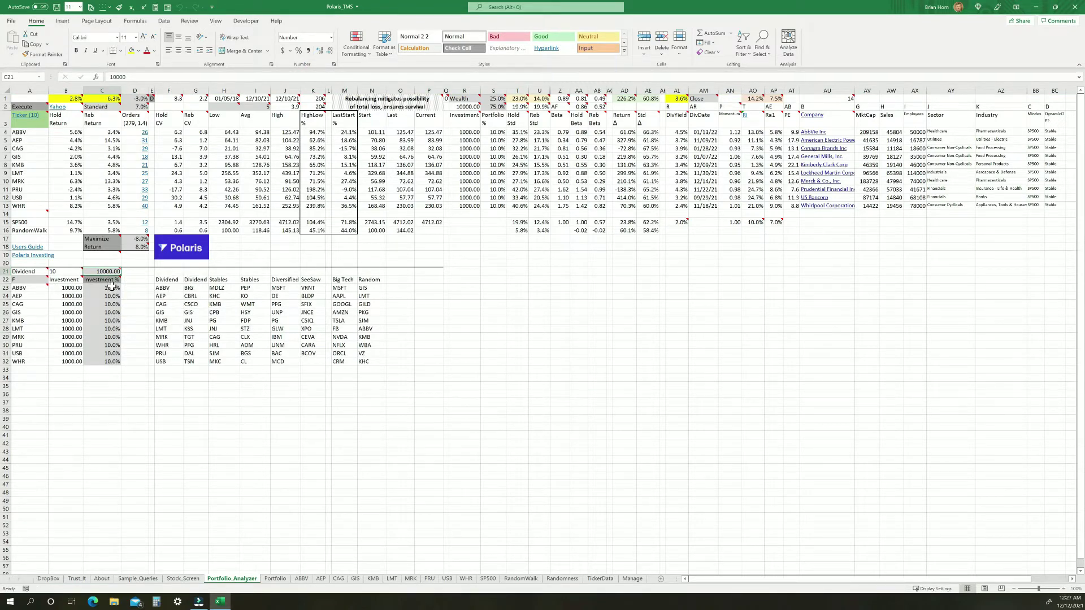
{"action": "left_click_drag", "start_coordinate": [112, 288], "coordinate": [115, 361]}
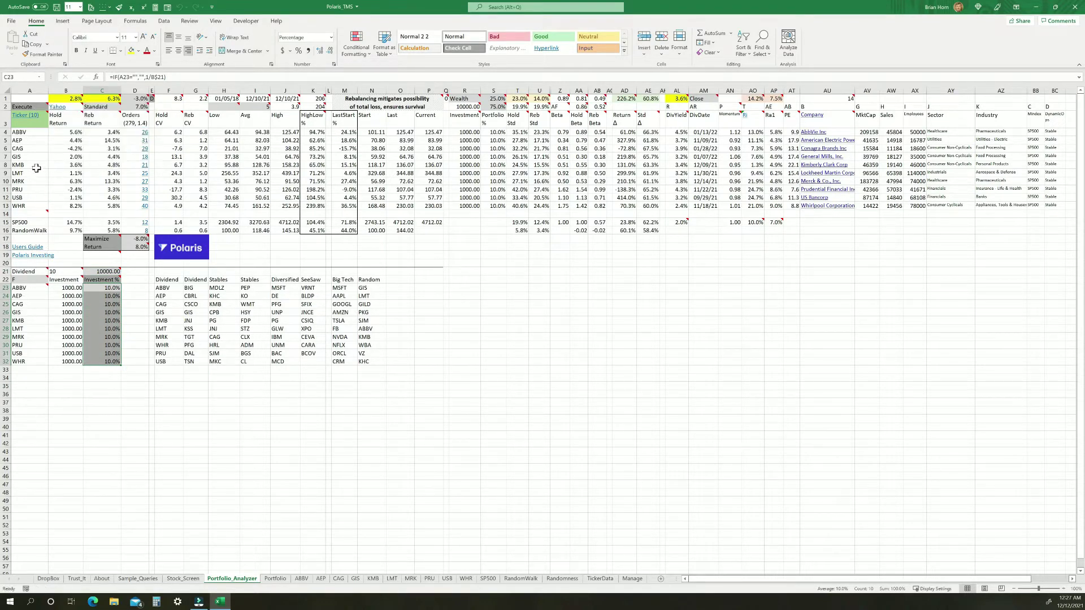
{"action": "left_click", "coordinate": [426, 90]}
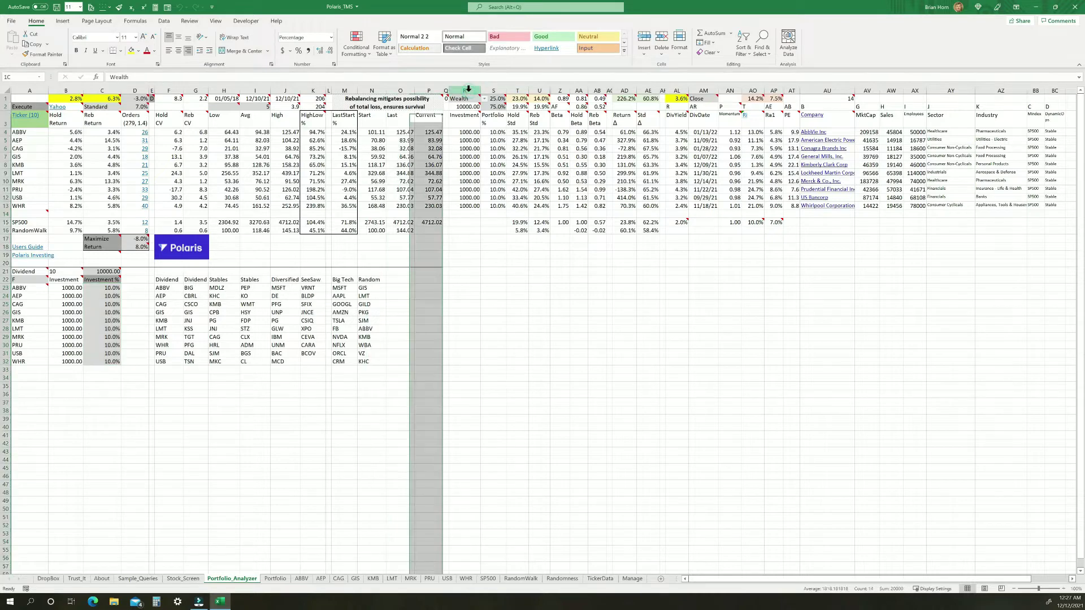
{"action": "left_click", "coordinate": [465, 91]}
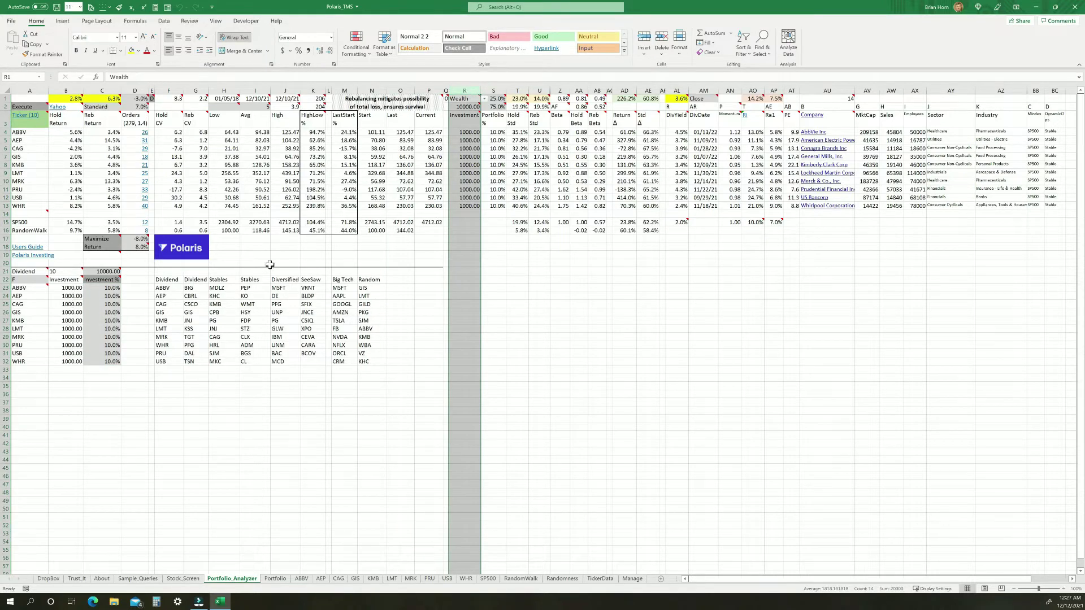
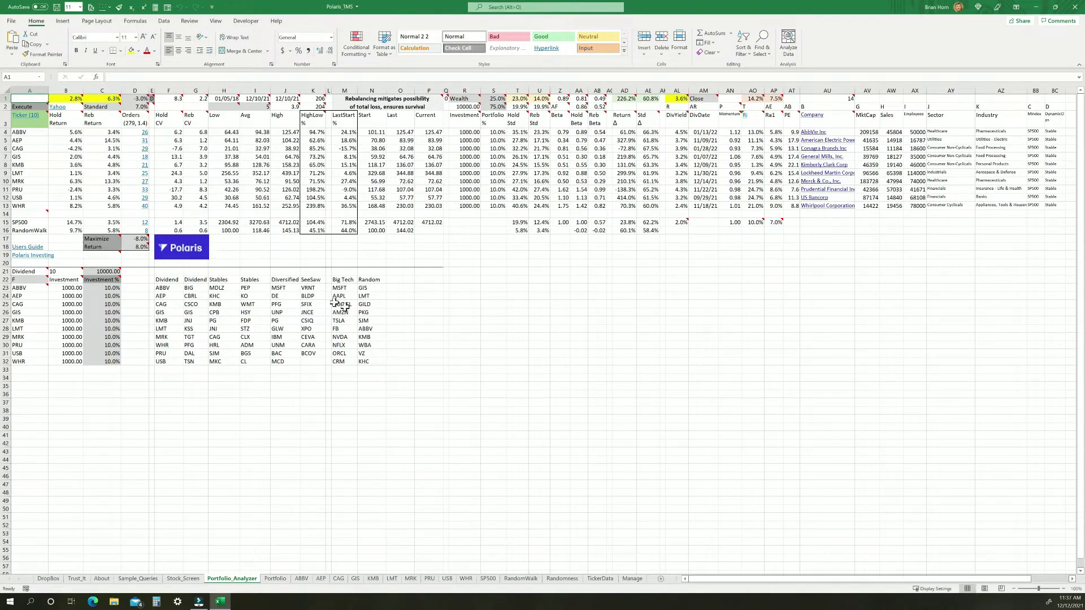
Step: Highlight the percentages in D1:D2 and read the notes on the Maximize Return cell and its limits in D17:D18
{"action": "left_click_drag", "start_coordinate": [140, 99], "coordinate": [140, 107]}
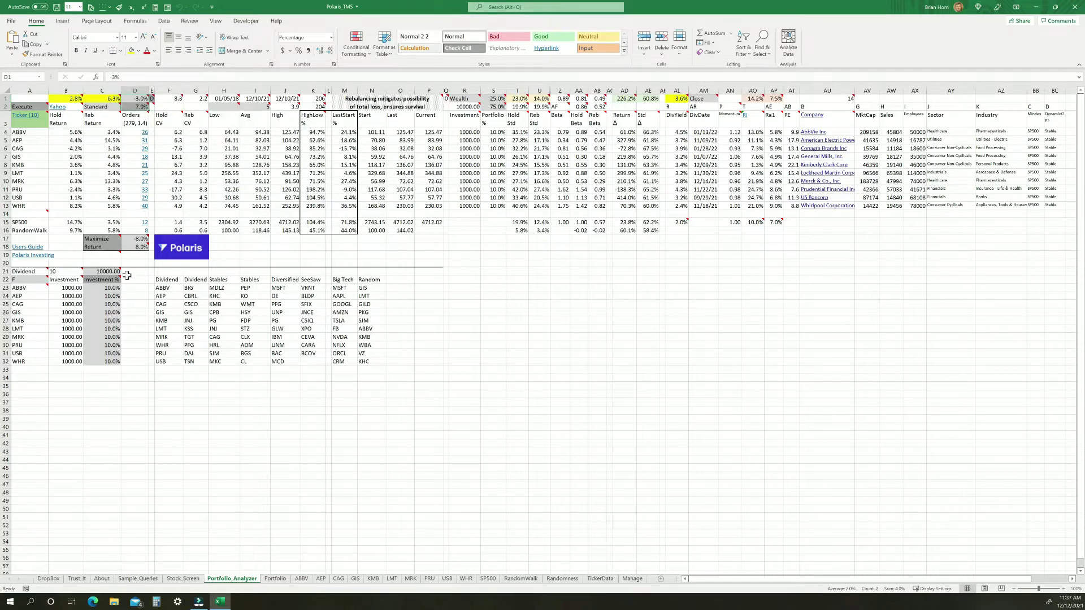
{"action": "mouse_move", "coordinate": [111, 247]}
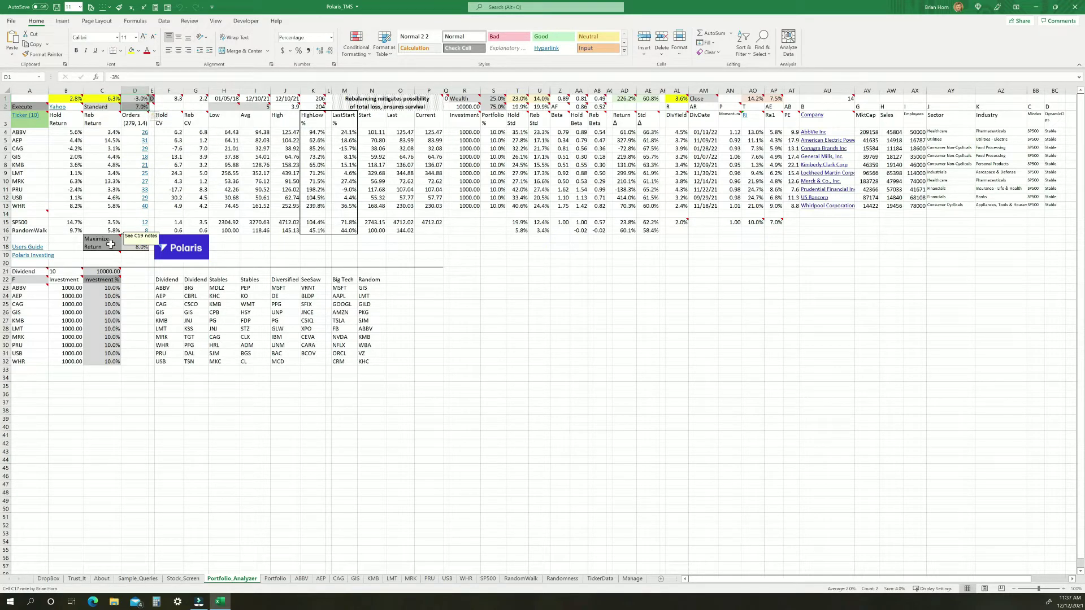
{"action": "left_click", "coordinate": [139, 240]}
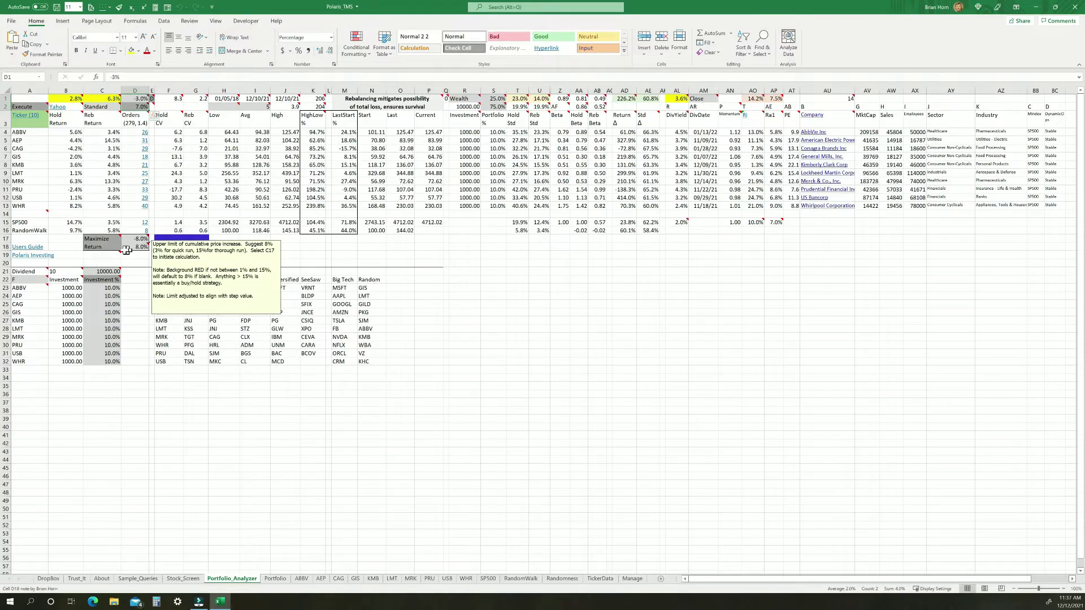
{"action": "mouse_move", "coordinate": [104, 244]}
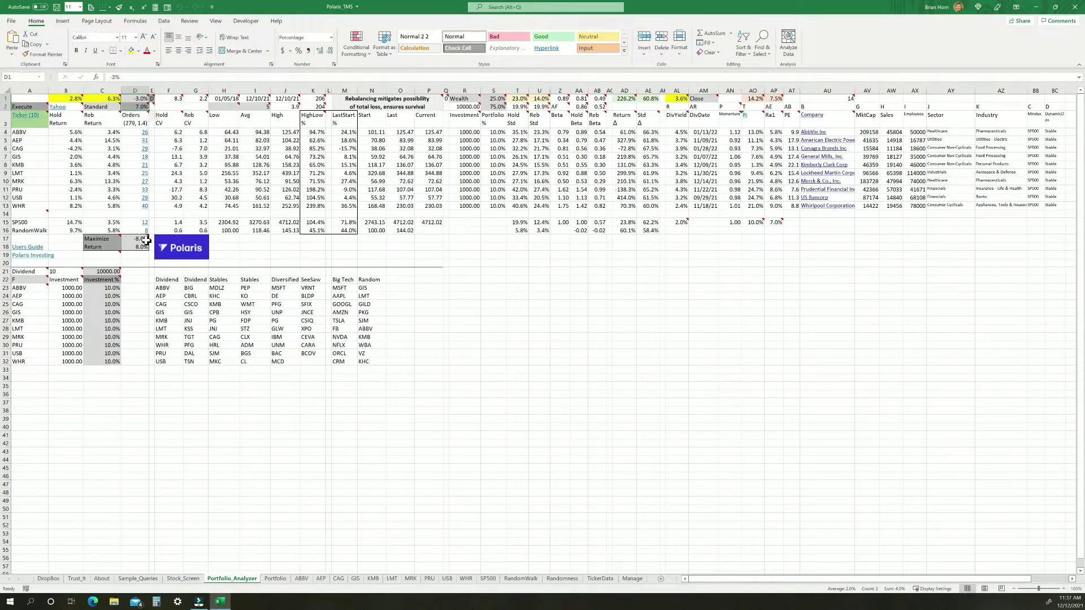
{"action": "mouse_move", "coordinate": [144, 245]}
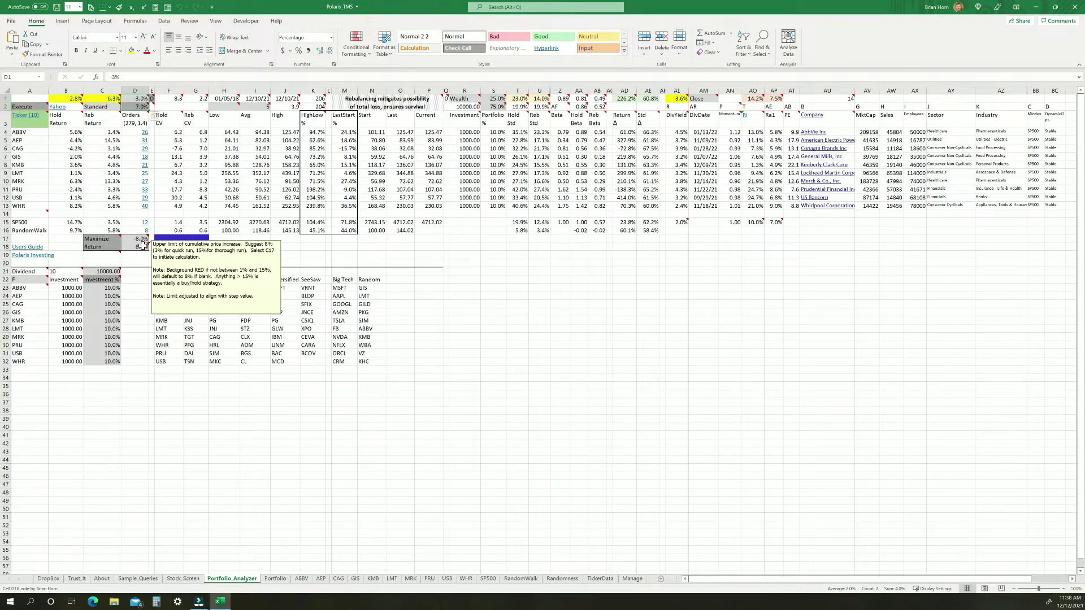
Step: Read the Cash Rebalance Mode note and highlight the rebalance settings in R1:S2 and the percentages in D1:D2
{"action": "mouse_move", "coordinate": [468, 100]}
{"action": "left_click_drag", "start_coordinate": [468, 101], "coordinate": [495, 106]}
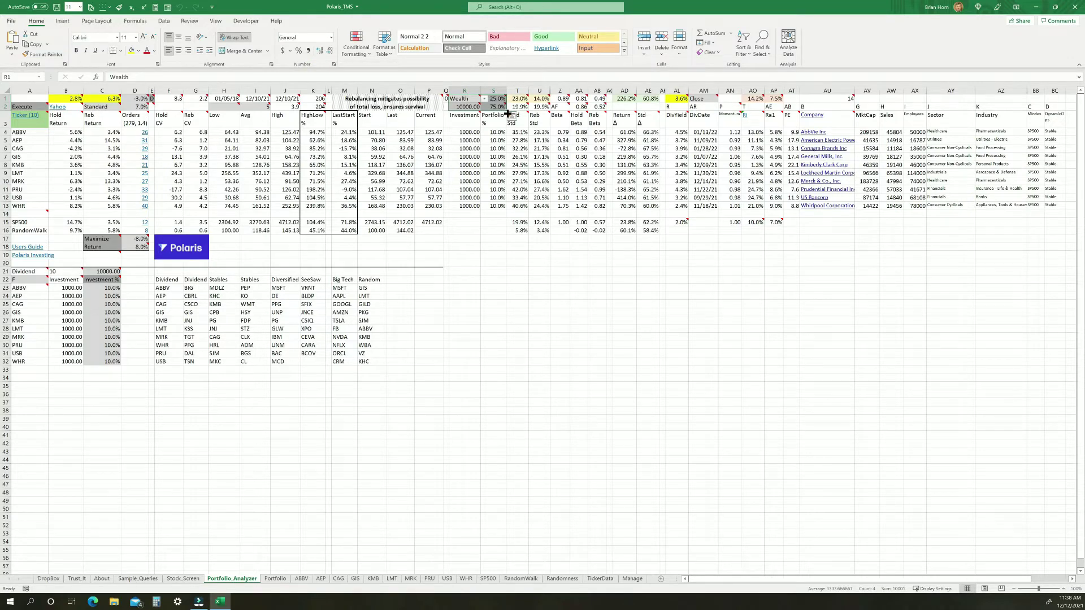
{"action": "mouse_move", "coordinate": [464, 99]}
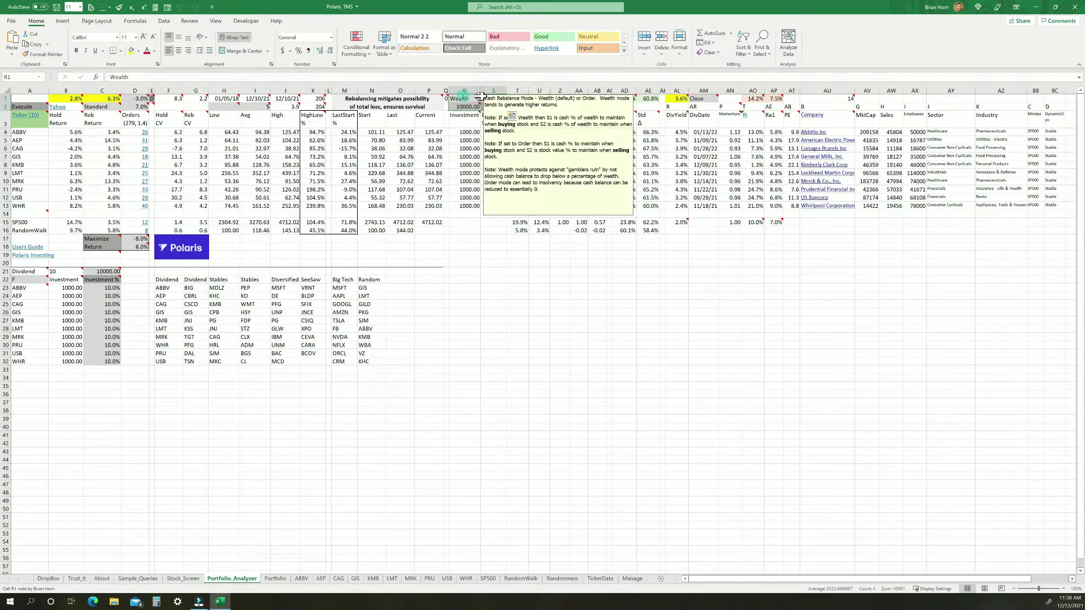
{"action": "left_click_drag", "start_coordinate": [464, 99], "coordinate": [500, 113]}
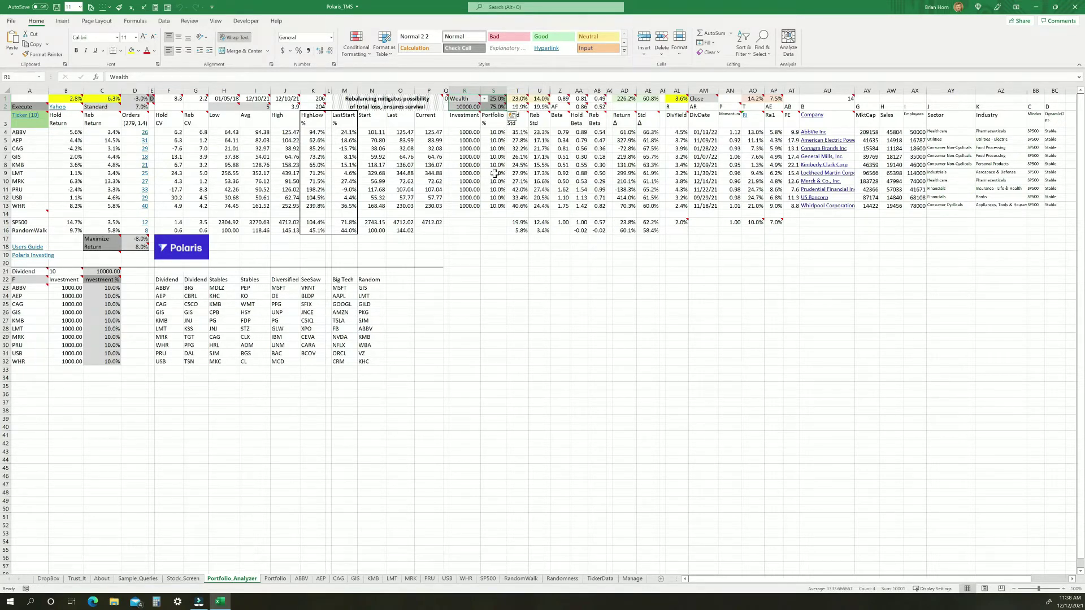
{"action": "left_click_drag", "start_coordinate": [135, 98], "coordinate": [134, 107]}
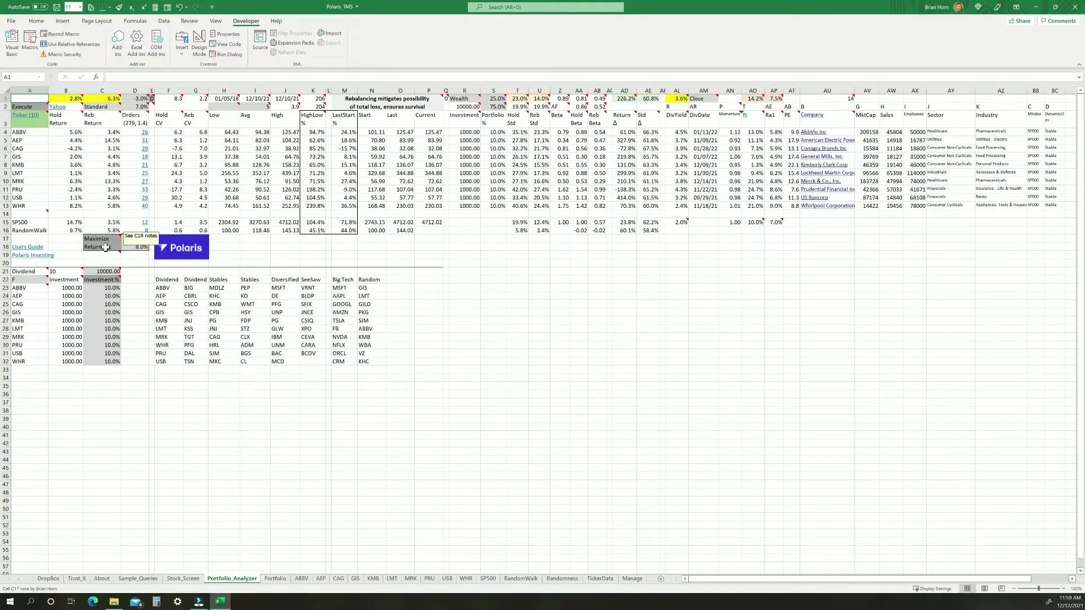
Step: Examine the default maximize settings in B16:D19 of the Manage sheet and the matching limits in D17:D18 of Portfolio_Analyzer
{"action": "left_click", "coordinate": [633, 579]}
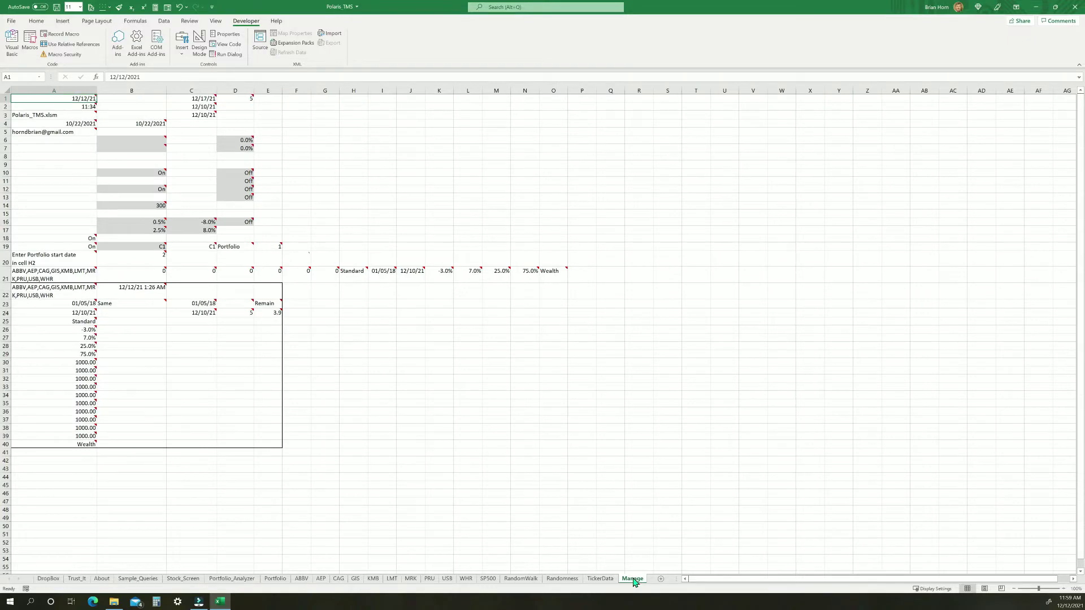
{"action": "left_click_drag", "start_coordinate": [120, 222], "coordinate": [224, 247]}
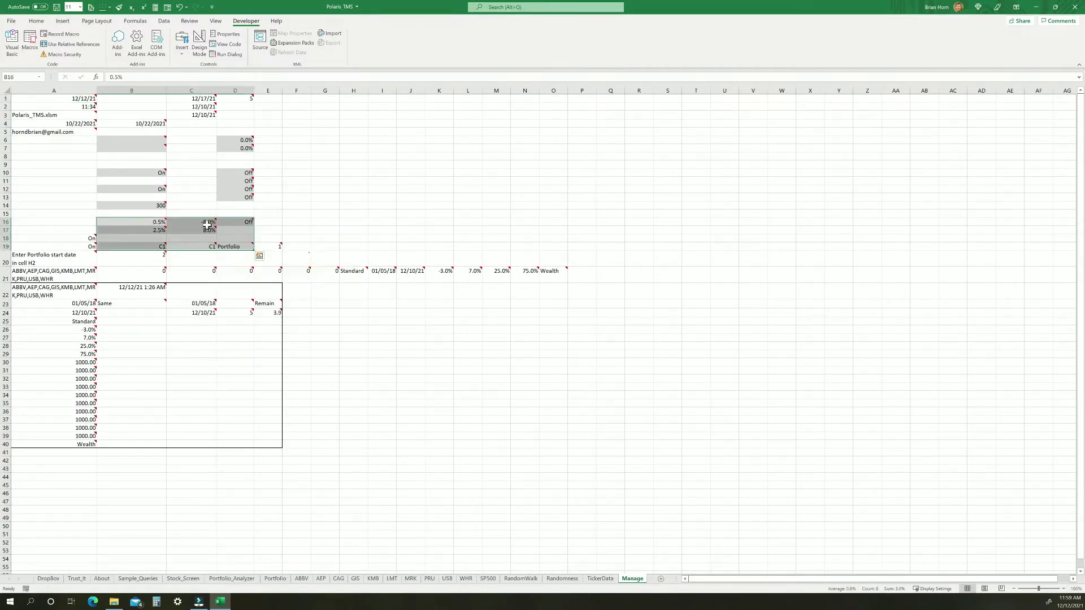
{"action": "left_click", "coordinate": [208, 224]}
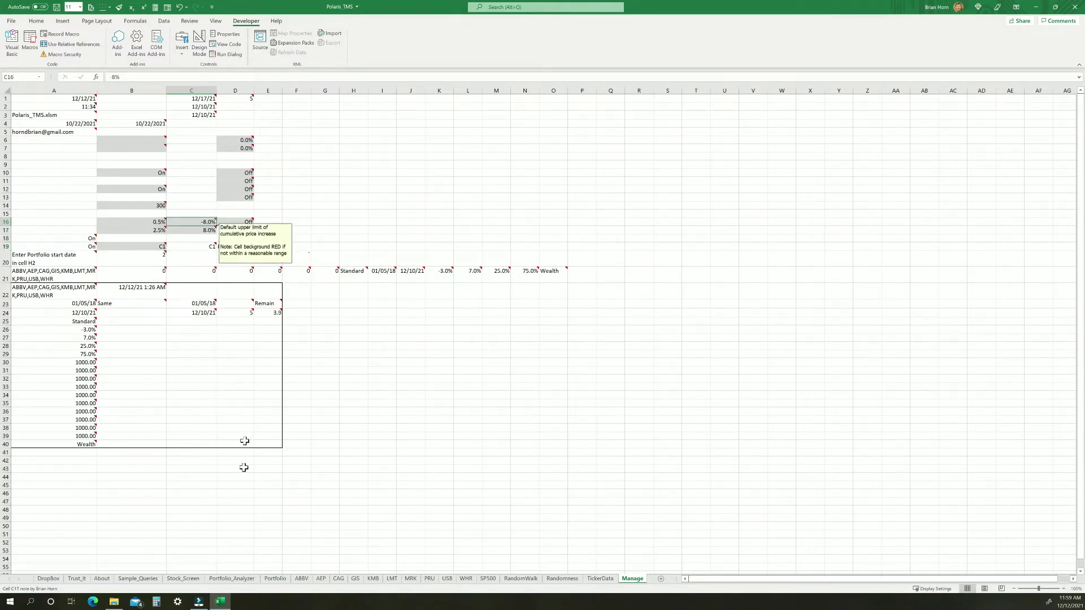
{"action": "left_click", "coordinate": [224, 580]}
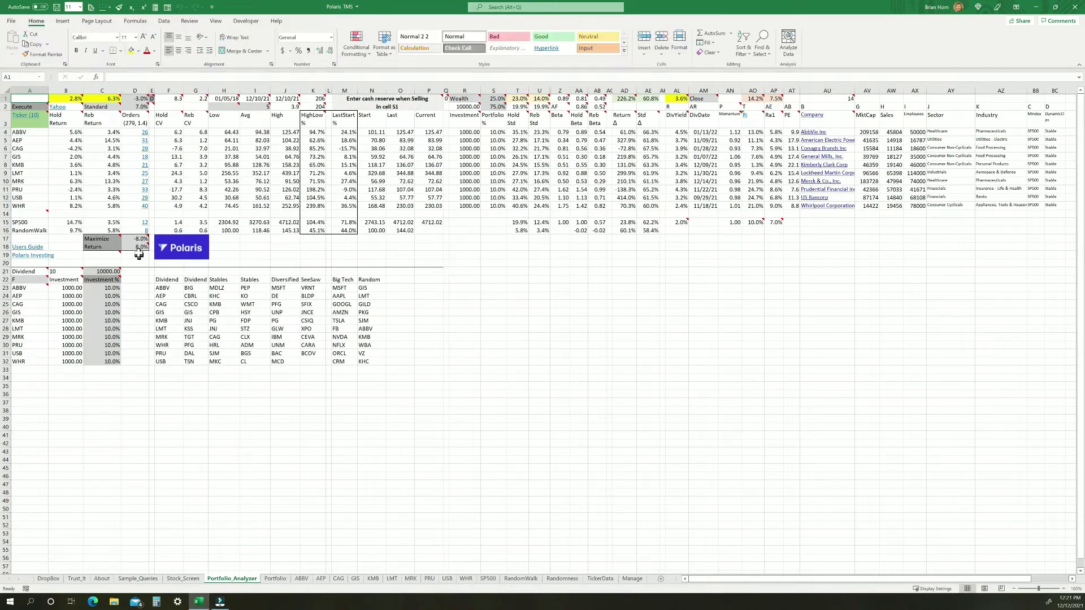
{"action": "left_click_drag", "start_coordinate": [139, 239], "coordinate": [141, 247]}
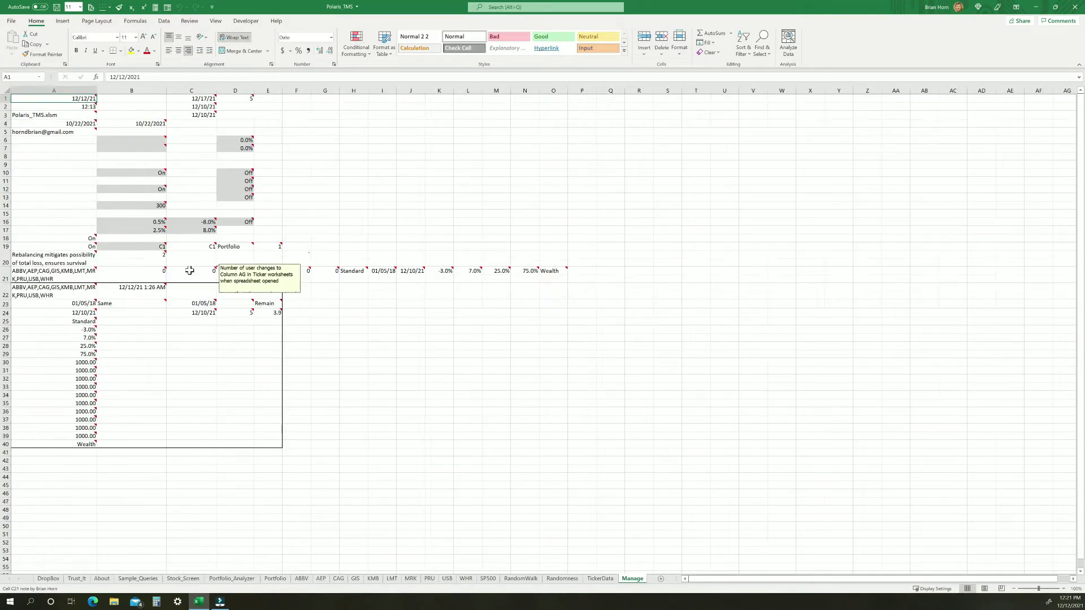
Step: Inspect the minimum and step values in B16:B17 and the D16 options on the Manage sheet, and return to Portfolio_Analyzer
{"action": "left_click", "coordinate": [147, 222]}
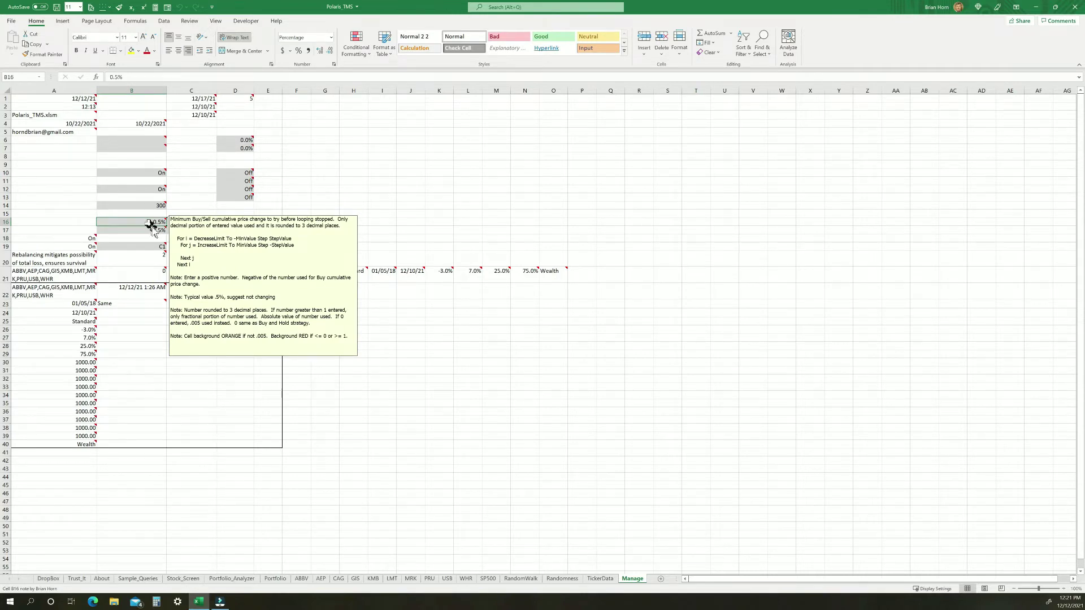
{"action": "left_click", "coordinate": [151, 230]}
{"action": "mouse_move", "coordinate": [201, 273]}
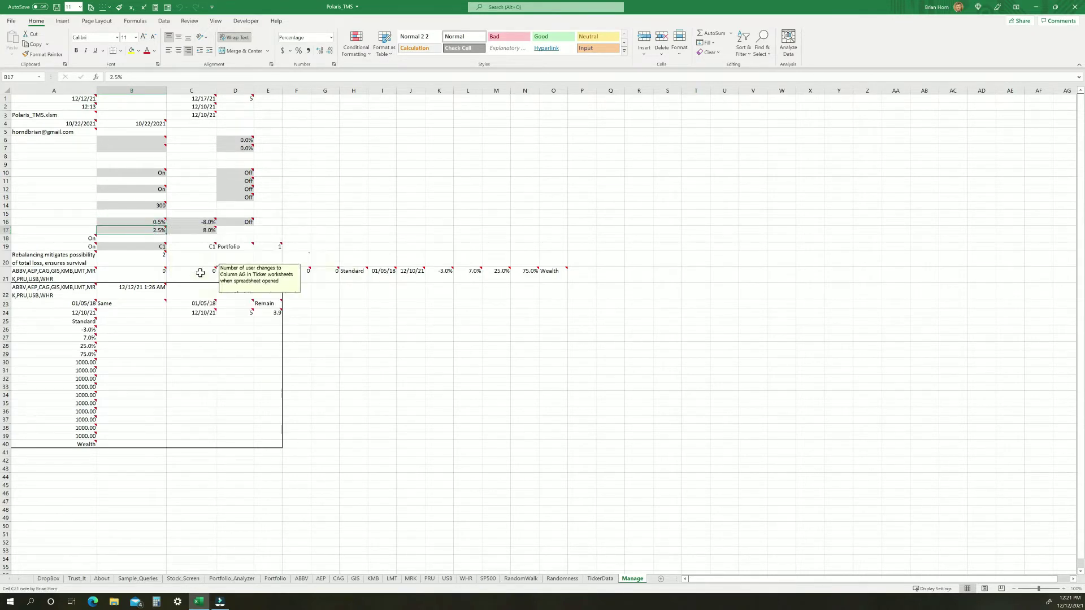
{"action": "left_click", "coordinate": [237, 222]}
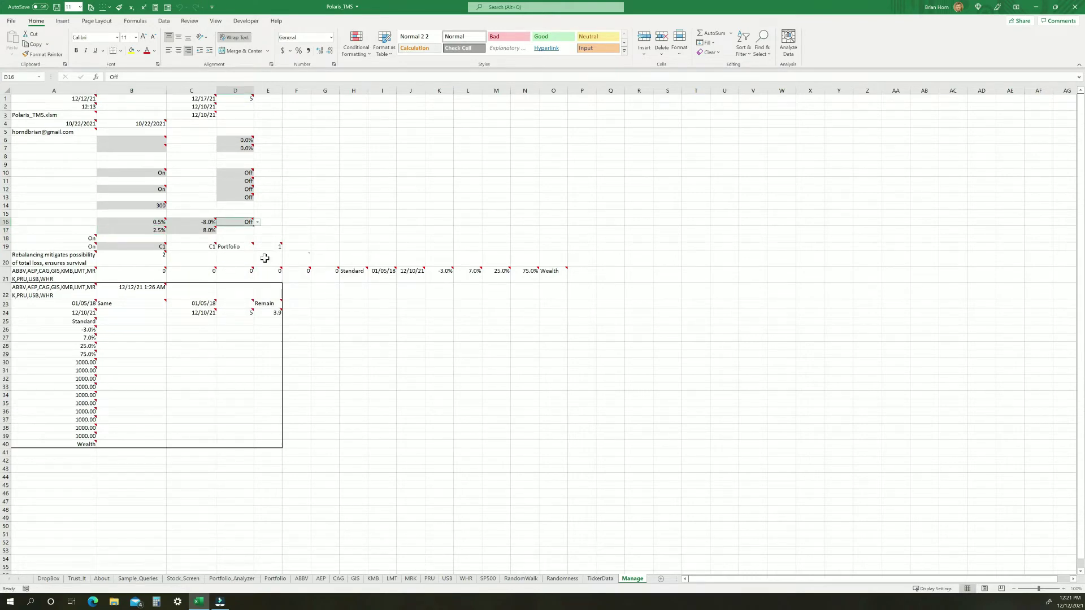
{"action": "left_click", "coordinate": [258, 223]}
{"action": "left_click", "coordinate": [239, 229]}
{"action": "left_click", "coordinate": [232, 579]}
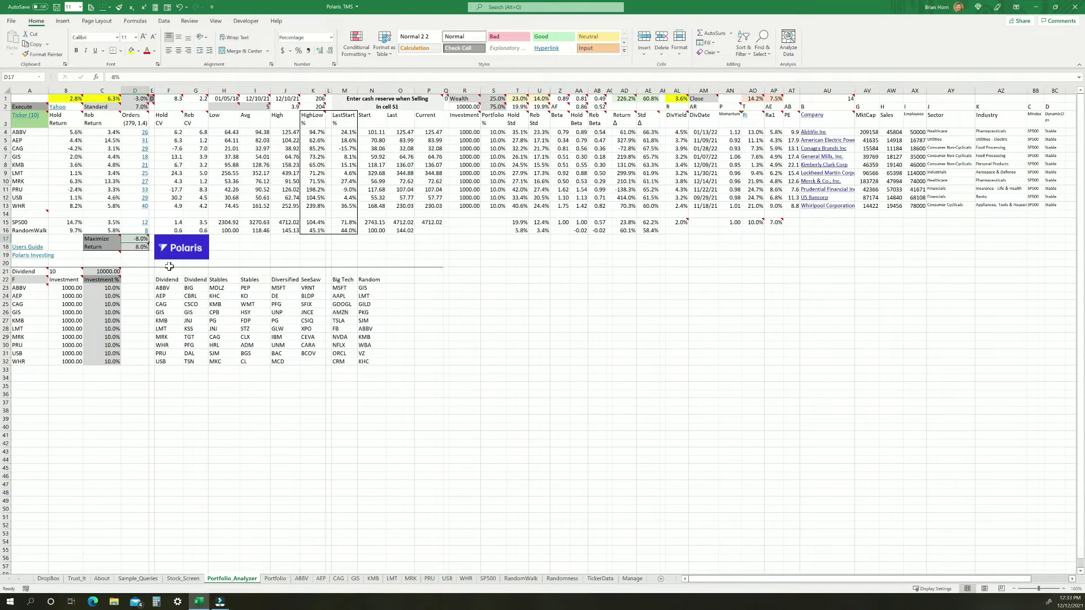
Step: Try -9% as the decrease limit in D17 and -4% in D1, and restore the default values
{"action": "key", "text": "BackSpace"}
{"action": "type", "text": "-9"}
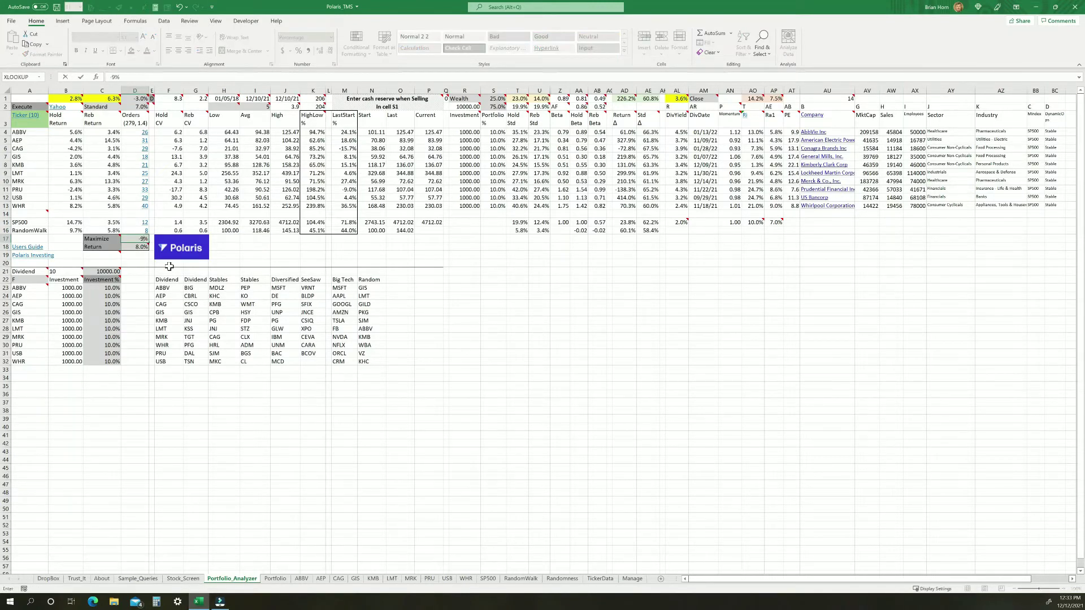
{"action": "left_click", "coordinate": [136, 98]}
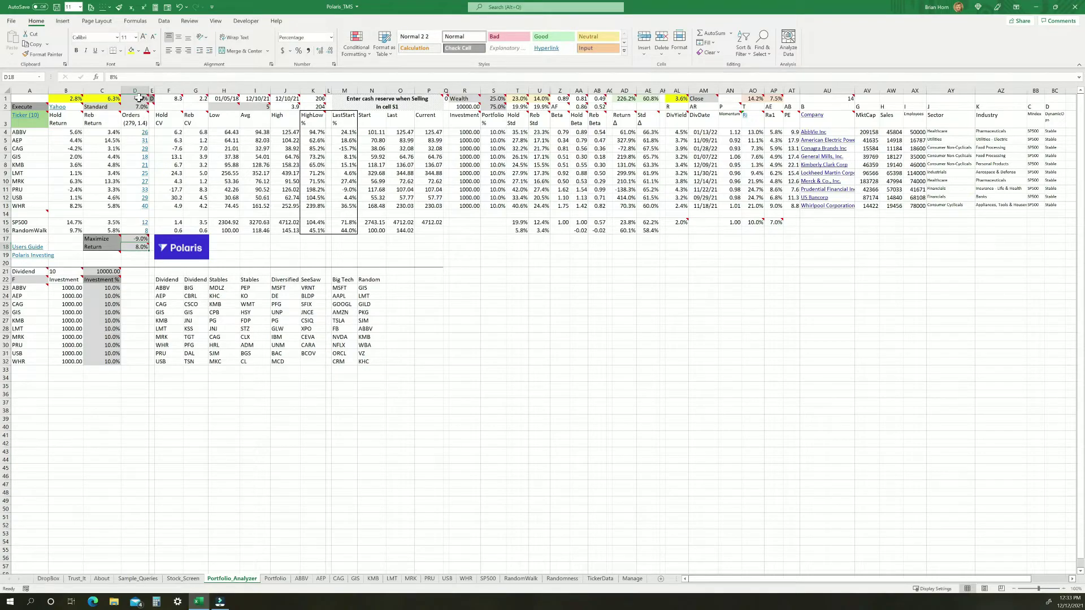
{"action": "type", "text": "-4"}
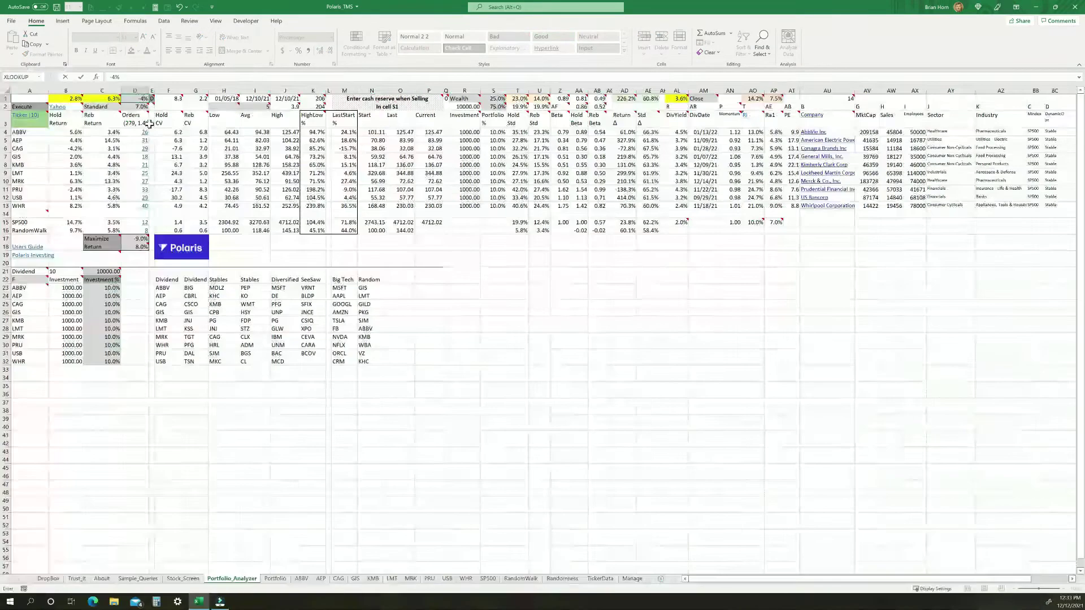
{"action": "key", "text": "Return"}
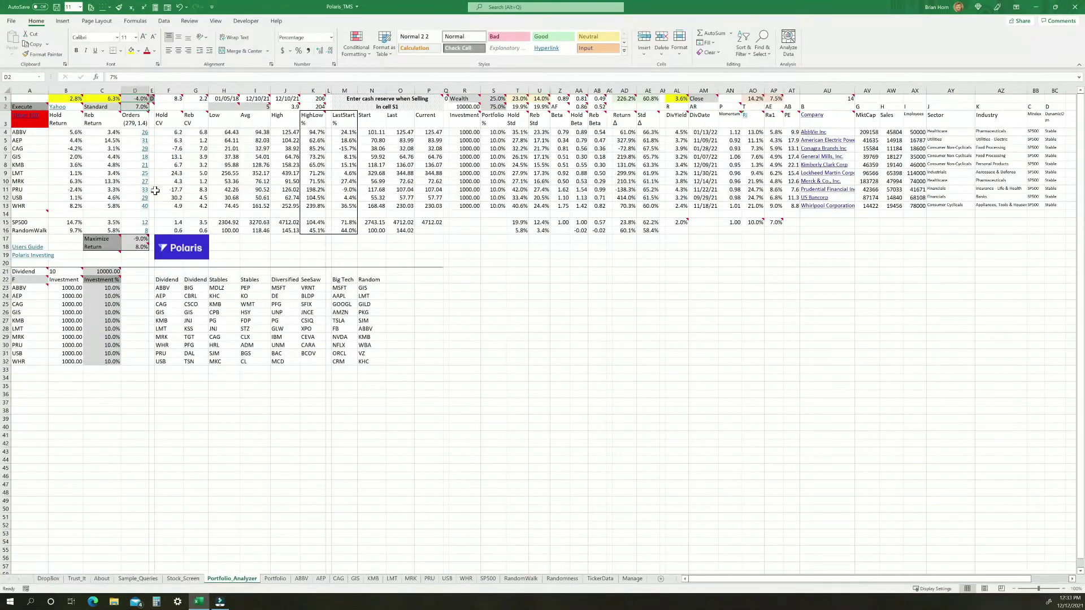
{"action": "left_click", "coordinate": [152, 98]}
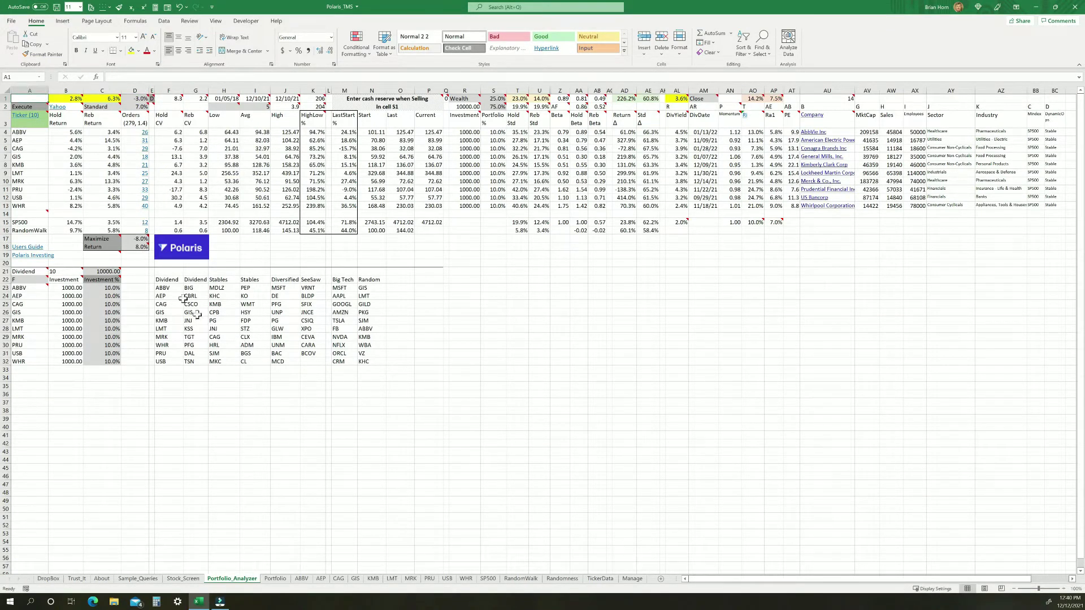
Step: Run Maximize Return on the Dividend portfolio with limits of -8.0% and 8.0%, and apply the resulting maximum-return values
{"action": "left_click", "coordinate": [100, 243]}
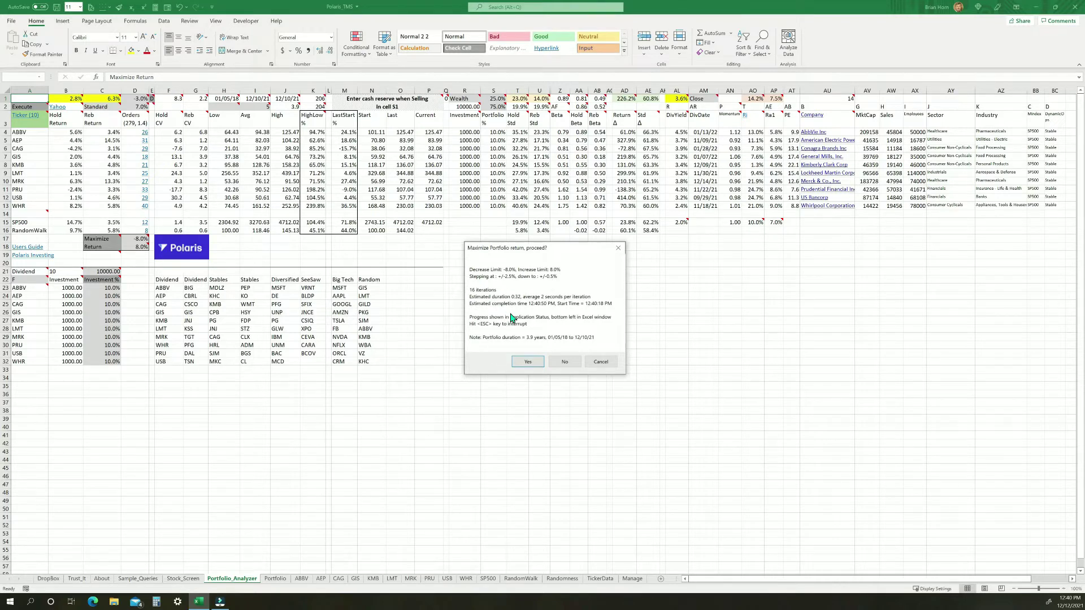
{"action": "left_click", "coordinate": [527, 362]}
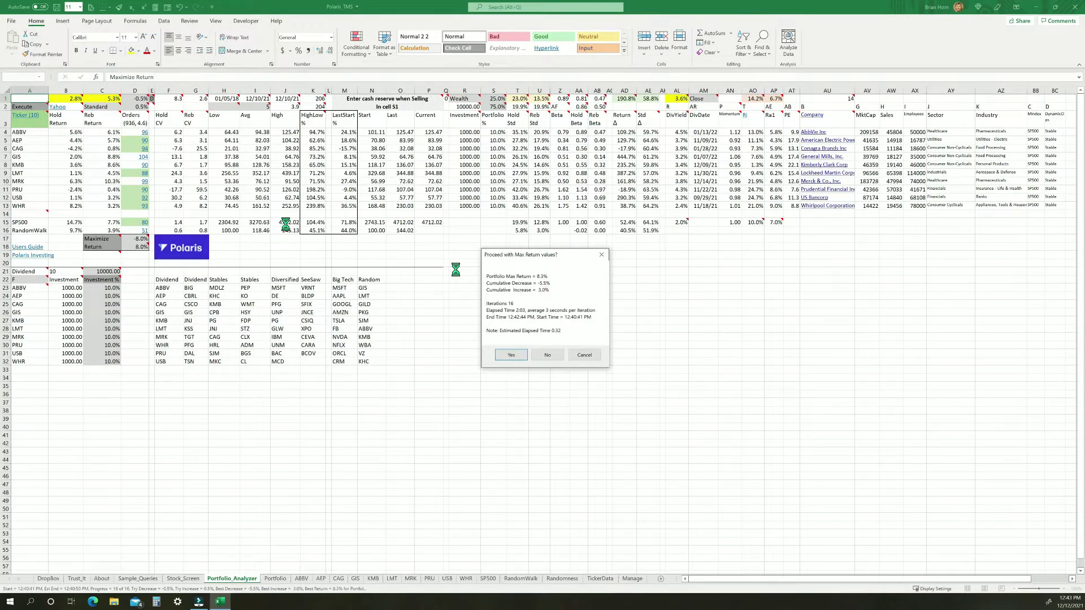
{"action": "left_click", "coordinate": [513, 354]}
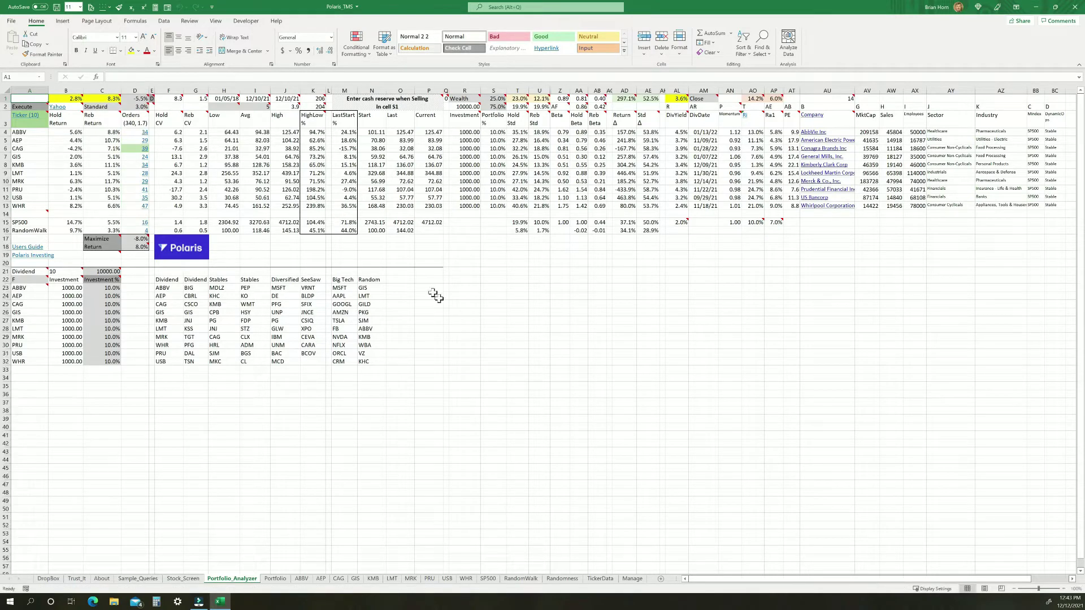
Step: Check the portfolio return in C1, read the note on B19 of the Manage sheet, and return to Portfolio_Analyzer
{"action": "left_click", "coordinate": [108, 97]}
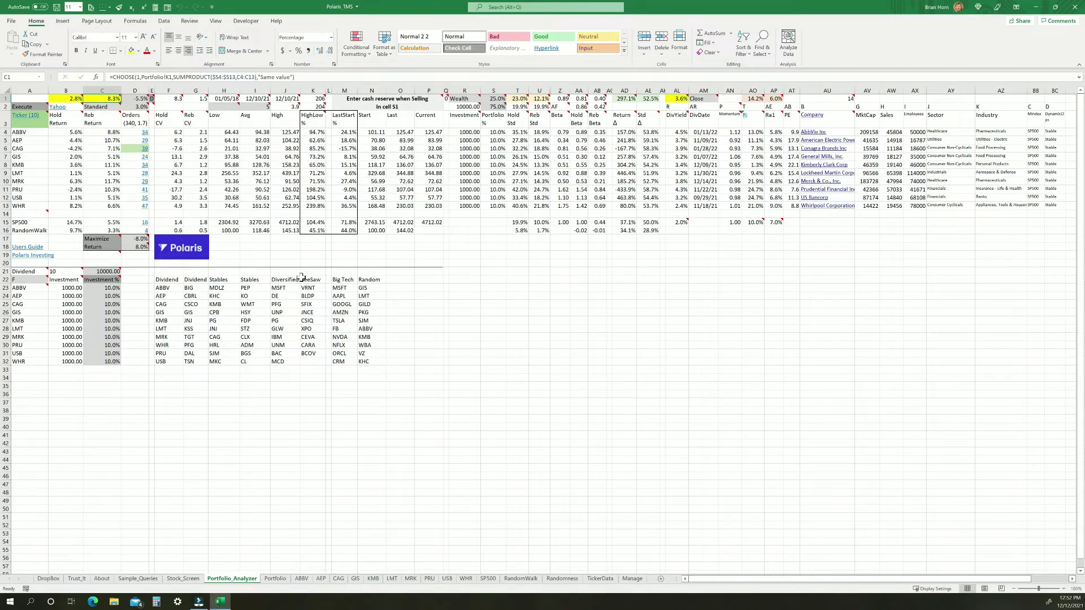
{"action": "left_click", "coordinate": [633, 581]}
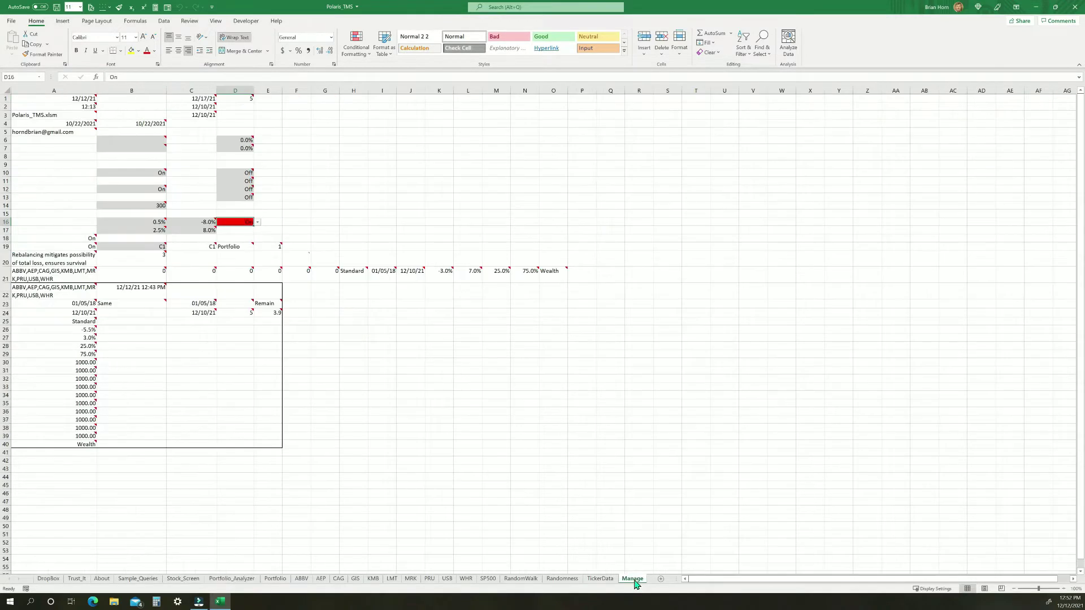
{"action": "left_click", "coordinate": [163, 249]}
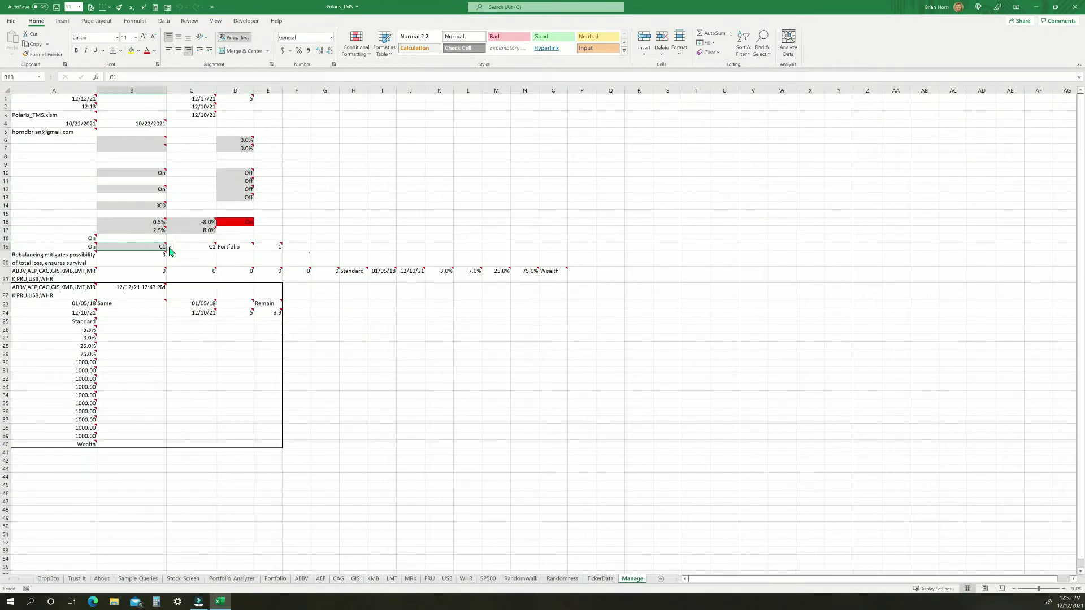
{"action": "mouse_move", "coordinate": [159, 247]}
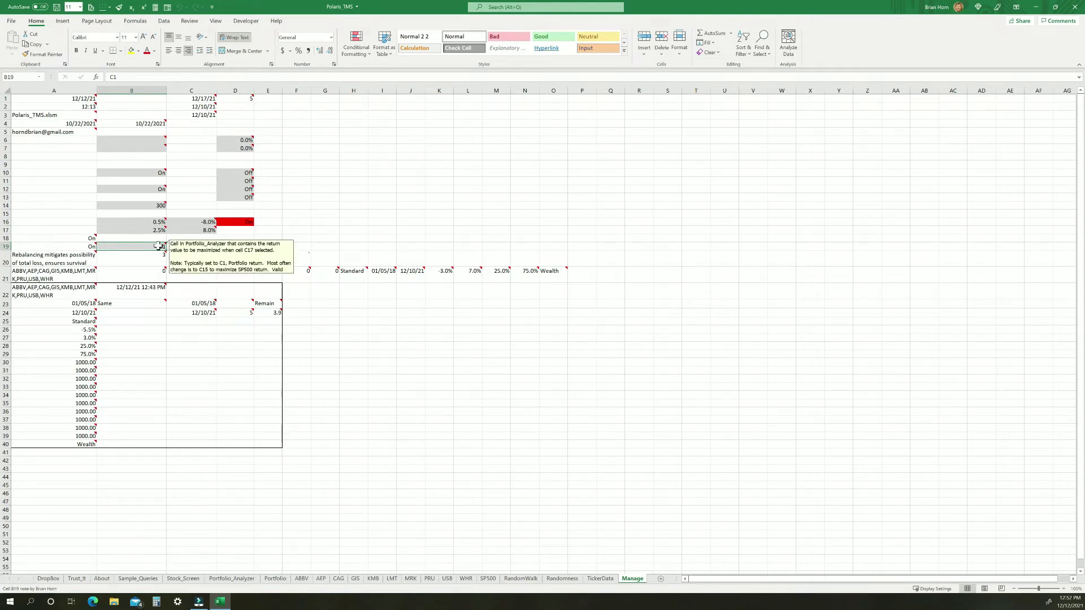
{"action": "left_click", "coordinate": [237, 578]}
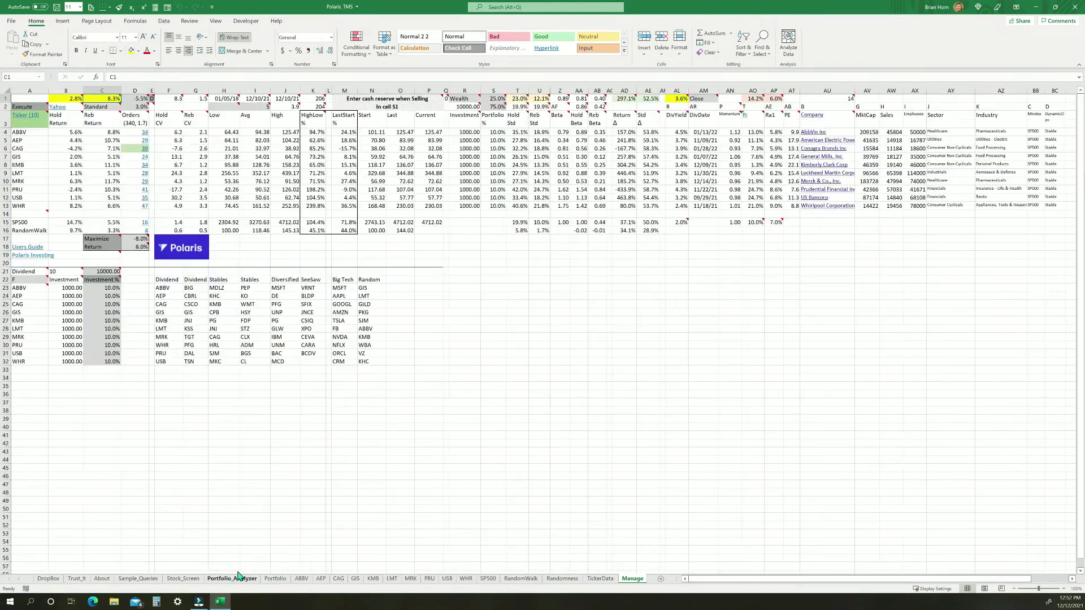
Step: Highlight the portfolio tickers in A4:A13 and the first Dividend ticker list in F23:F32
{"action": "left_click_drag", "start_coordinate": [23, 133], "coordinate": [9, 206]}
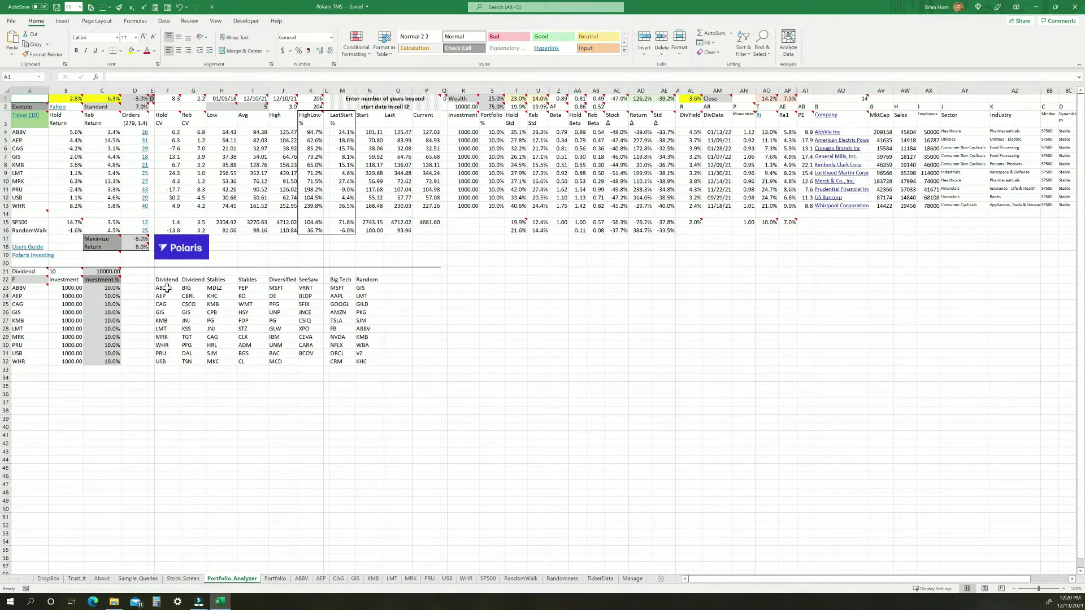
{"action": "left_click_drag", "start_coordinate": [167, 289], "coordinate": [164, 361]}
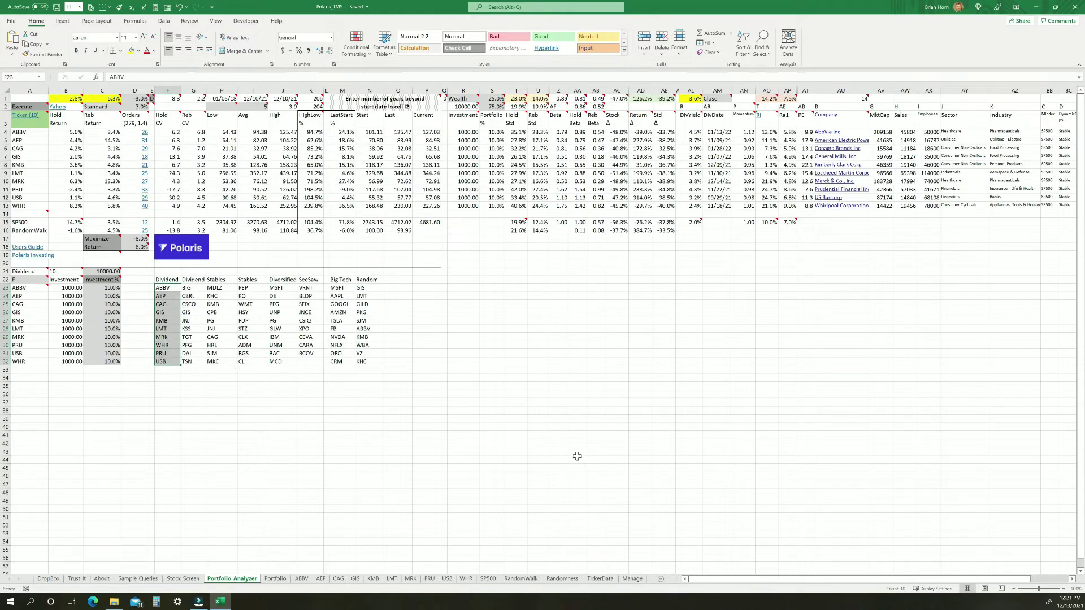
Step: Highlight the whole valuation query on the Stock_Screen sheet and execute it to refresh the top 10 stocks
{"action": "left_click", "coordinate": [184, 579]}
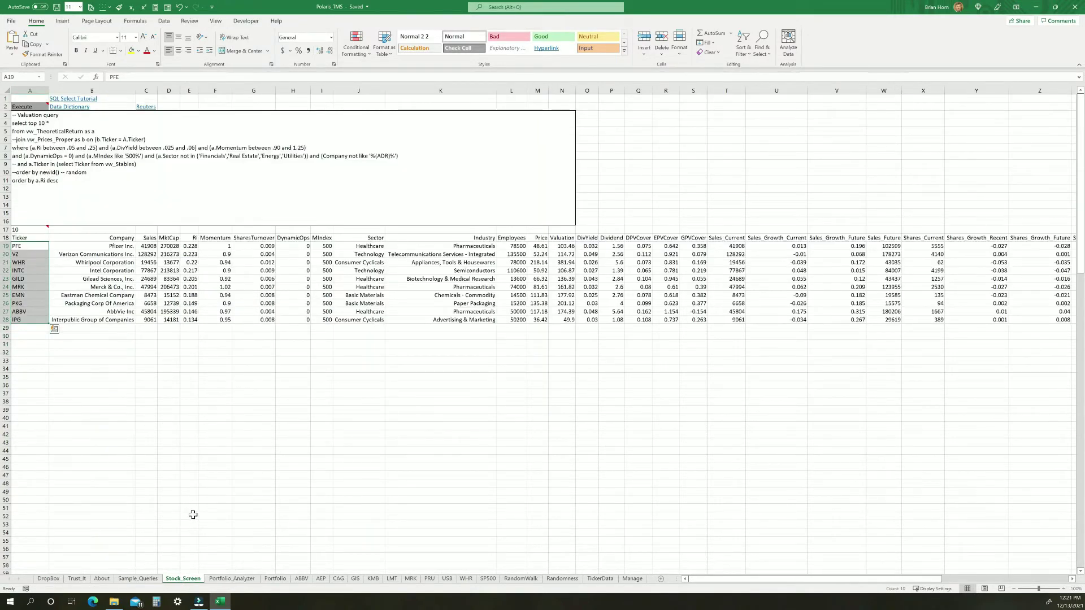
{"action": "double_click", "coordinate": [73, 180]}
{"action": "key", "text": "shift+Up"}
{"action": "key", "text": "shift+Up"}
{"action": "key", "text": "shift+Up"}
{"action": "key", "text": "shift+Up"}
{"action": "key", "text": "shift+Up"}
{"action": "key", "text": "shift+Up"}
{"action": "key", "text": "shift+Up"}
{"action": "key", "text": "shift+Up"}
{"action": "key", "text": "shift+Up"}
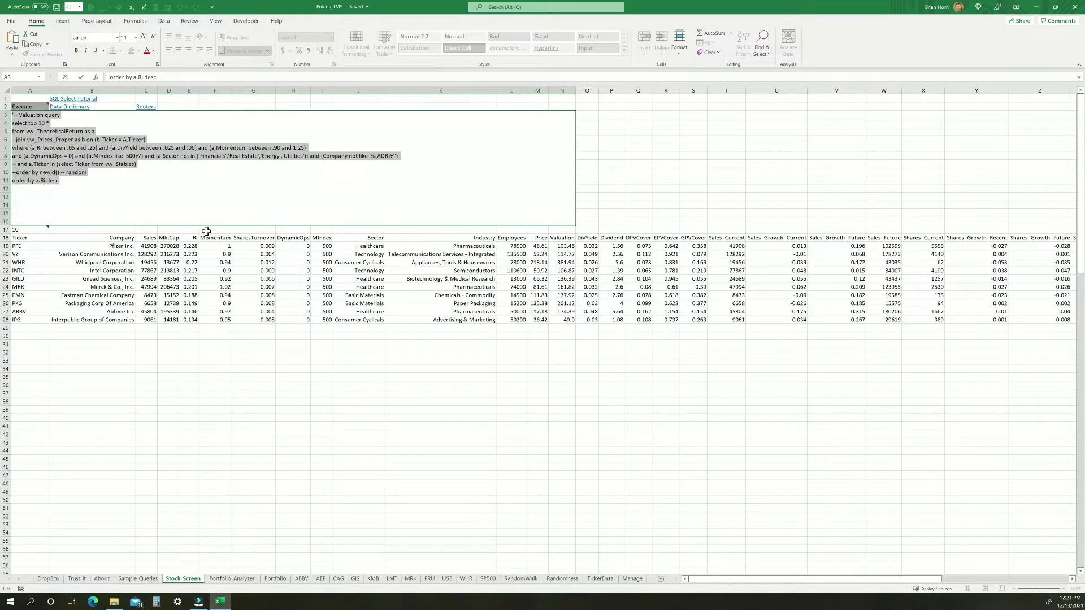
{"action": "left_click", "coordinate": [31, 106]}
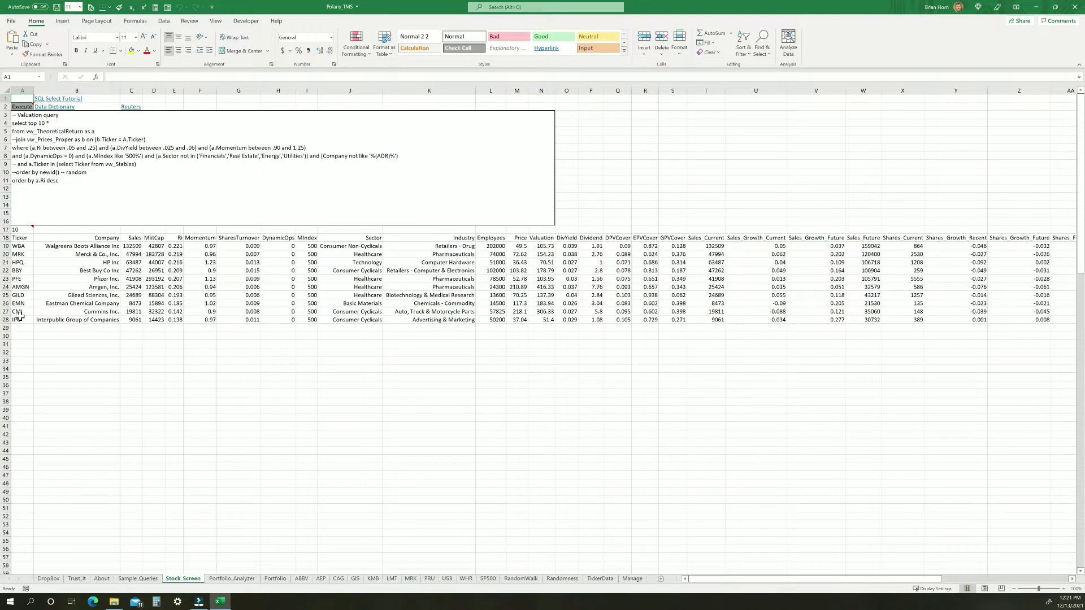
Step: Revisit Portfolio_Analyzer, point out the valuation query on the Sample_Queries sheet, and return to Stock_Screen
{"action": "left_click", "coordinate": [231, 578]}
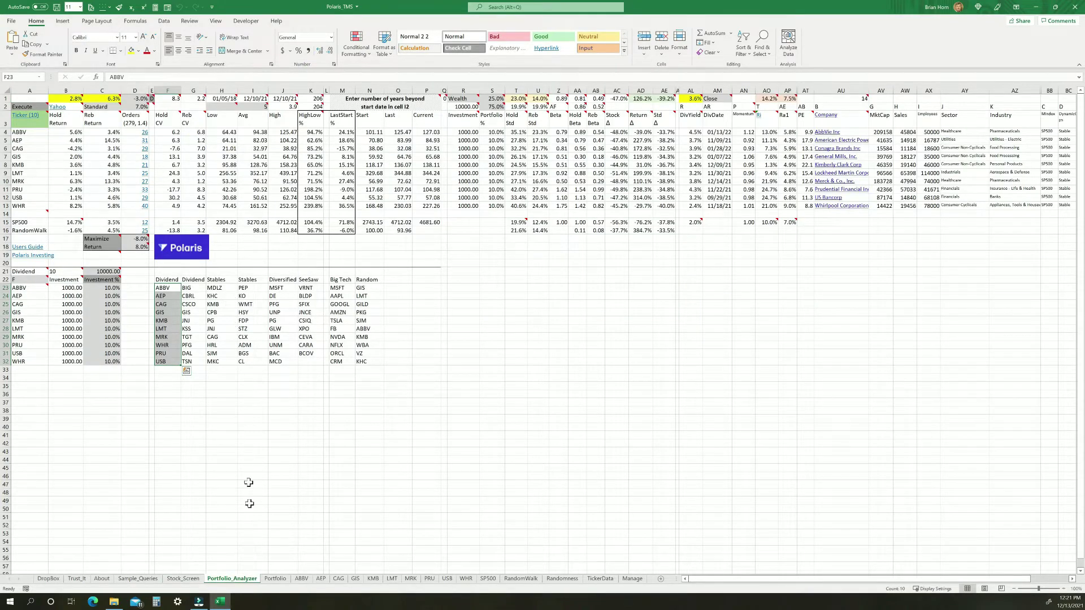
{"action": "left_click", "coordinate": [136, 579]}
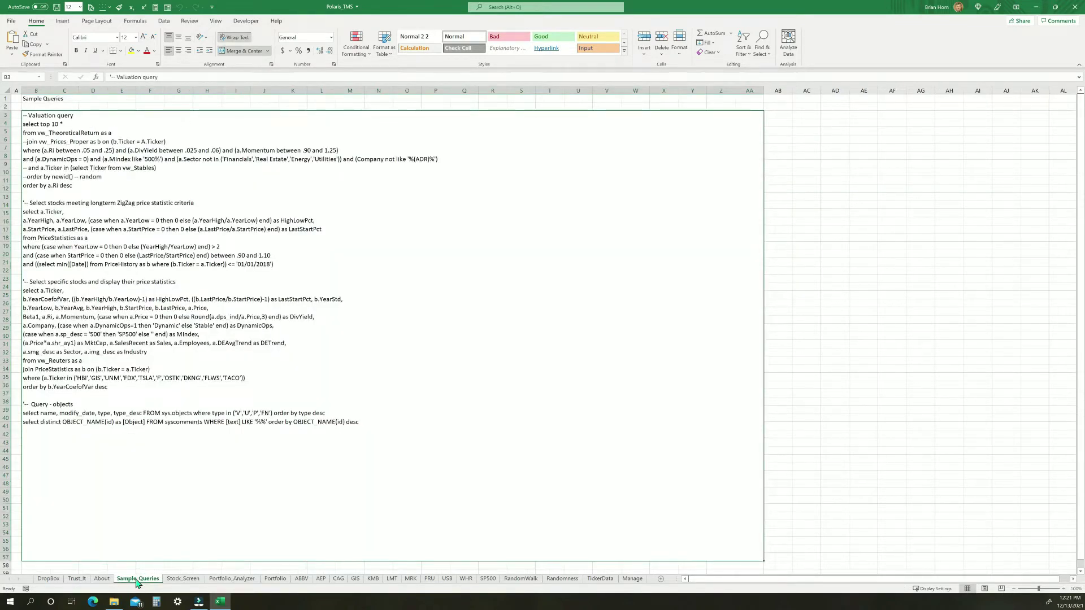
{"action": "left_click_drag", "start_coordinate": [17, 160], "coordinate": [13, 131]}
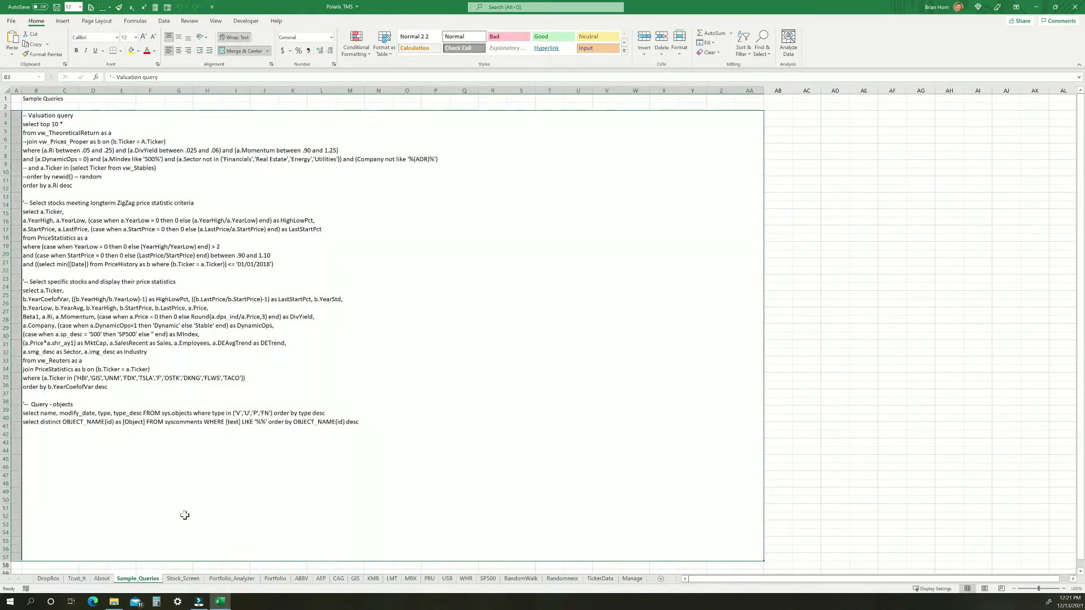
{"action": "left_click", "coordinate": [187, 580]}
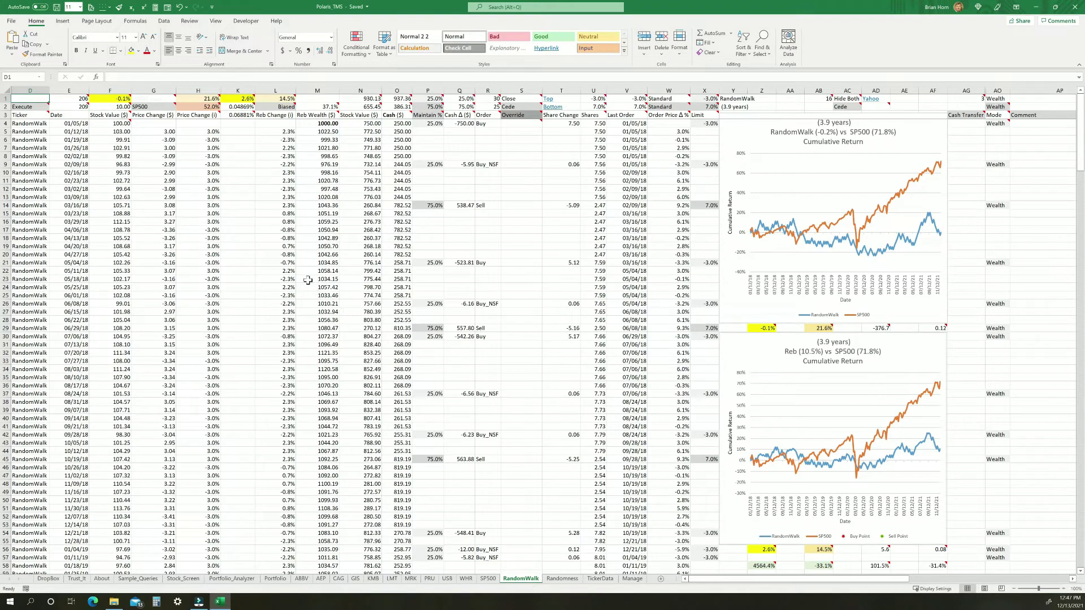
Step: Check the approach options in L2 of the RandomWalk sheet, keeping Biased, and inspect the percentage in H2
{"action": "left_click", "coordinate": [287, 108]}
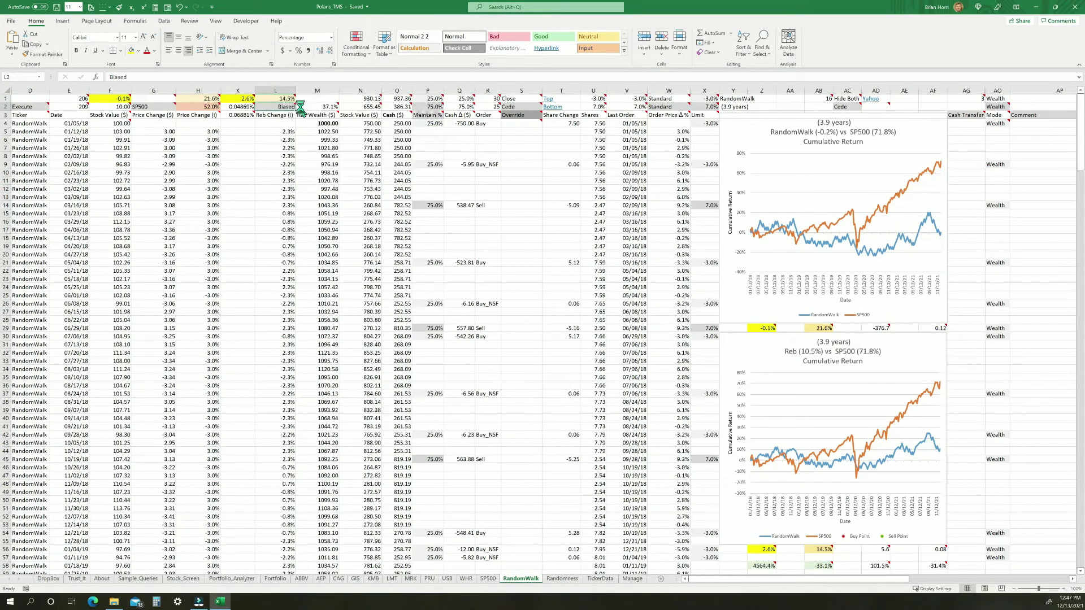
{"action": "left_click", "coordinate": [300, 107]}
{"action": "left_click", "coordinate": [280, 114]}
{"action": "left_click", "coordinate": [213, 108]}
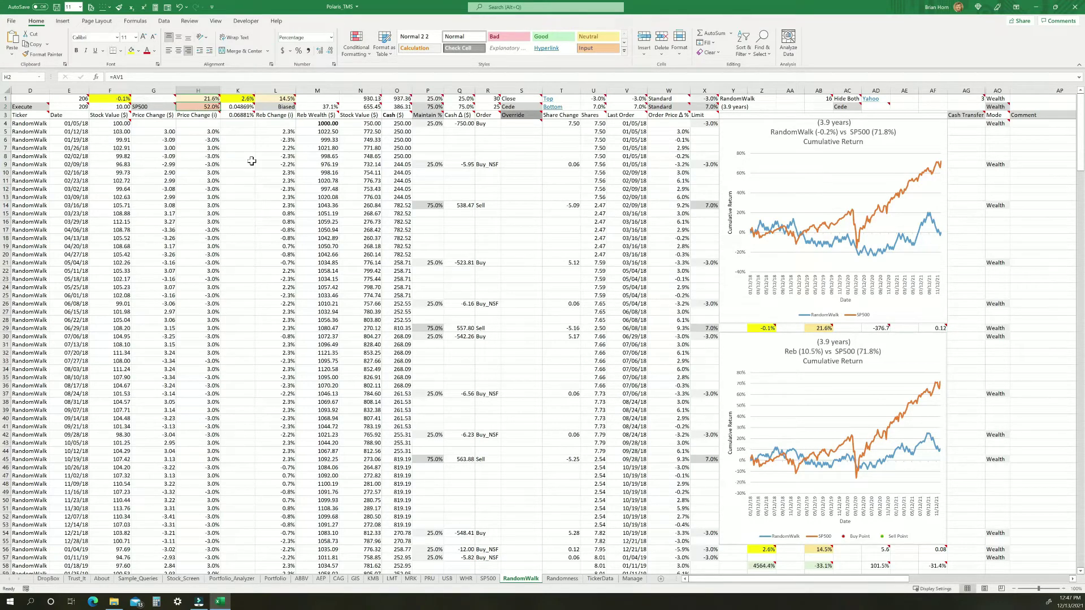
Step: Inspect the weekly price changes in G5 and H5:H7 of the RandomWalk sheet against the percentage in H2
{"action": "left_click", "coordinate": [169, 132]}
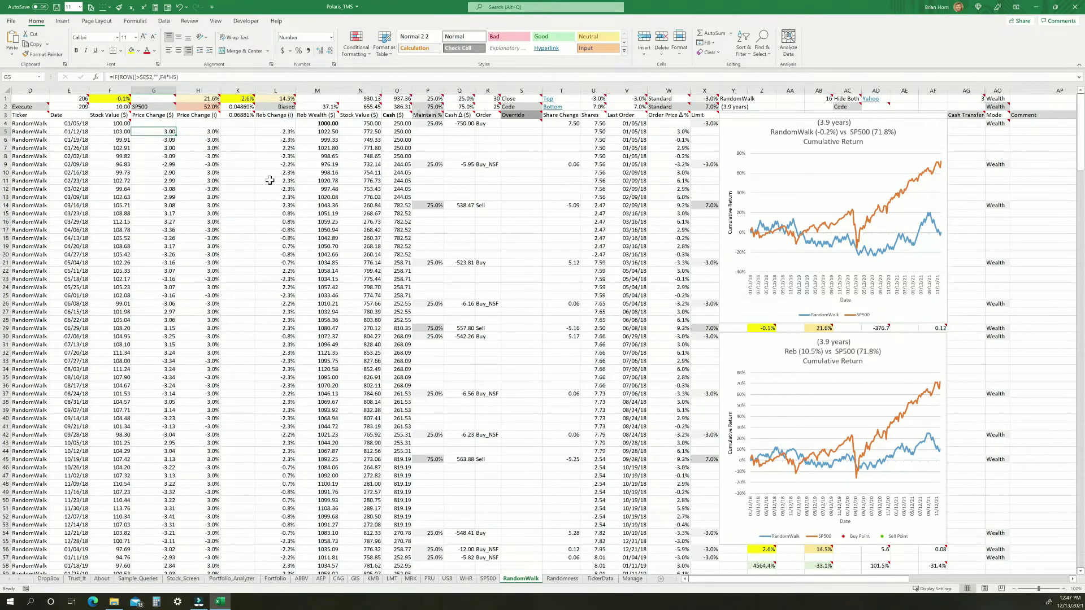
{"action": "left_click", "coordinate": [214, 132]}
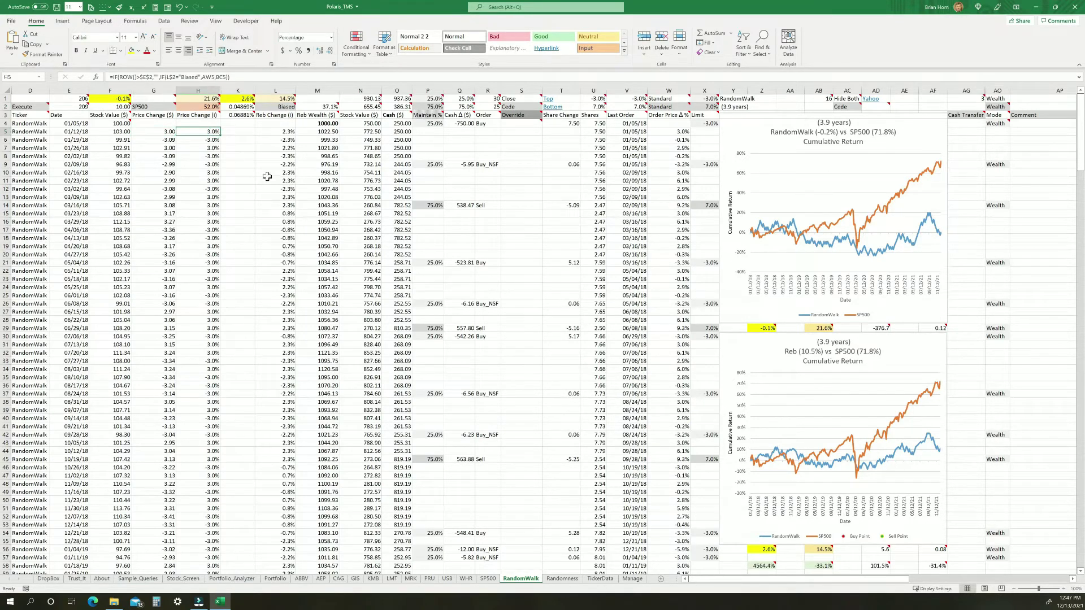
{"action": "left_click", "coordinate": [213, 141]}
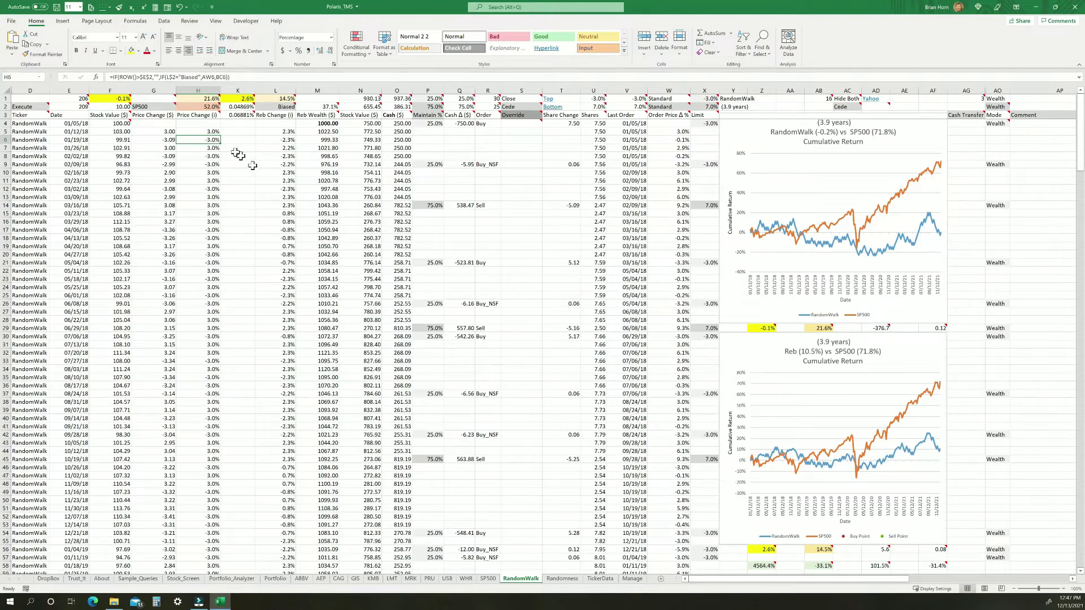
{"action": "left_click", "coordinate": [212, 132]}
{"action": "left_click", "coordinate": [213, 140]}
{"action": "left_click", "coordinate": [215, 148]}
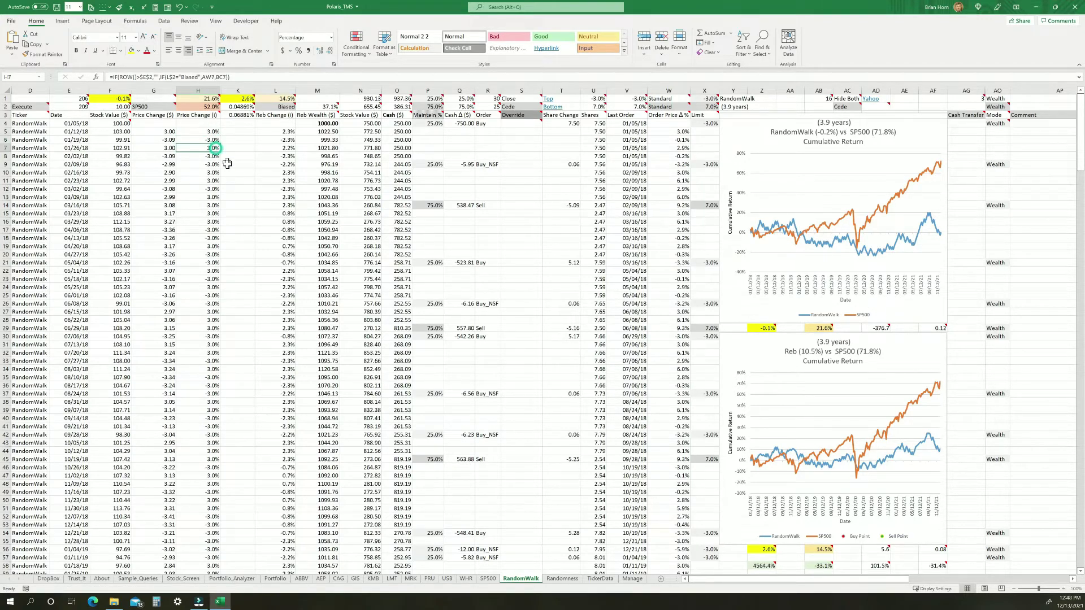
{"action": "left_click", "coordinate": [213, 108]}
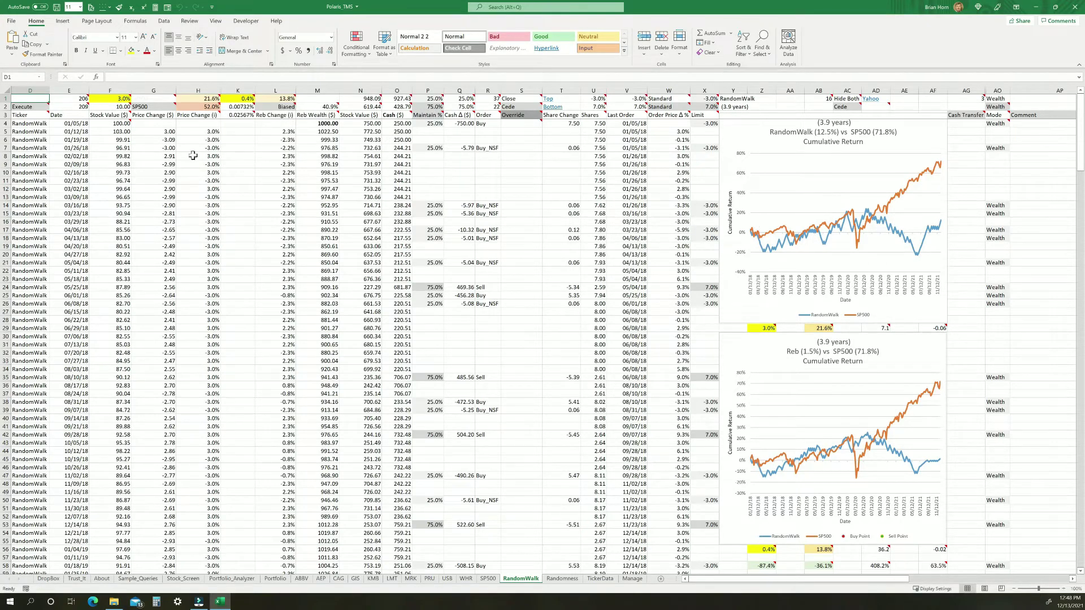
Step: Generate a new biased random walk and examine its return cells and the cumulative return charts
{"action": "left_click", "coordinate": [30, 105]}
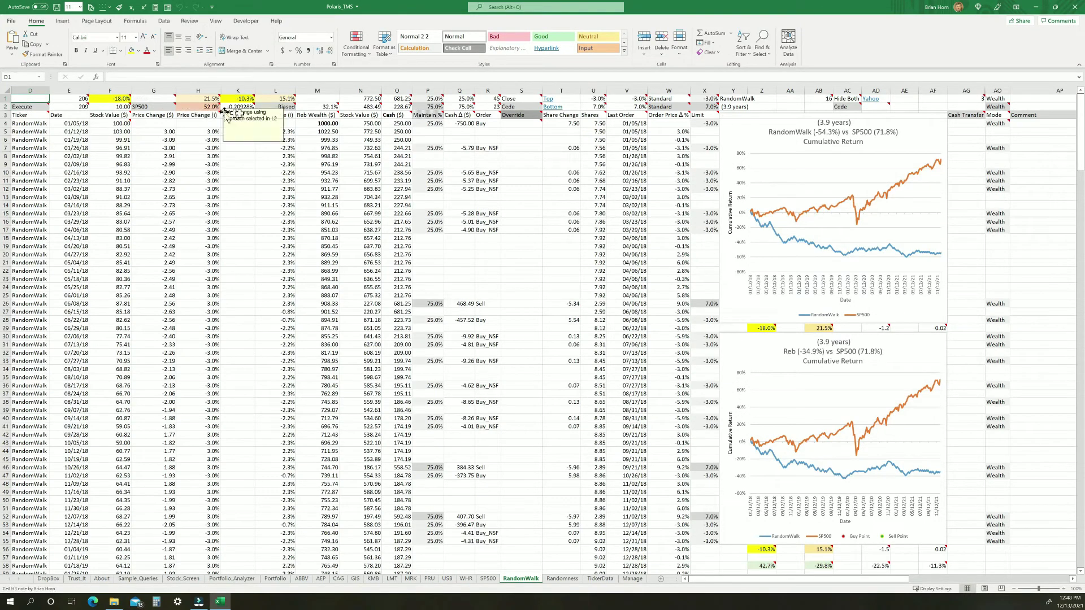
{"action": "mouse_move", "coordinate": [232, 128]}
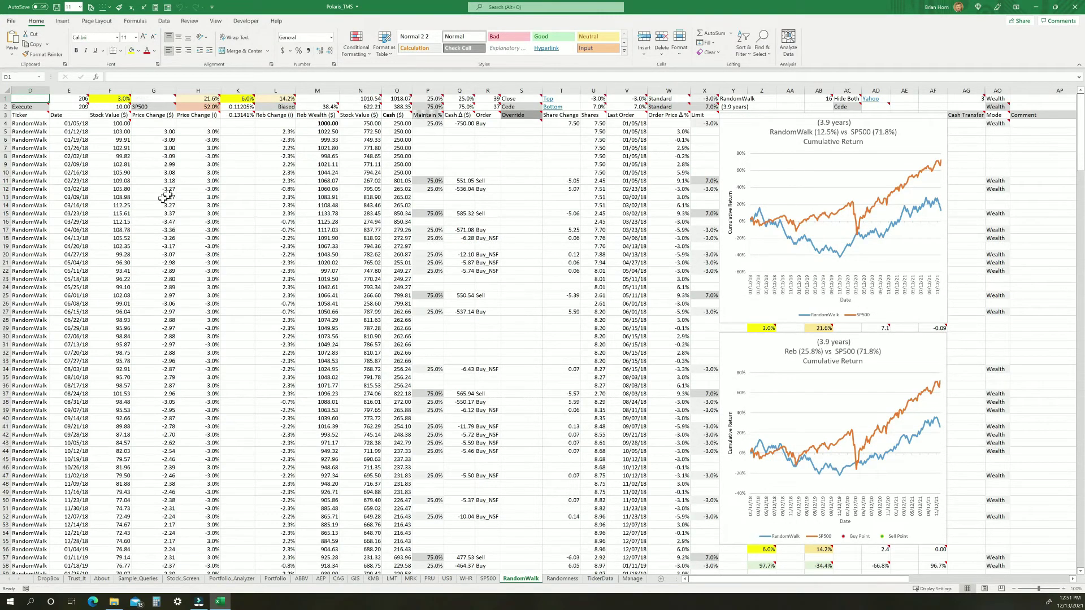
{"action": "mouse_move", "coordinate": [245, 100]}
{"action": "mouse_move", "coordinate": [125, 116]}
{"action": "mouse_move", "coordinate": [942, 217]}
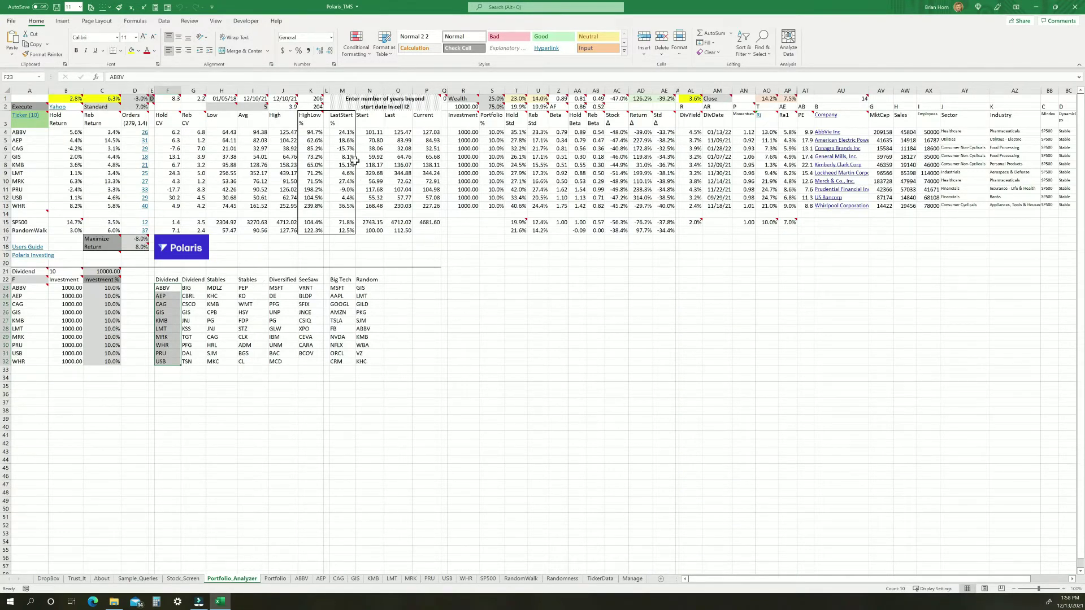
Step: Highlight the HighLow and LastStart columns on Portfolio_Analyzer and select ABBV's LastStart percentage
{"action": "left_click_drag", "start_coordinate": [310, 119], "coordinate": [342, 231]}
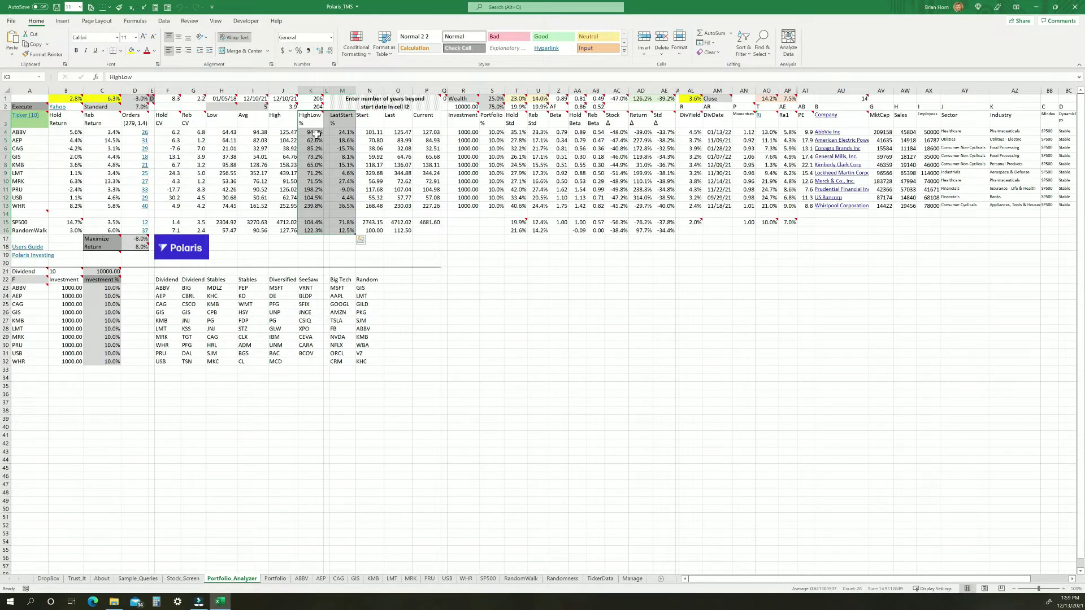
{"action": "left_click", "coordinate": [344, 132]}
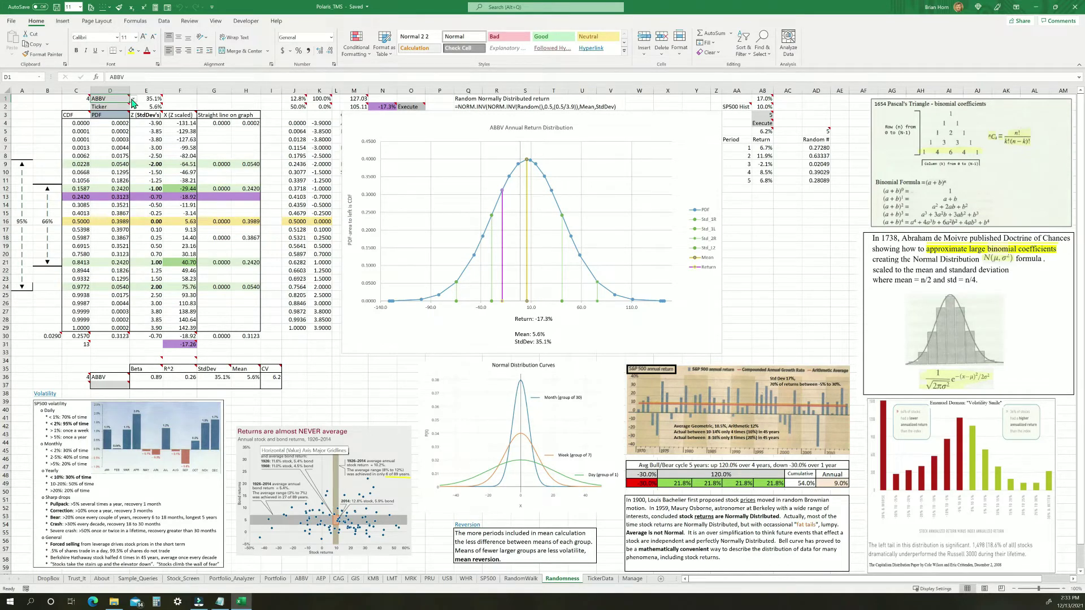
Step: Generate four random normally distributed returns for ABBV on the Randomness sheet and check its standard deviation and mean cells
{"action": "mouse_move", "coordinate": [111, 101]}
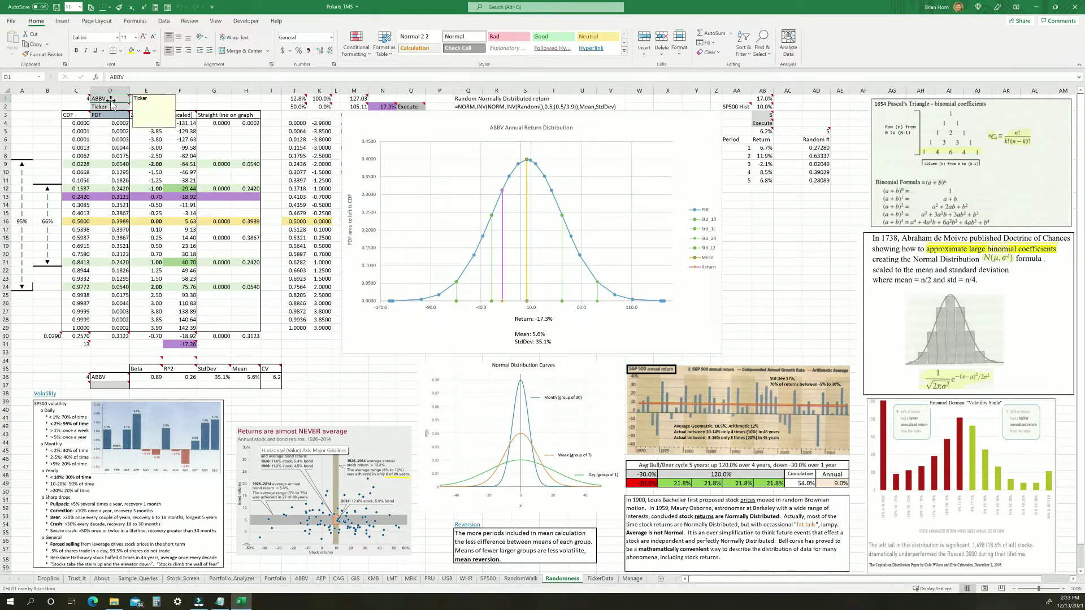
{"action": "left_click", "coordinate": [410, 108]}
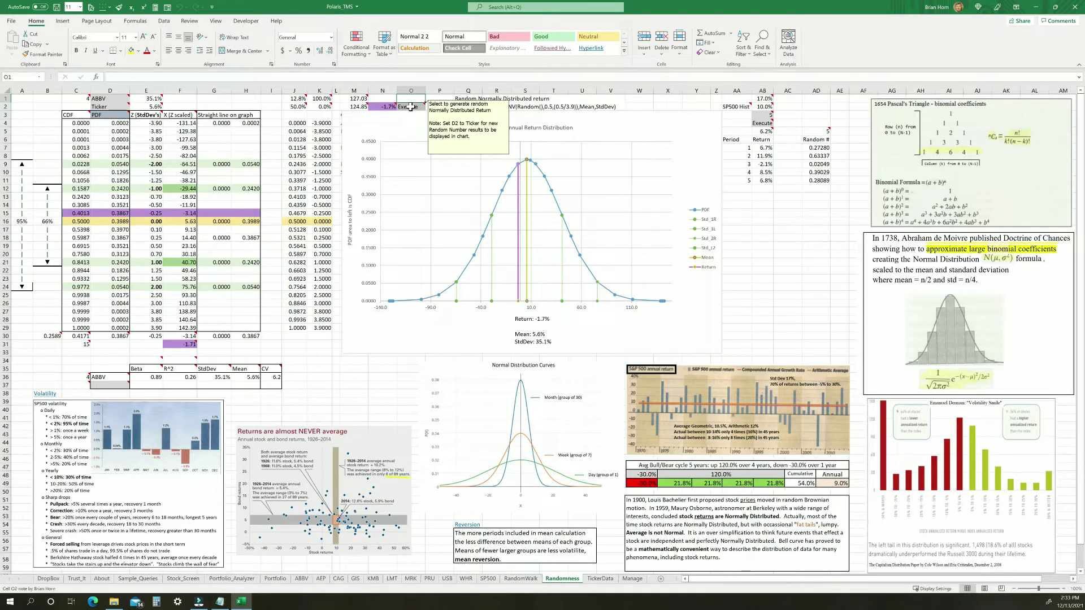
{"action": "left_click", "coordinate": [410, 108]}
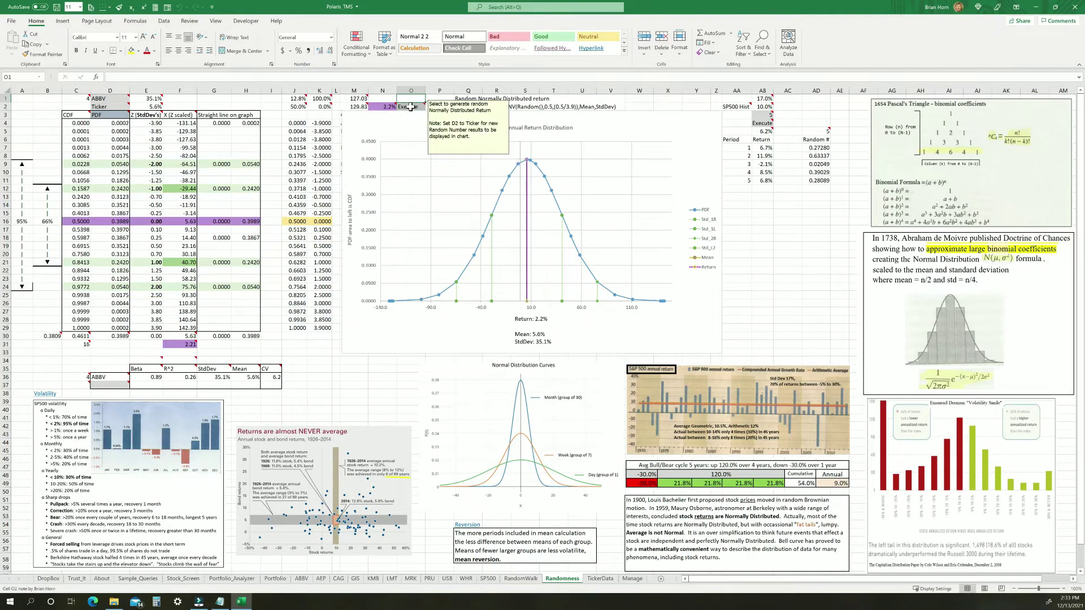
{"action": "left_click", "coordinate": [411, 107]}
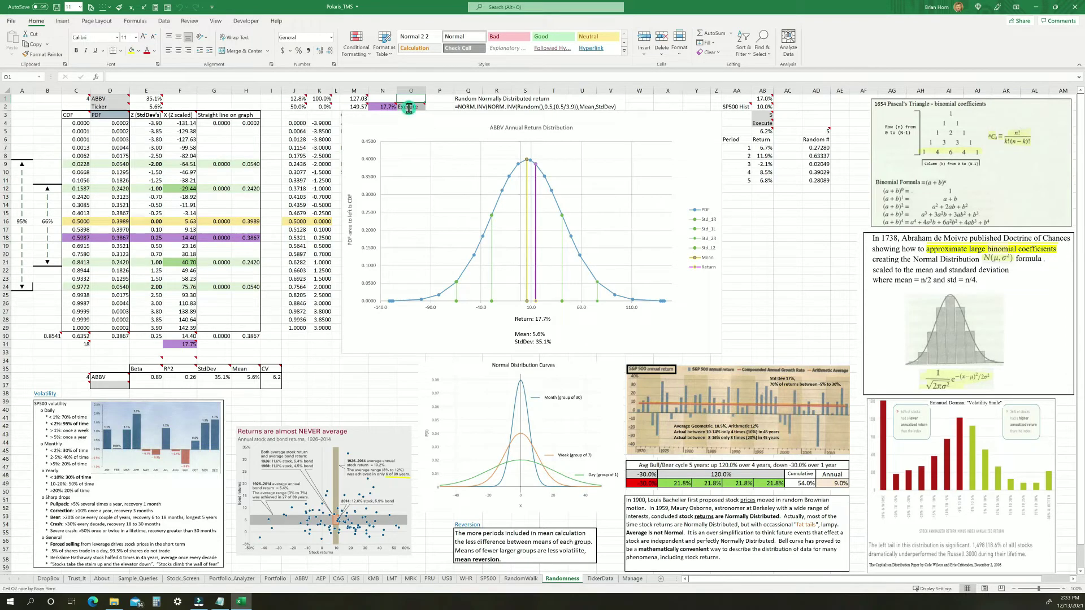
{"action": "left_click", "coordinate": [410, 107]}
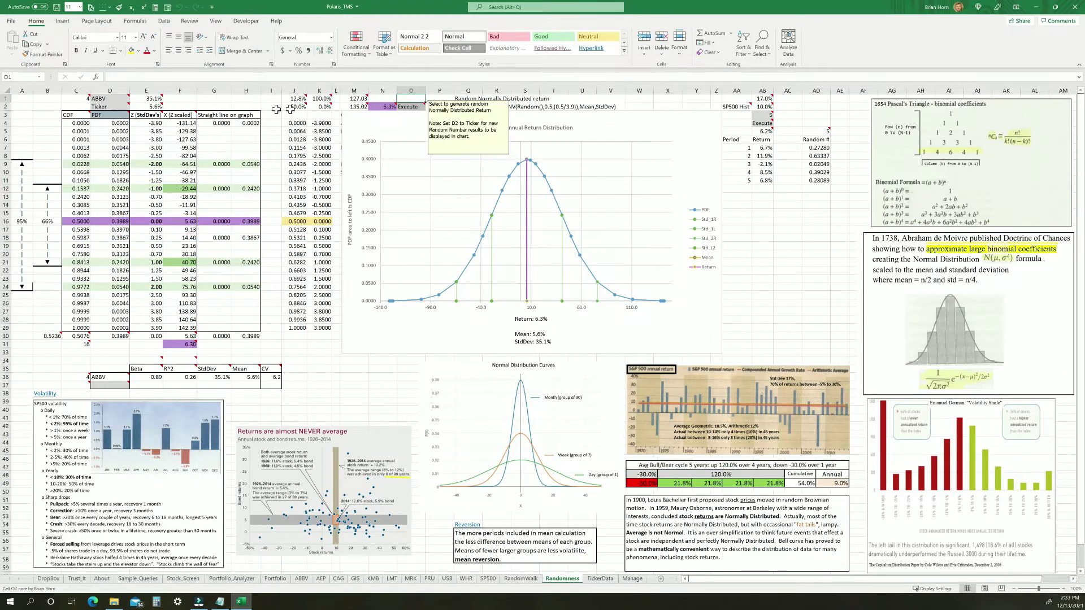
{"action": "mouse_move", "coordinate": [154, 99]}
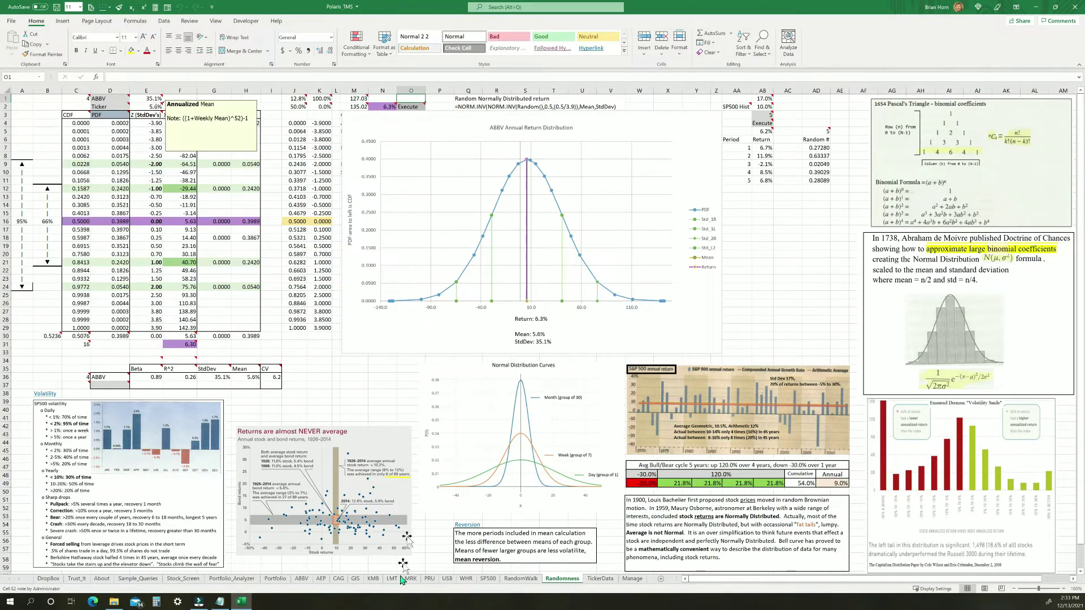
Step: View the ABBV sheet's weekly price and rebalancing data, and return to the Randomness sheet
{"action": "left_click", "coordinate": [302, 580]}
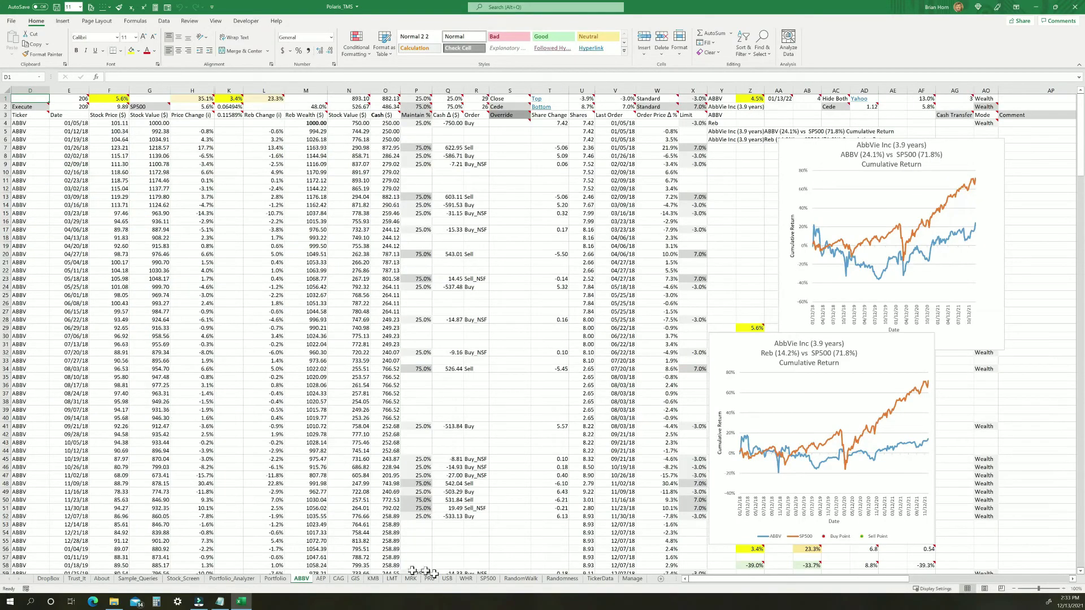
{"action": "left_click", "coordinate": [562, 579]}
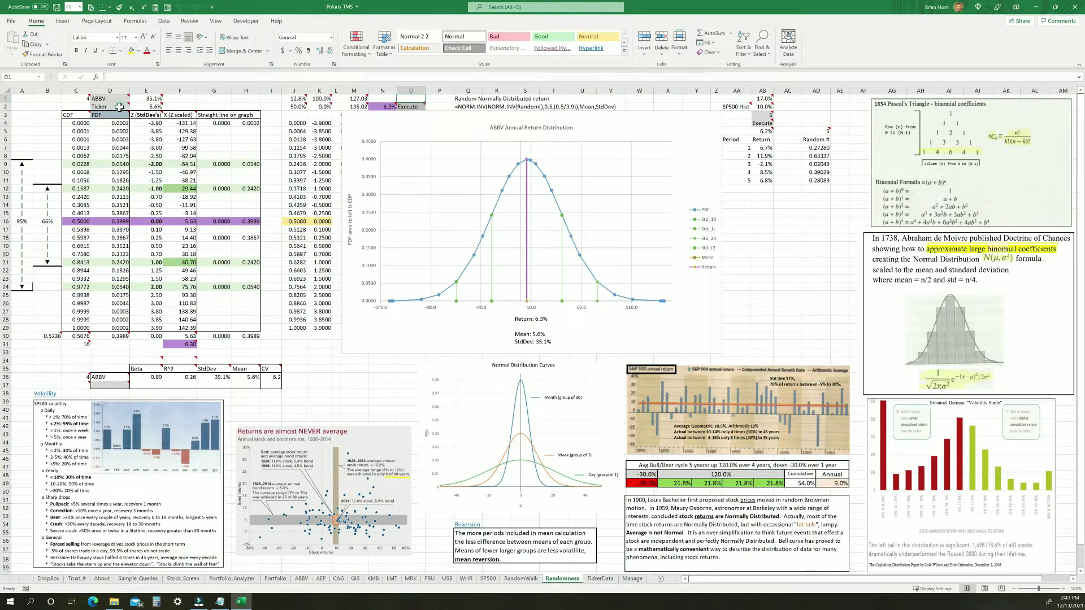
Step: Set the ticker in D1 of the Randomness sheet to SP500 for the annual return distribution
{"action": "left_click", "coordinate": [120, 107]}
{"action": "mouse_move", "coordinate": [121, 114]}
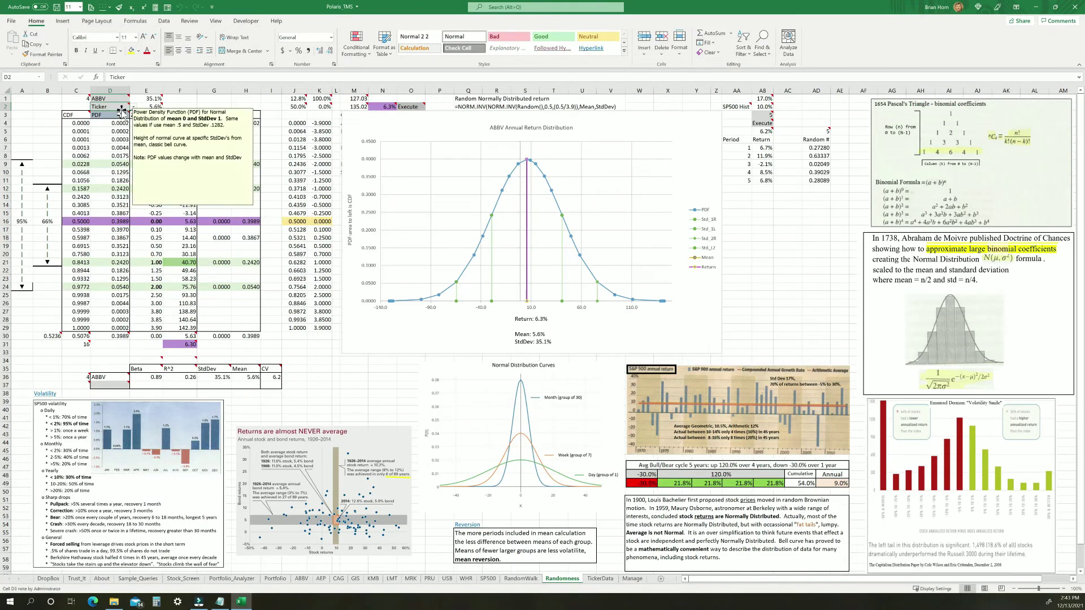
{"action": "left_click", "coordinate": [127, 100]}
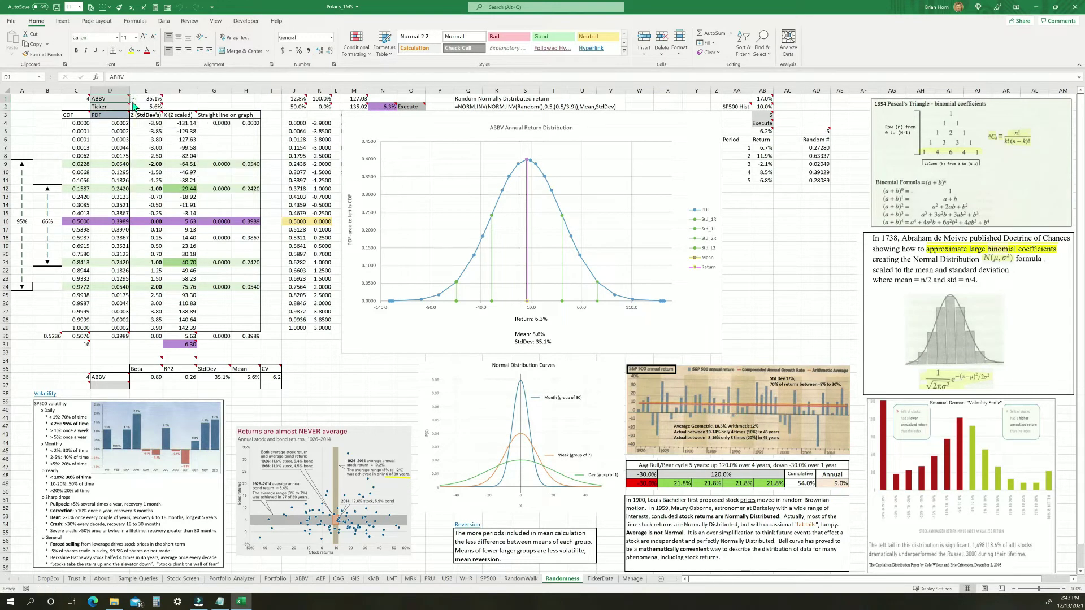
{"action": "left_click", "coordinate": [133, 99]}
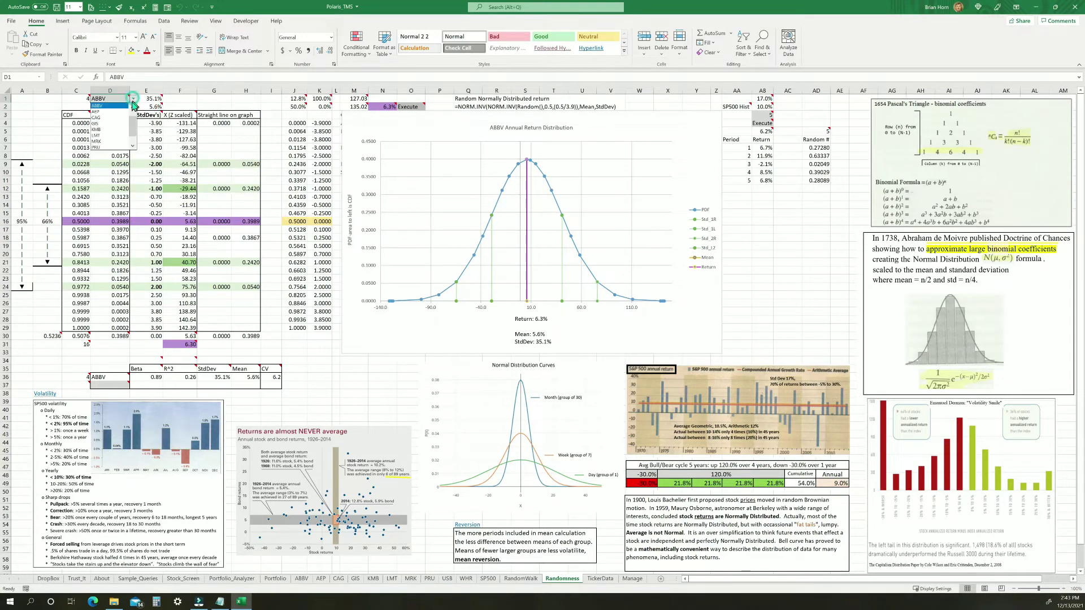
{"action": "left_click", "coordinate": [133, 146]}
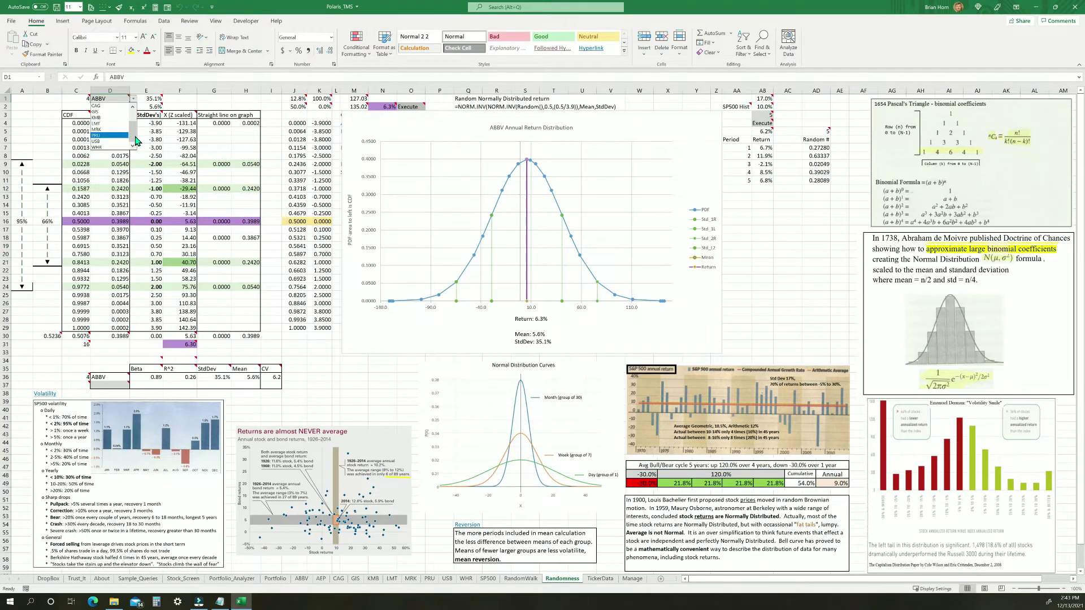
{"action": "left_click_drag", "start_coordinate": [135, 137], "coordinate": [135, 128]}
{"action": "left_click", "coordinate": [104, 108]}
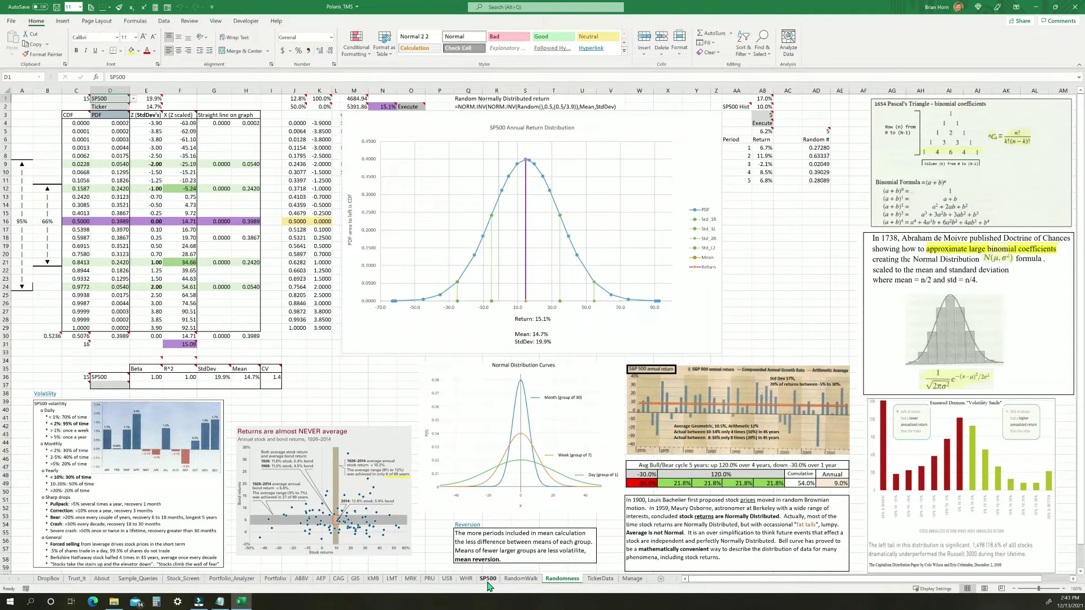
Step: Generate new random normally distributed returns for SP500 by executing the simulation in O2
{"action": "left_click", "coordinate": [413, 106]}
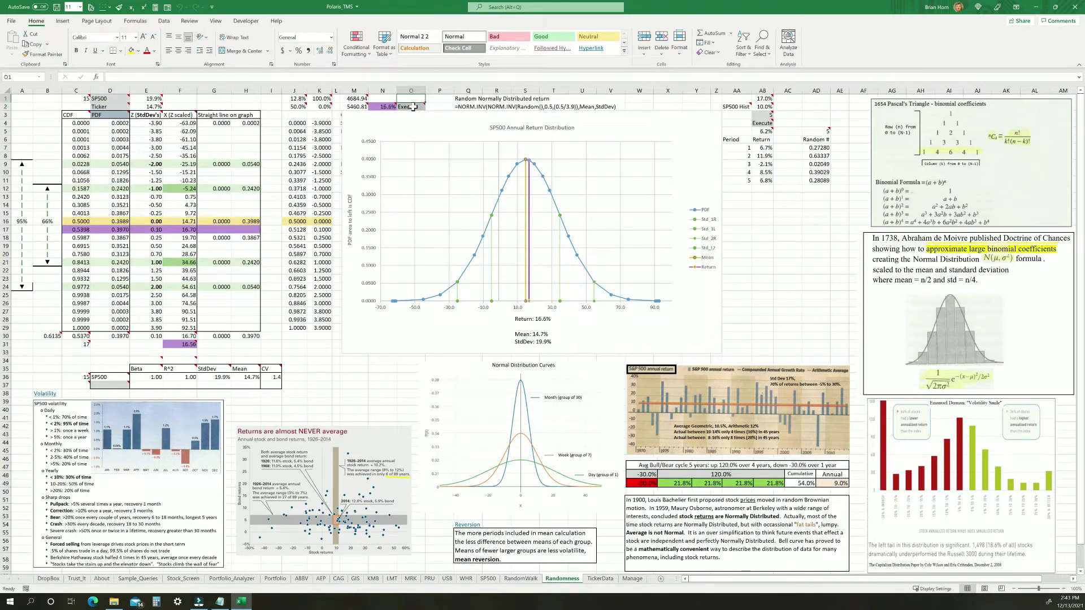
{"action": "left_click", "coordinate": [413, 106]}
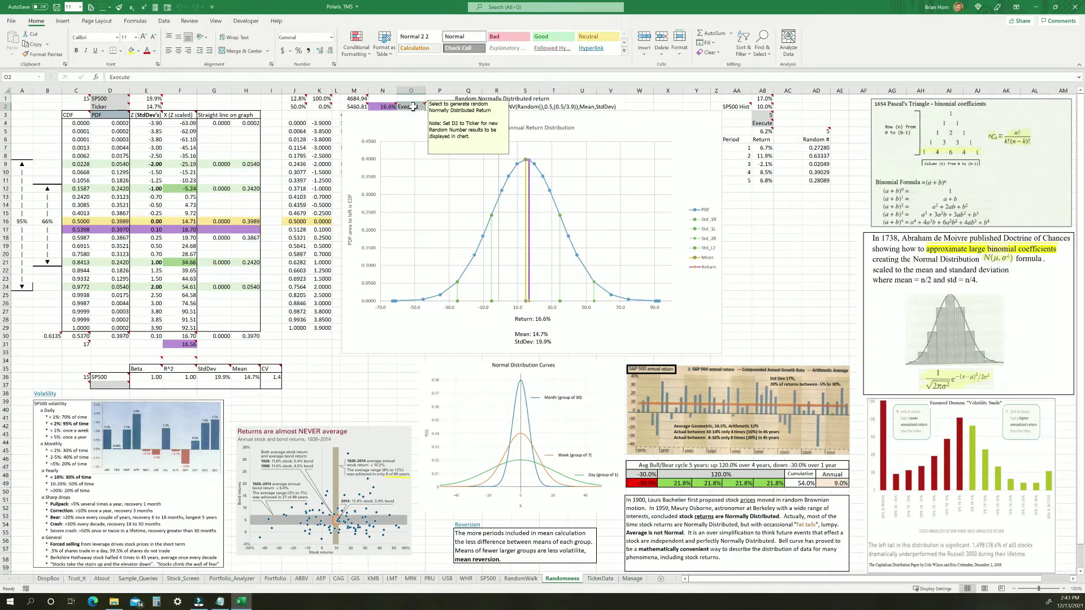
{"action": "left_click", "coordinate": [413, 107]}
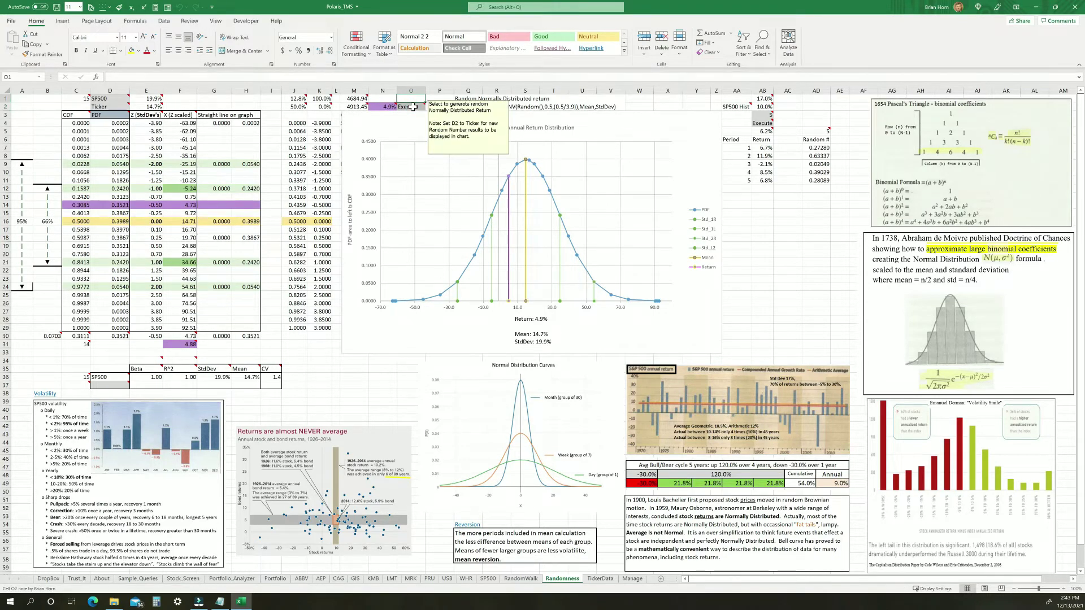
Step: Set the distribution source in D2 to SP500 Hist and select its standard deviation and mean in AB1:AB2
{"action": "left_click", "coordinate": [110, 107]}
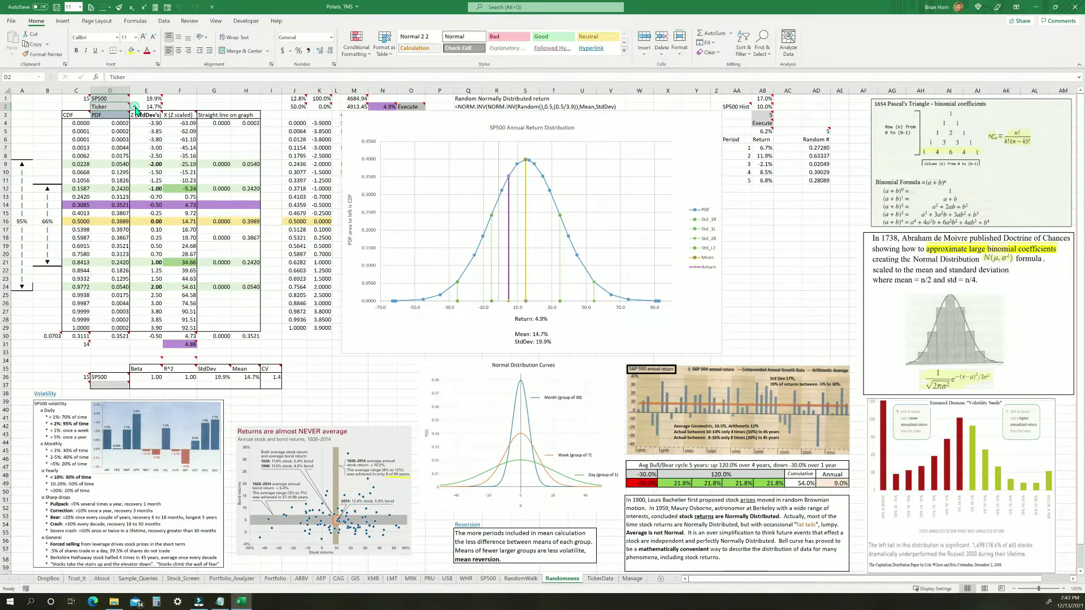
{"action": "left_click", "coordinate": [133, 107]}
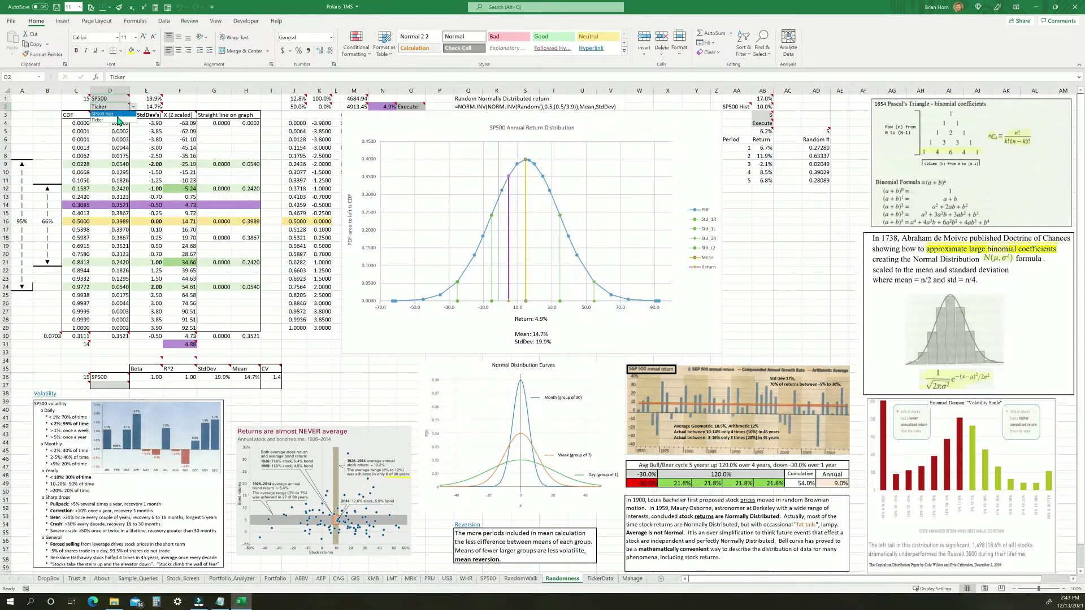
{"action": "left_click", "coordinate": [105, 114]}
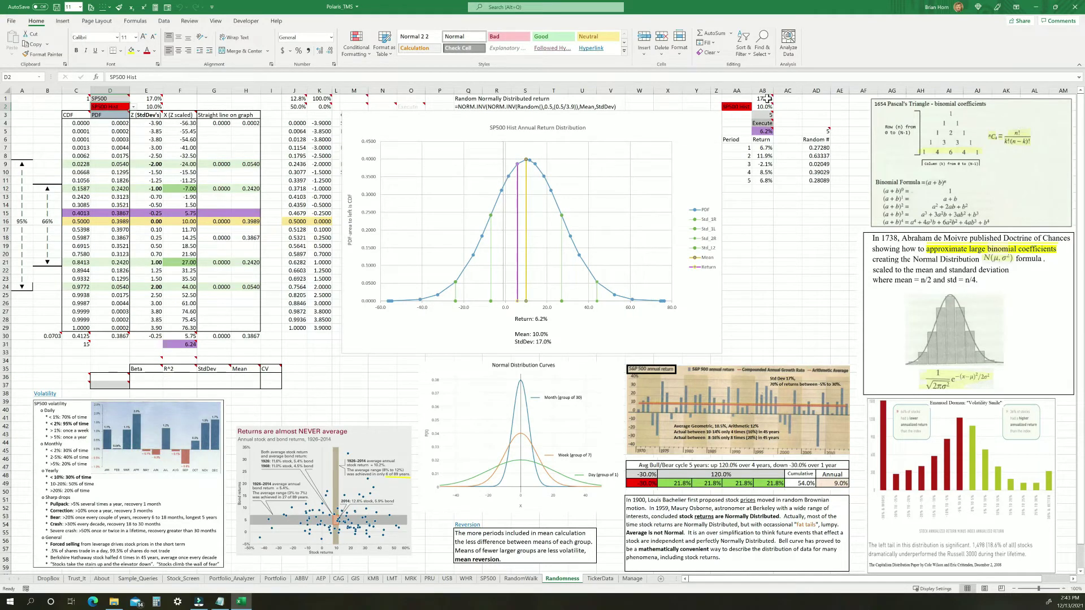
{"action": "left_click_drag", "start_coordinate": [766, 99], "coordinate": [765, 107]}
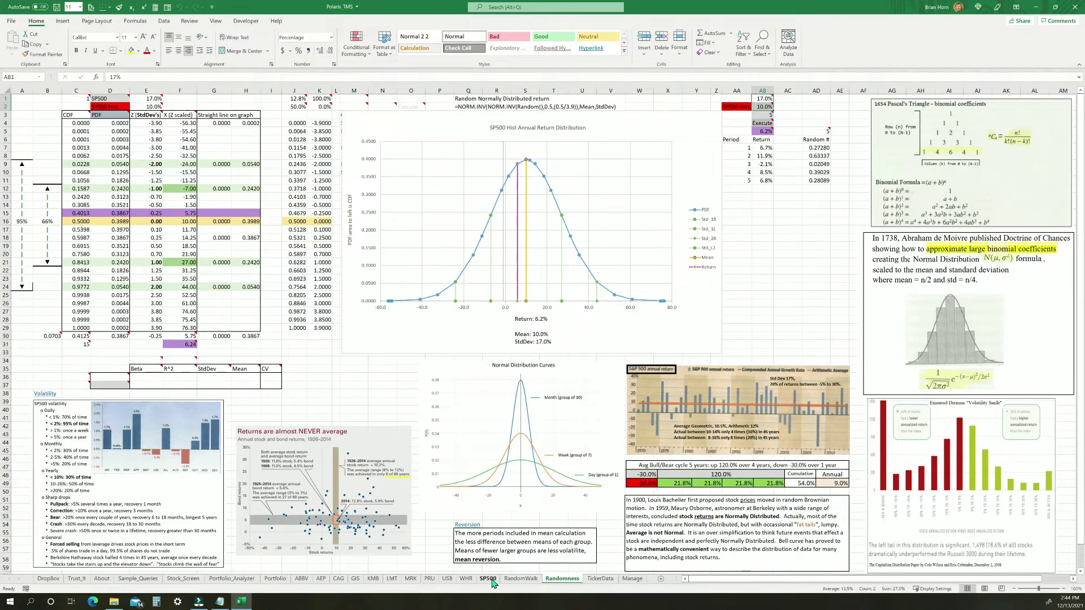
Step: Re-run the five-period SP500 Hist return simulation several times and select the period returns in AB7:AB11
{"action": "left_click", "coordinate": [758, 123]}
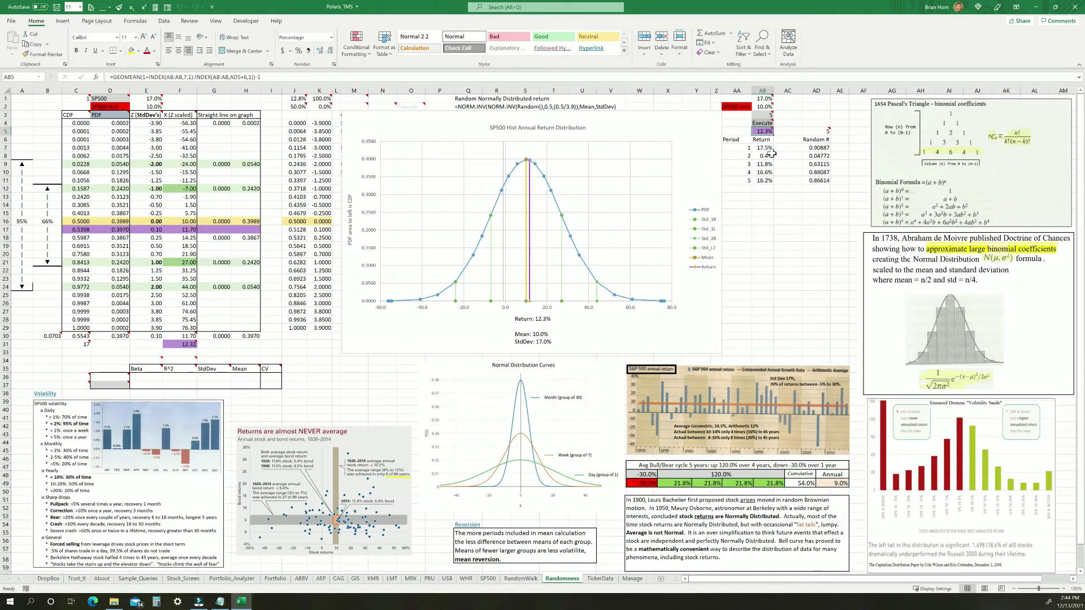
{"action": "left_click", "coordinate": [761, 123]}
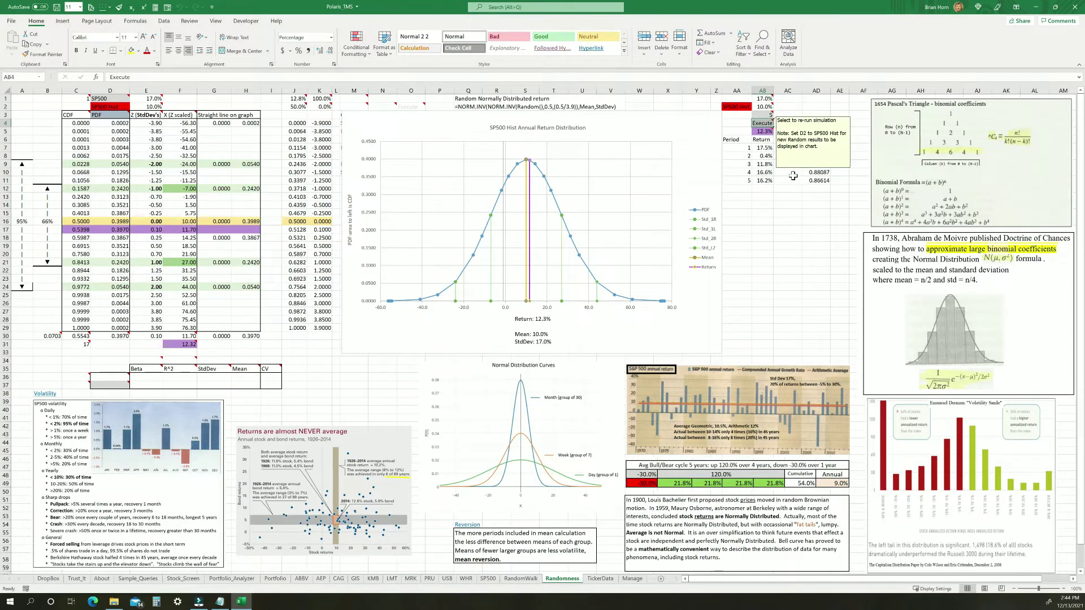
{"action": "mouse_move", "coordinate": [768, 99]}
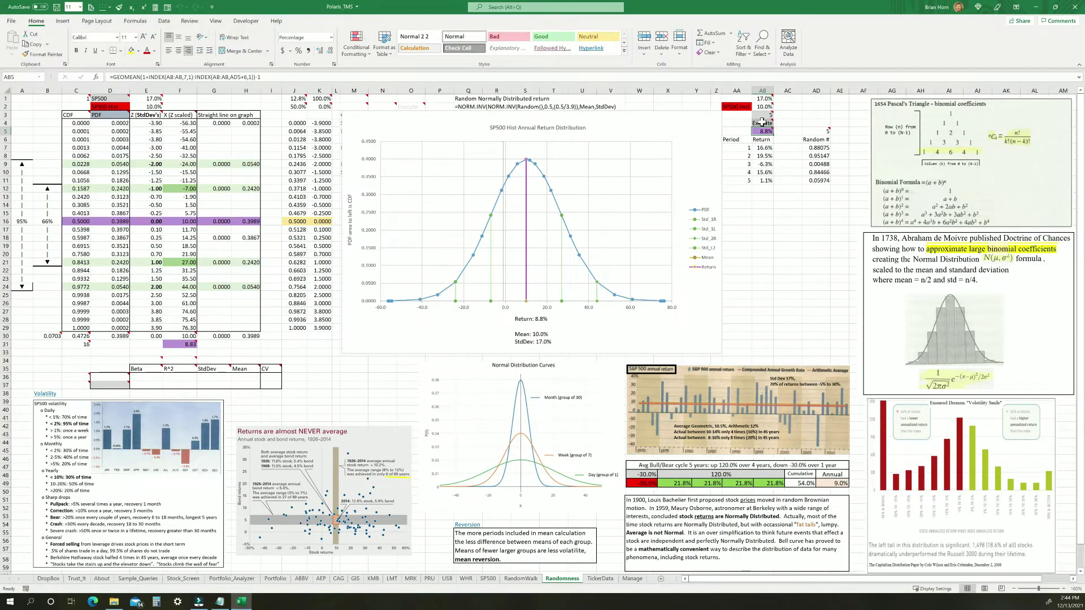
{"action": "left_click", "coordinate": [762, 122]}
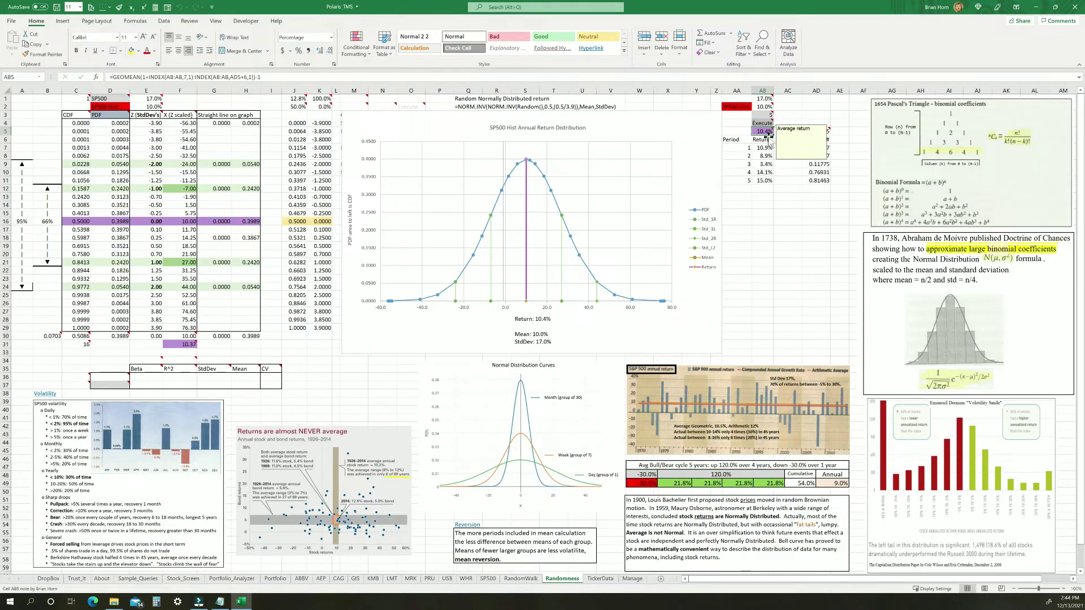
{"action": "left_click_drag", "start_coordinate": [763, 148], "coordinate": [766, 181]}
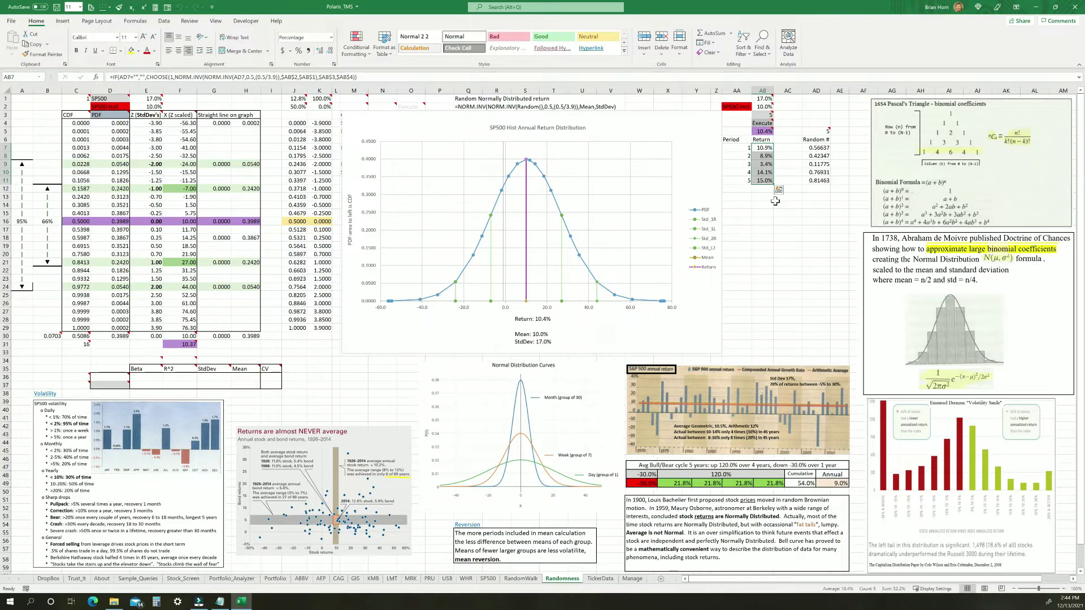
Step: Set the number of simulated periods in AB3 to 25 and run the return simulation twice
{"action": "left_click", "coordinate": [760, 111]}
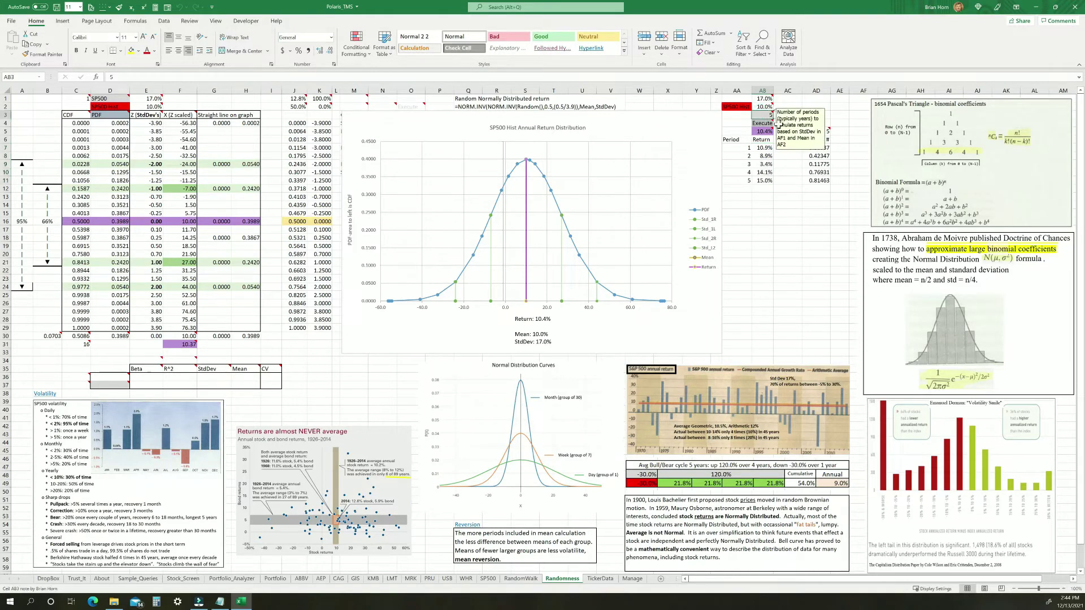
{"action": "left_click", "coordinate": [778, 116]}
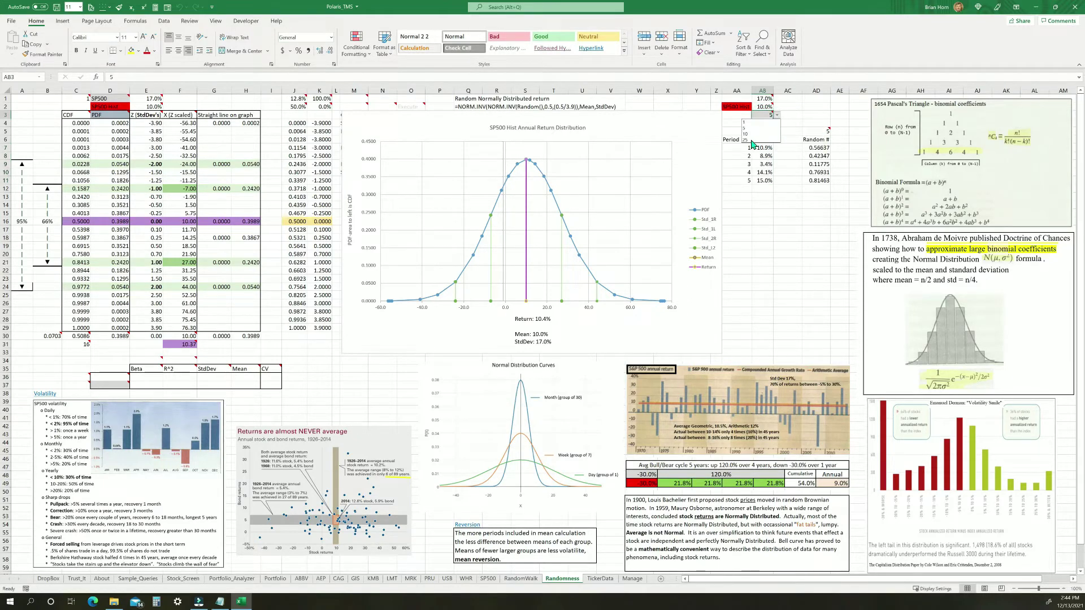
{"action": "left_click", "coordinate": [769, 146]}
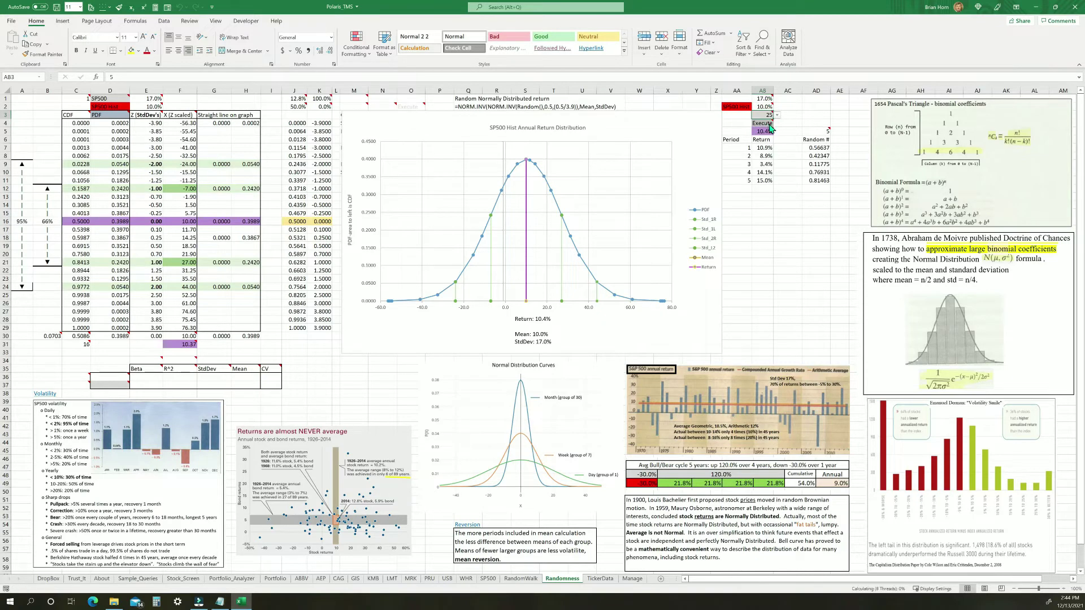
{"action": "left_click", "coordinate": [765, 123]}
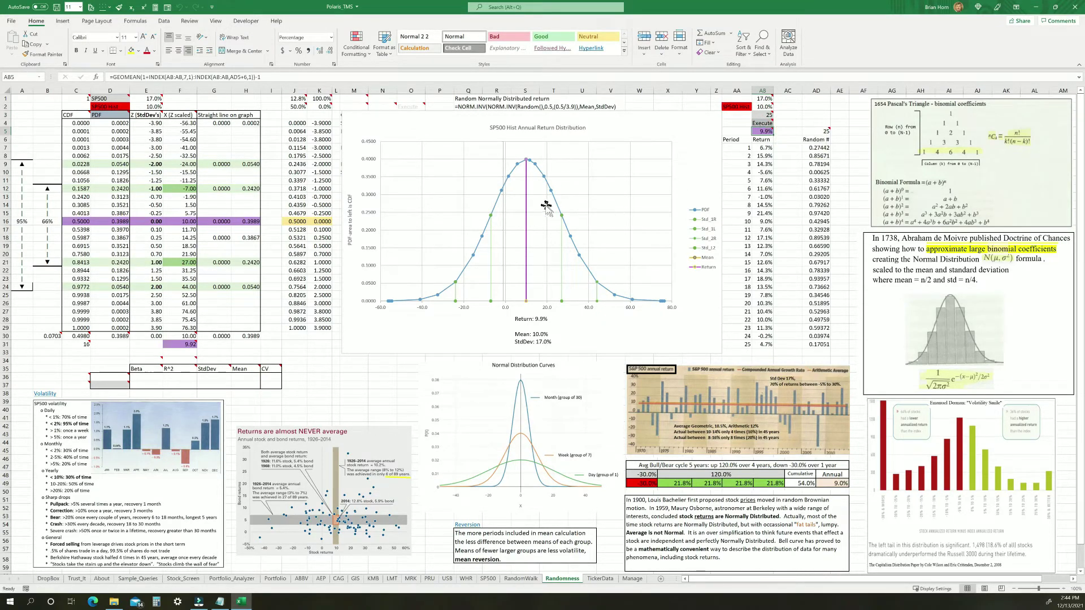
{"action": "left_click", "coordinate": [765, 124]}
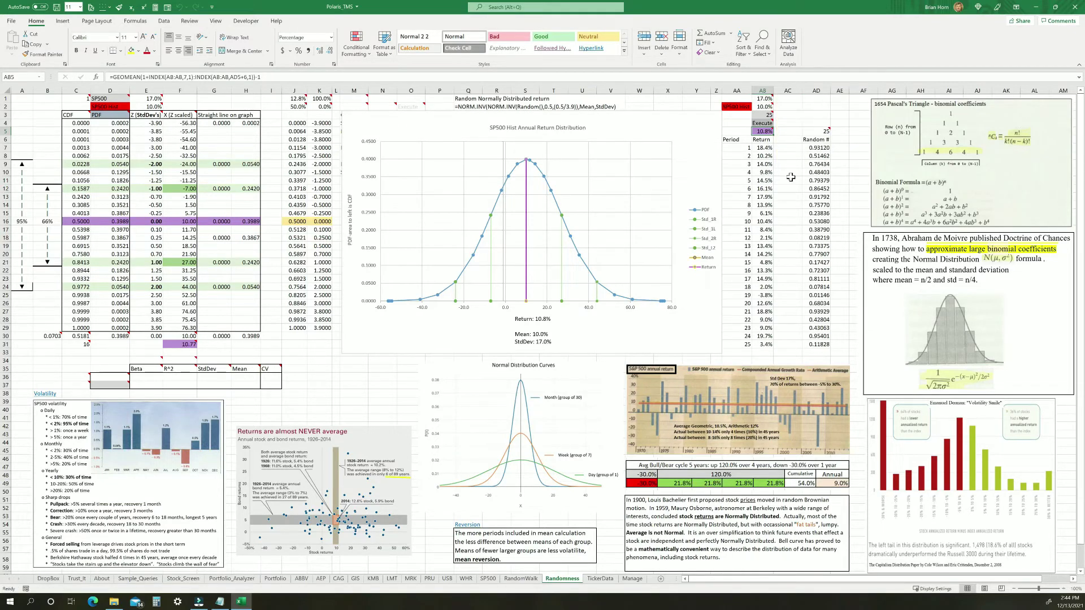
Step: Set the number of simulated periods in AB3 to 5 and re-run the return simulation
{"action": "mouse_move", "coordinate": [761, 127]}
{"action": "left_click", "coordinate": [763, 116]}
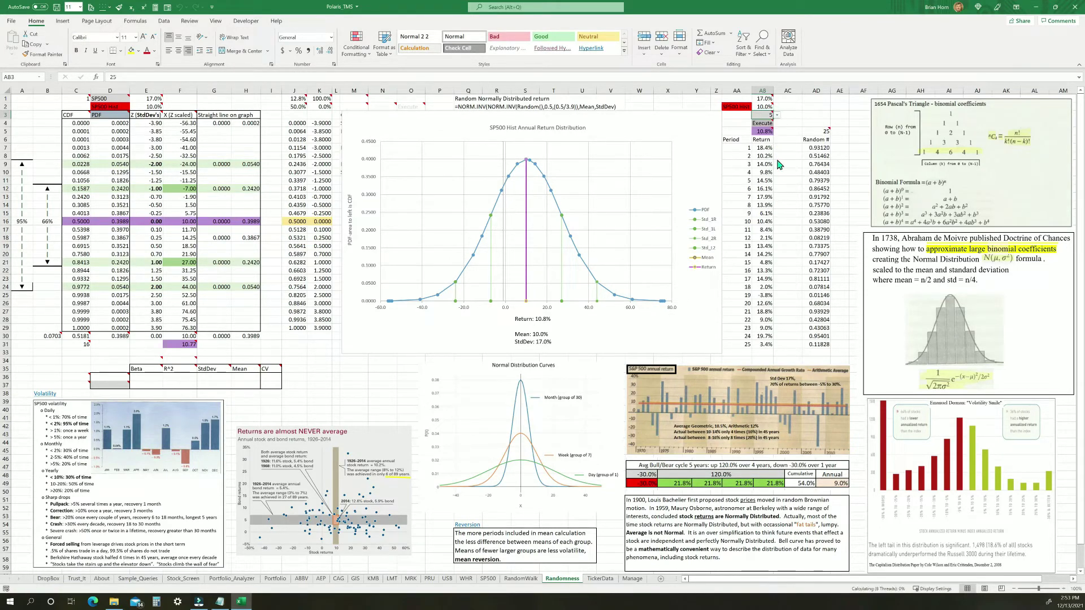
{"action": "key", "text": "F9"}
{"action": "left_click", "coordinate": [765, 132]}
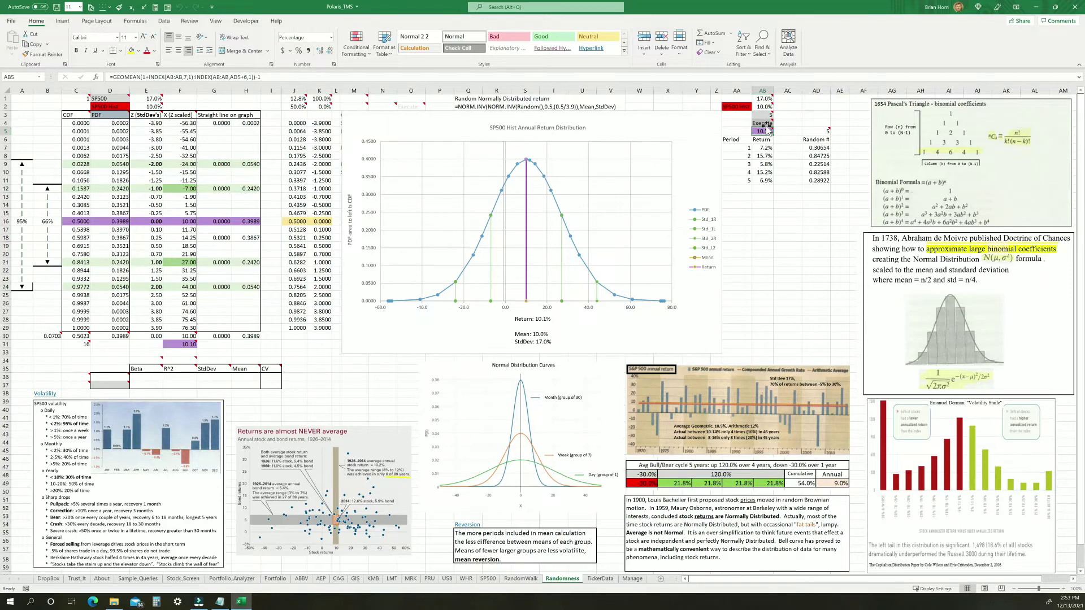
{"action": "key", "text": "F9"}
Step: Set the number of simulated periods in AB3 to 10 and run the return simulation
{"action": "left_click", "coordinate": [767, 116]}
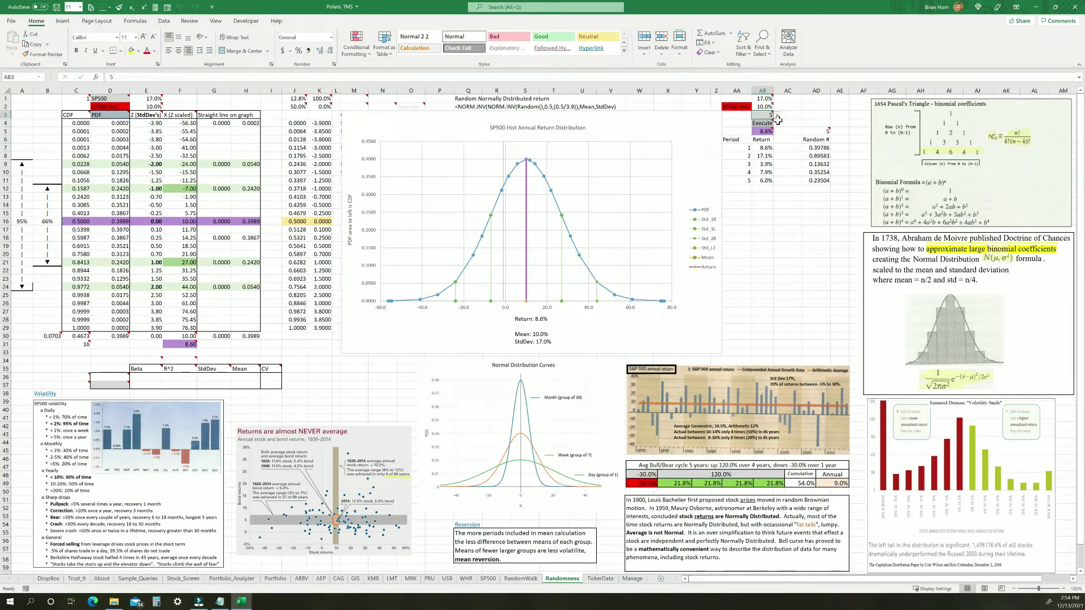
{"action": "left_click", "coordinate": [777, 116]}
{"action": "left_click", "coordinate": [761, 132]}
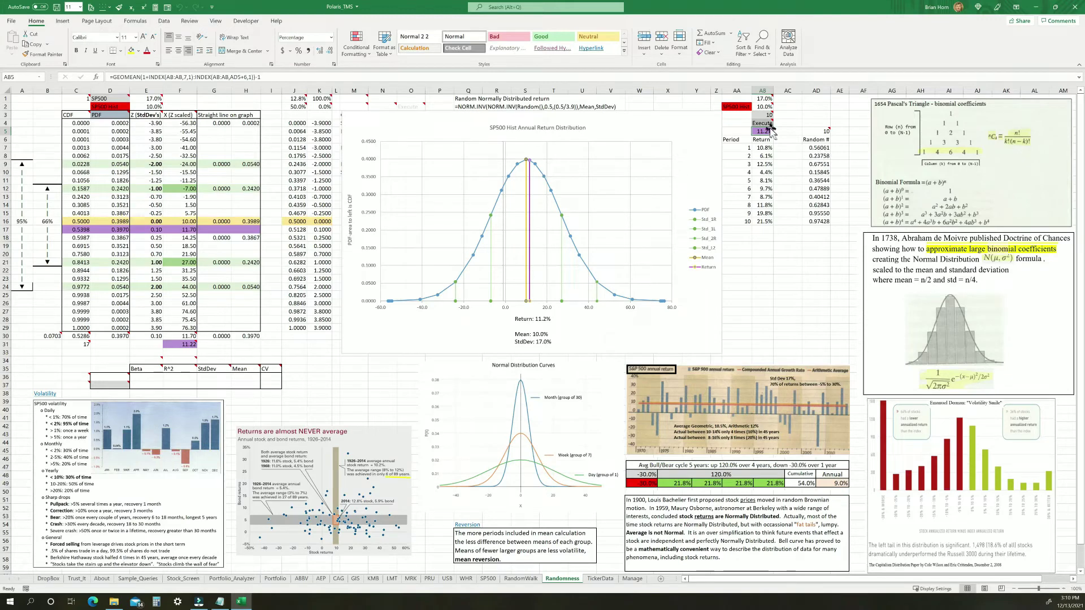
{"action": "mouse_move", "coordinate": [761, 123]}
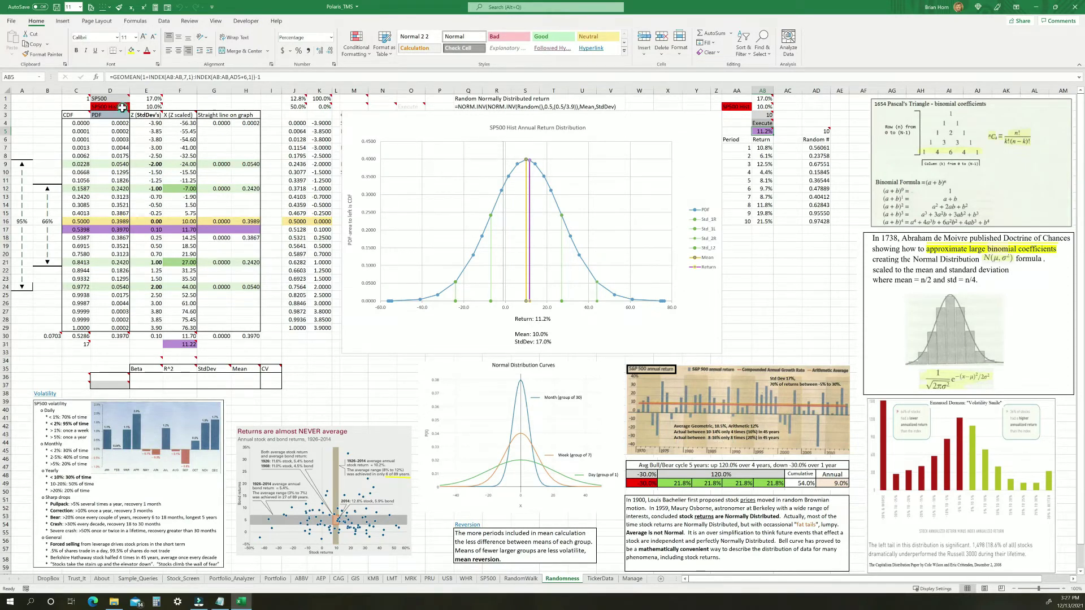
Step: Switch the distribution source in D2 to Ticker and set the ticker in D1 to ABBV
{"action": "left_click", "coordinate": [123, 107]}
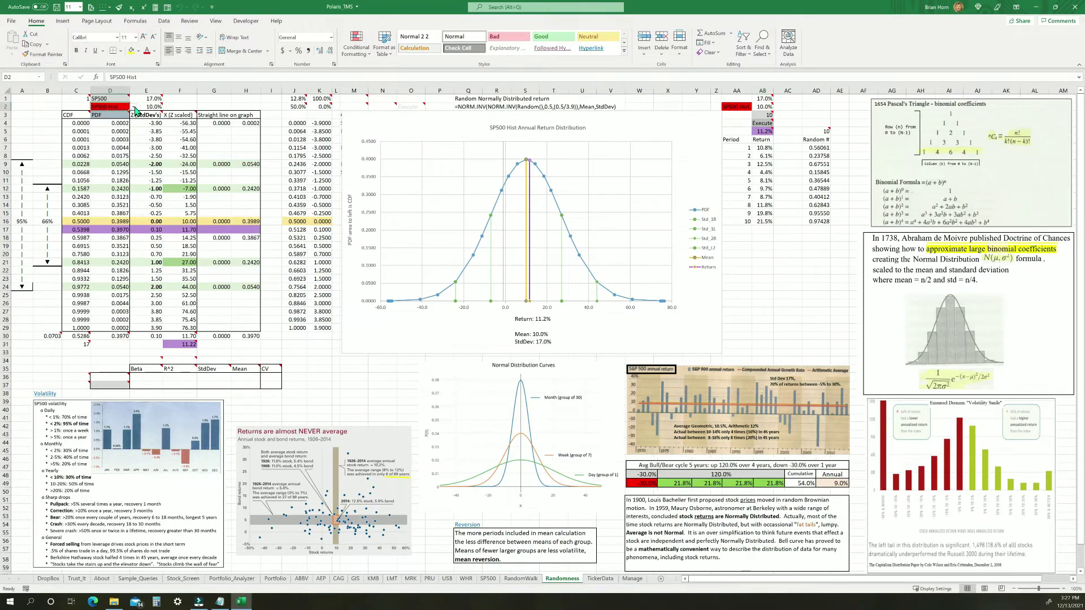
{"action": "left_click", "coordinate": [134, 107]}
{"action": "left_click", "coordinate": [130, 119]}
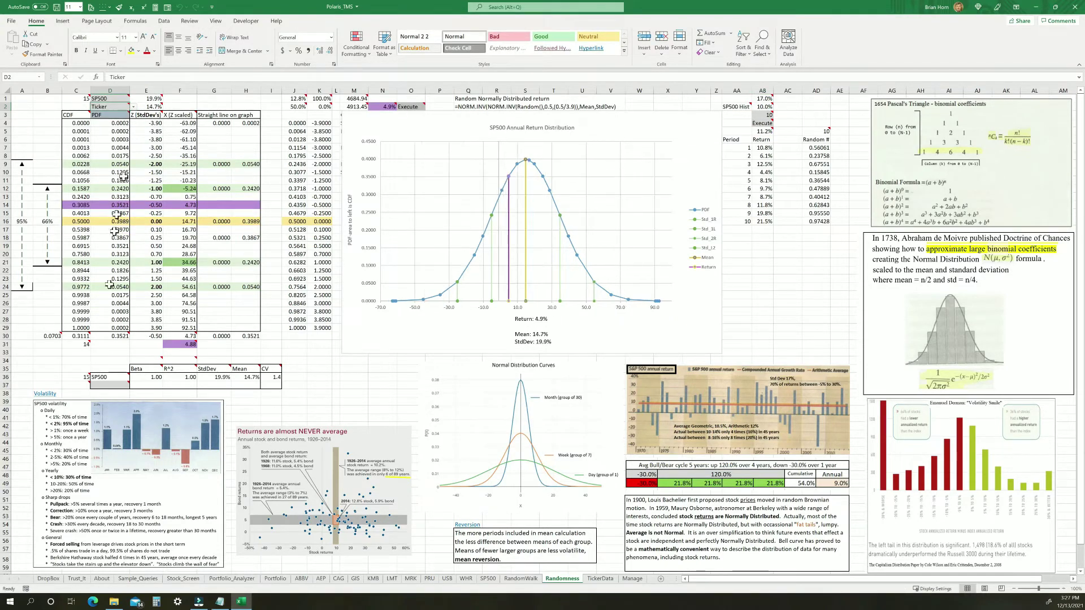
{"action": "left_click", "coordinate": [117, 98]}
{"action": "left_click", "coordinate": [134, 99]}
{"action": "left_click", "coordinate": [115, 107]}
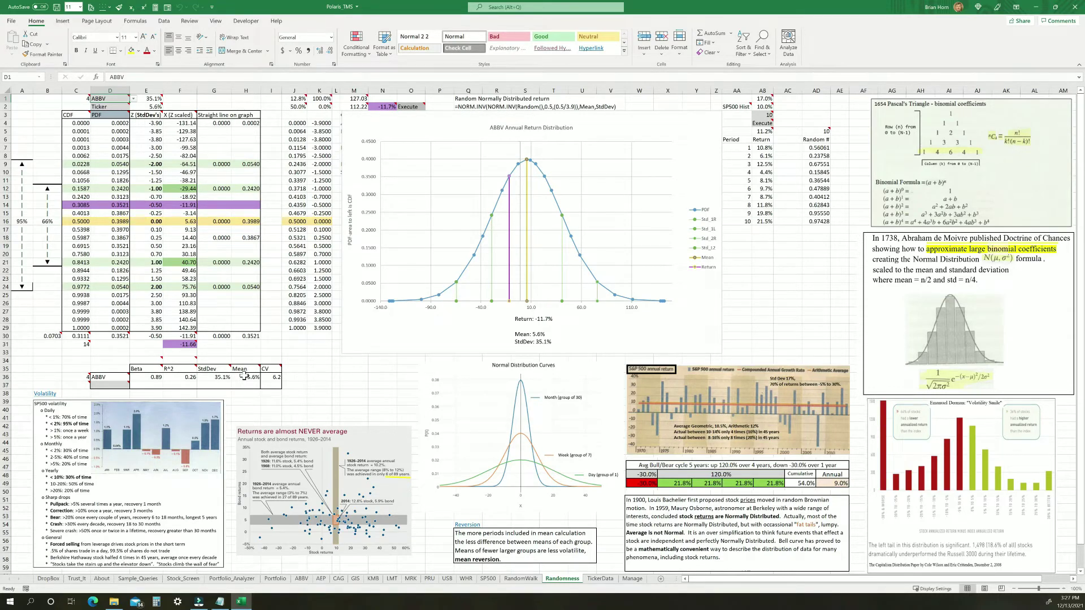
Step: Set the correlation ticker in D37, below the ABBV statistics row, to SP500
{"action": "mouse_move", "coordinate": [275, 371]}
{"action": "left_click", "coordinate": [115, 385]}
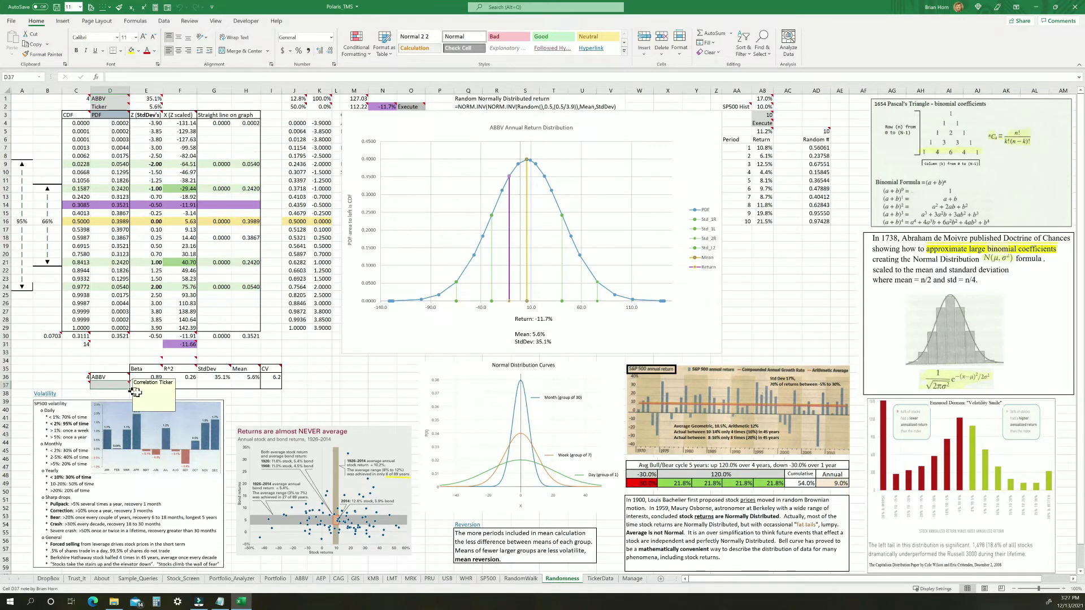
{"action": "left_click", "coordinate": [135, 384]}
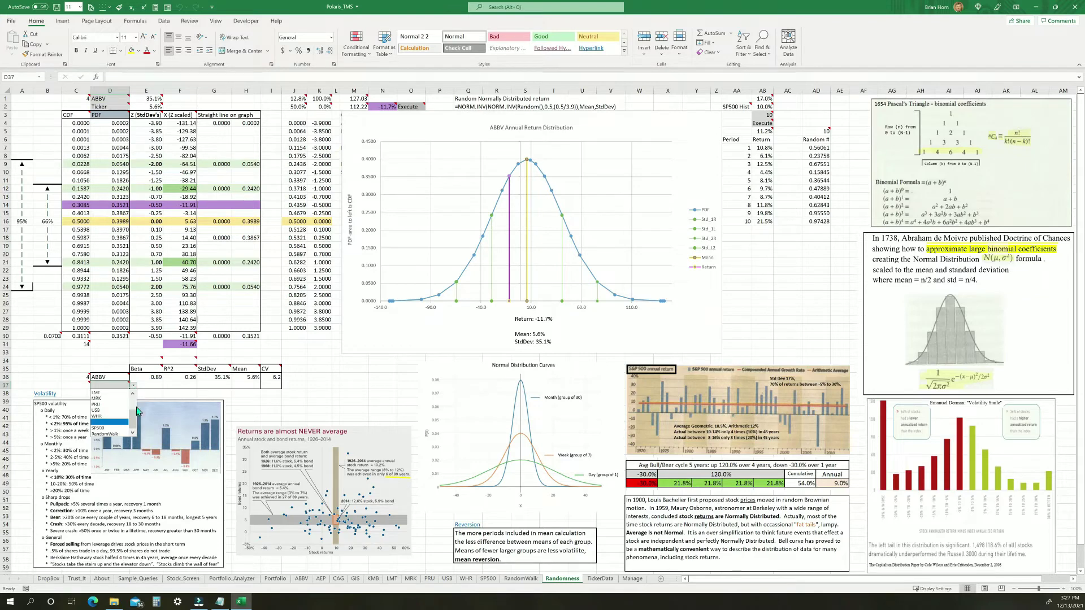
{"action": "left_click", "coordinate": [109, 430]}
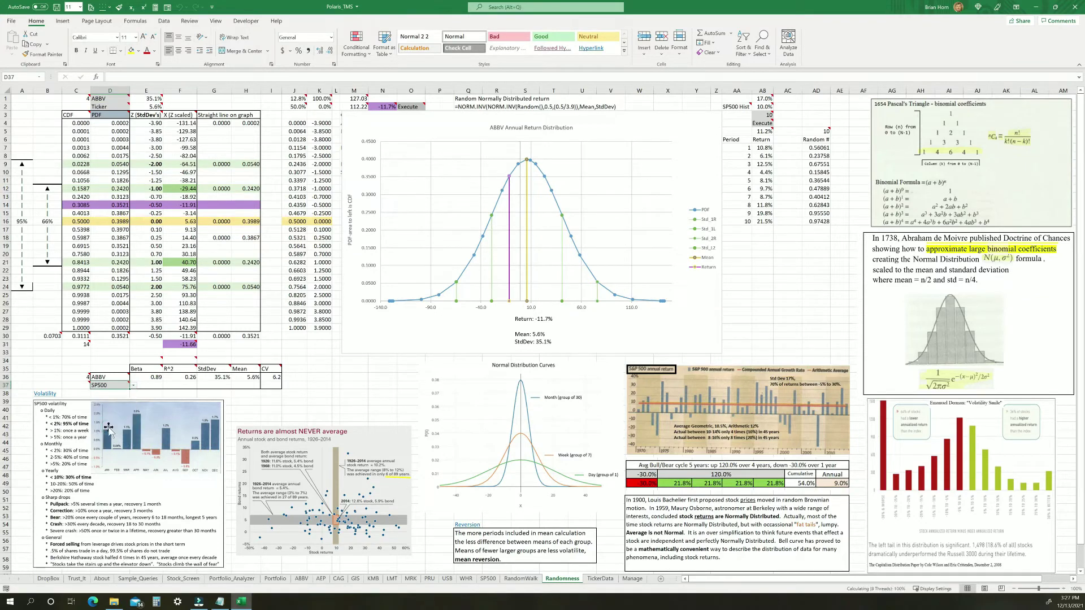
Step: Examine the SP500 row's Beta, R^2, StdDev, Mean and CV formulas in E37 through I37
{"action": "left_click", "coordinate": [159, 384]}
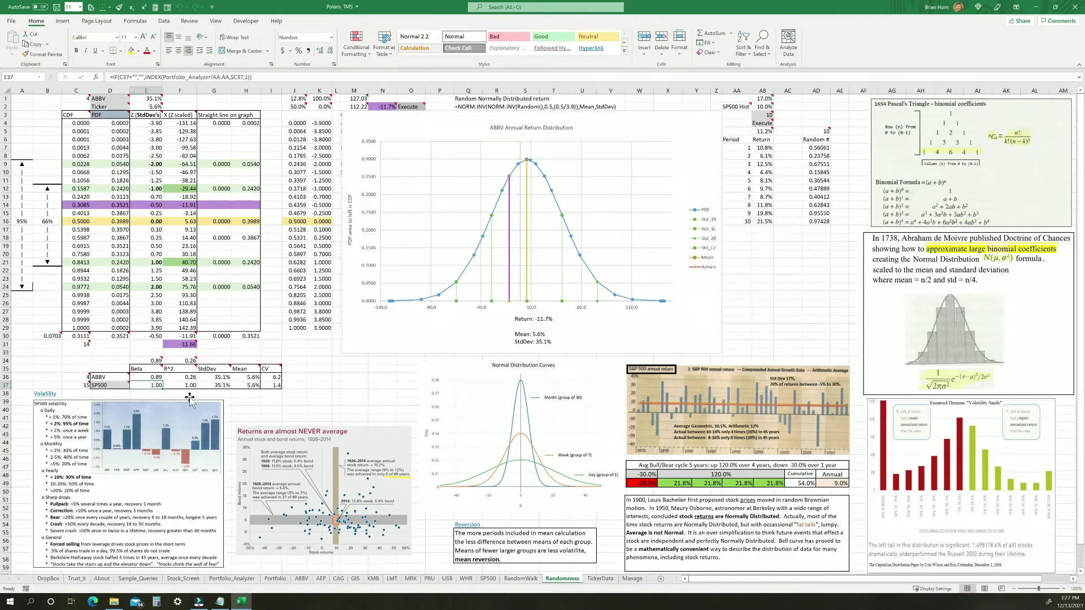
{"action": "left_click", "coordinate": [190, 386]}
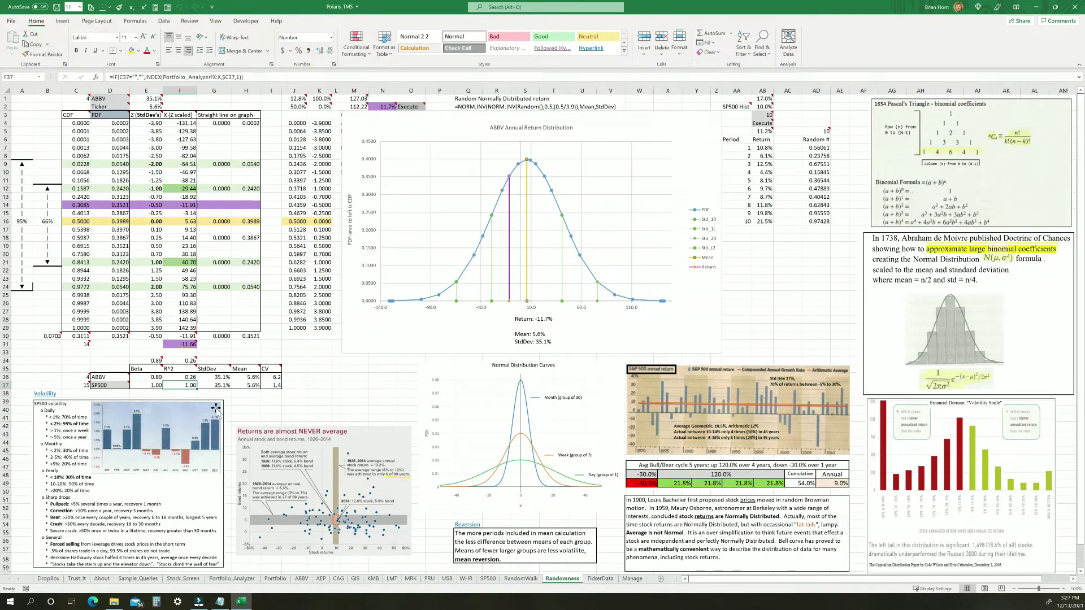
{"action": "left_click", "coordinate": [220, 385]}
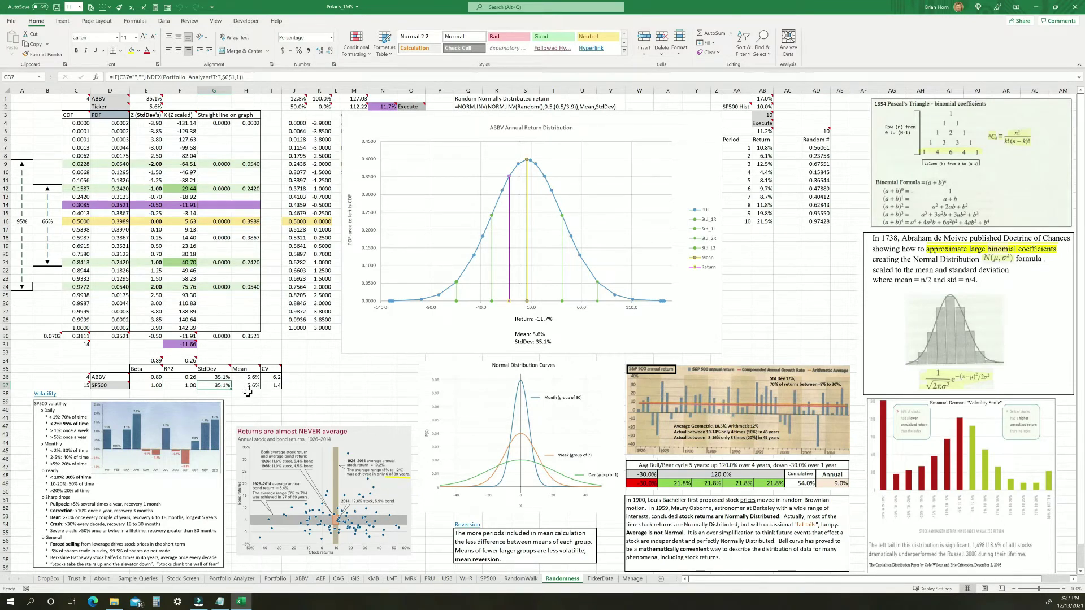
{"action": "left_click", "coordinate": [253, 386]}
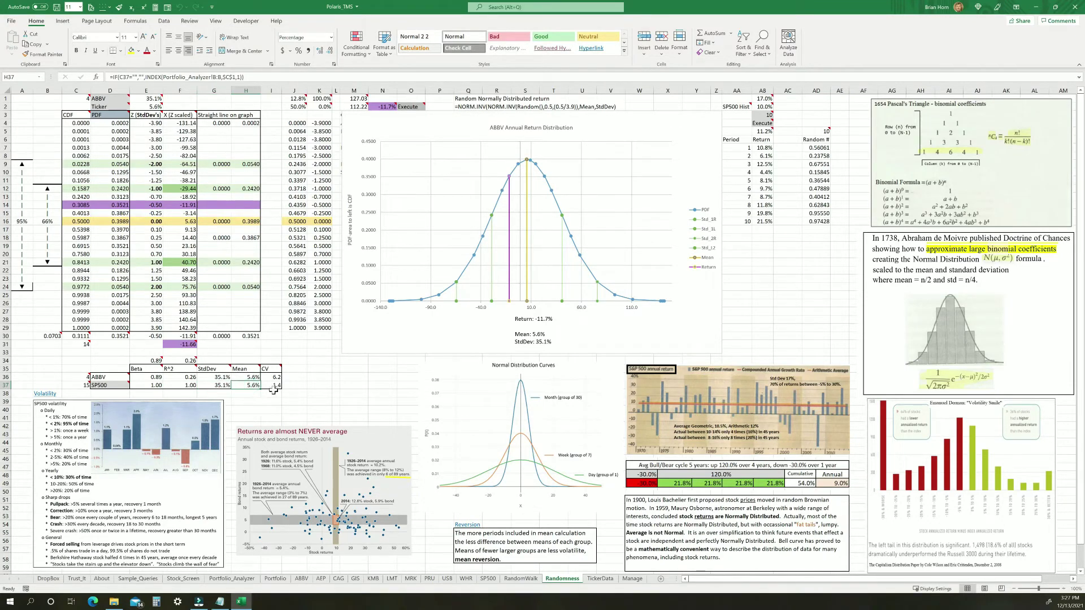
{"action": "left_click", "coordinate": [274, 386]}
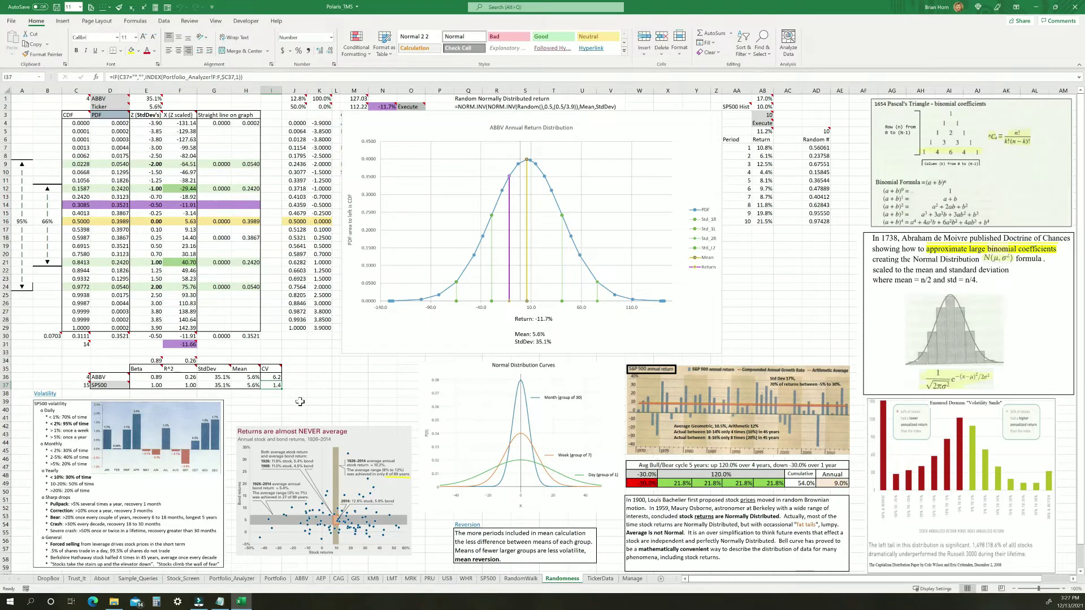
Step: Examine the pairwise Beta and R^2 formulas in E34:F34 against ABBV's own Beta and R^2 in row 36
{"action": "left_click", "coordinate": [156, 361]}
{"action": "left_click", "coordinate": [185, 360], "text": "shift"}
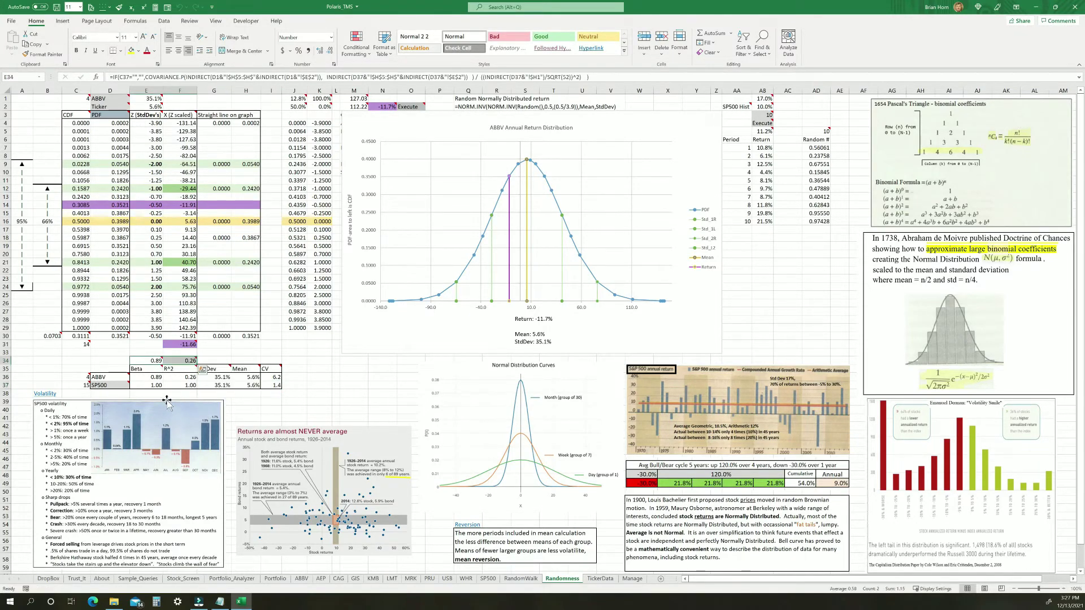
{"action": "mouse_move", "coordinate": [107, 386]}
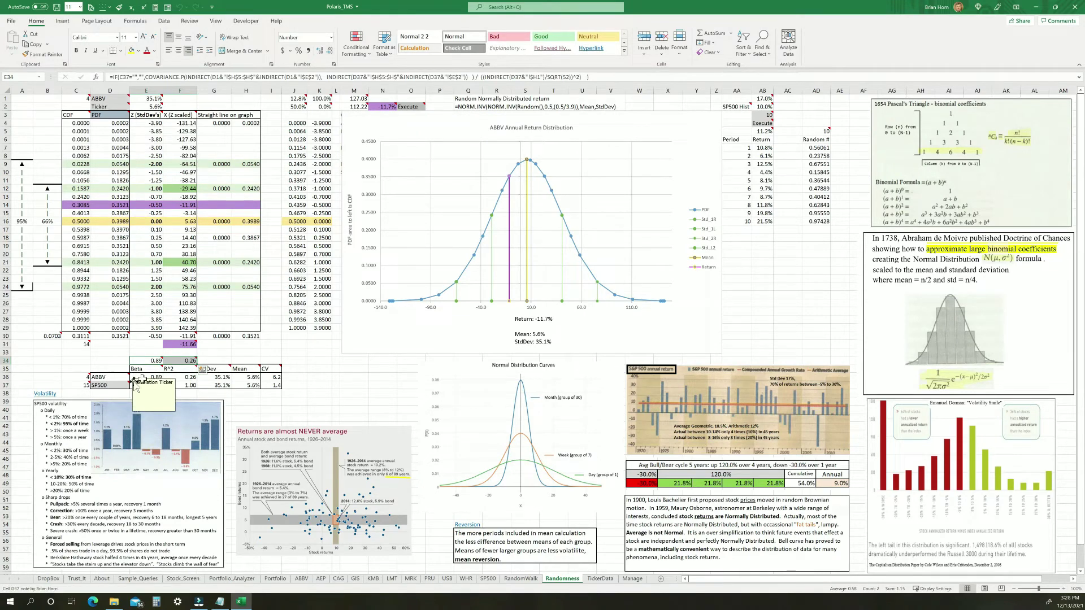
{"action": "mouse_move", "coordinate": [156, 361]}
{"action": "left_click", "coordinate": [152, 377]}
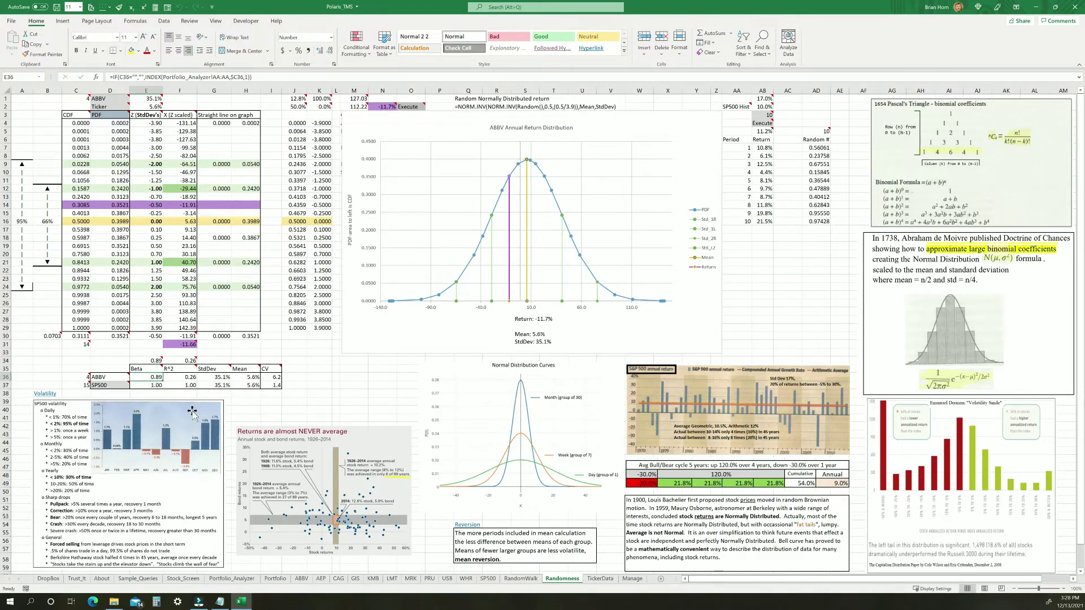
{"action": "left_click", "coordinate": [186, 360]}
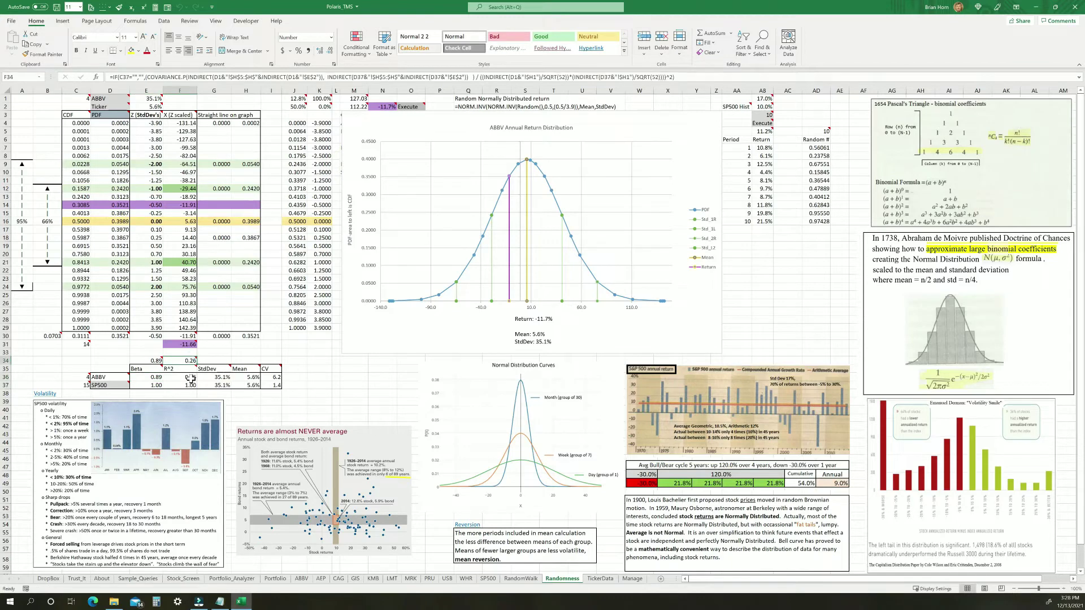
{"action": "left_click", "coordinate": [190, 377]}
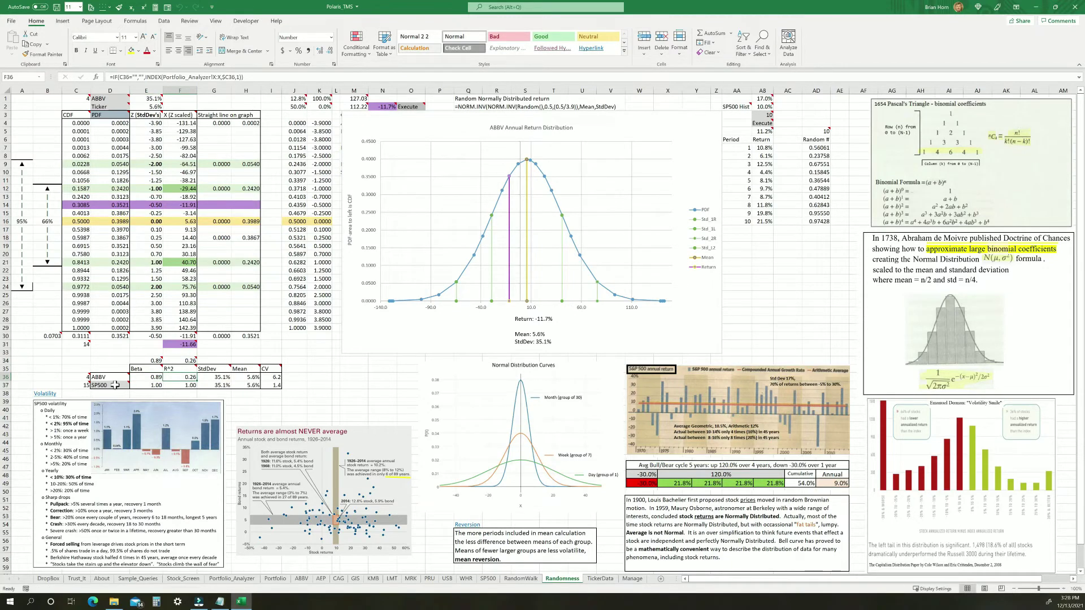
Step: Set the correlation ticker in D37 to ABBV and check the pairwise Beta and R^2 in row 34
{"action": "left_click", "coordinate": [114, 385]}
{"action": "left_click", "coordinate": [134, 385]}
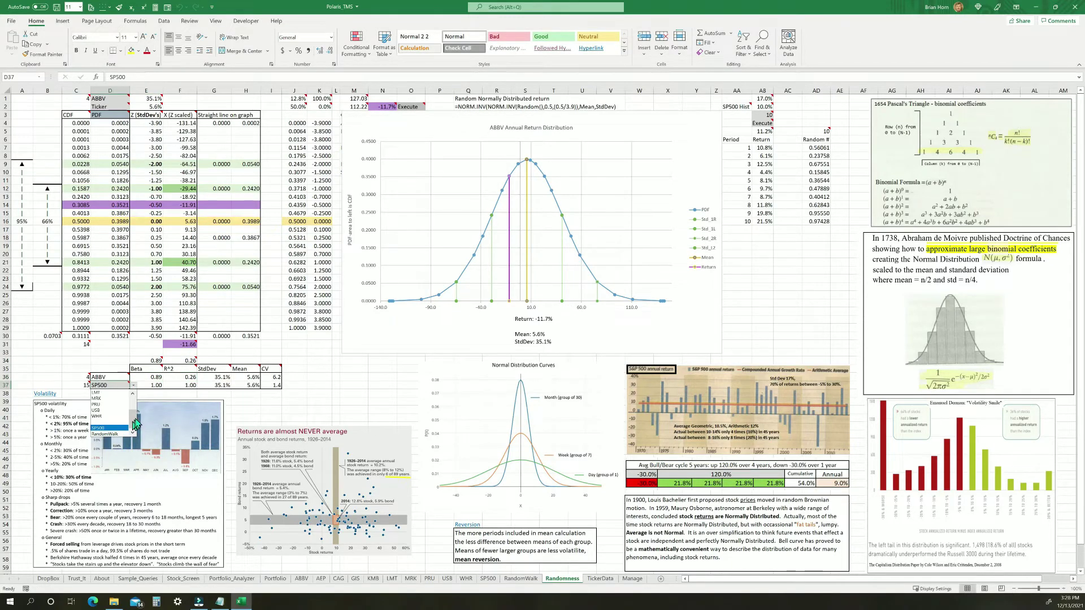
{"action": "scroll", "coordinate": [134, 416], "scroll_direction": "up", "scroll_amount": 2}
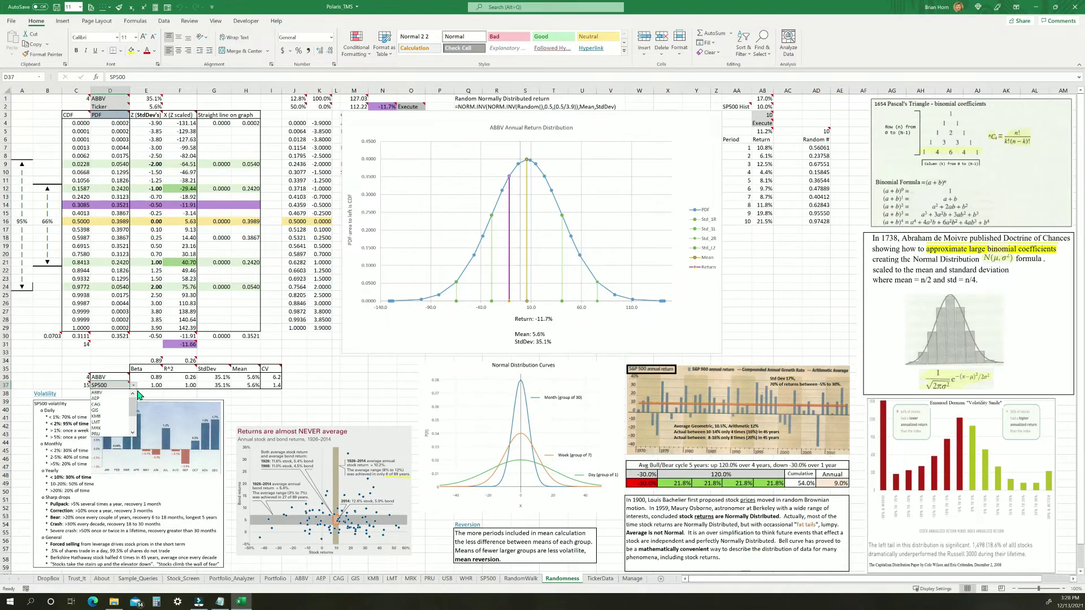
{"action": "left_click", "coordinate": [105, 393]}
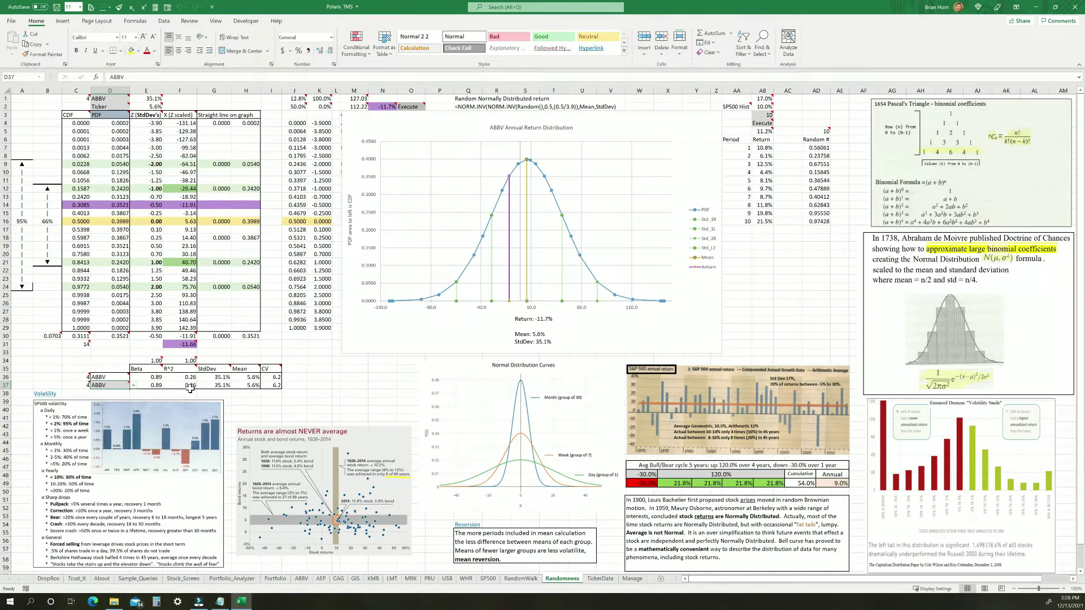
{"action": "left_click", "coordinate": [148, 361]}
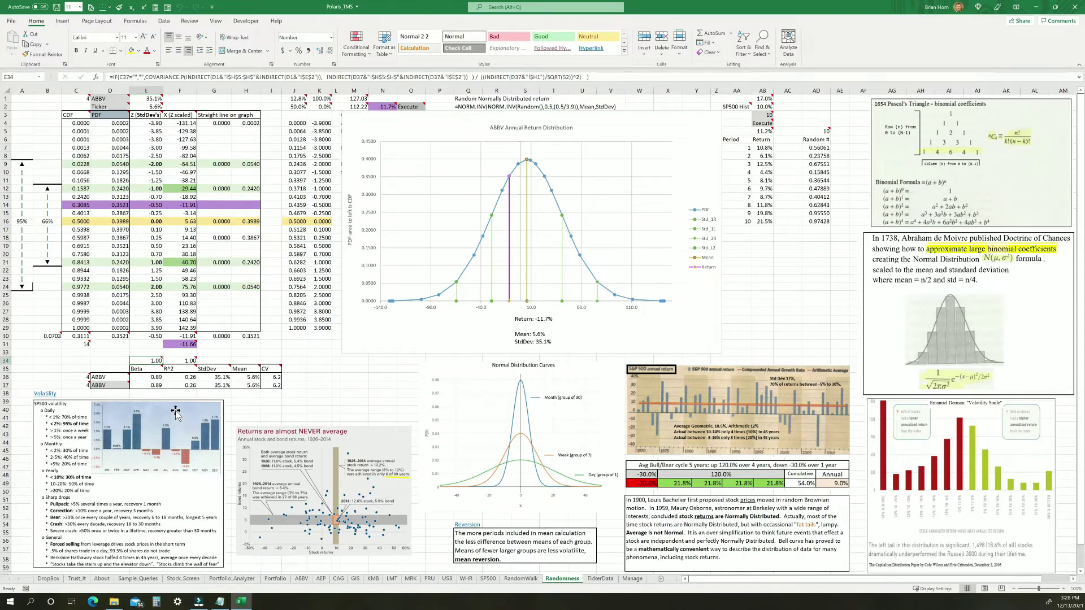
{"action": "left_click", "coordinate": [191, 360]}
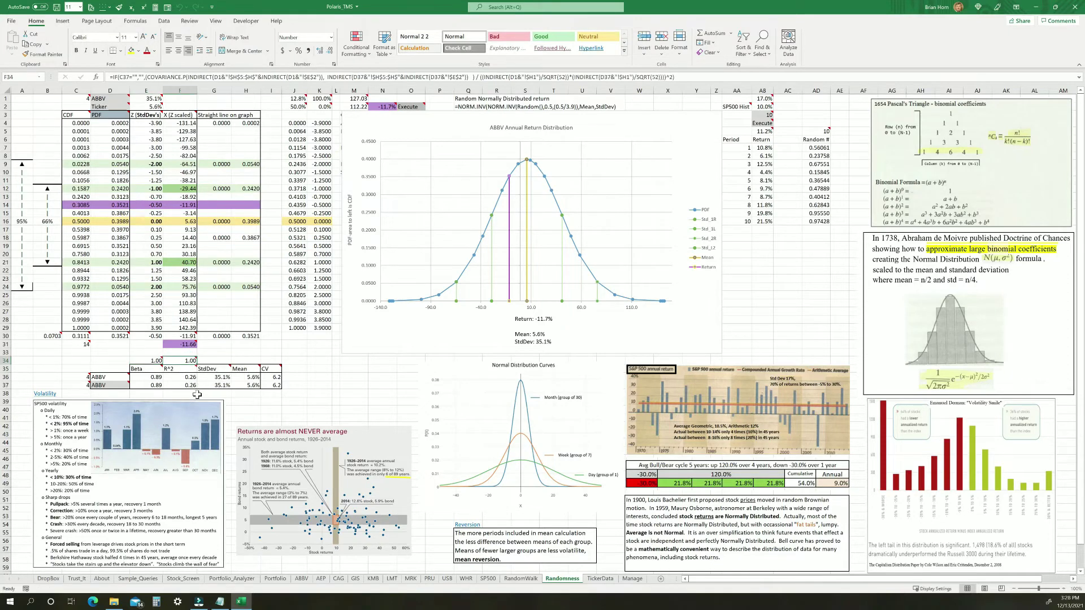
Step: Set the correlation ticker in D37 to USB to compare it with ABBV
{"action": "left_click", "coordinate": [120, 387]}
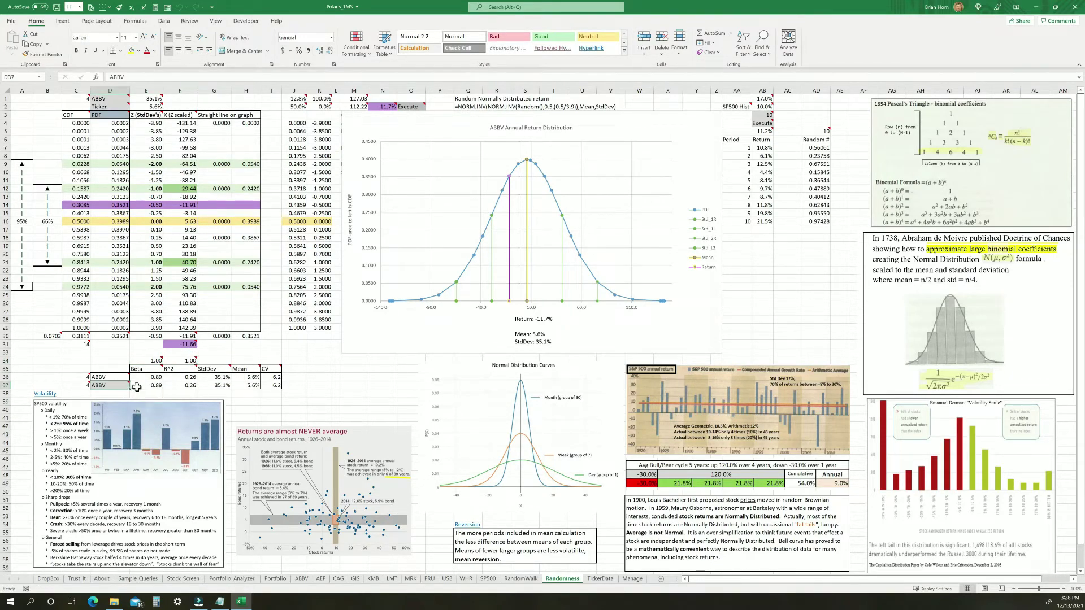
{"action": "left_click", "coordinate": [134, 385]}
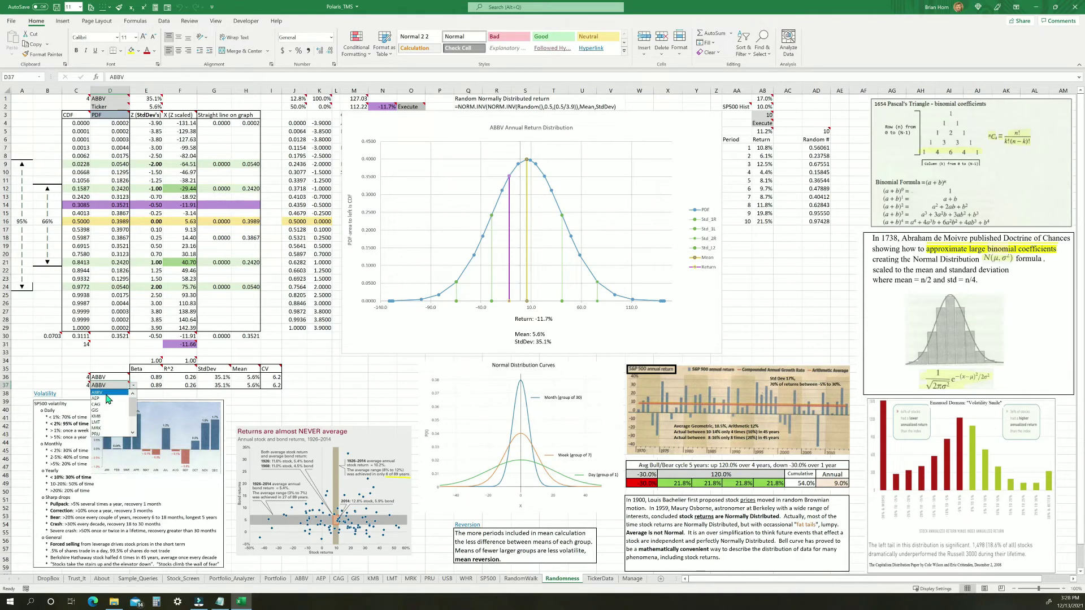
{"action": "left_click_drag", "start_coordinate": [134, 408], "coordinate": [136, 414]}
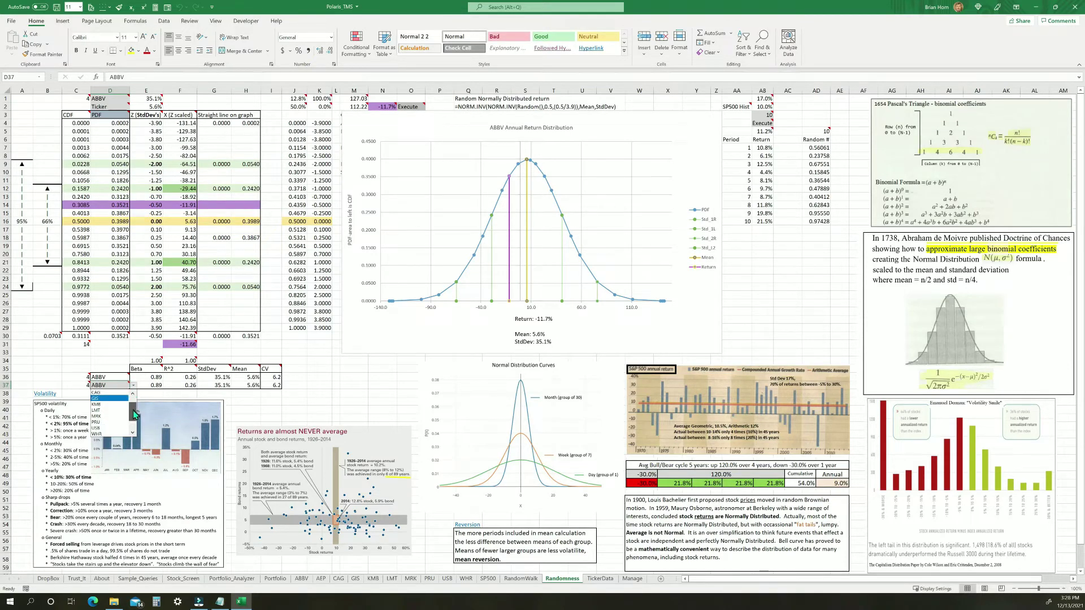
{"action": "left_click", "coordinate": [96, 428]}
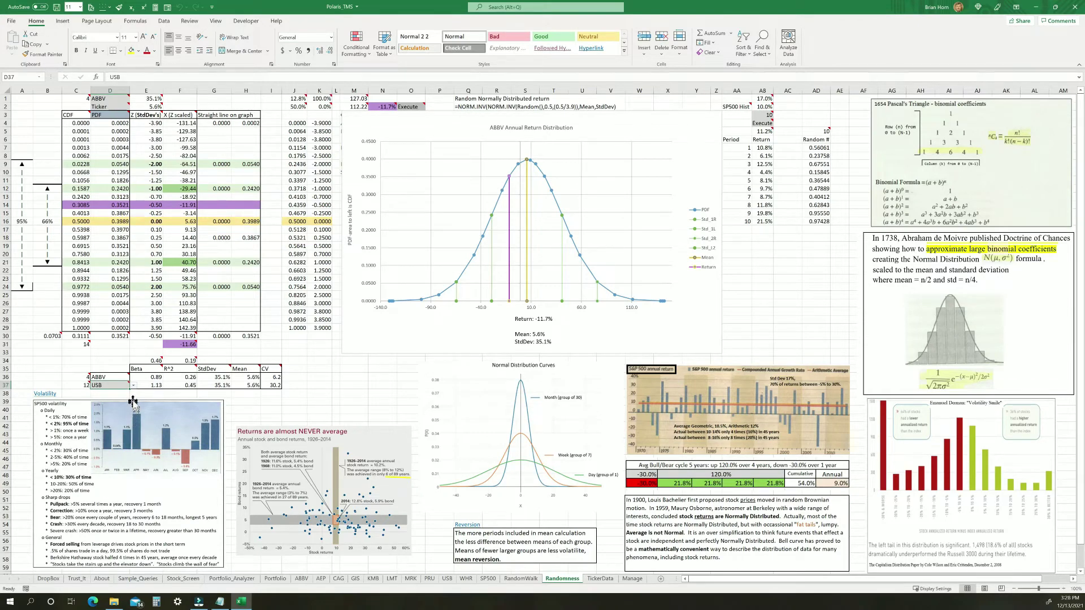
{"action": "left_click", "coordinate": [115, 378]}
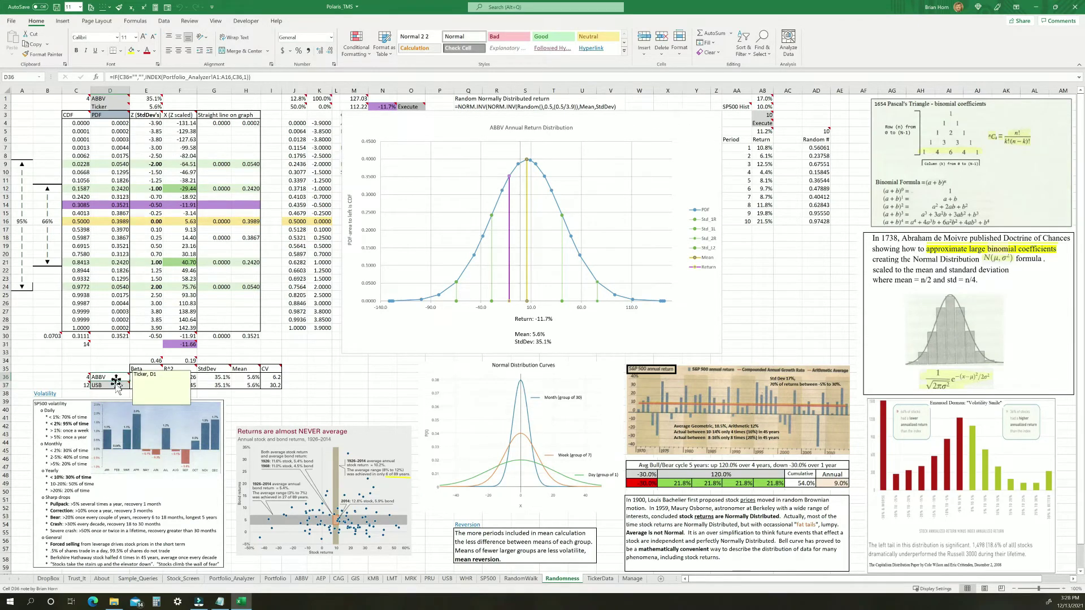
{"action": "left_click", "coordinate": [115, 385]}
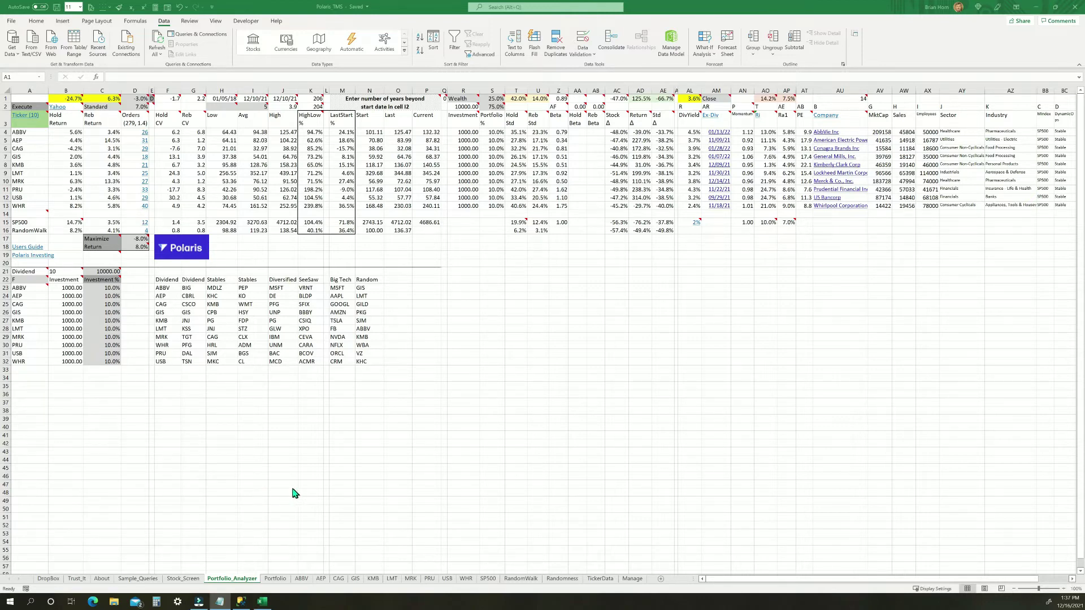
Step: Copy the Dividend Aristocrats query from the Sample_Queries sheet
{"action": "left_click", "coordinate": [175, 580]}
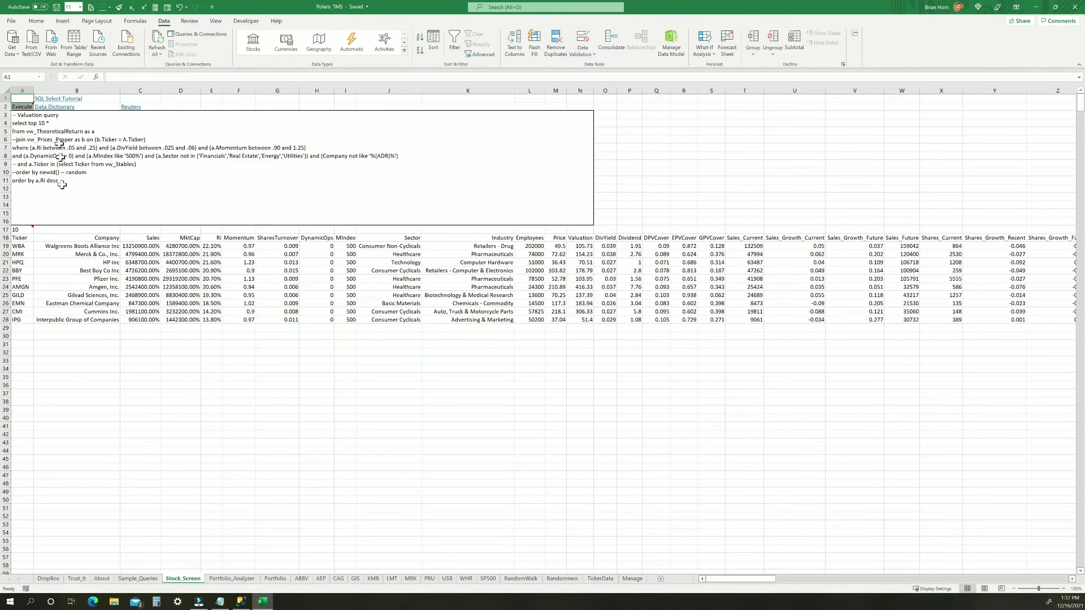
{"action": "left_click", "coordinate": [137, 580]}
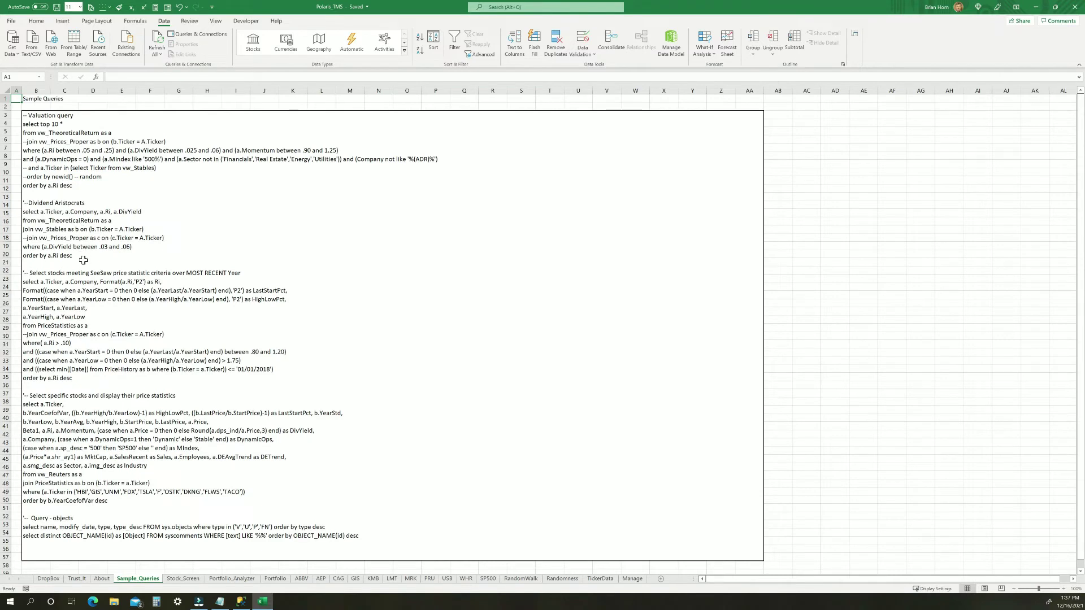
{"action": "double_click", "coordinate": [84, 254]}
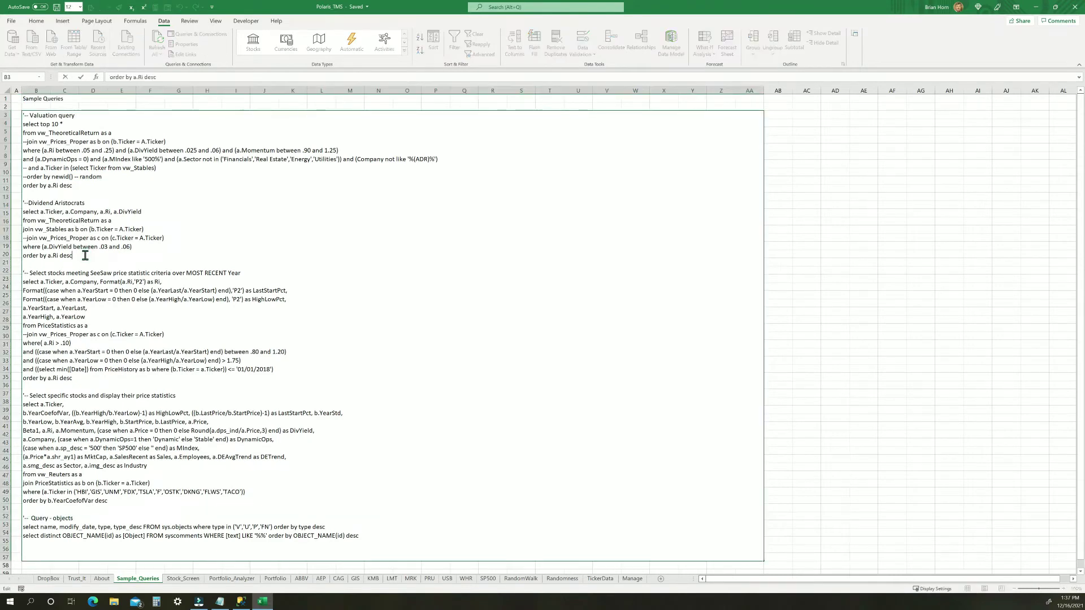
{"action": "left_click_drag", "start_coordinate": [34, 213], "coordinate": [17, 203]}
{"action": "key", "text": "ctrl+c"}
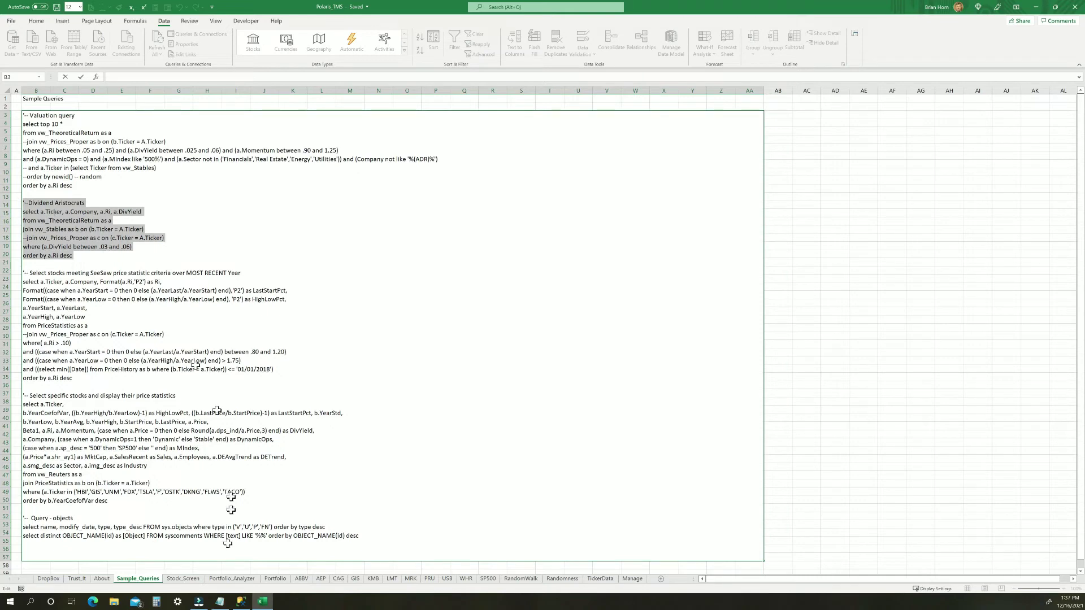
{"action": "key", "text": "Escape"}
Step: Replace the valuation query on the Stock_Screen sheet with the copied Dividend Aristocrats query and execute it
{"action": "left_click", "coordinate": [185, 579]}
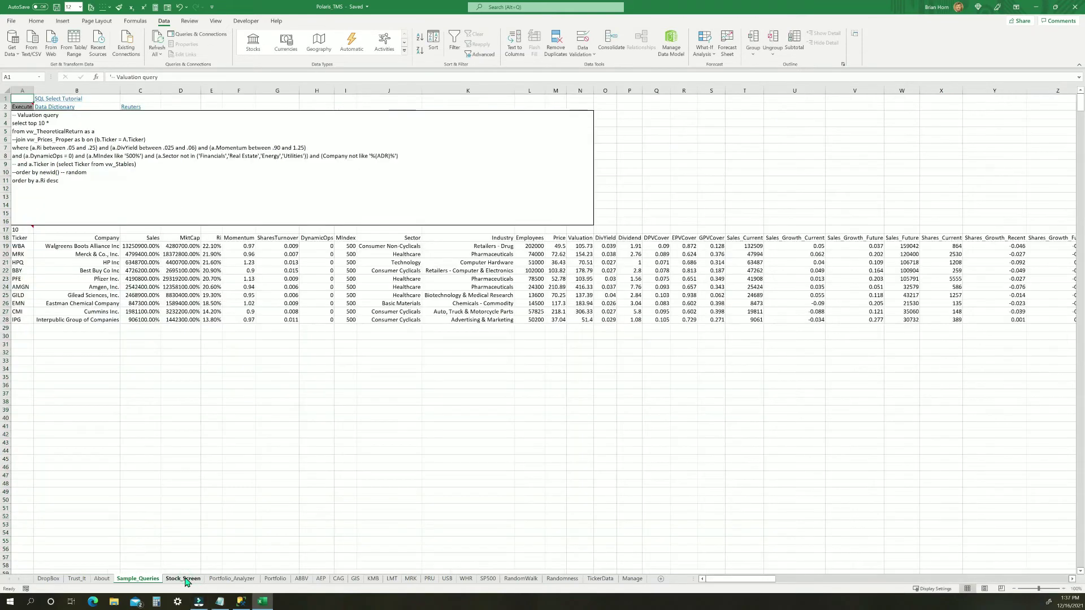
{"action": "left_click", "coordinate": [66, 183]}
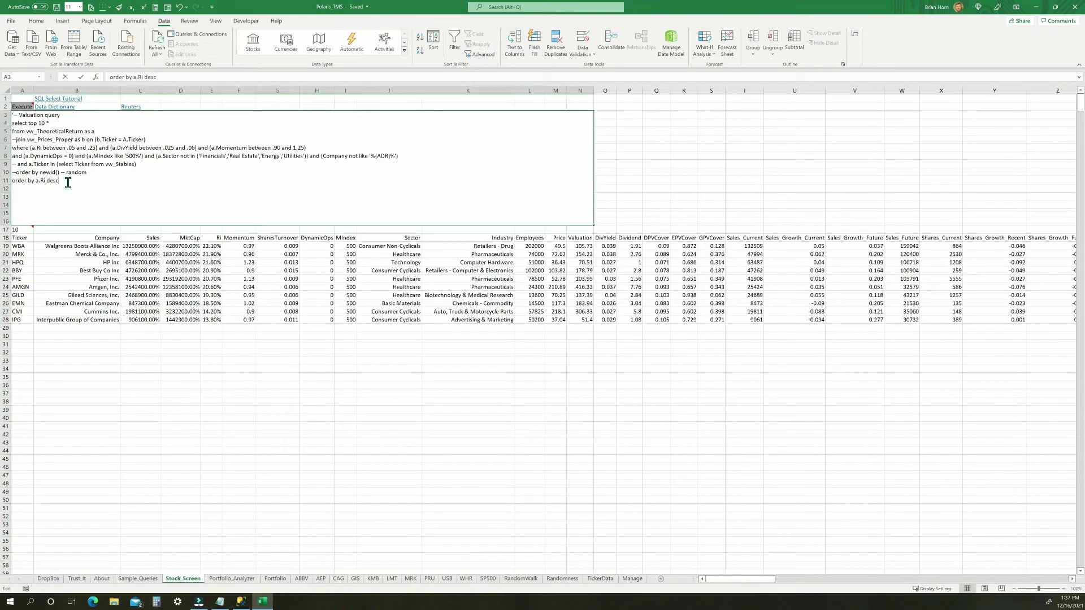
{"action": "double_click", "coordinate": [67, 183]}
{"action": "left_click_drag", "start_coordinate": [66, 183], "coordinate": [13, 115]}
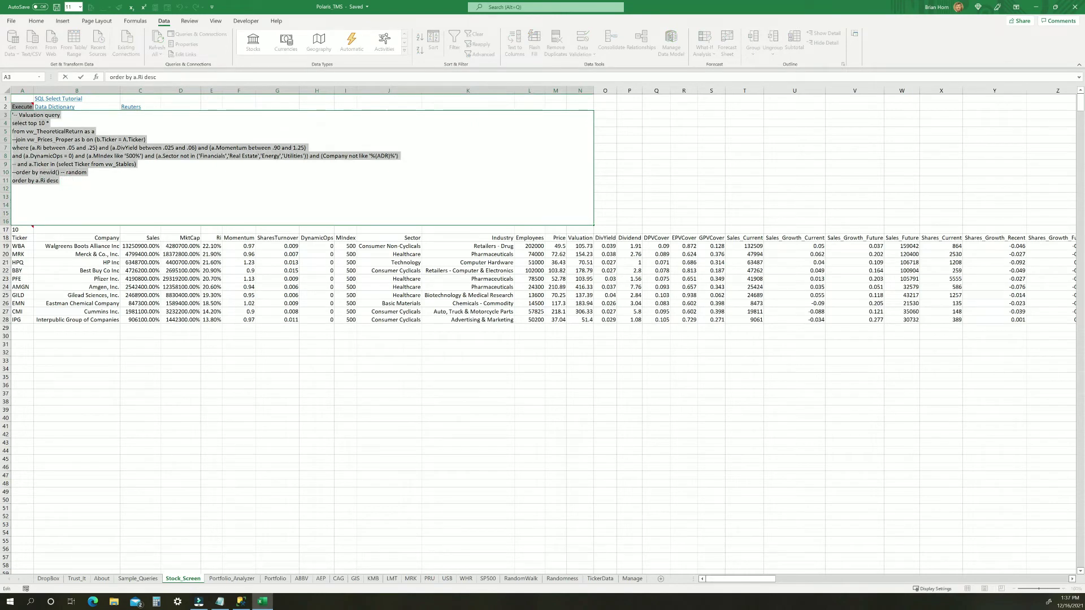
{"action": "key", "text": "ctrl+v"}
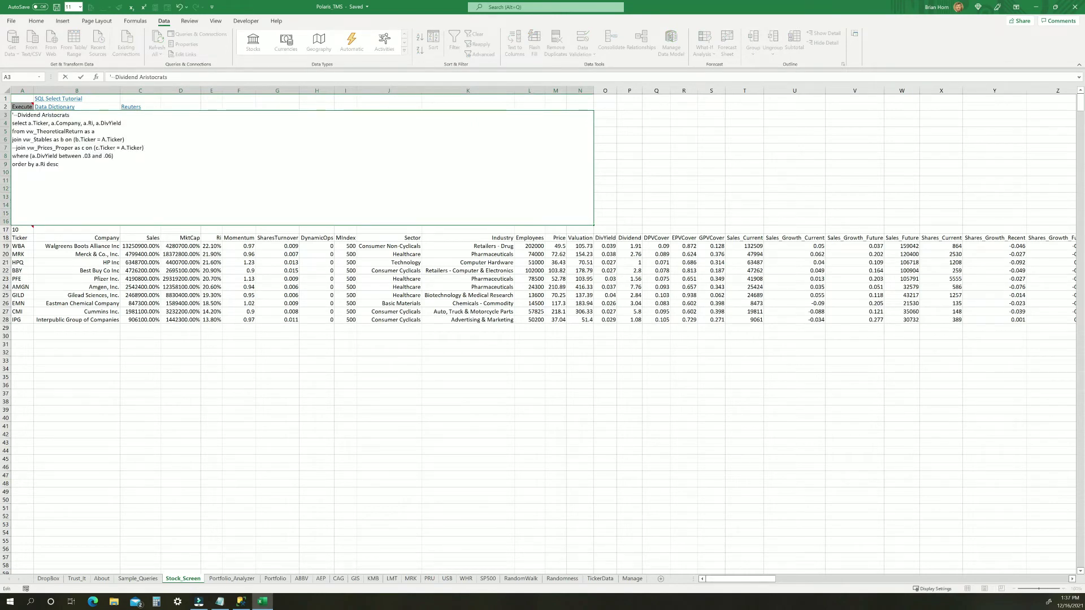
{"action": "left_click", "coordinate": [26, 106]}
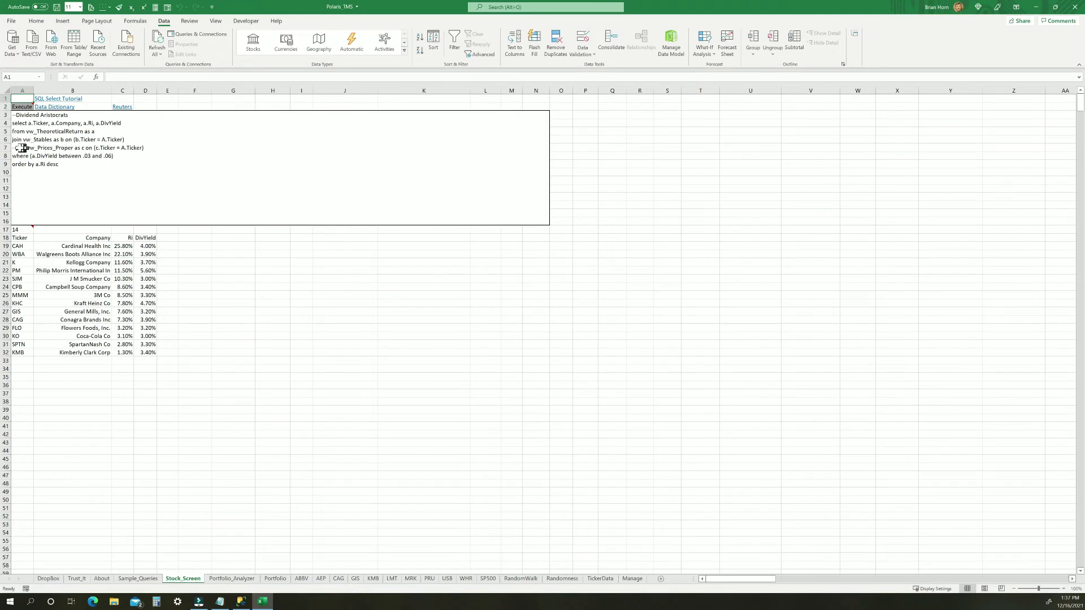
Step: Uncomment the vw_Prices_Proper join line in the Dividend Aristocrats query
{"action": "double_click", "coordinate": [21, 148]}
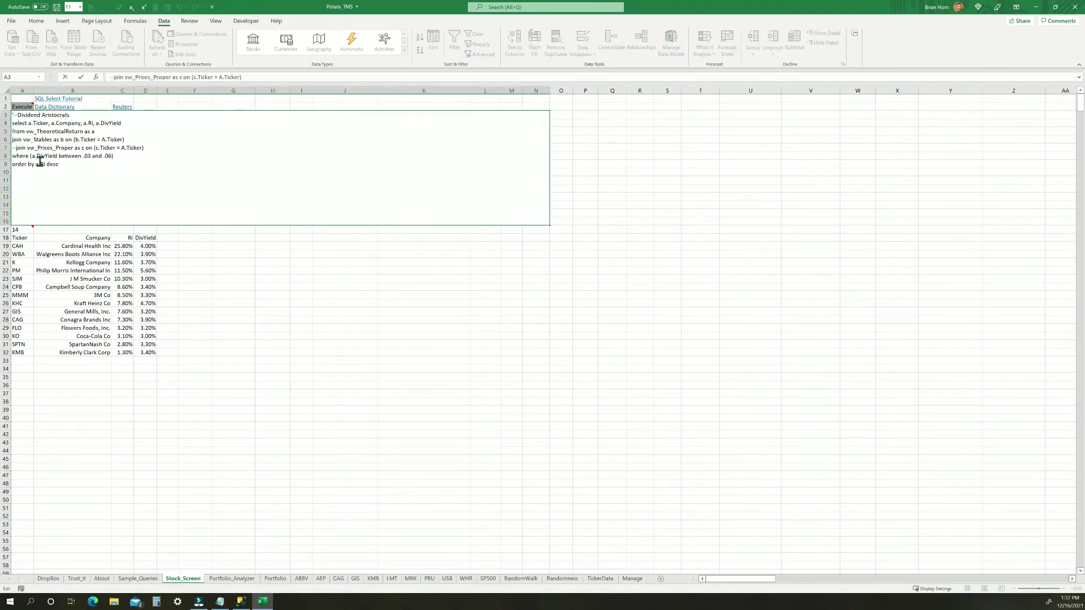
{"action": "key", "text": "BackSpace"}
{"action": "key", "text": "BackSpace"}
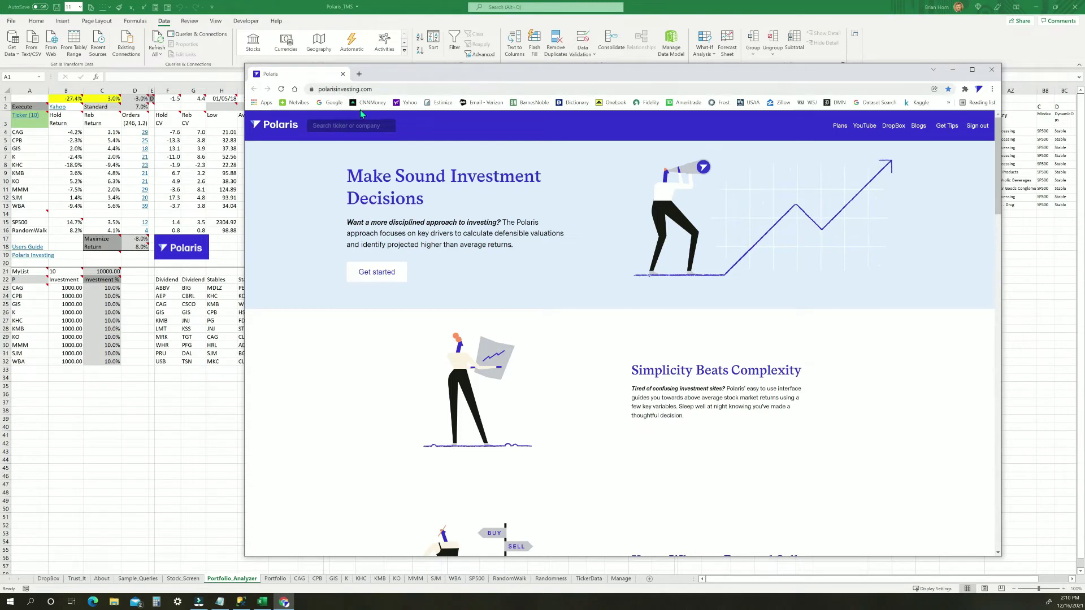
Step: Search the Polaris website for cag and open the matching company's quote
{"action": "left_click", "coordinate": [326, 125]}
{"action": "type", "text": "cag"}
{"action": "left_click", "coordinate": [328, 144]}
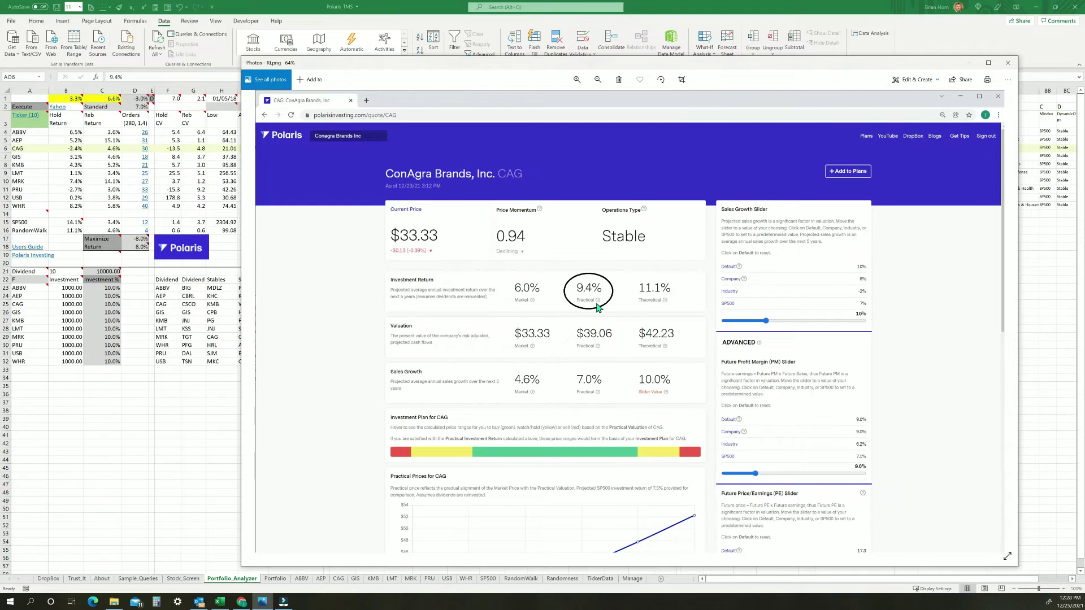
Step: Put the CAG quote picture away and inspect the GIS formula in the Ri column of Portfolio_Analyzer
{"action": "left_click", "coordinate": [968, 63]}
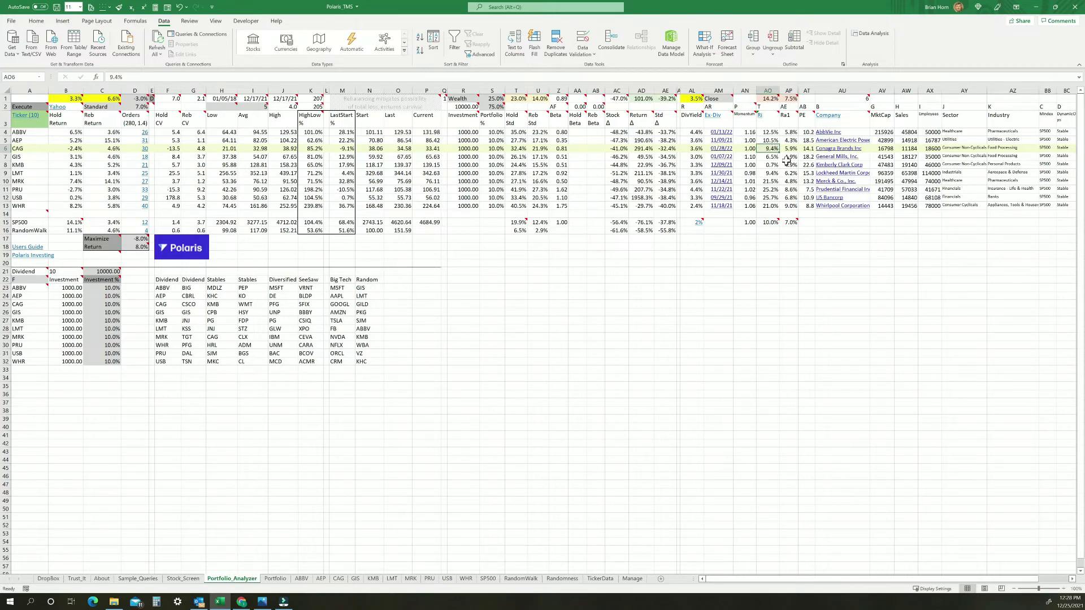
{"action": "left_click", "coordinate": [772, 156]}
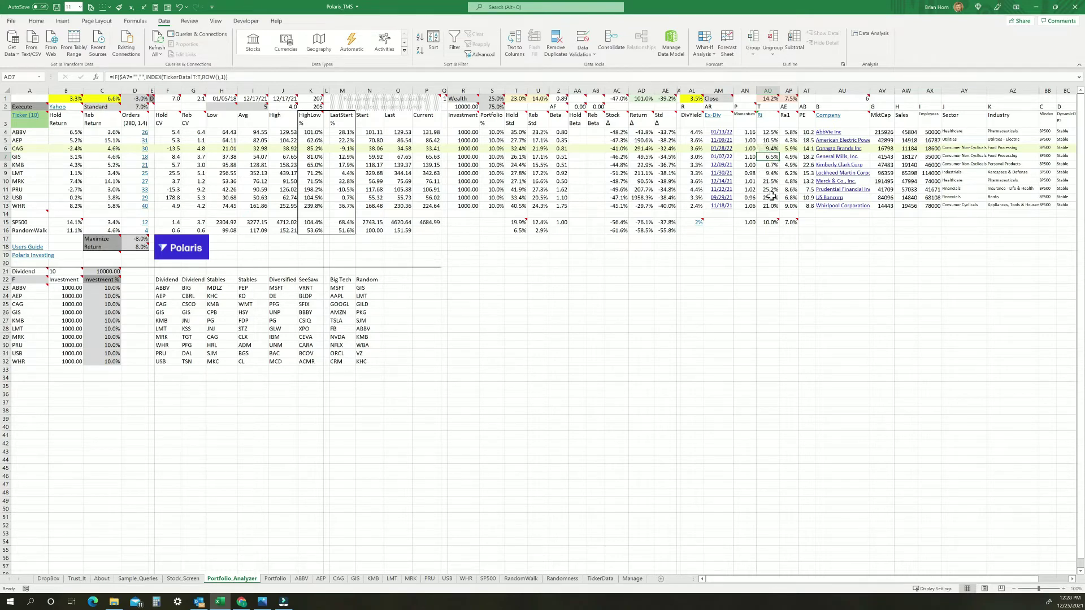
Step: Inspect the CAG formula in the Ri column of Portfolio_Analyzer
{"action": "left_click", "coordinate": [770, 149]}
{"action": "mouse_move", "coordinate": [788, 222]}
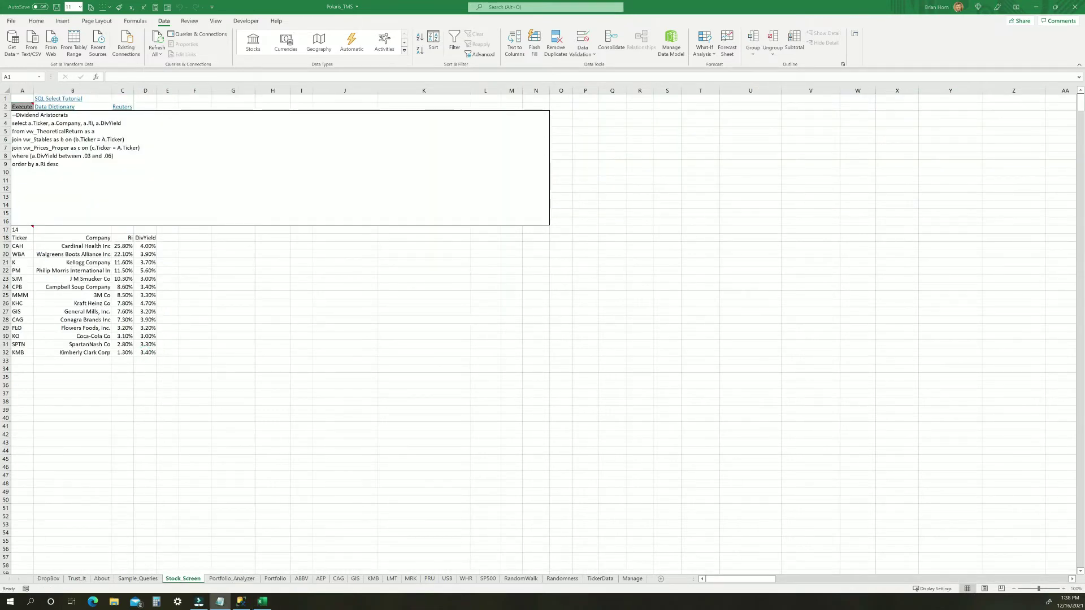
Step: Paste the screened tickers under the heading MyList in column P of Portfolio_Analyzer, starting at row 22
{"action": "left_click", "coordinate": [229, 579]}
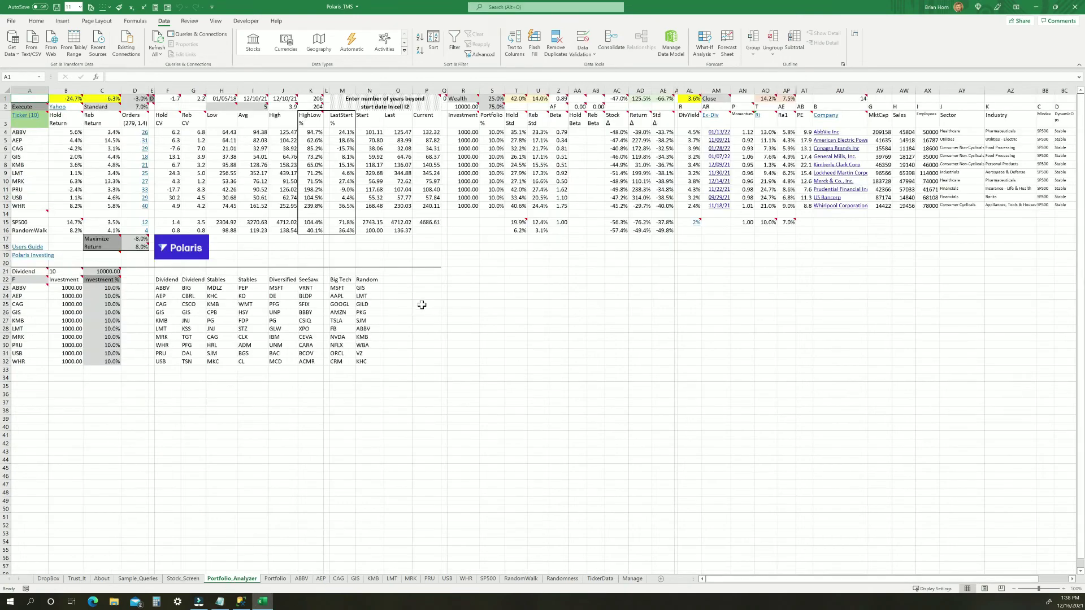
{"action": "left_click", "coordinate": [418, 281]}
{"action": "right_click", "coordinate": [424, 281]}
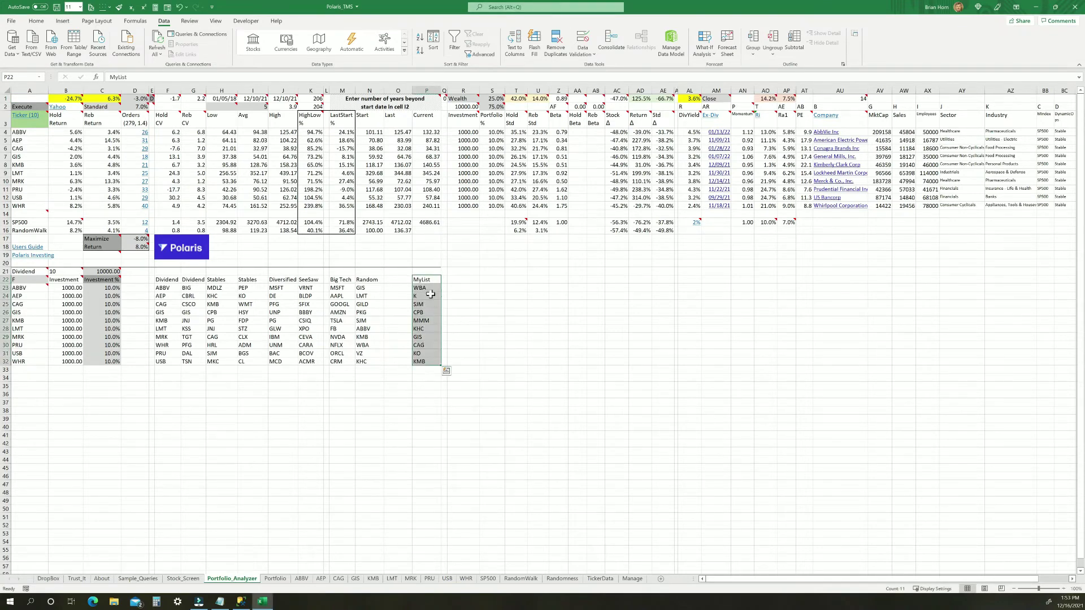
Step: Set the source ticker column in A22 to P and execute the portfolio analysis
{"action": "left_click", "coordinate": [25, 280]}
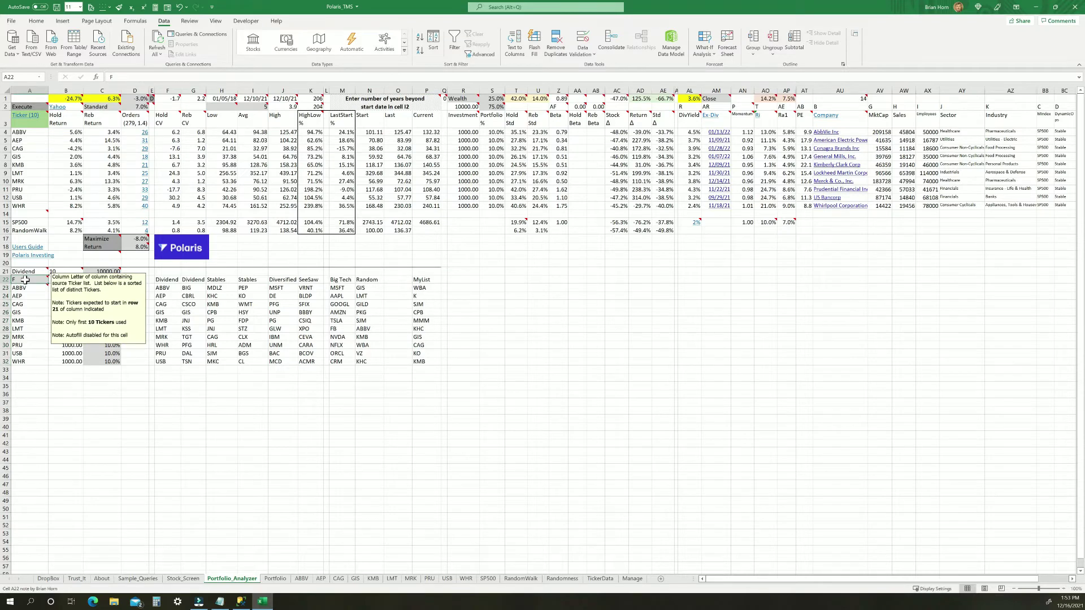
{"action": "left_click", "coordinate": [52, 280]}
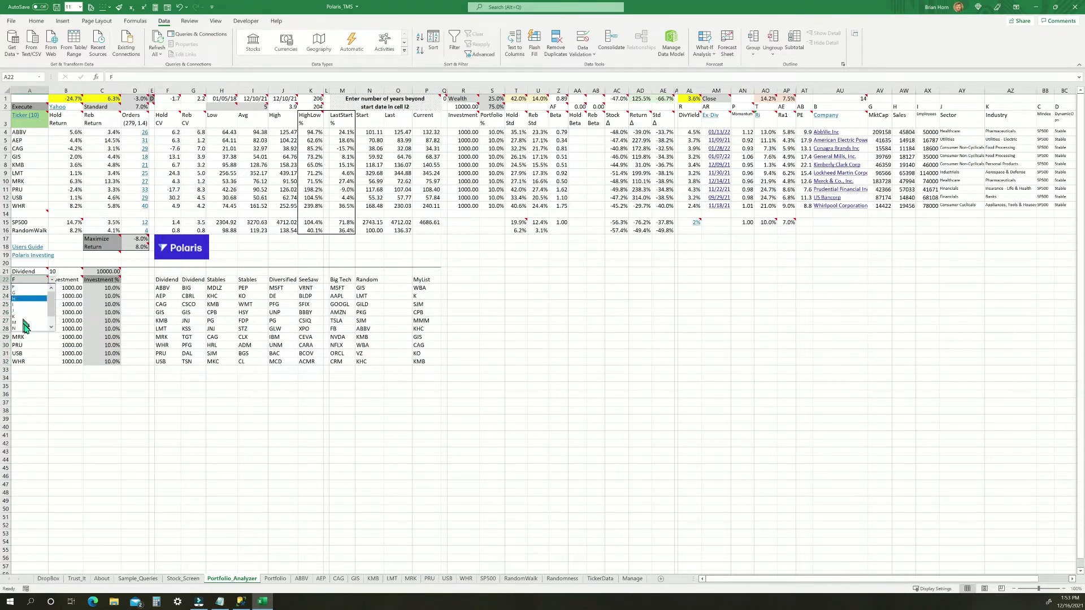
{"action": "scroll", "coordinate": [17, 327], "scroll_direction": "down", "scroll_amount": 1}
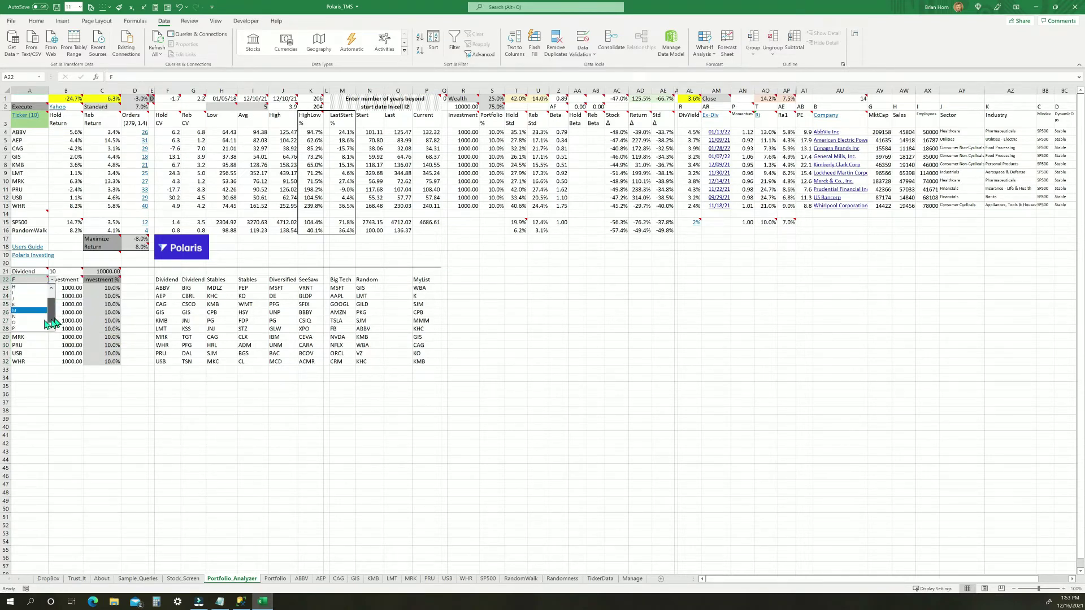
{"action": "left_click", "coordinate": [14, 328]}
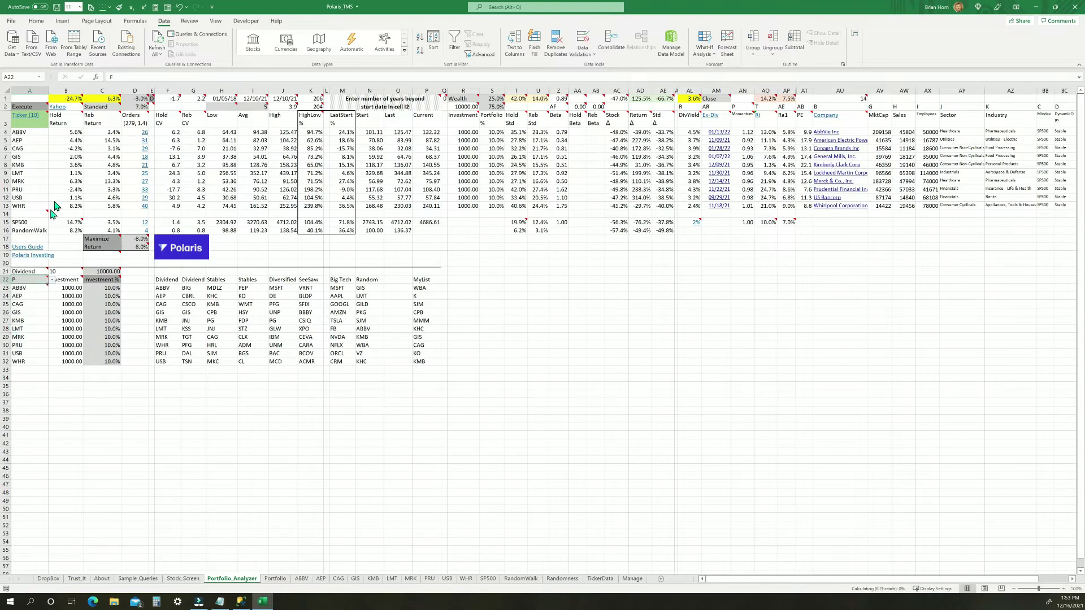
{"action": "left_click", "coordinate": [31, 105]}
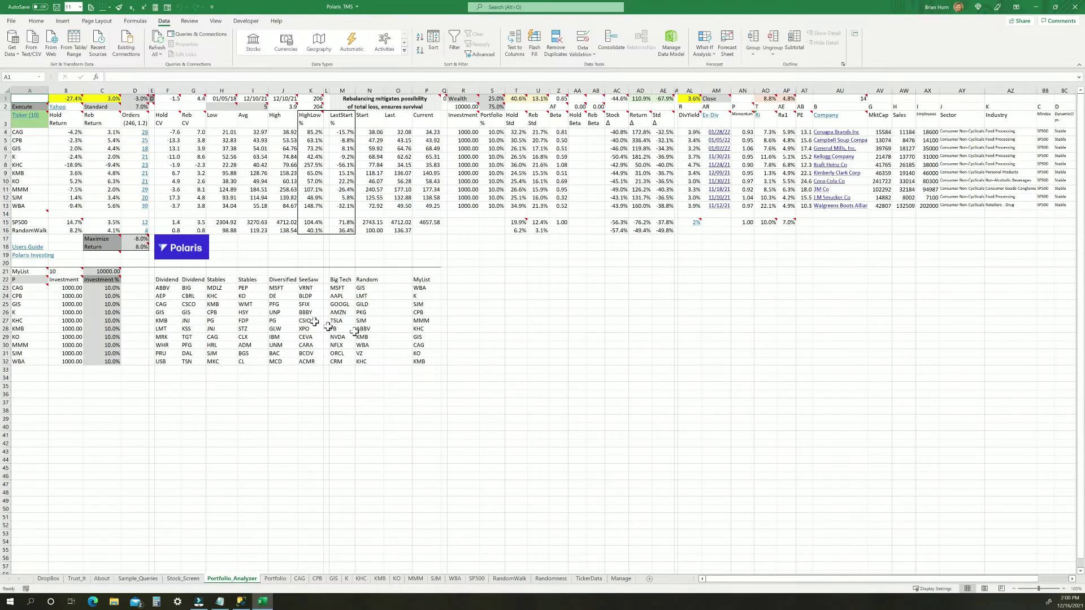
Step: Examine the notes on the portfolio's limit and date cells, the Wealth mode in R1 and the percentages in S1 and S2
{"action": "mouse_move", "coordinate": [108, 244]}
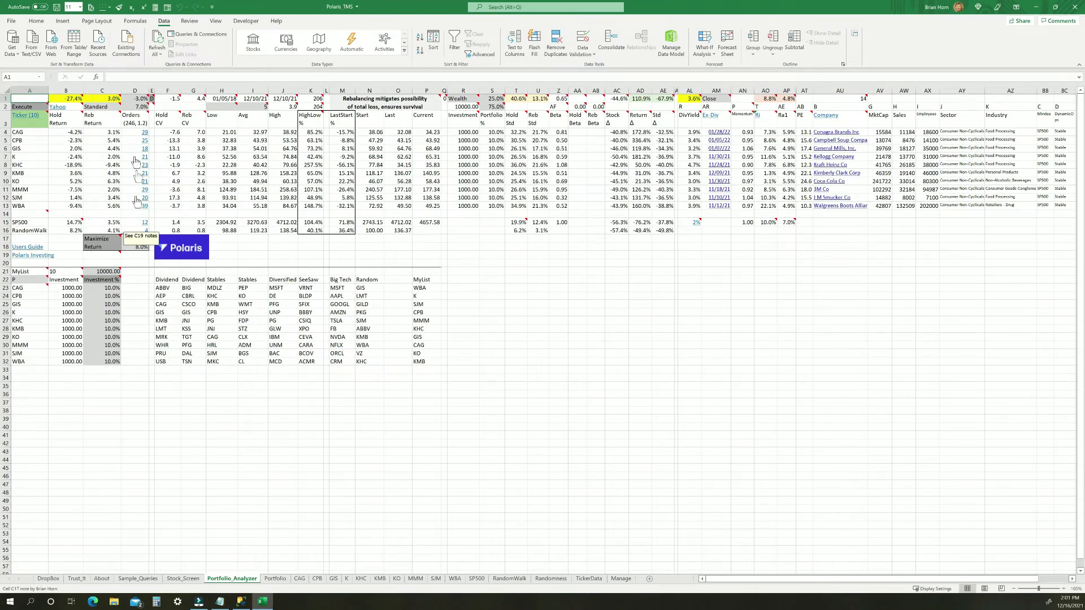
{"action": "mouse_move", "coordinate": [139, 99]}
{"action": "mouse_move", "coordinate": [261, 98]}
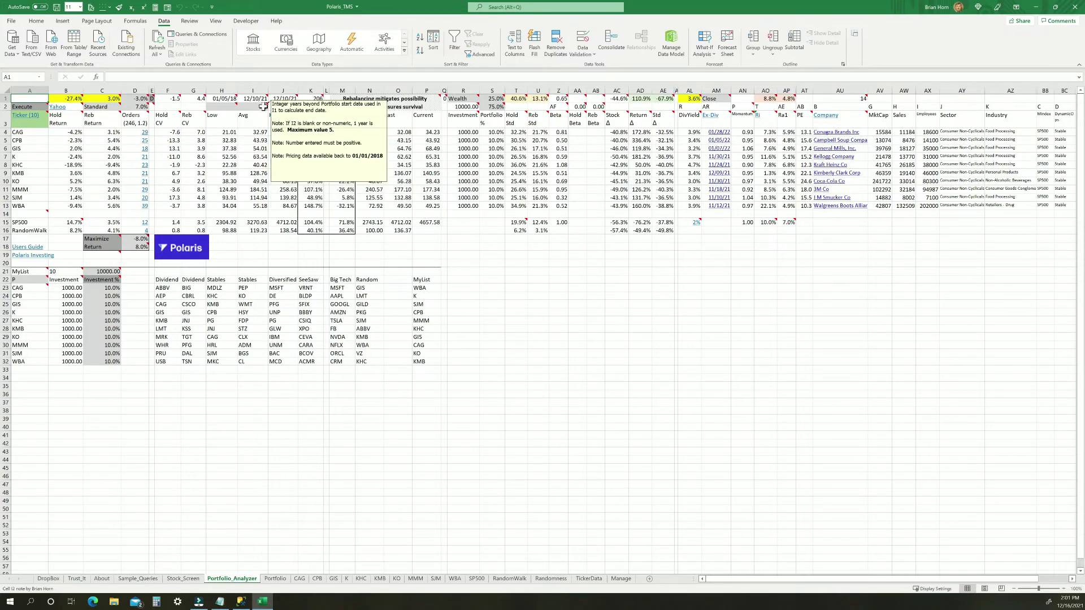
{"action": "mouse_move", "coordinate": [216, 99]}
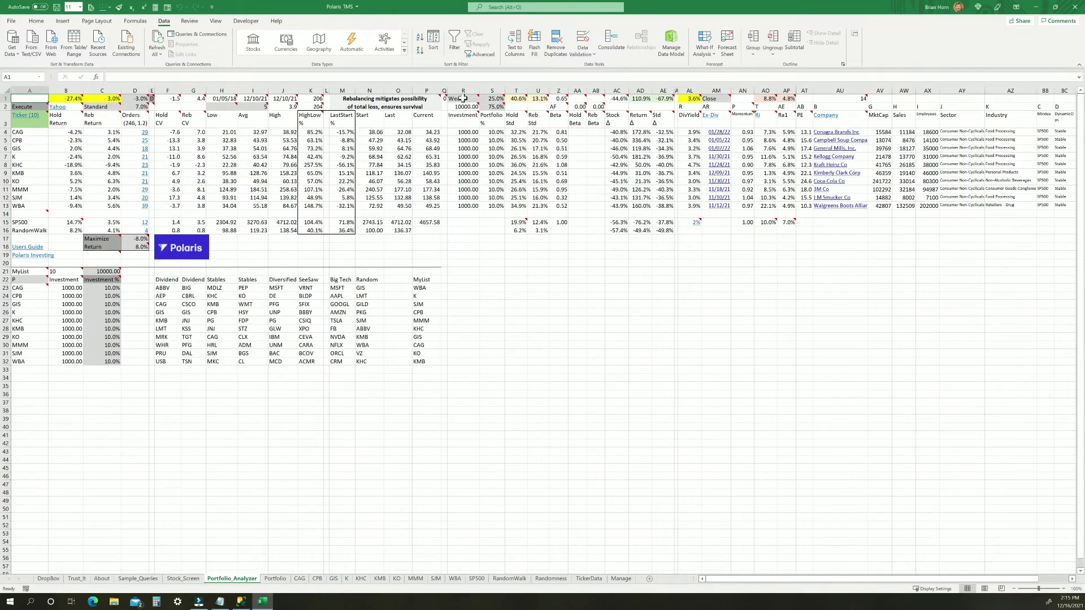
{"action": "mouse_move", "coordinate": [463, 100]}
{"action": "left_click_drag", "start_coordinate": [463, 100], "coordinate": [493, 108]}
{"action": "mouse_move", "coordinate": [510, 224]}
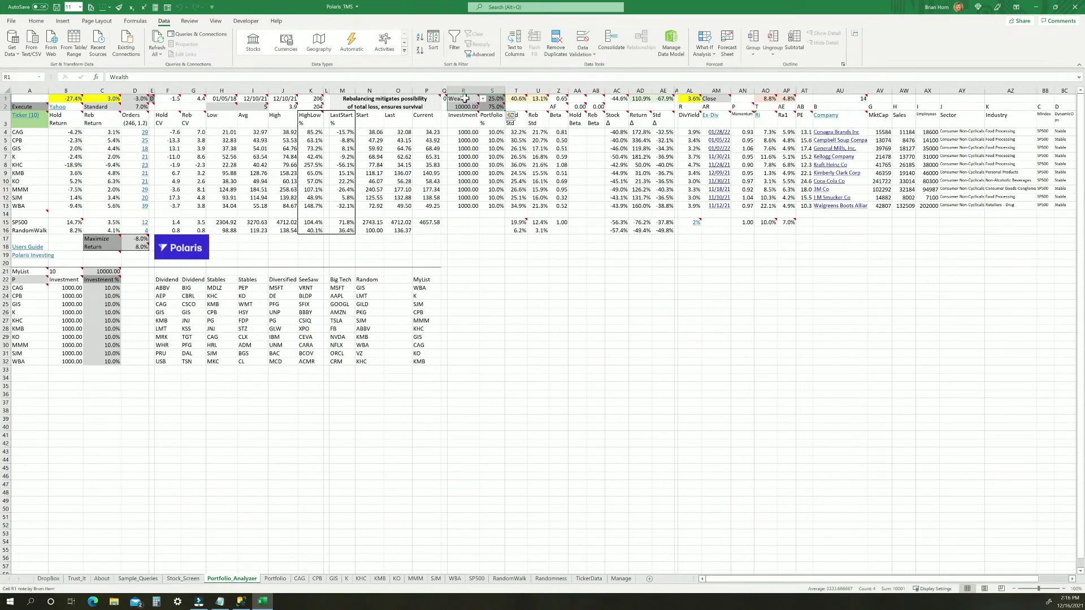
{"action": "left_click", "coordinate": [467, 101]}
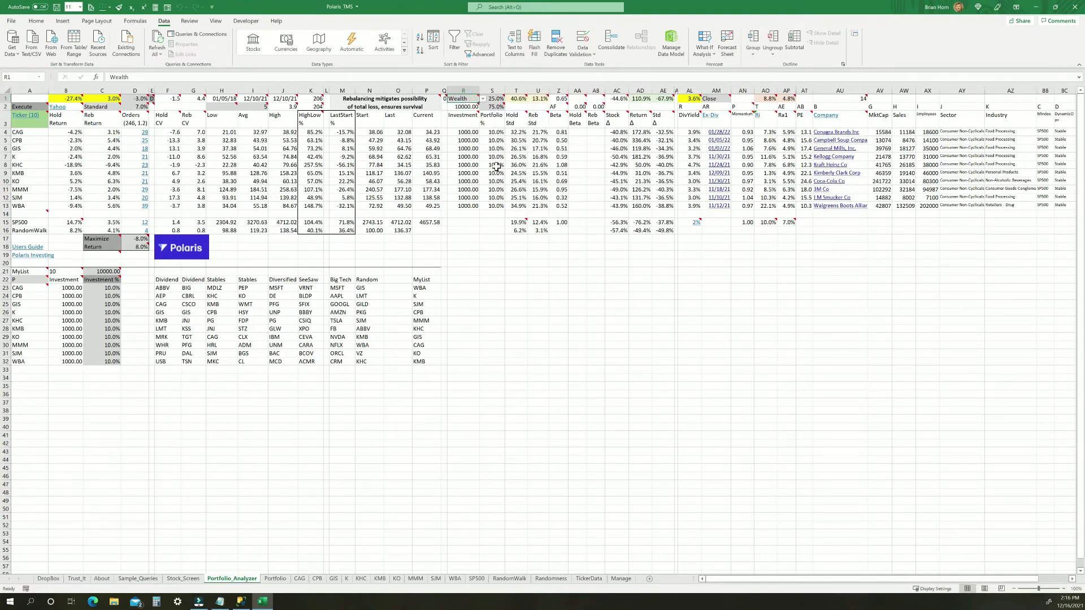
{"action": "left_click", "coordinate": [495, 99]}
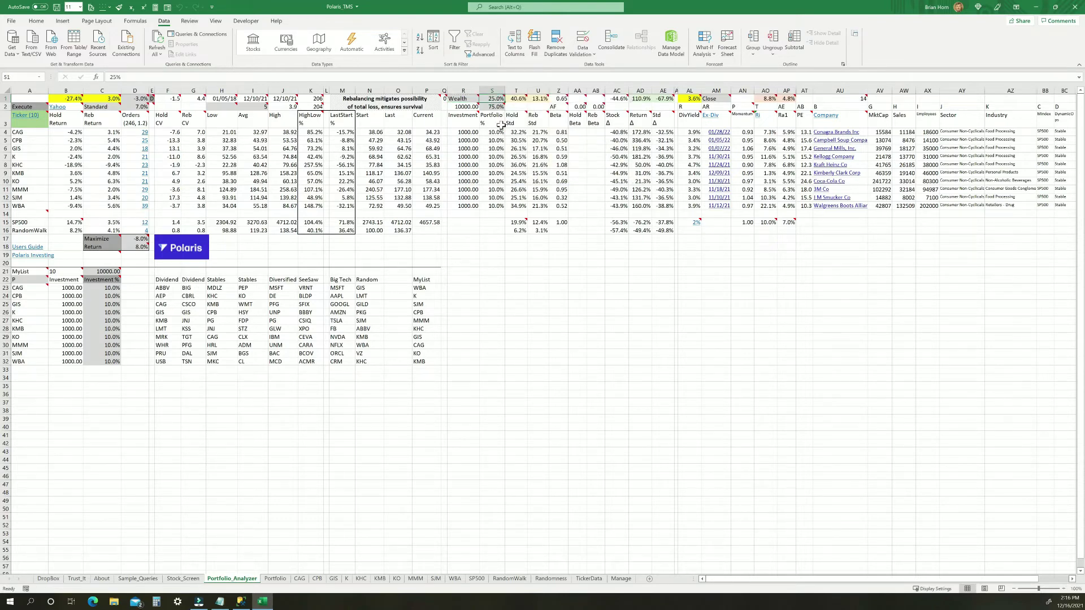
{"action": "left_click", "coordinate": [495, 107]}
Step: Run Maximize Return for the MyList portfolio and apply the resulting max return values
{"action": "left_click", "coordinate": [96, 244]}
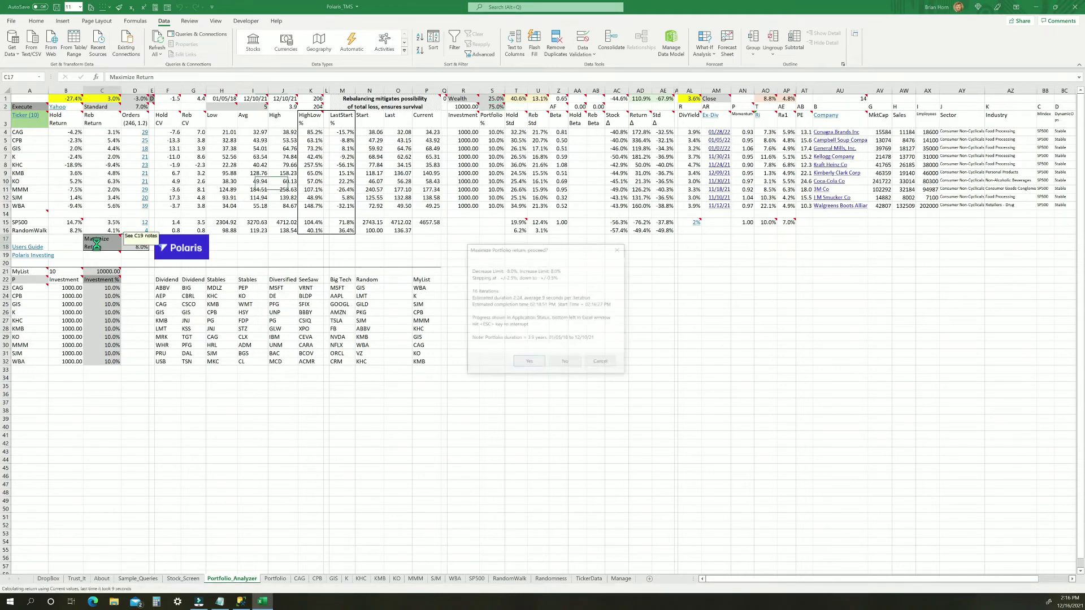
{"action": "left_click", "coordinate": [528, 362]}
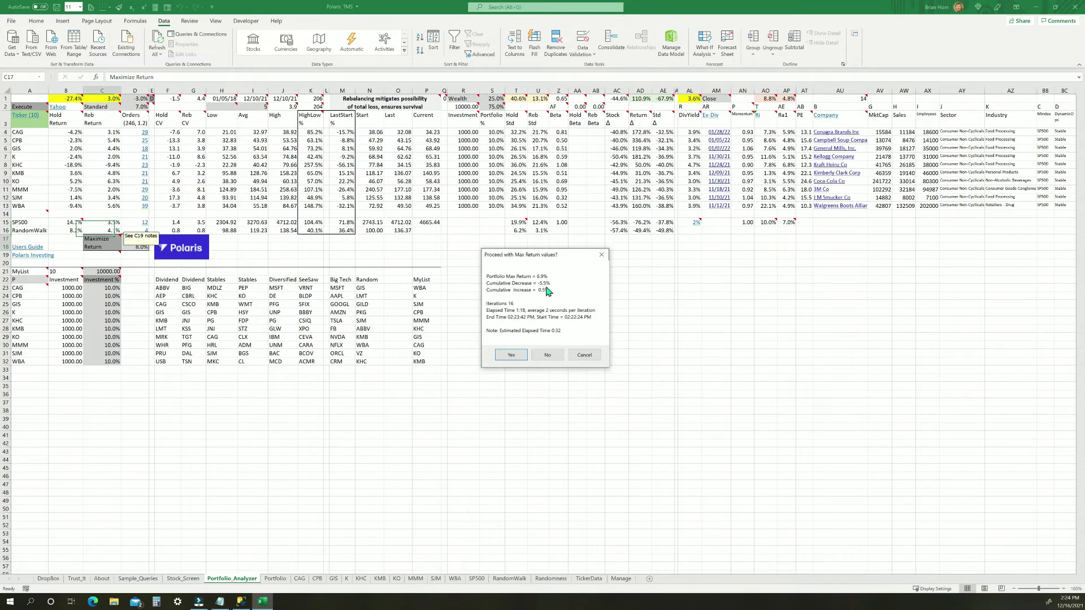
{"action": "left_click", "coordinate": [511, 354]}
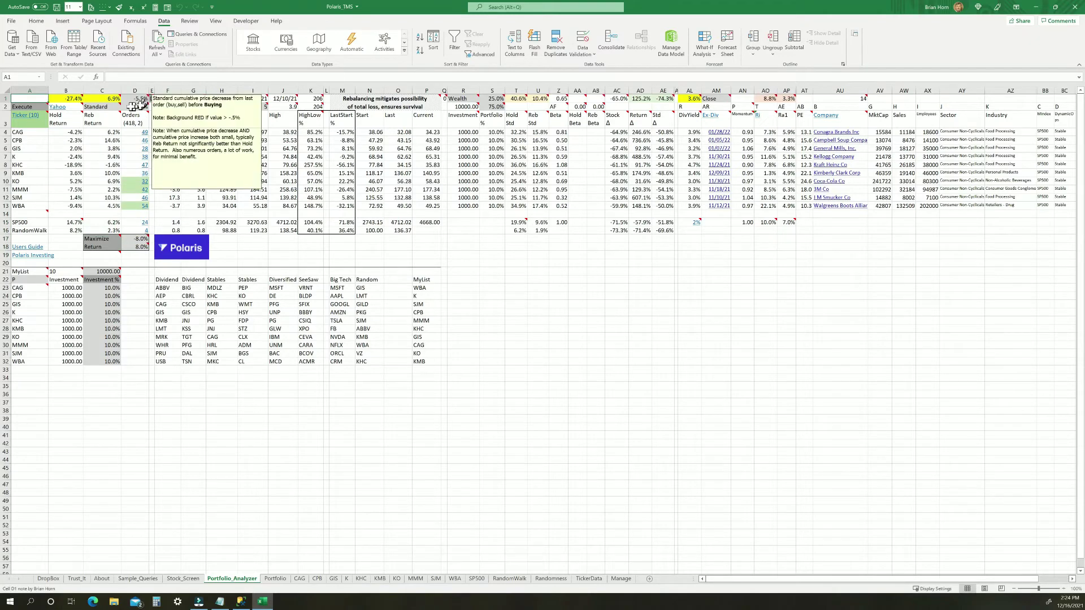
Step: Examine the cumulative return charts on the CAG, CPB and K ticker sheets and return to Portfolio_Analyzer
{"action": "mouse_move", "coordinate": [109, 98]}
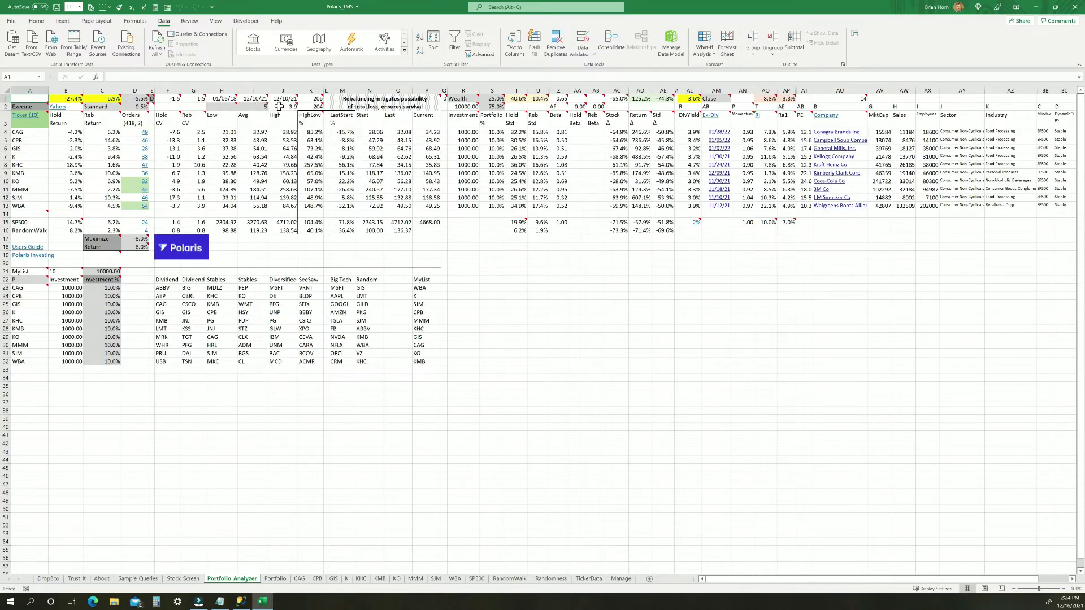
{"action": "mouse_move", "coordinate": [295, 107]}
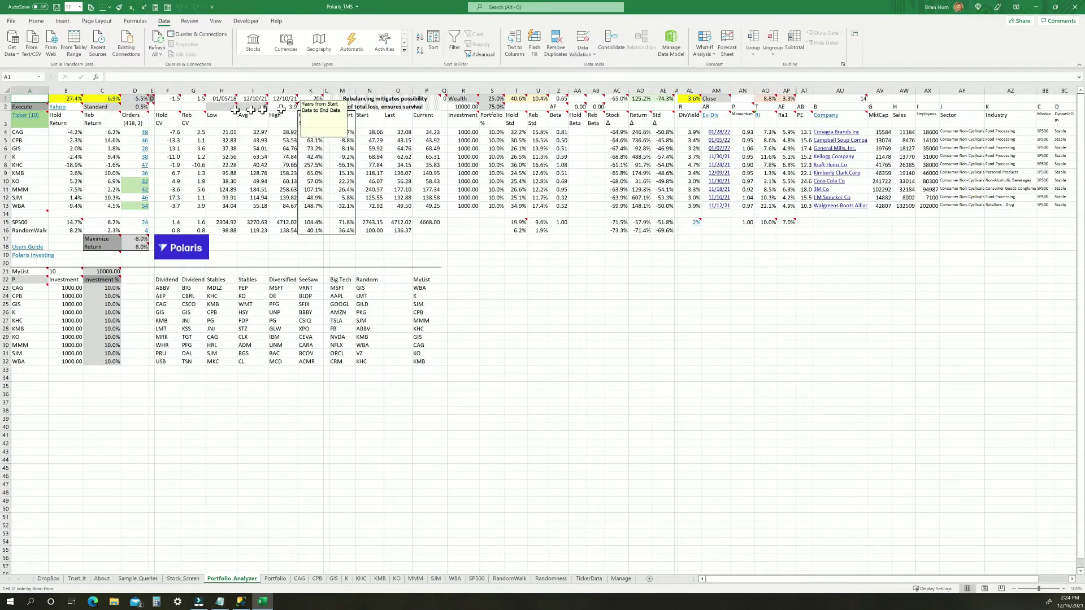
{"action": "mouse_move", "coordinate": [143, 100]}
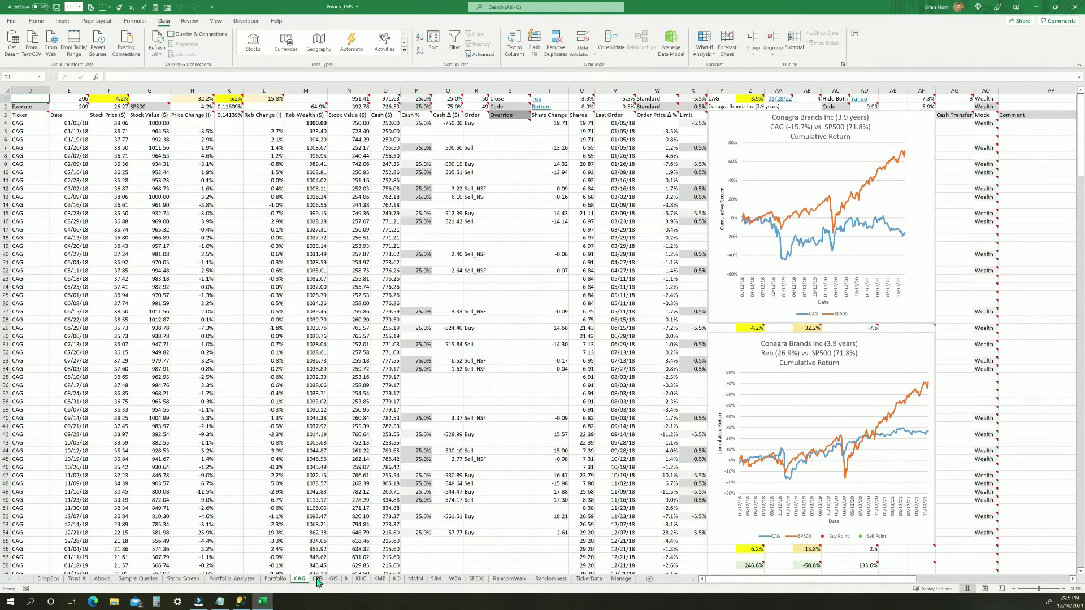
{"action": "left_click", "coordinate": [317, 580]}
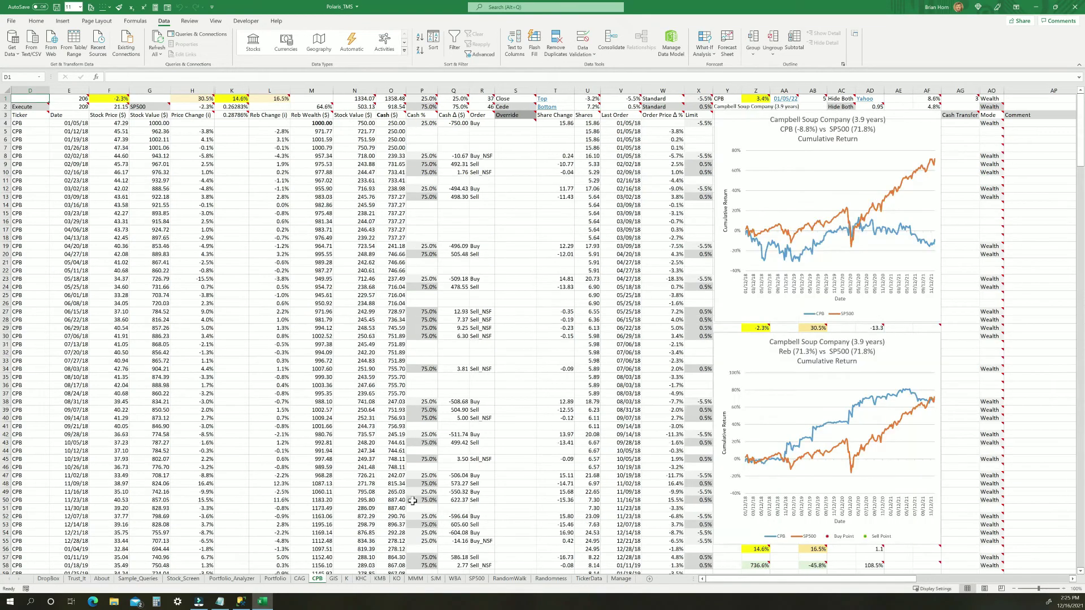
{"action": "left_click", "coordinate": [339, 581]}
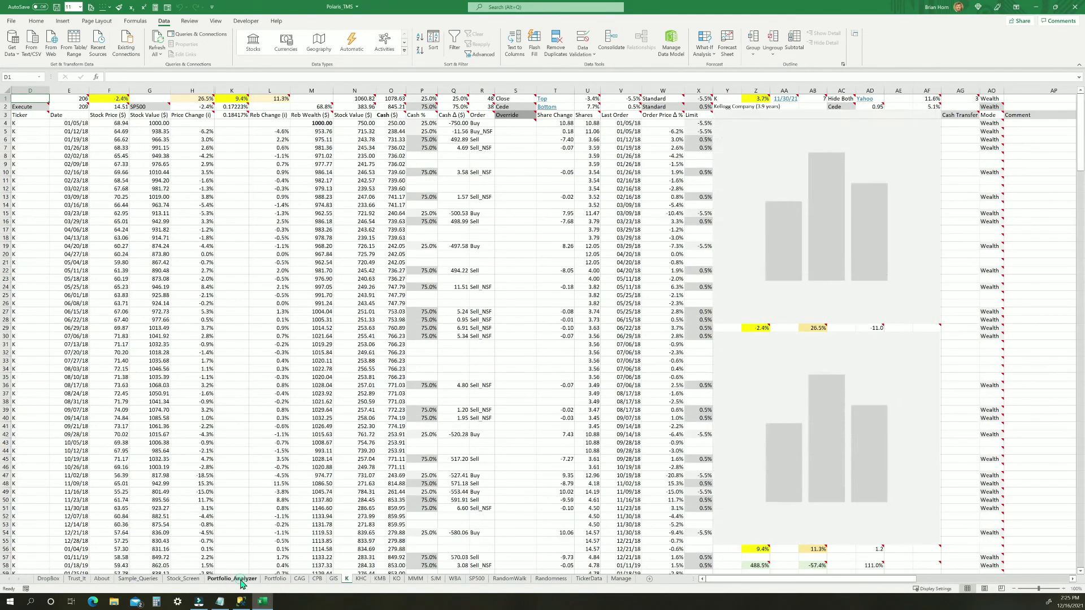
{"action": "left_click", "coordinate": [247, 580]}
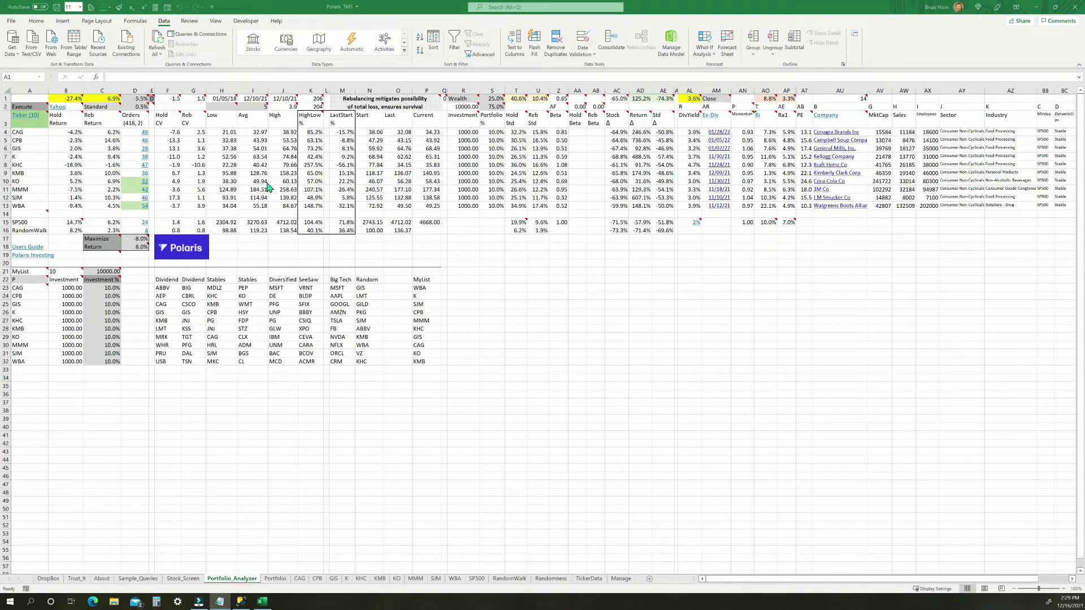
Step: Inspect the end date formula in I1 and set the portfolio start date in H2 to 11/19/21
{"action": "left_click", "coordinate": [258, 100]}
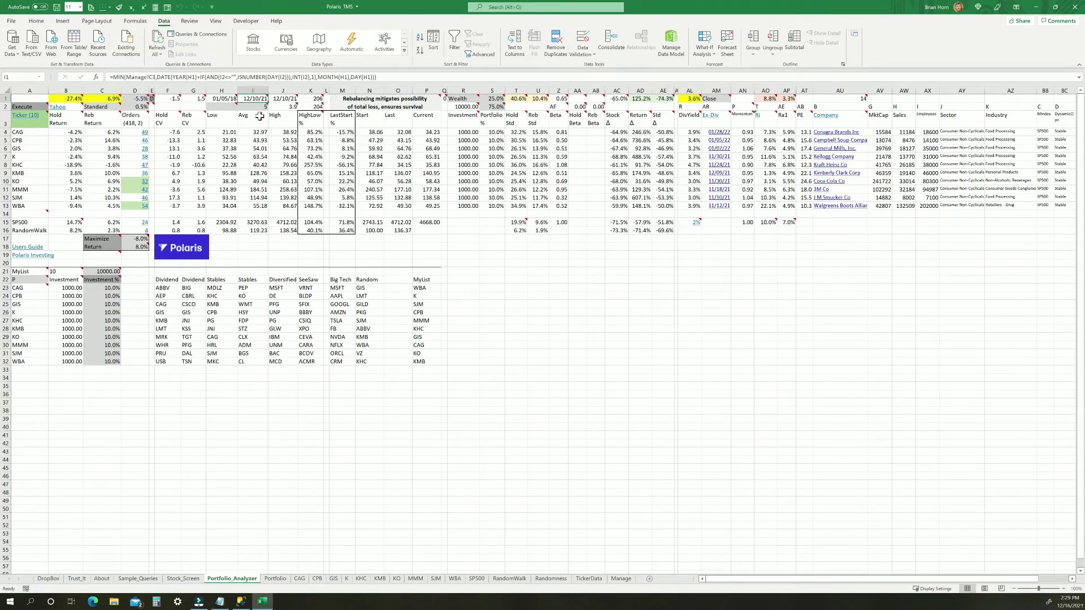
{"action": "left_click", "coordinate": [223, 106]}
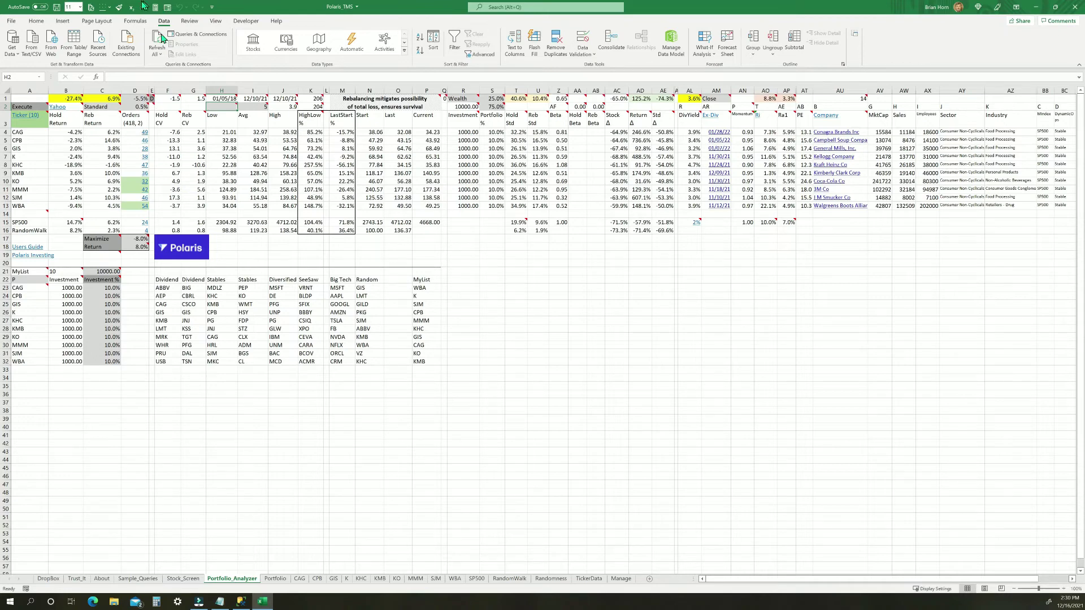
{"action": "mouse_move", "coordinate": [259, 99]}
{"action": "type", "text": "11/19/21"}
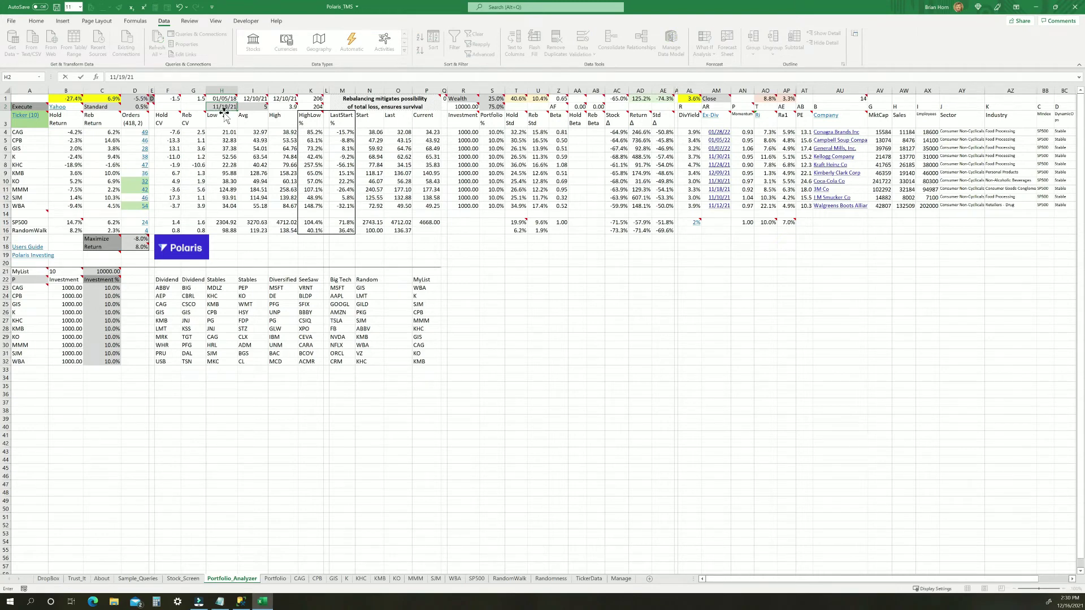
{"action": "left_click", "coordinate": [224, 115]}
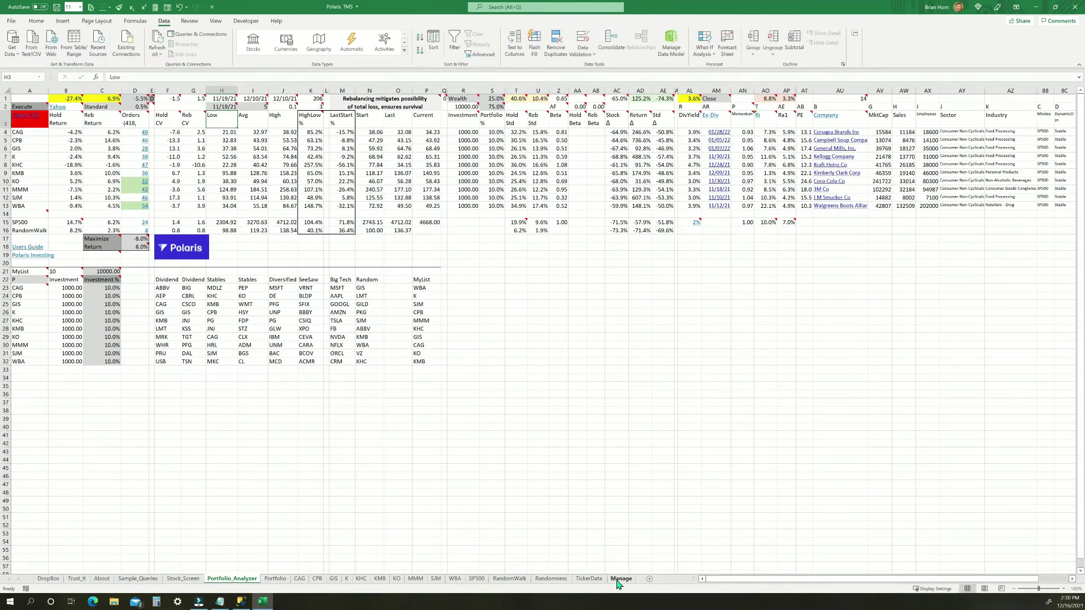
Step: Set the most recent date the spreadsheet was opened, in A1 of the Manage sheet, to 11/19/21
{"action": "left_click", "coordinate": [620, 578]}
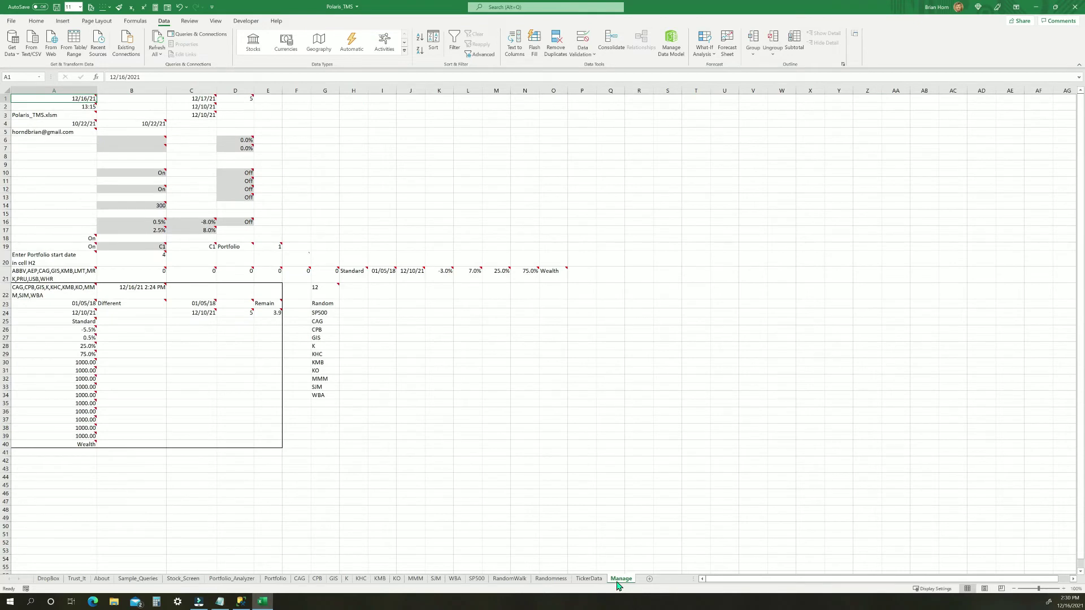
{"action": "mouse_move", "coordinate": [128, 181]}
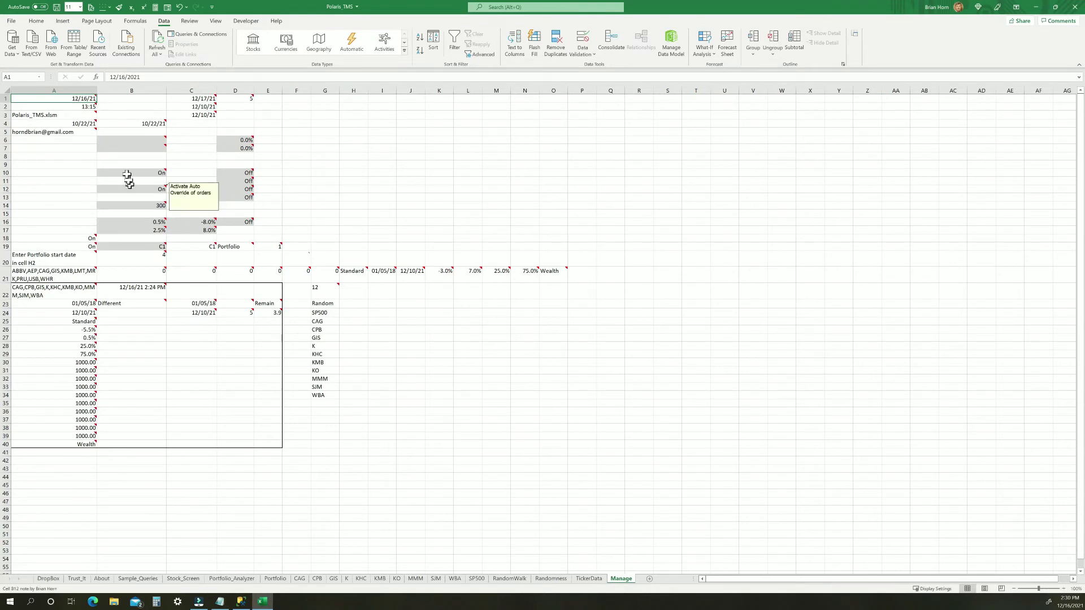
{"action": "mouse_move", "coordinate": [80, 99]}
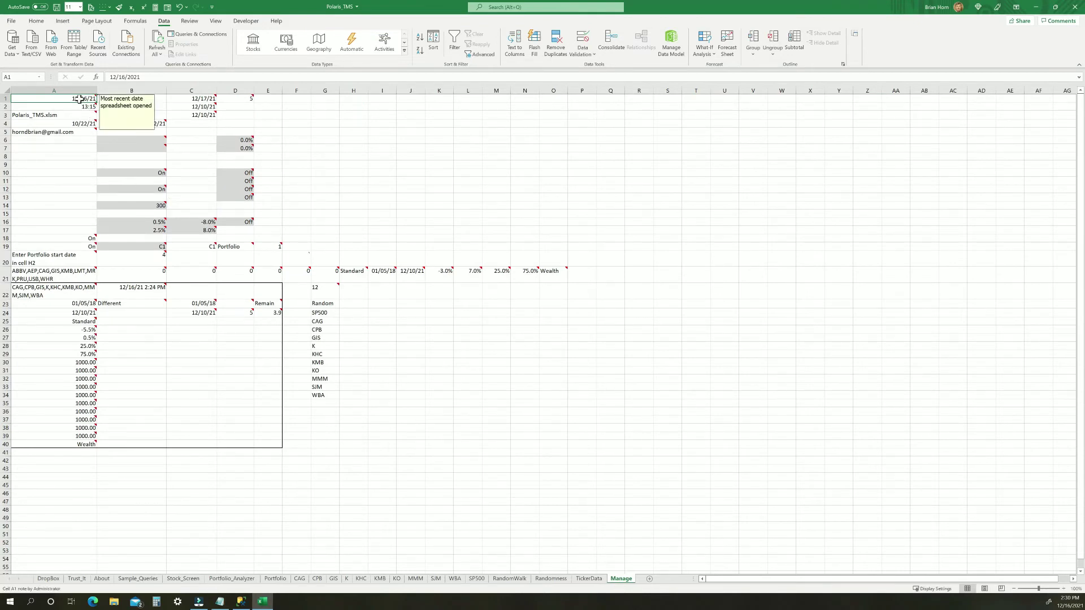
{"action": "type", "text": "11/1"}
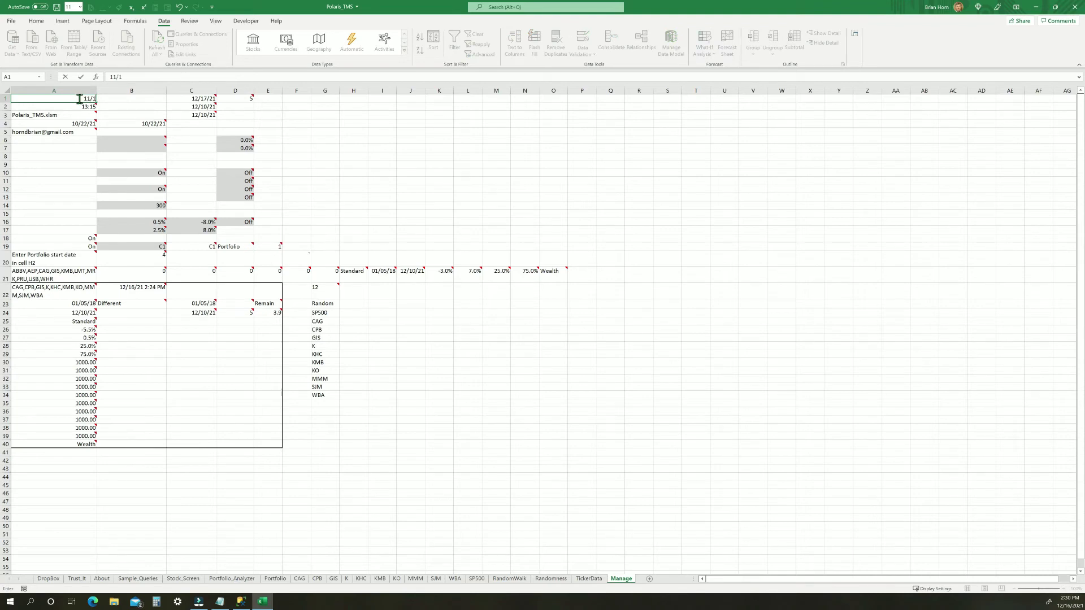
{"action": "type", "text": "9/21"}
{"action": "key", "text": "Return"}
Step: Set the date in C3 of the Manage sheet to 11/19/21 and return to Portfolio_Analyzer
{"action": "left_click", "coordinate": [202, 115]}
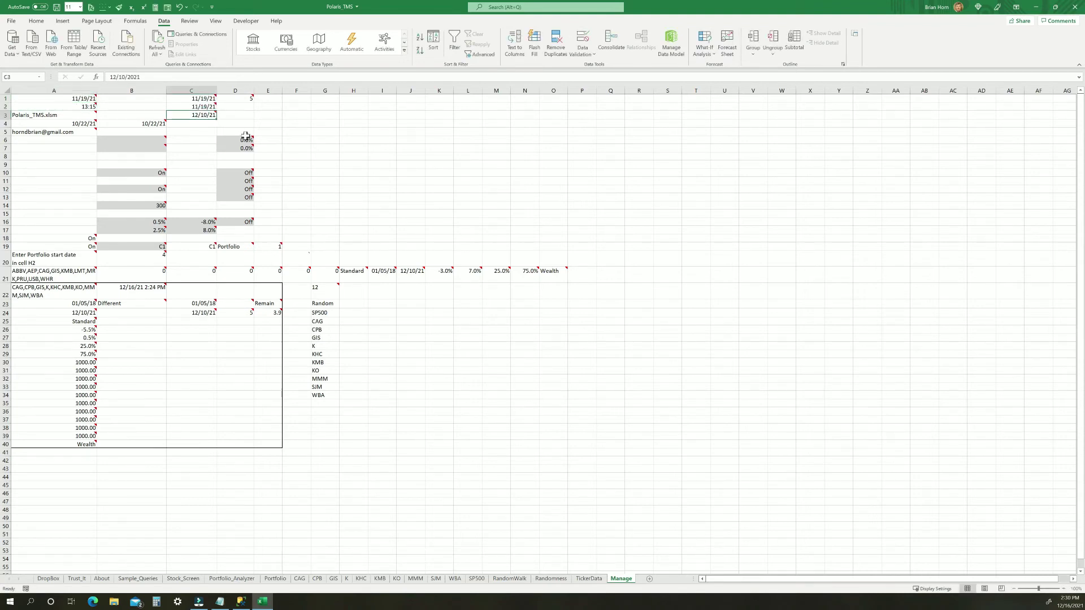
{"action": "type", "text": "11"}
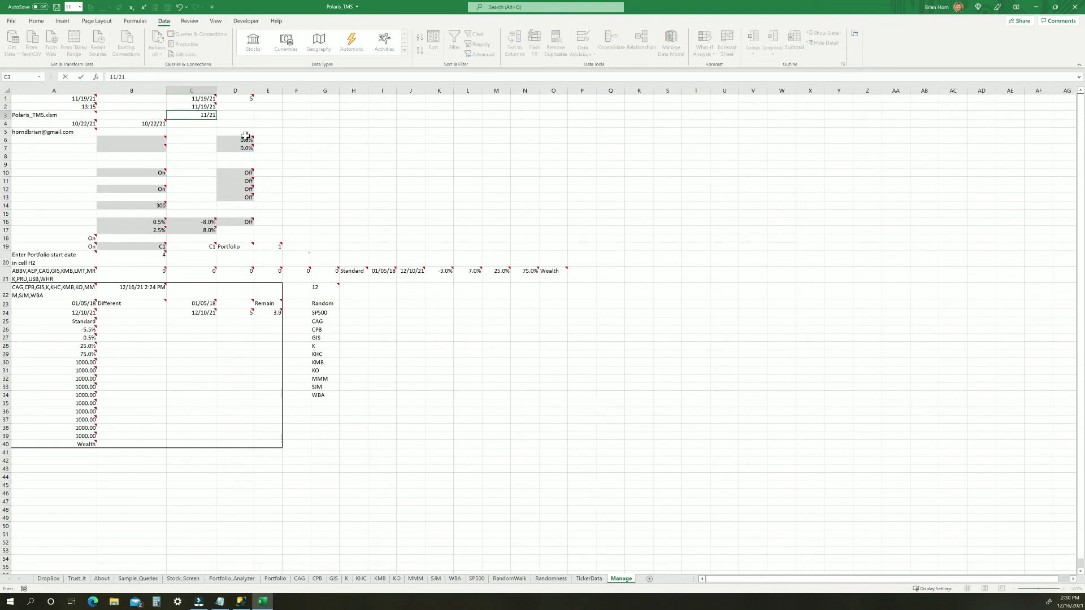
{"action": "key", "text": "Return"}
{"action": "type", "text": "11/19/21"}
{"action": "key", "text": "Return"}
{"action": "key", "text": "ctrl+Home"}
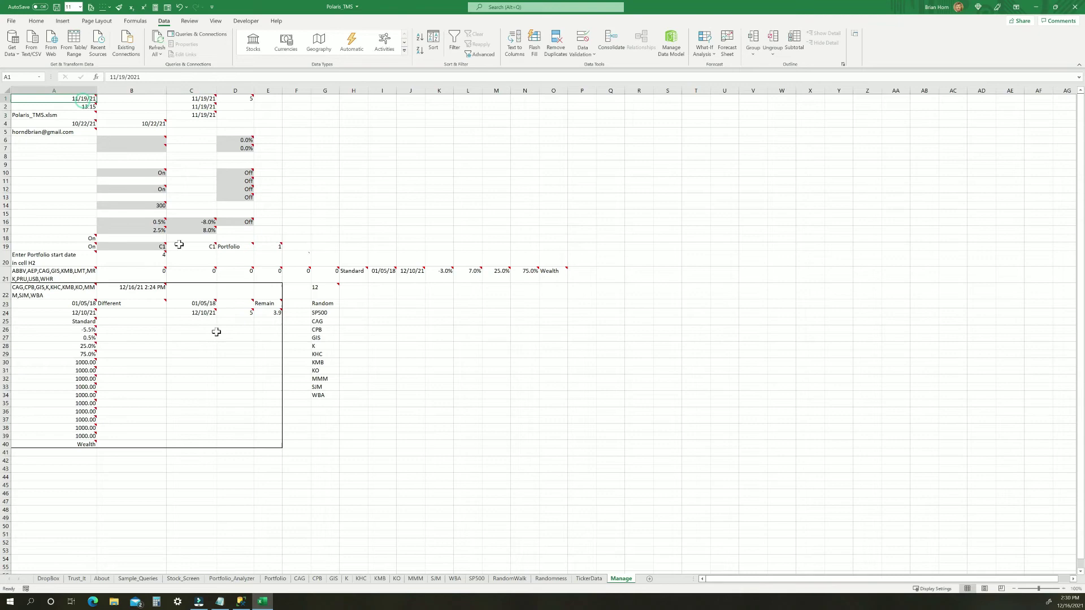
{"action": "left_click", "coordinate": [246, 579]}
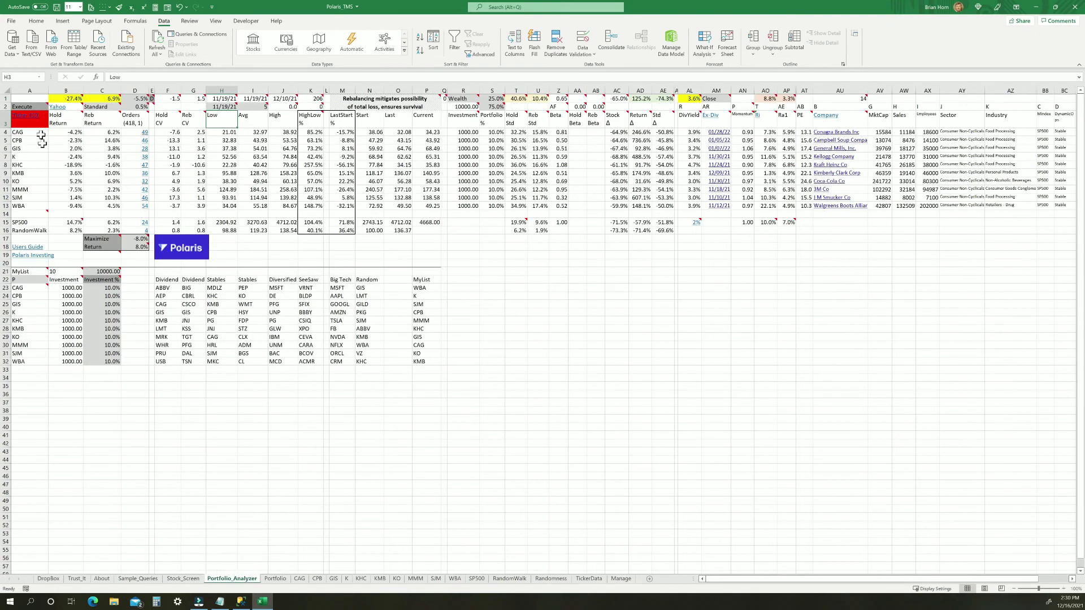
Step: Execute the portfolio refresh with the 11/19/21 start date and review the initial orders on the CAG and CPB sheets
{"action": "left_click", "coordinate": [28, 107]}
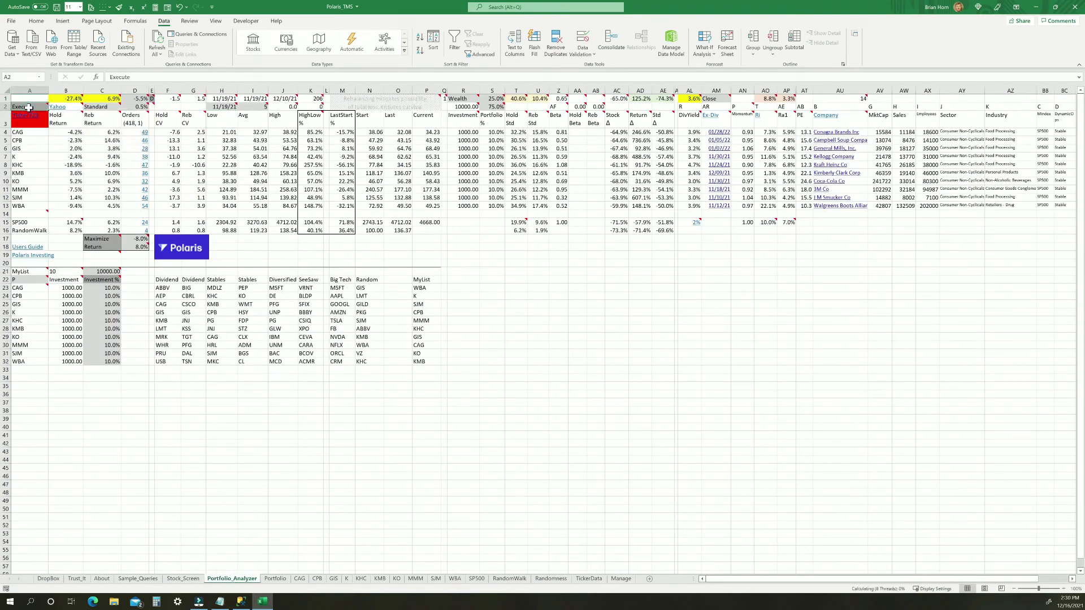
{"action": "left_click", "coordinate": [299, 579]}
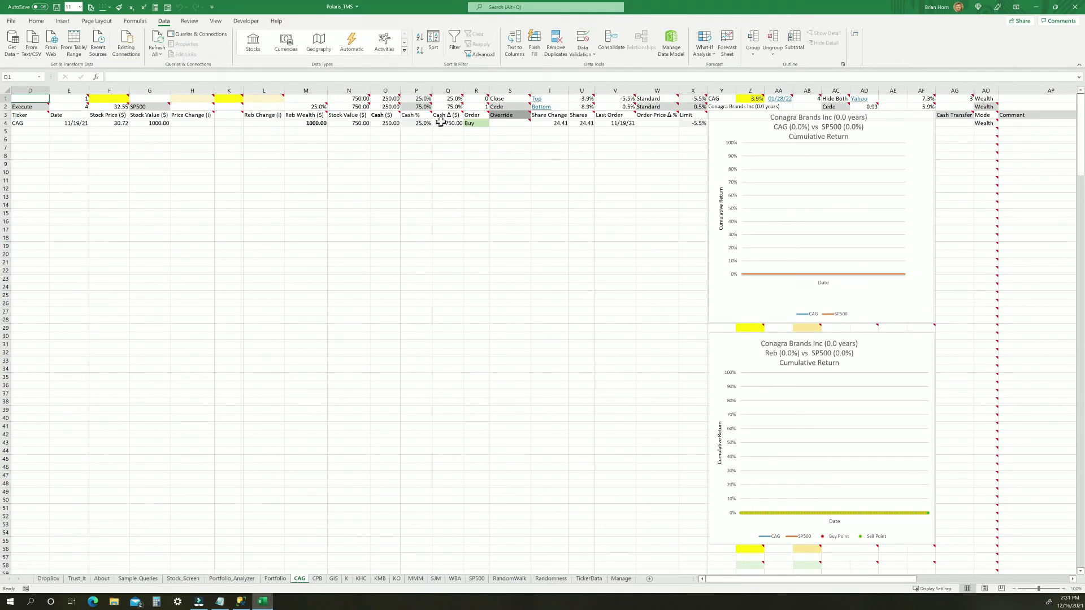
{"action": "left_click", "coordinate": [317, 579]}
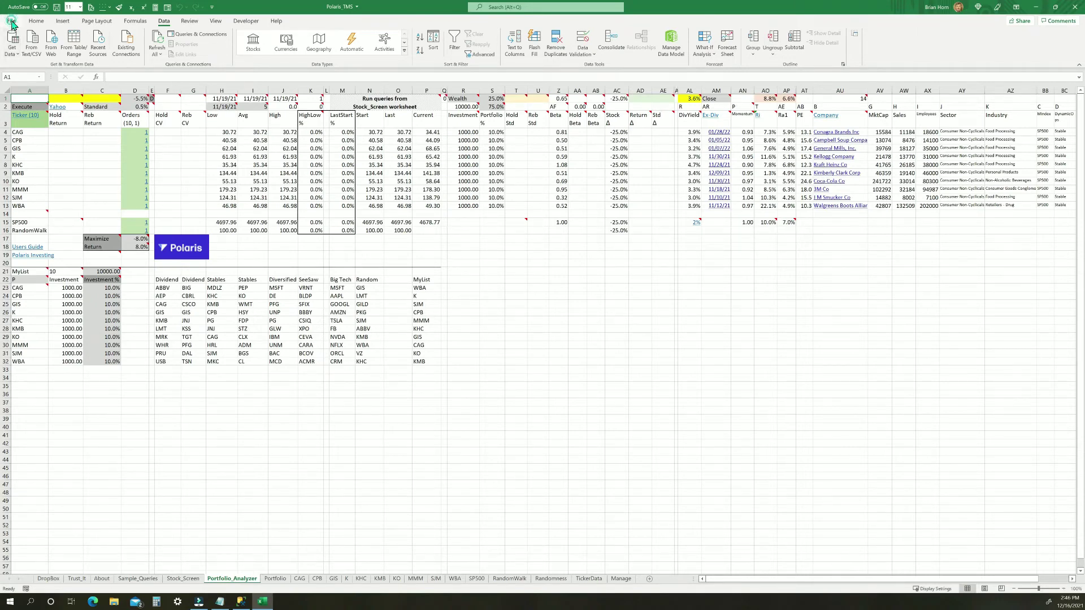
Step: Open the Save As dialog for the workbook in the App_TMS folder and clear the proposed file name
{"action": "left_click", "coordinate": [11, 23]}
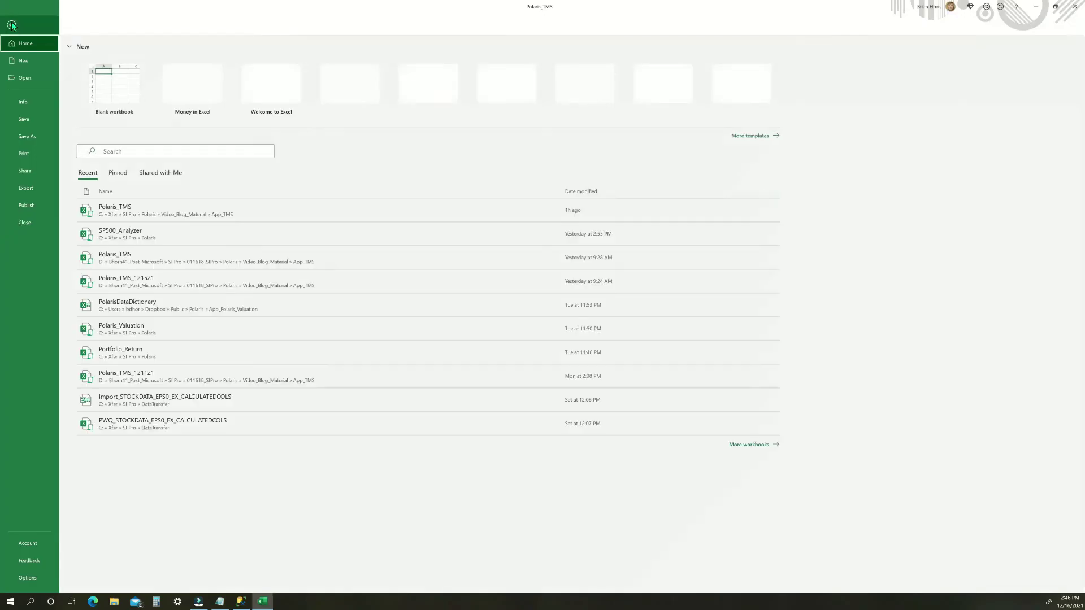
{"action": "left_click", "coordinate": [35, 137]}
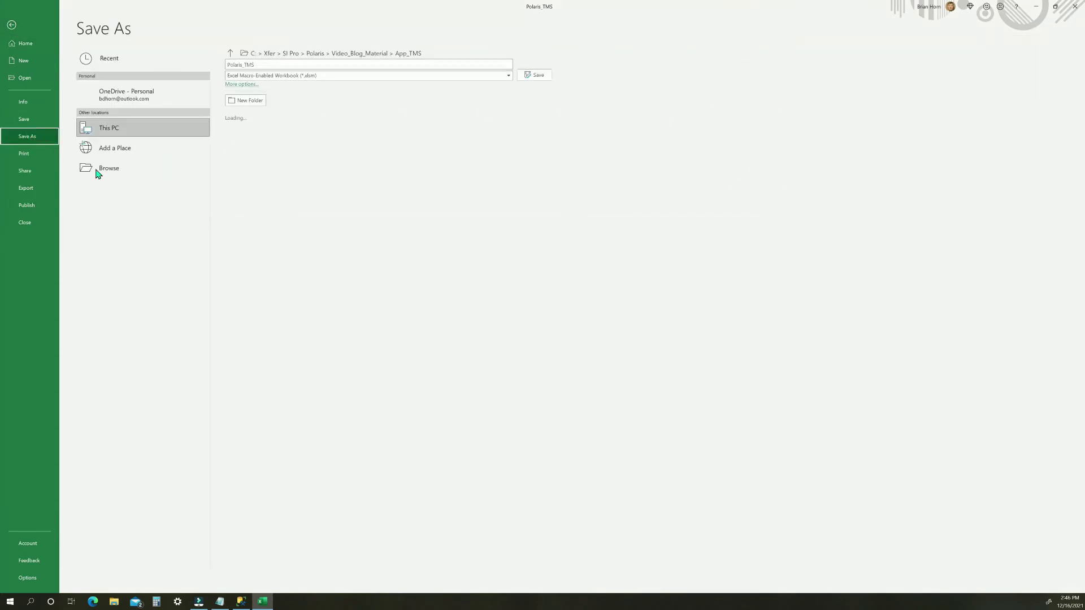
{"action": "left_click", "coordinate": [107, 171]}
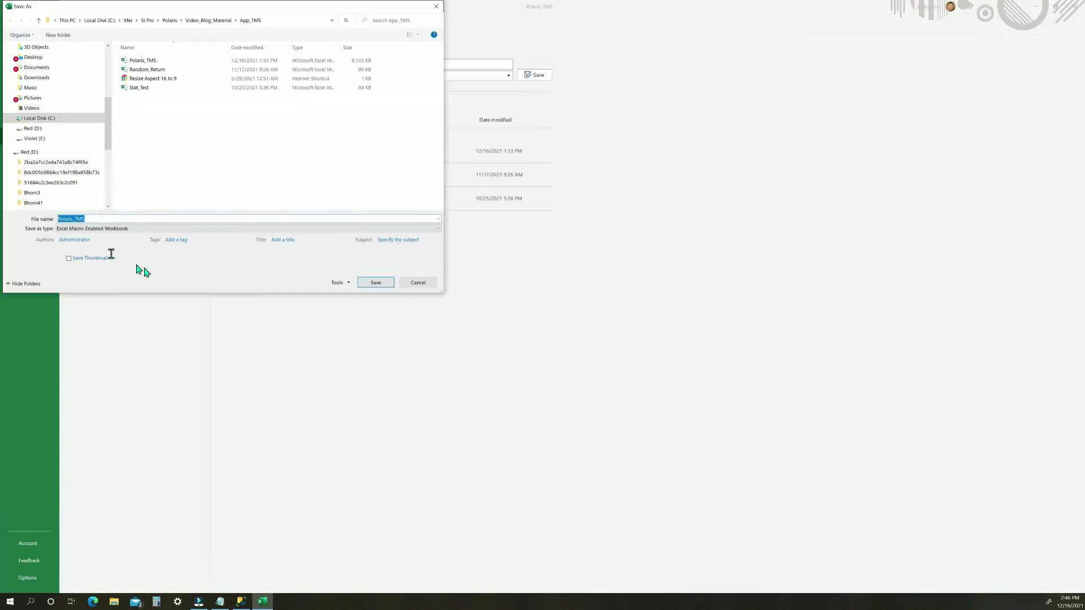
{"action": "key", "text": "BackSpace"}
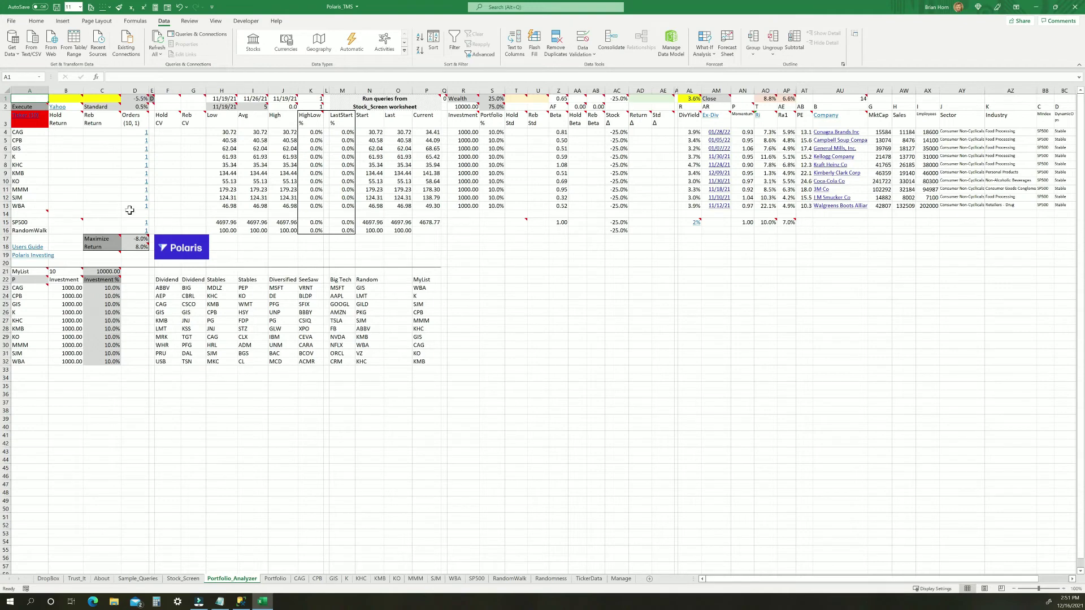
Step: Read the notes on A3 and the end date in I1, check the dates in A1 and C3 of Manage, and return to Portfolio_Analyzer
{"action": "mouse_move", "coordinate": [29, 126]}
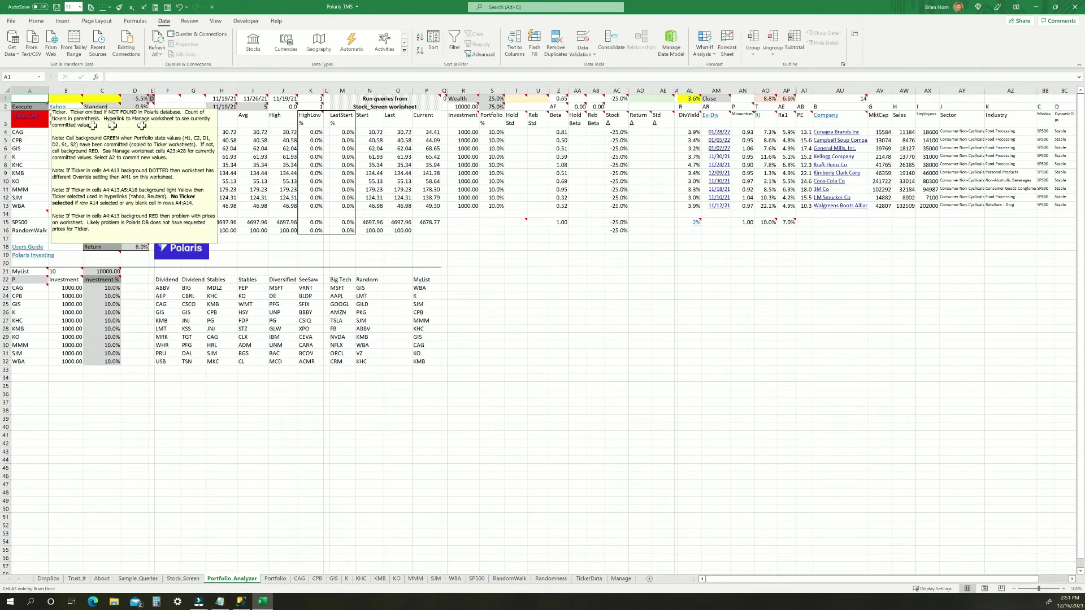
{"action": "mouse_move", "coordinate": [254, 99]}
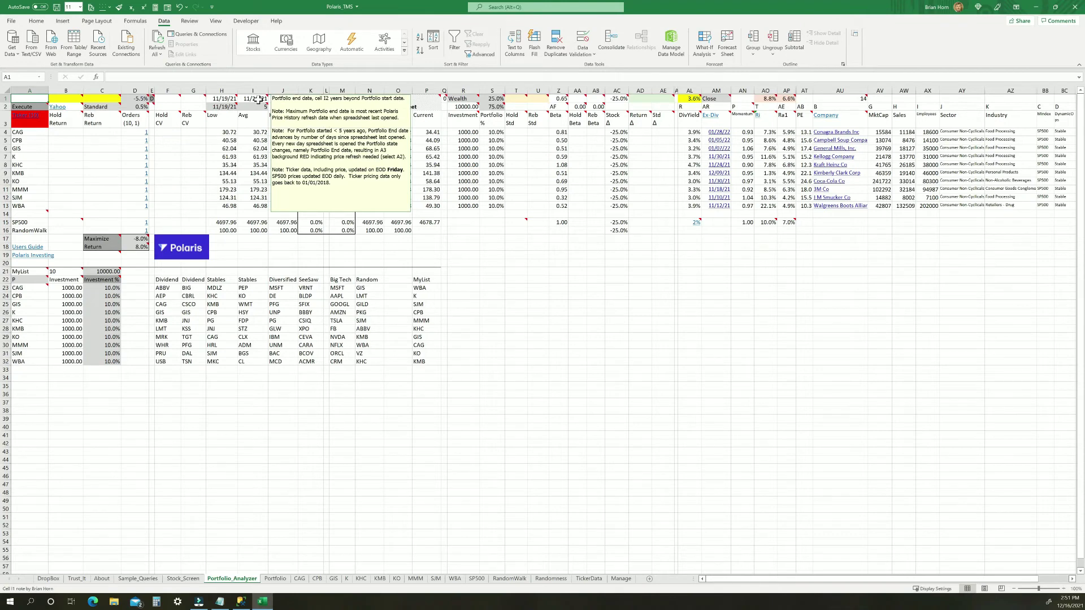
{"action": "left_click", "coordinate": [621, 579]}
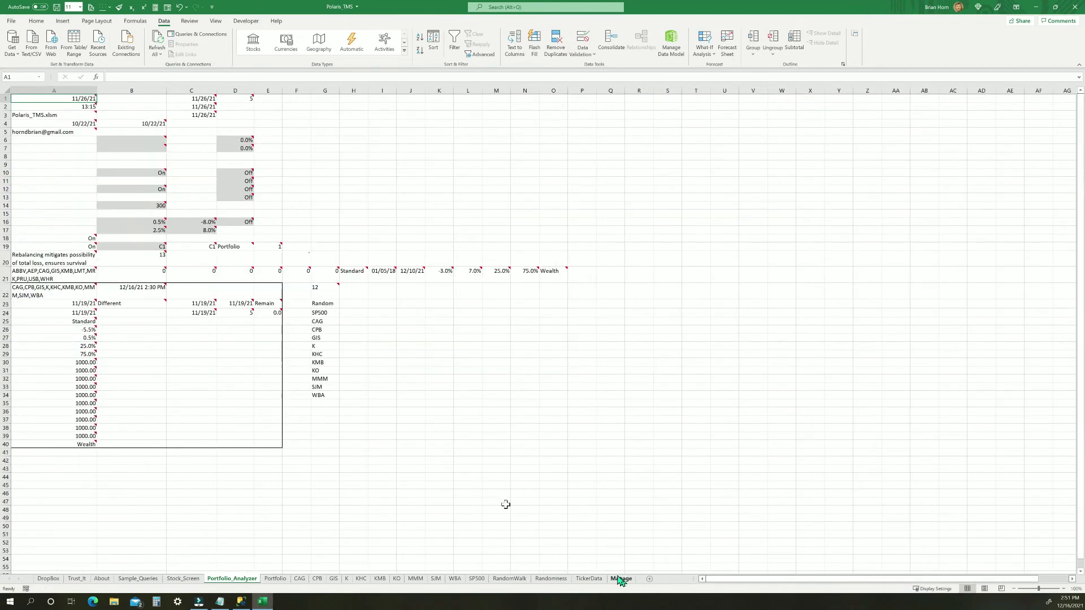
{"action": "mouse_move", "coordinate": [66, 99]}
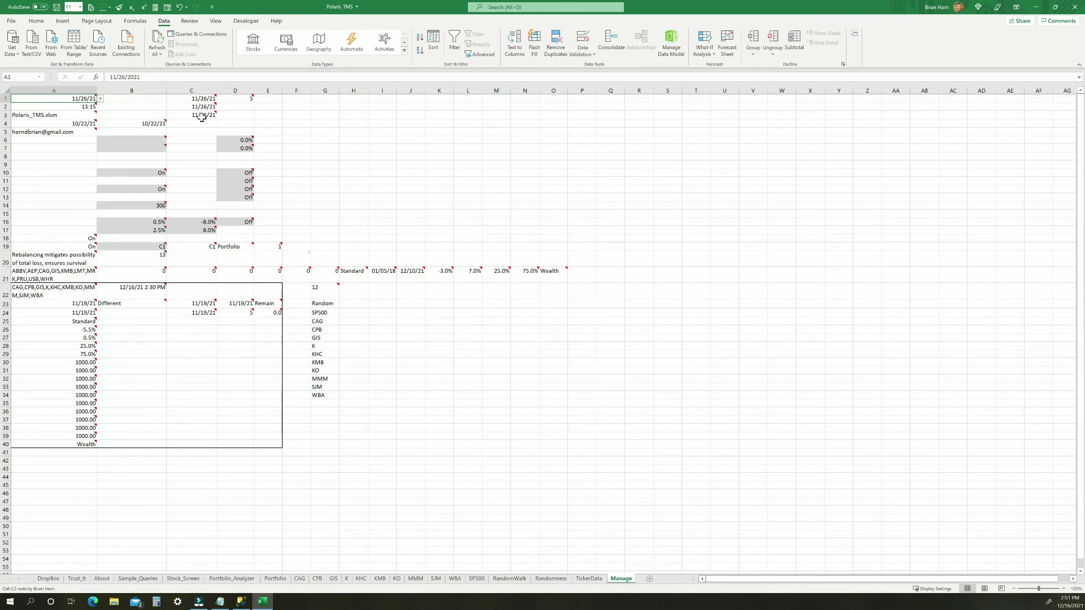
{"action": "mouse_move", "coordinate": [202, 117]}
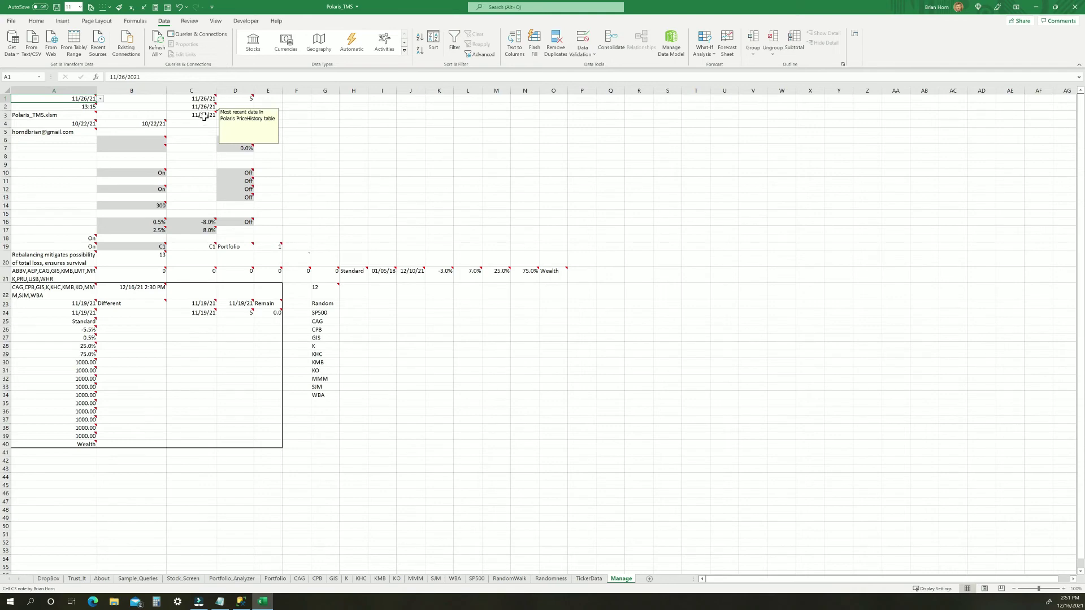
{"action": "left_click", "coordinate": [232, 579]}
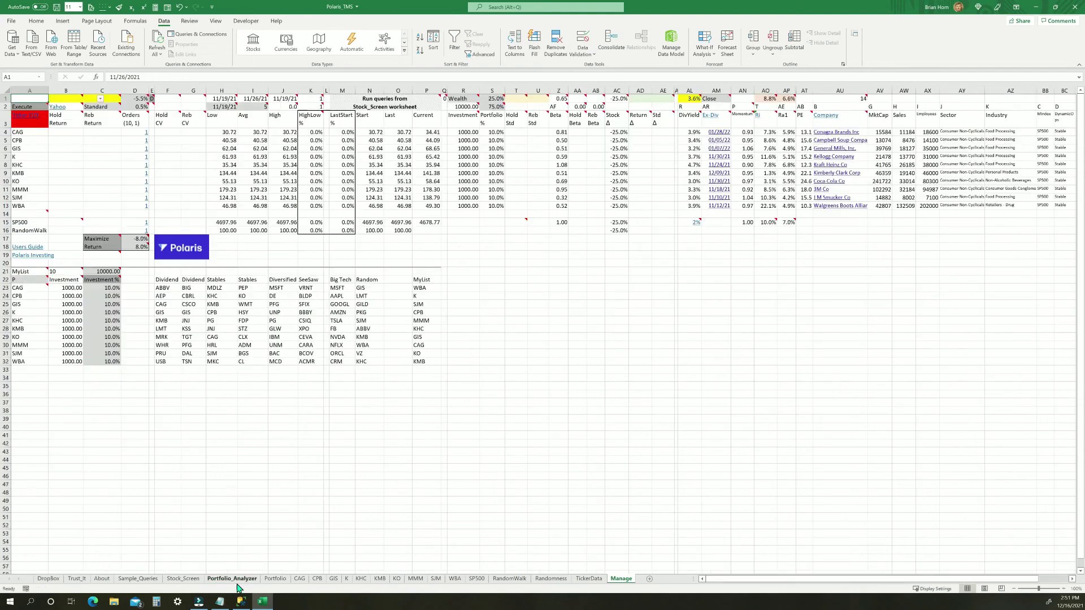
Step: Execute the price refresh for the 11/26/21 end date and review the orders on the CAG and CPB sheets
{"action": "left_click", "coordinate": [36, 106]}
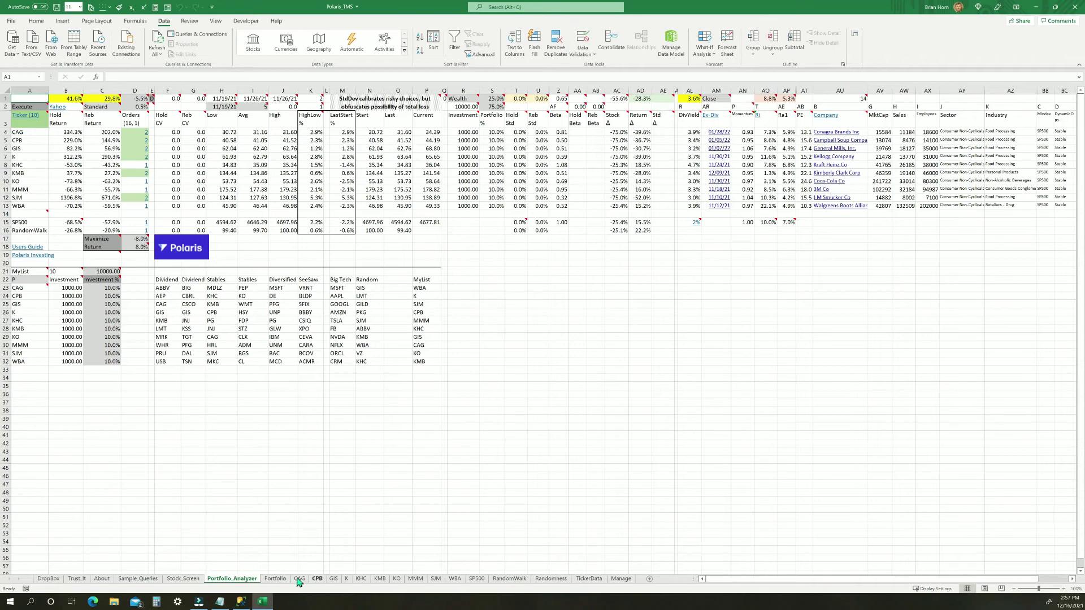
{"action": "left_click", "coordinate": [300, 579]}
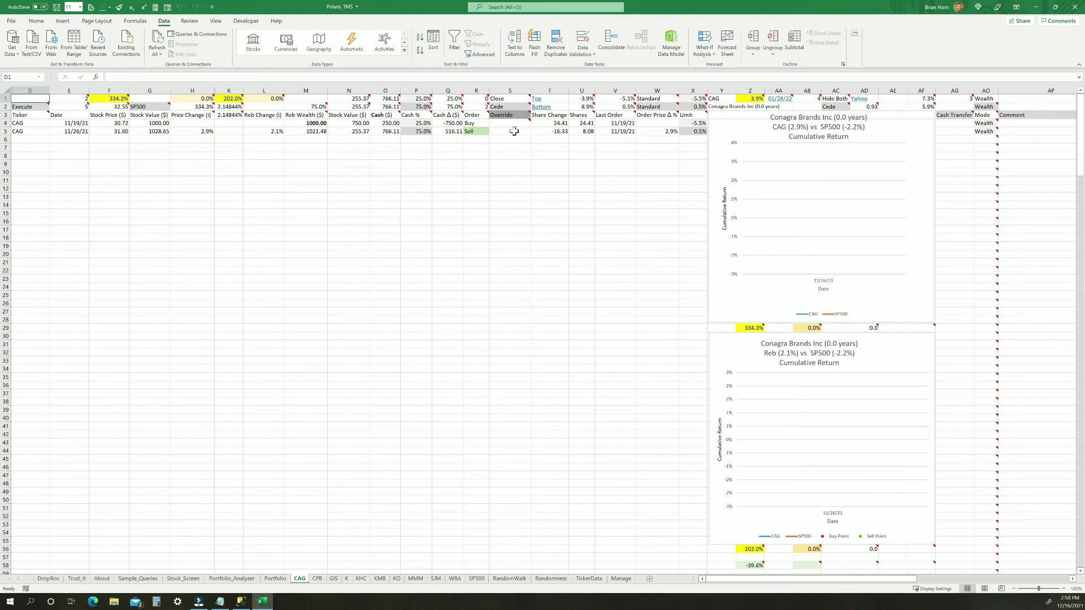
{"action": "left_click", "coordinate": [318, 579]}
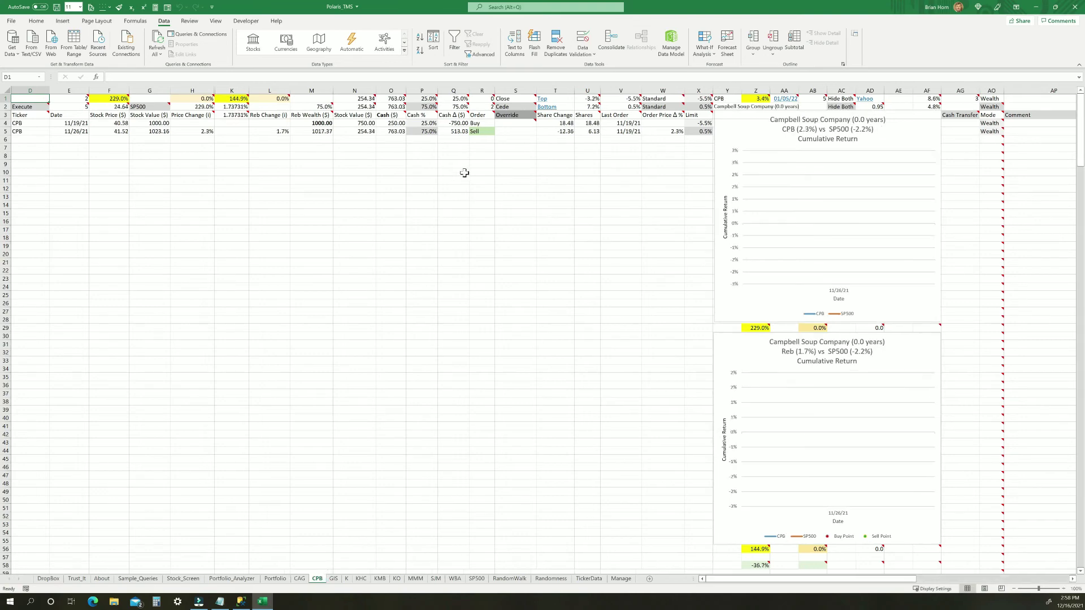
{"action": "left_click", "coordinate": [233, 580]}
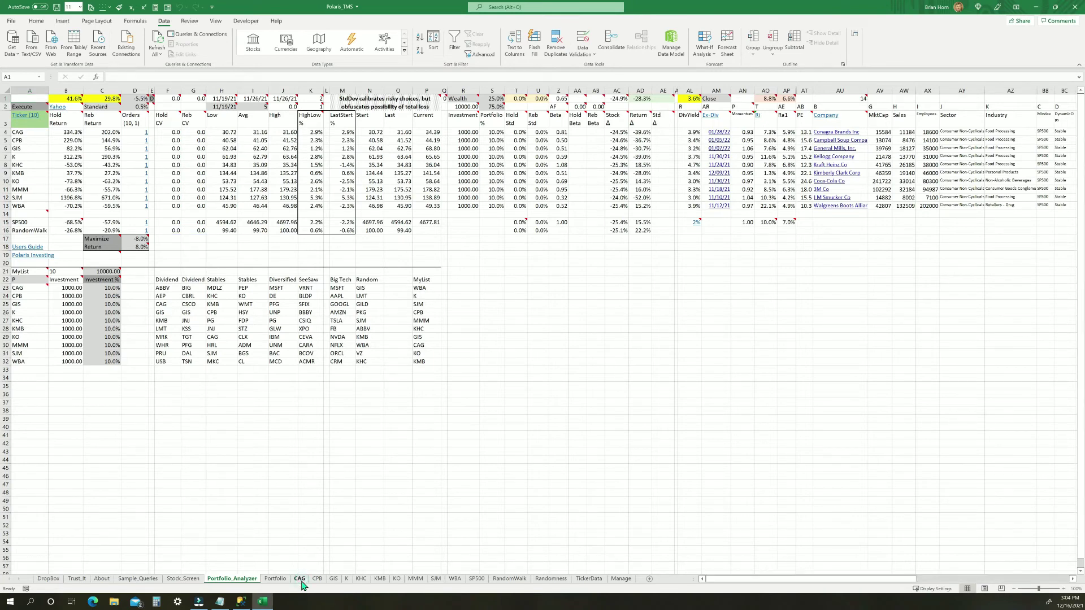
Step: Review the sell overrides on the CAG and CPB sheets, inspect CPB's override note and S2 options, and return to Portfolio_Analyzer
{"action": "left_click", "coordinate": [299, 579]}
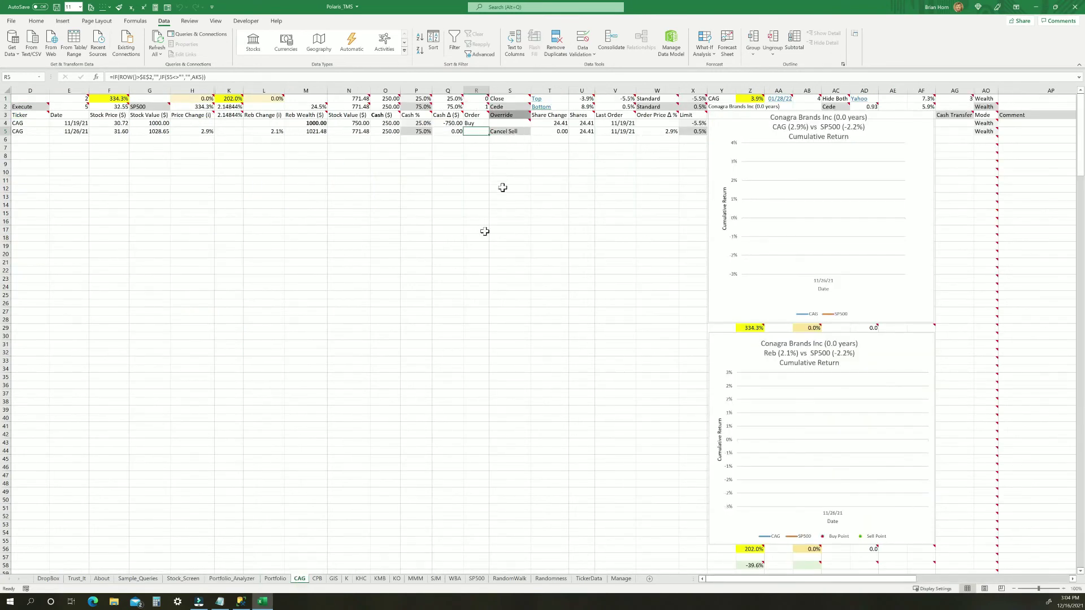
{"action": "left_click", "coordinate": [318, 581]}
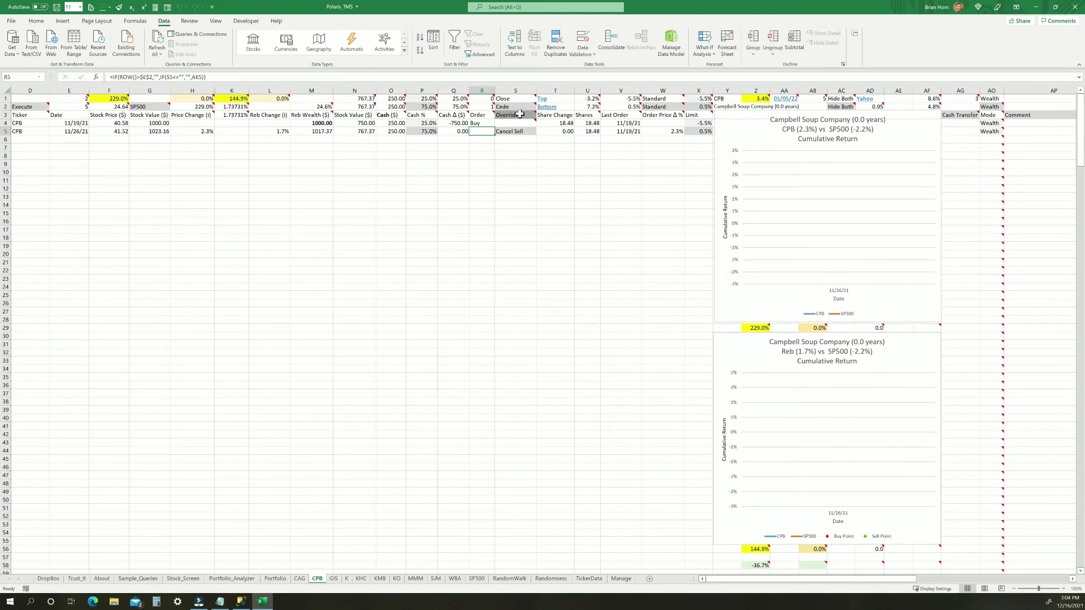
{"action": "mouse_move", "coordinate": [519, 115]}
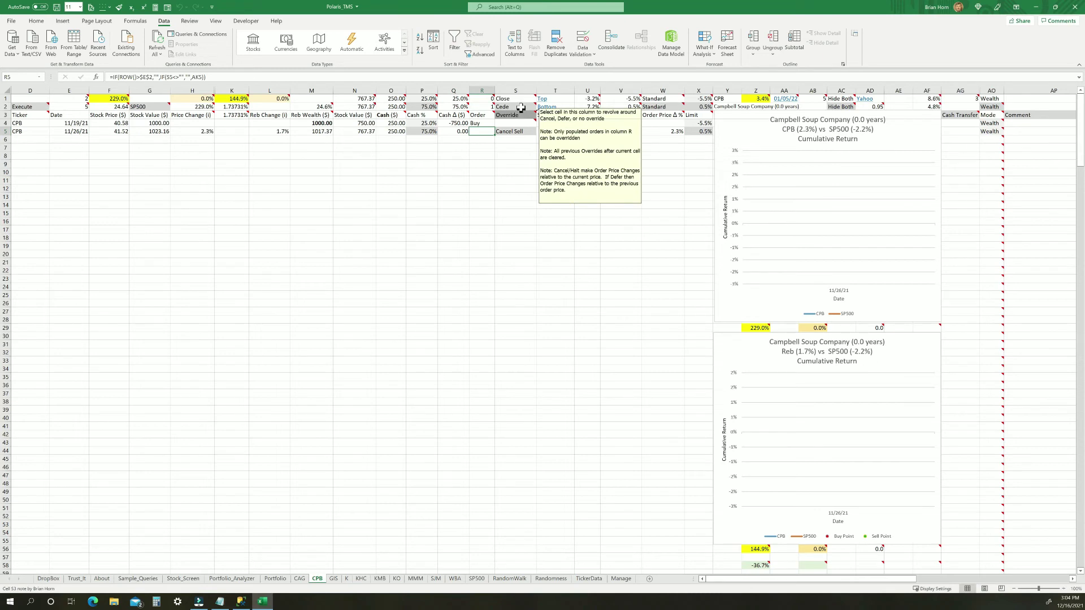
{"action": "left_click", "coordinate": [517, 107]}
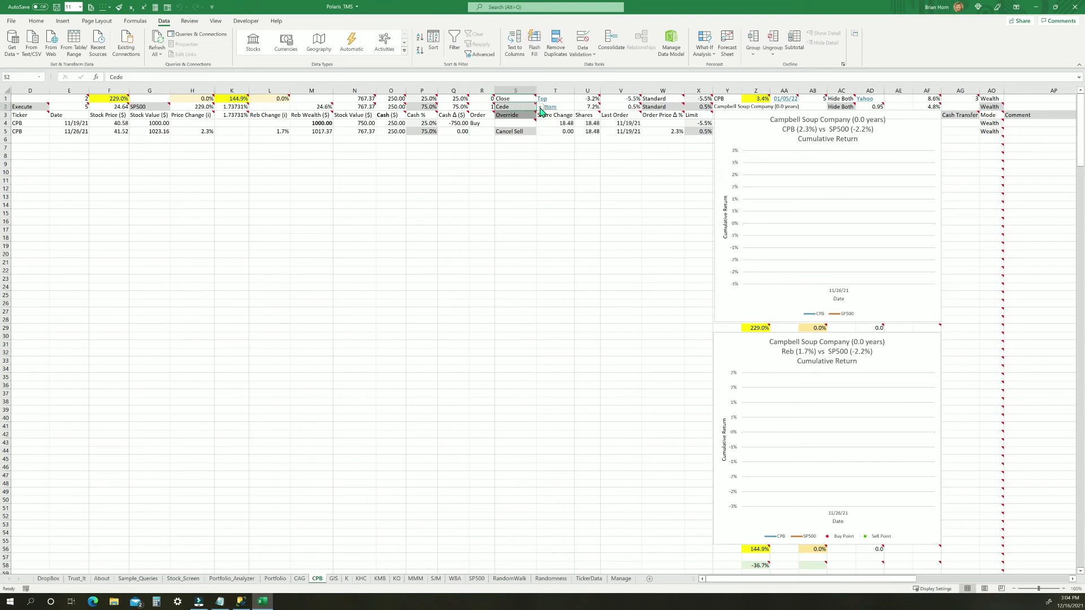
{"action": "left_click", "coordinate": [539, 108]}
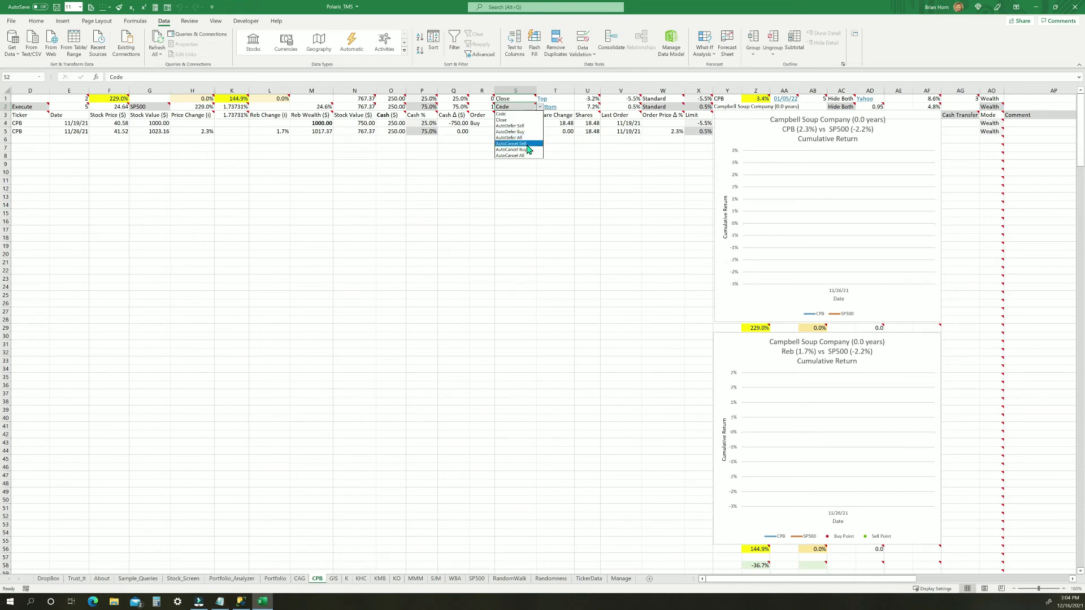
{"action": "left_click", "coordinate": [230, 582]}
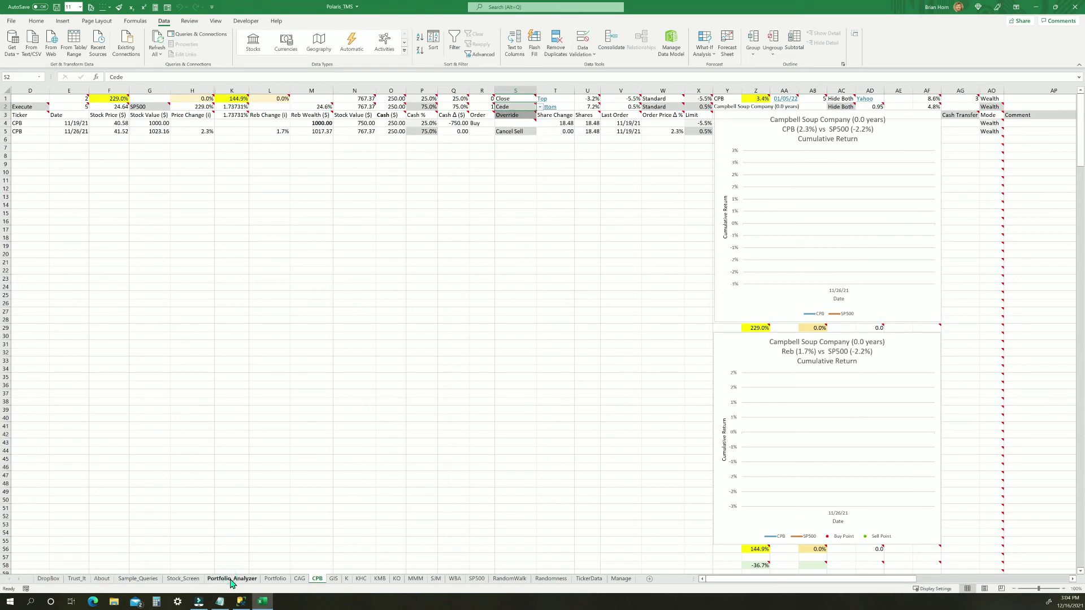
{"action": "left_click", "coordinate": [230, 582]}
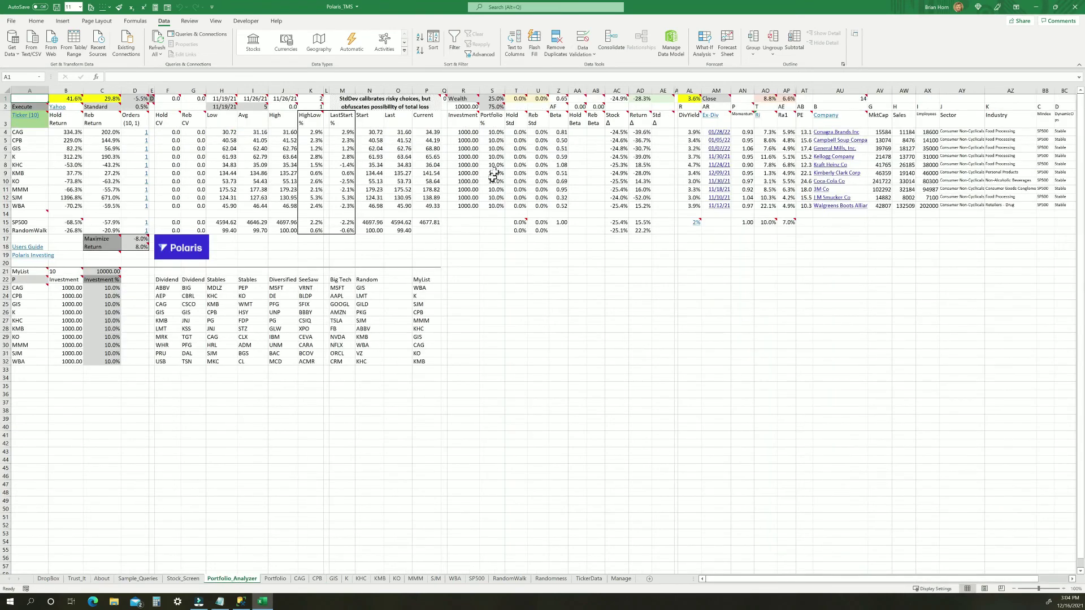
Step: Set the portfolio's automatic order override in AM1 to AutoCancel Sell
{"action": "left_click", "coordinate": [716, 98]}
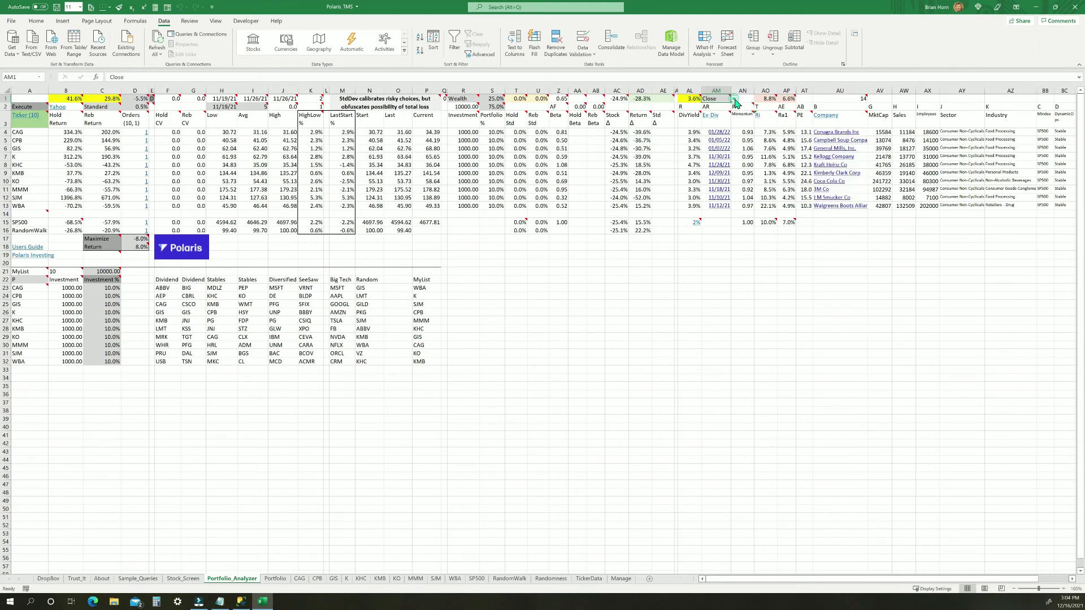
{"action": "left_click", "coordinate": [734, 99]}
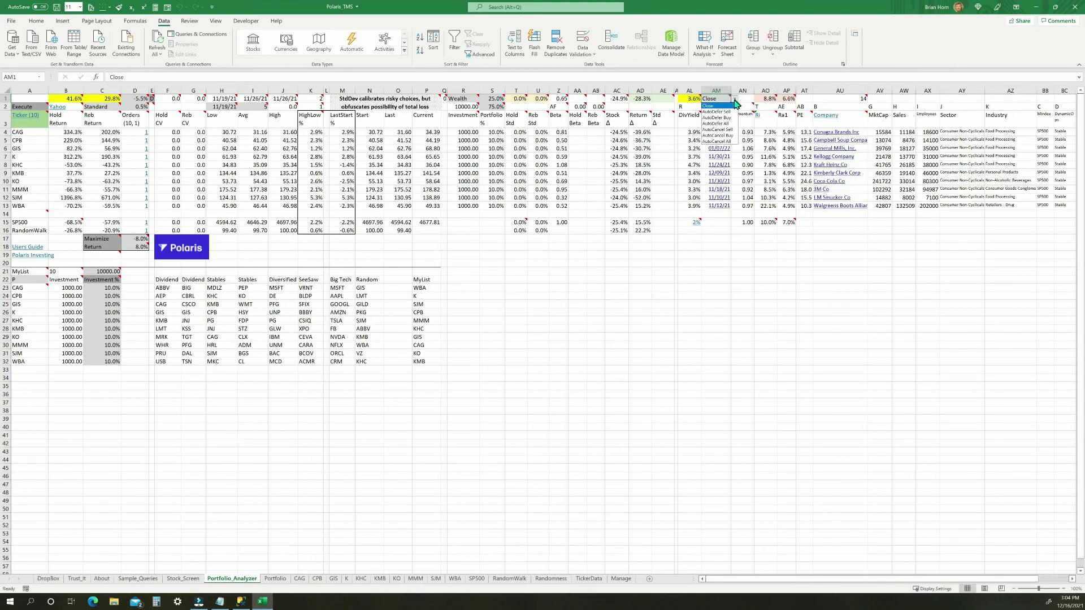
{"action": "left_click", "coordinate": [732, 132]}
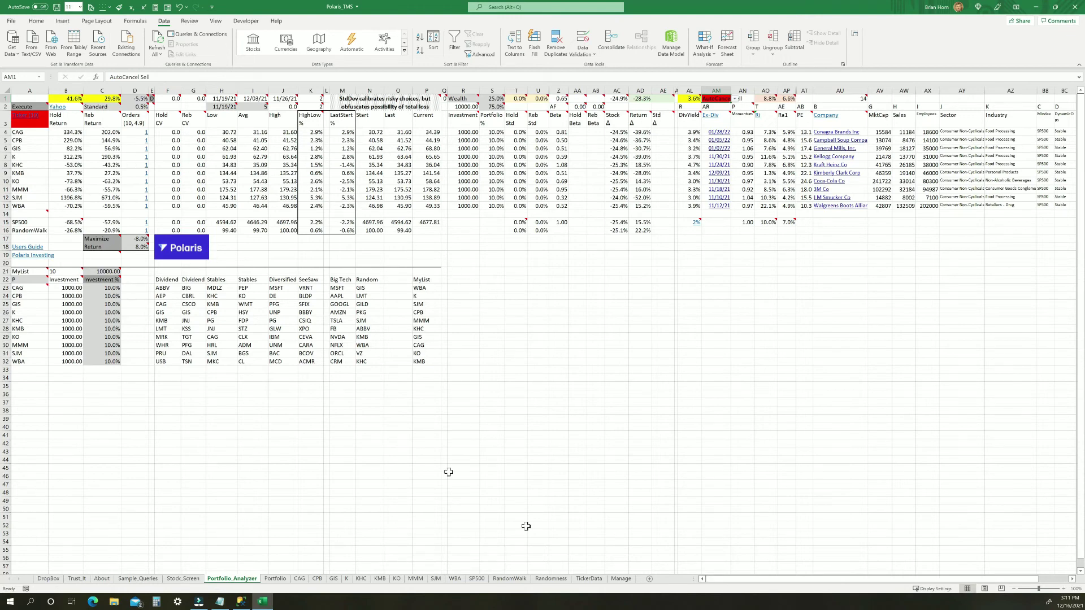
Step: Check the last-opened date in A1 of the Manage sheet, return to Portfolio_Analyzer and read the note on A3
{"action": "left_click", "coordinate": [621, 579]}
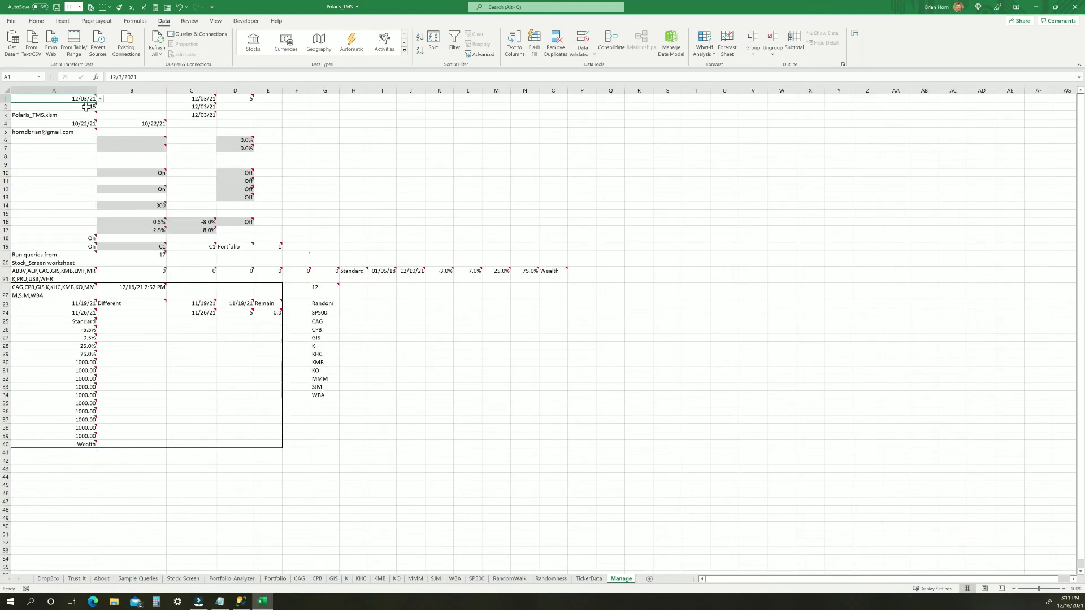
{"action": "mouse_move", "coordinate": [82, 100]}
{"action": "left_click", "coordinate": [232, 578]}
{"action": "mouse_move", "coordinate": [32, 132]}
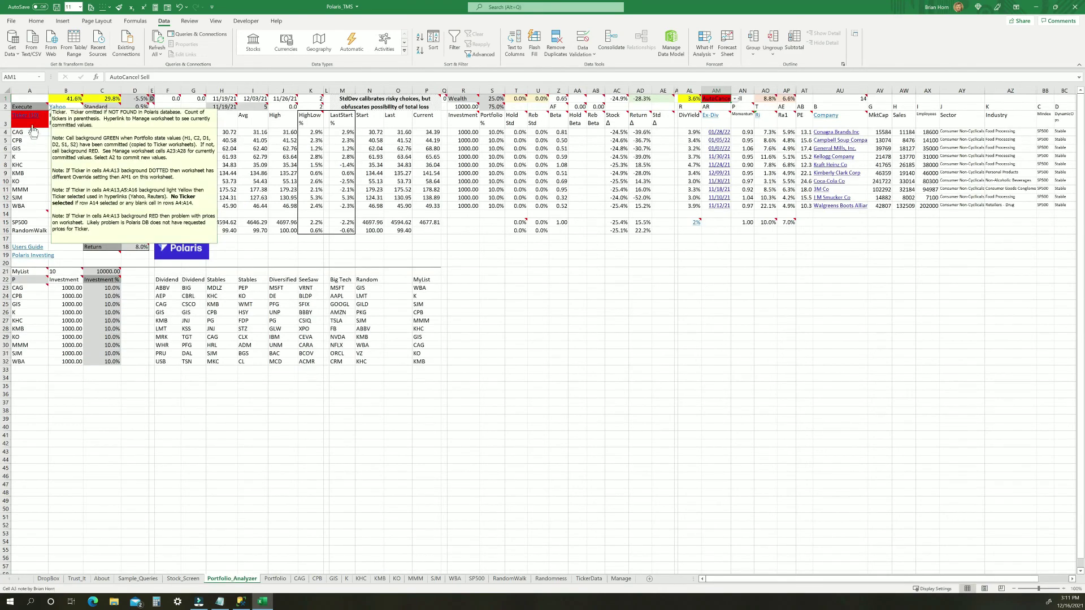
Step: Execute the price refresh for the 12/03/21 end date and review the orders on the CAG, GIS and KMB sheets
{"action": "left_click", "coordinate": [35, 106]}
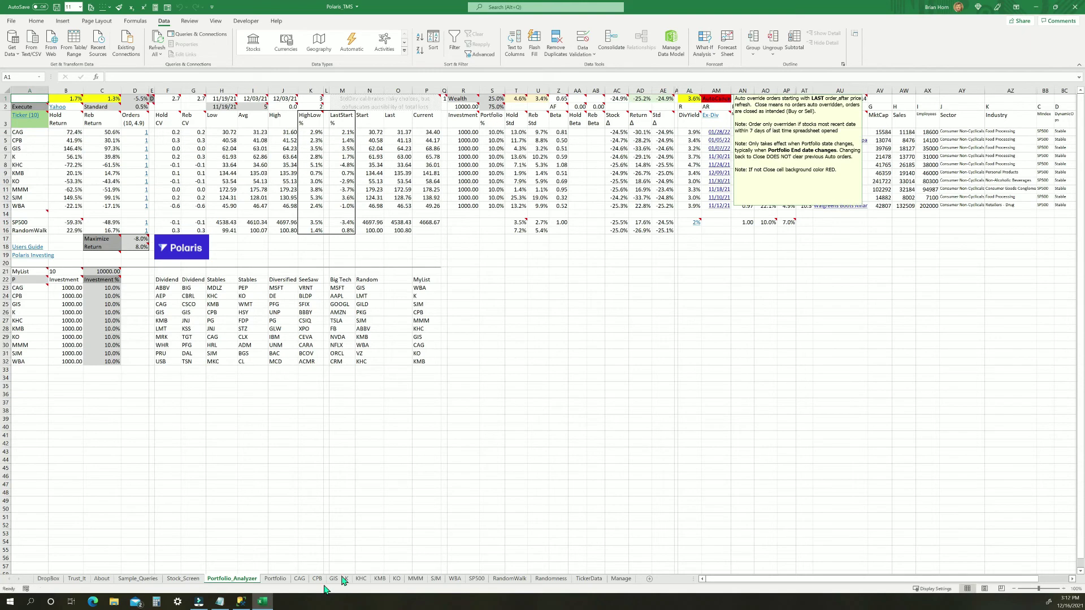
{"action": "left_click", "coordinate": [299, 580]}
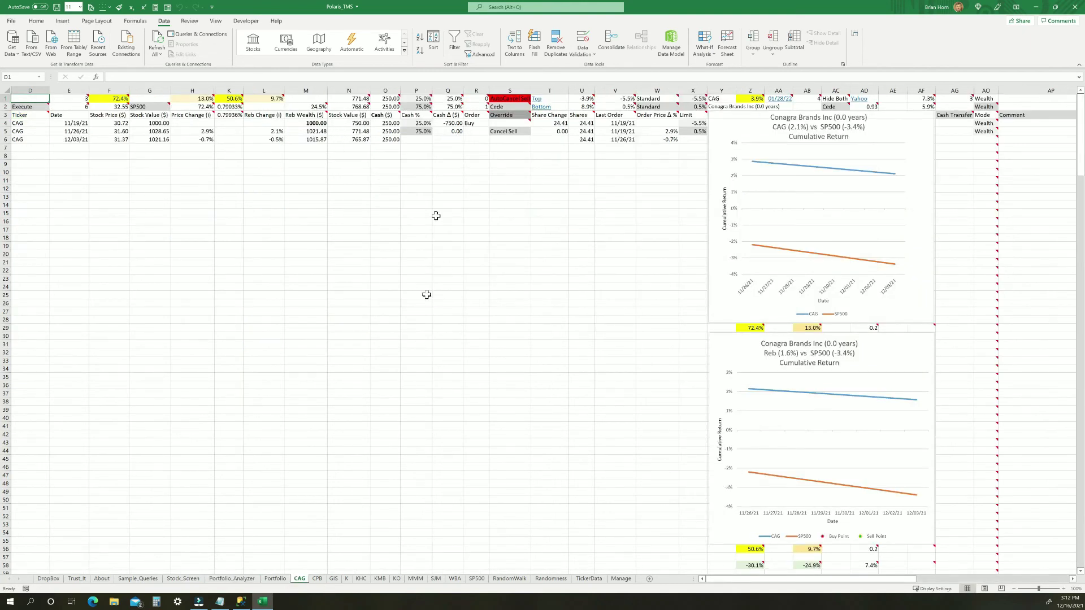
{"action": "left_click", "coordinate": [331, 580]}
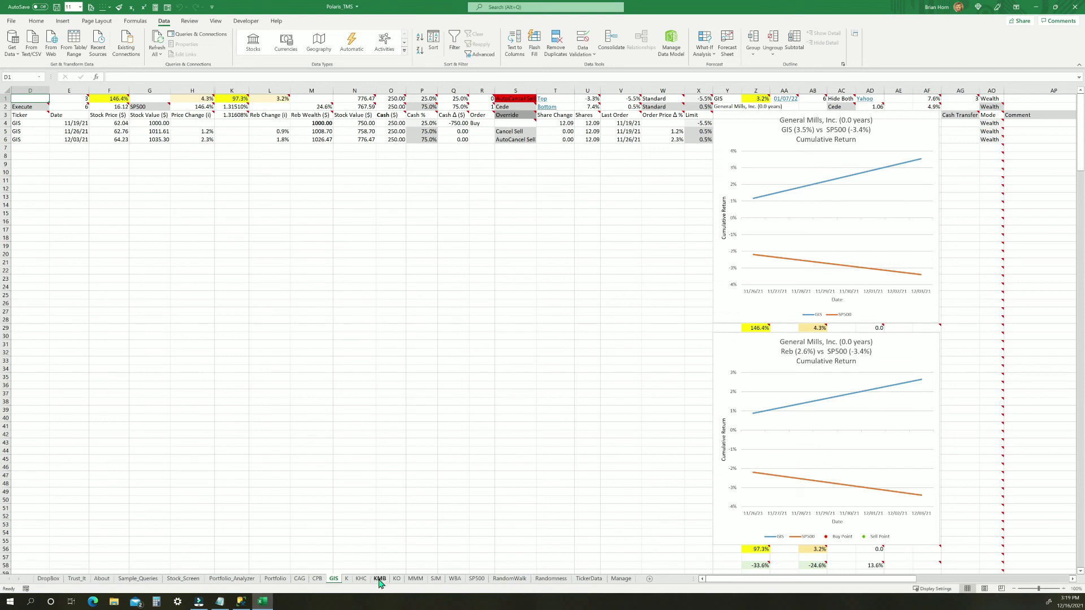
{"action": "left_click", "coordinate": [380, 578]}
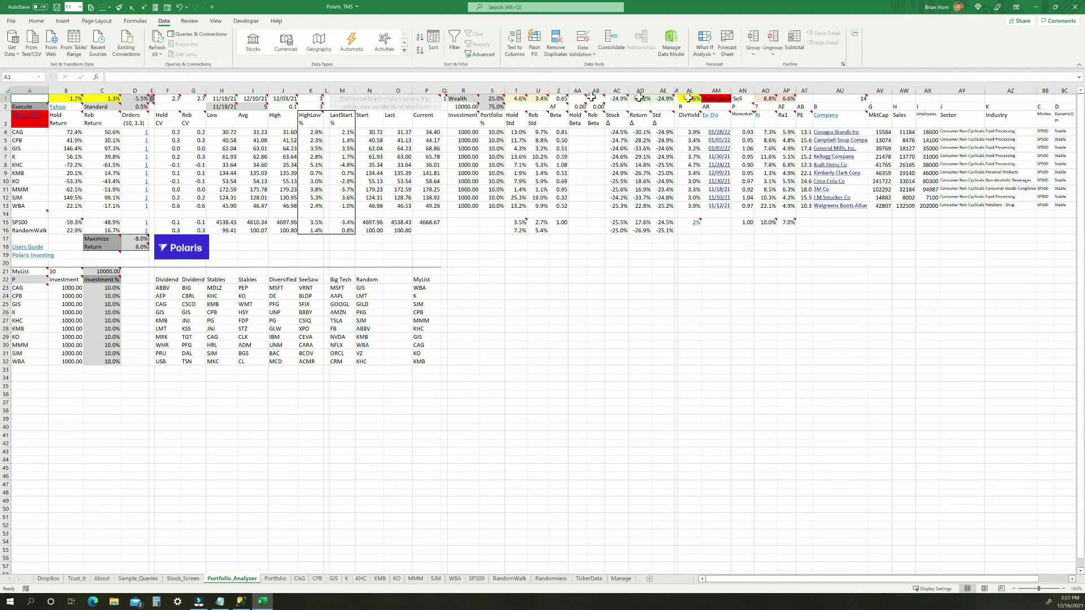
Step: Set the automatic order override in AM1 of Portfolio_Analyzer back to Close
{"action": "left_click", "coordinate": [718, 98]}
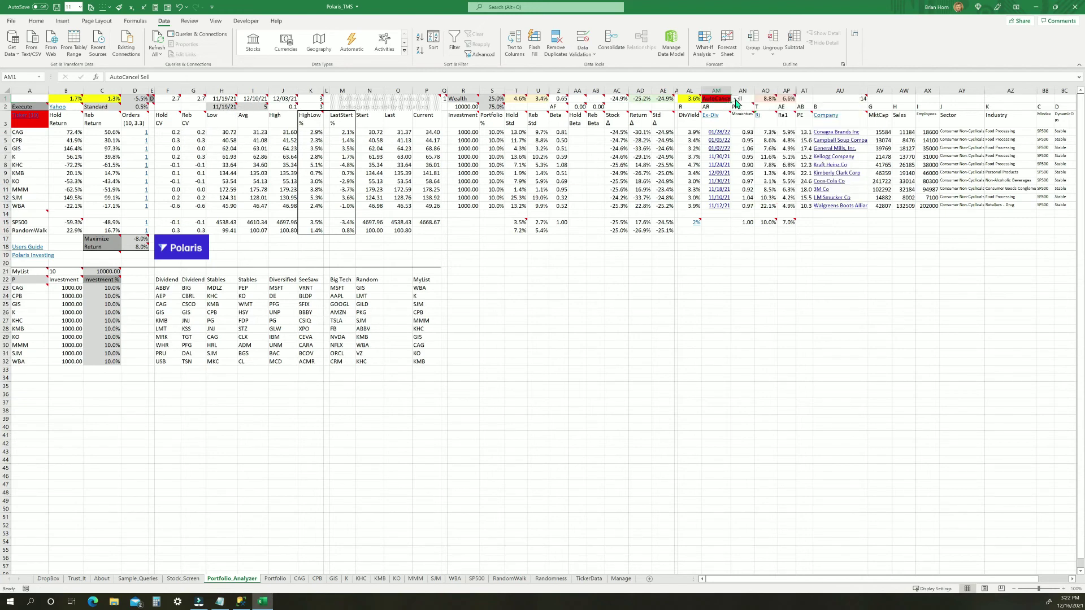
{"action": "left_click", "coordinate": [735, 100]}
{"action": "left_click", "coordinate": [709, 106]}
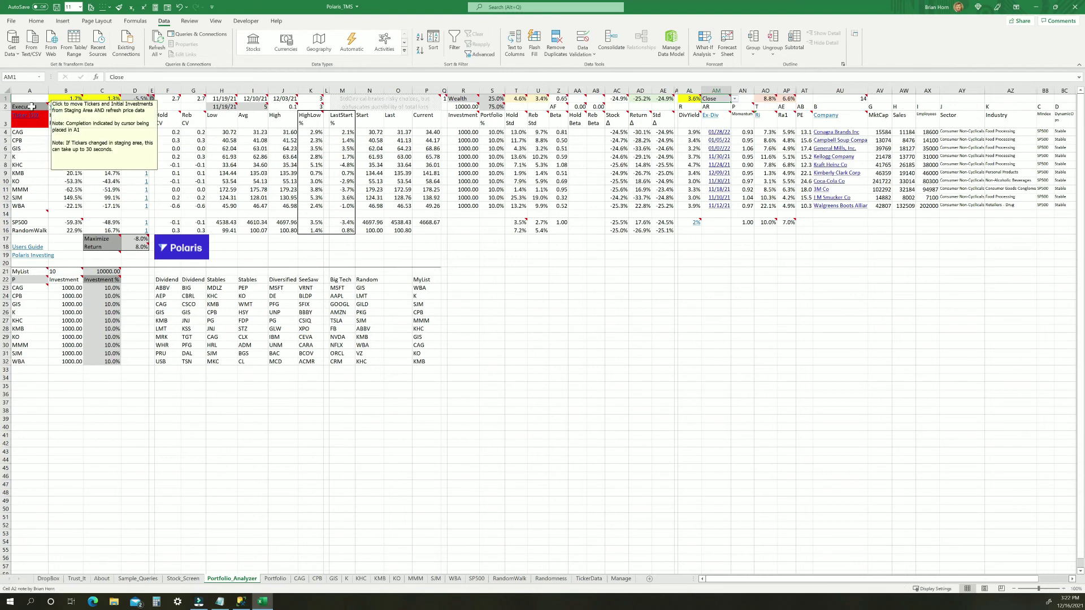
Step: Execute the price refresh for the 12/10/21 end date and review the orders on the CAG and CPB sheets
{"action": "left_click", "coordinate": [33, 105]}
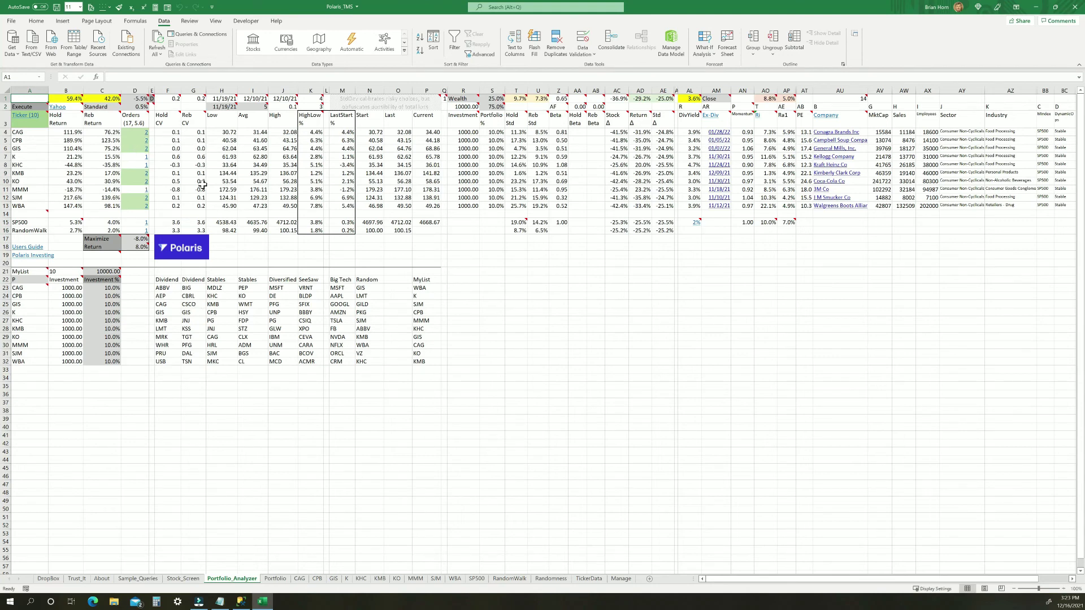
{"action": "left_click", "coordinate": [300, 579]}
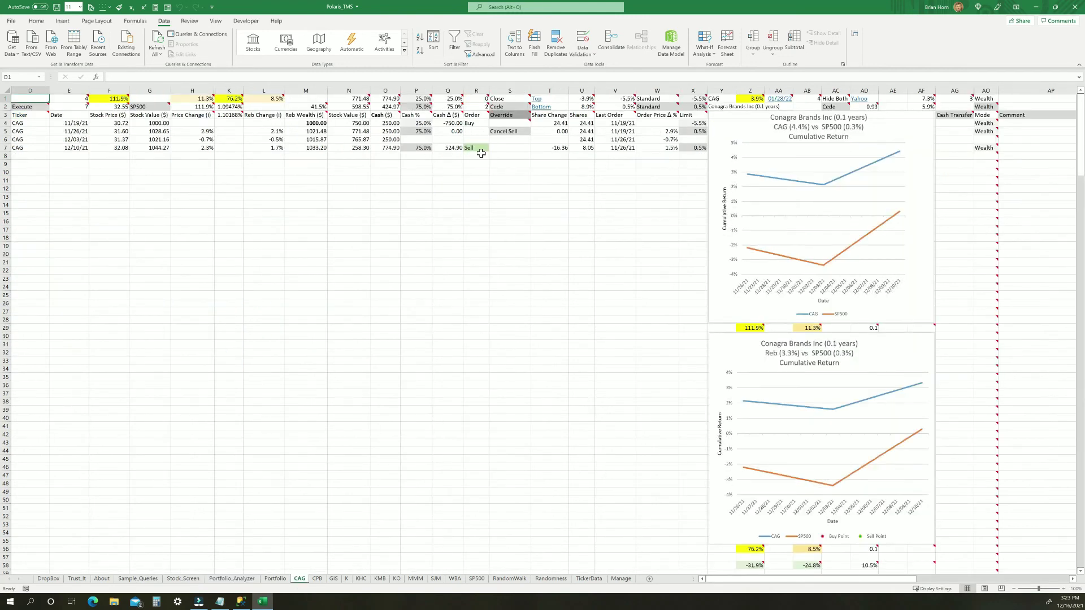
{"action": "left_click", "coordinate": [317, 579]}
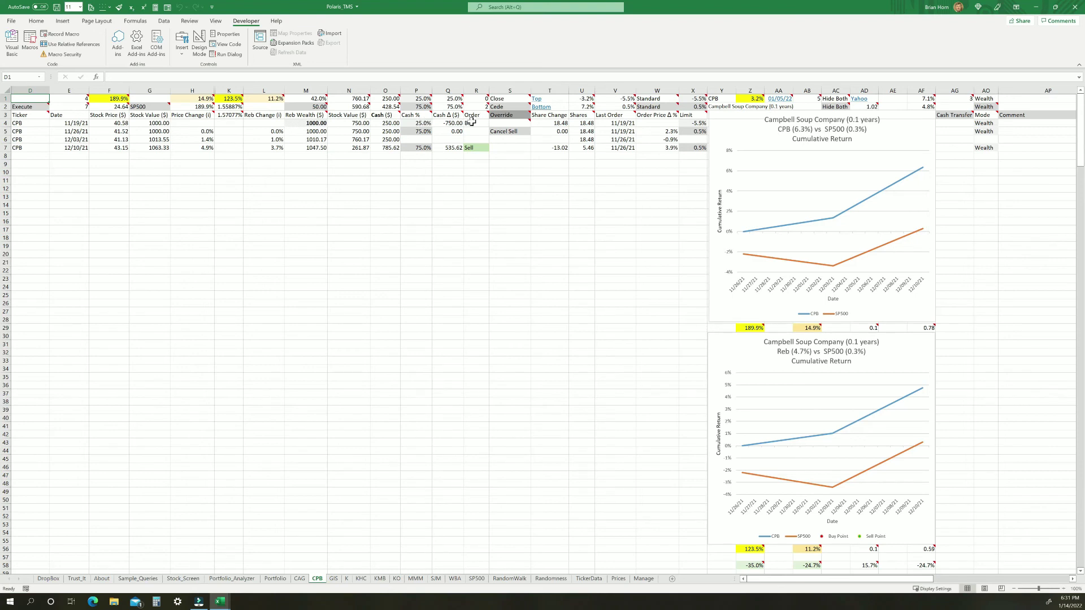
Step: Set the Cash % of CPB's first order in P4 to 100%
{"action": "mouse_move", "coordinate": [423, 98]}
{"action": "left_click", "coordinate": [417, 123]}
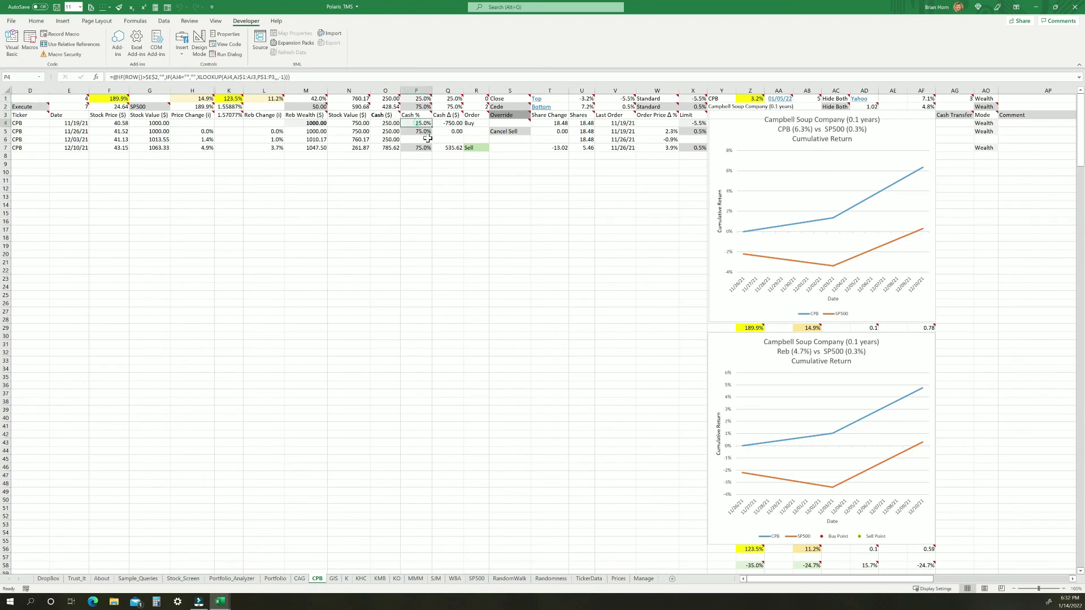
{"action": "type", "text": "10%"}
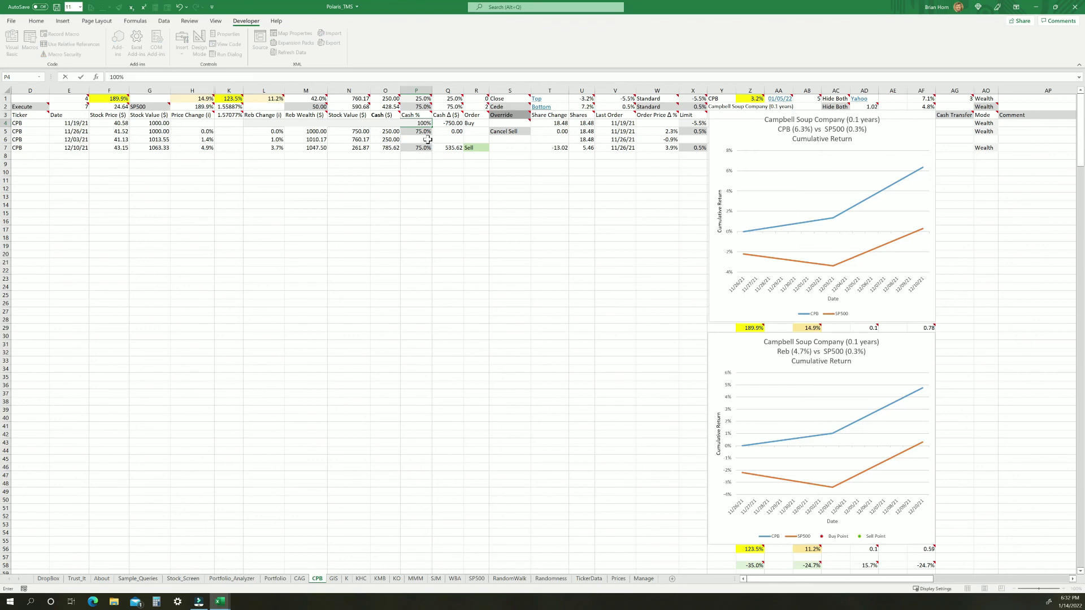
Step: Try Defer Sell as the override in S5 of the CPB sheet, and clear that override
{"action": "left_click", "coordinate": [504, 131]}
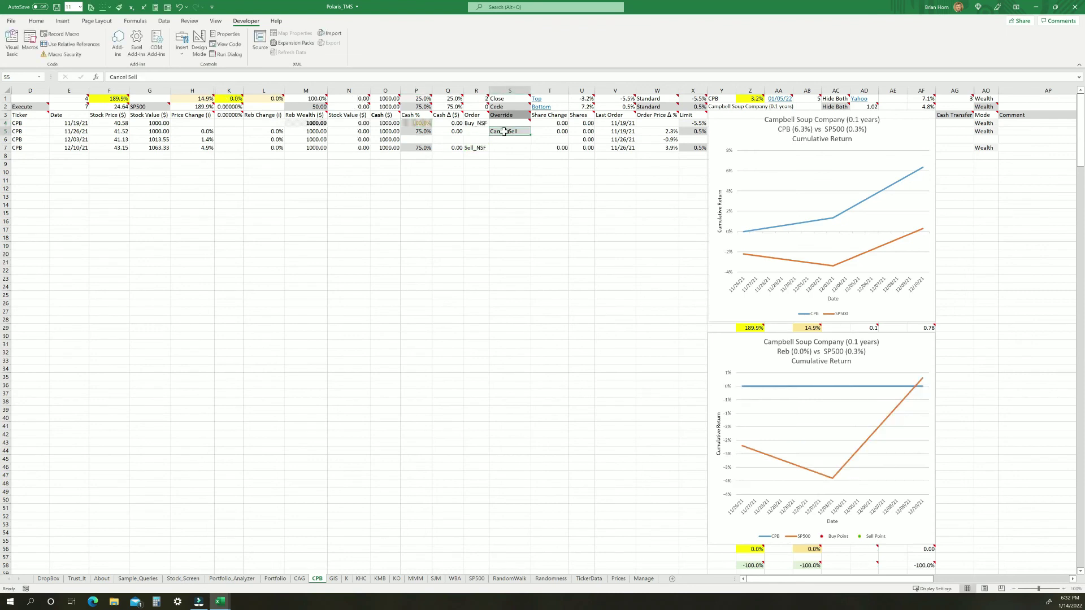
{"action": "left_click", "coordinate": [510, 134]}
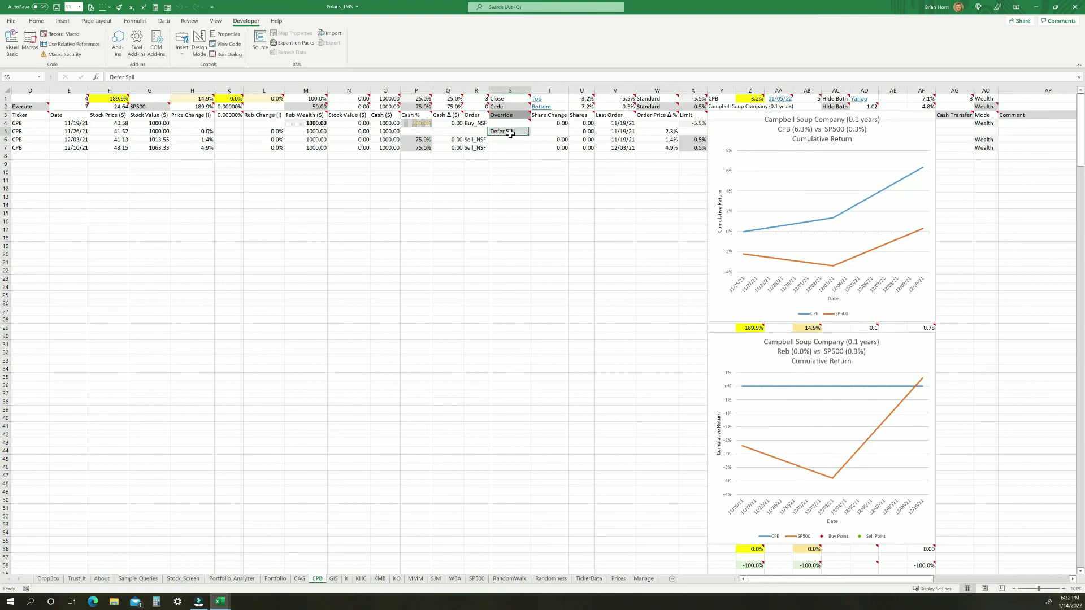
{"action": "key", "text": "Delete"}
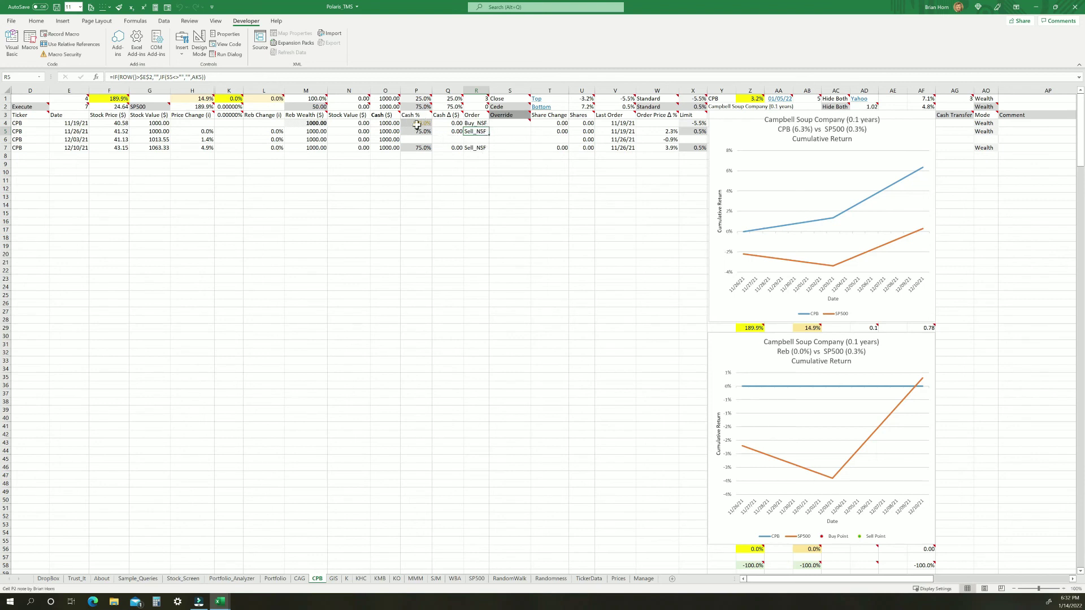
Step: Read the note on P1 and restore the Cash % formula in P4 by filling it up from P10
{"action": "mouse_move", "coordinate": [419, 98]}
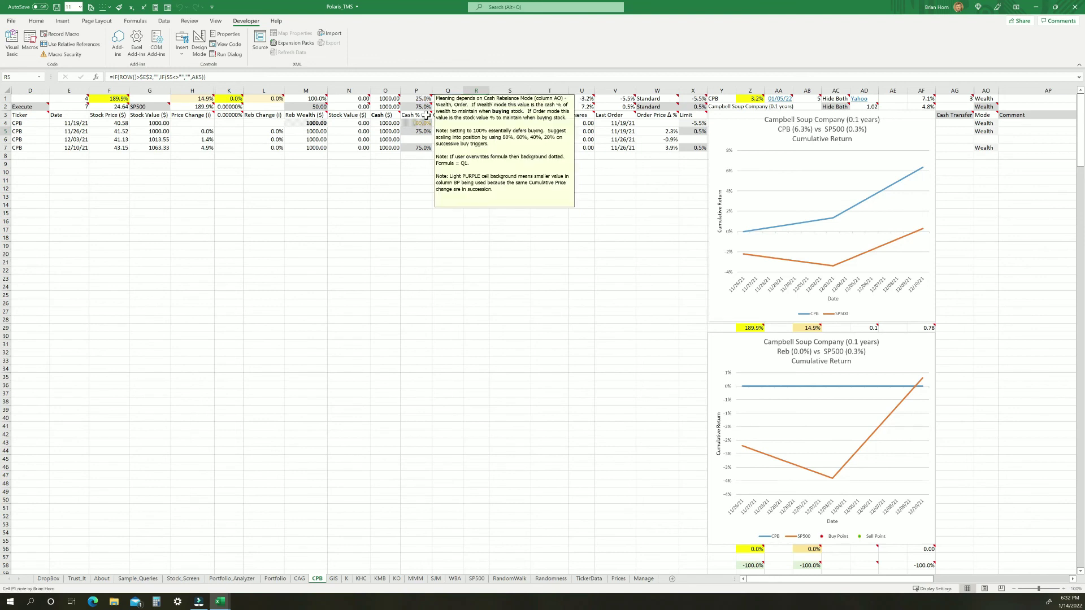
{"action": "left_click", "coordinate": [422, 137]}
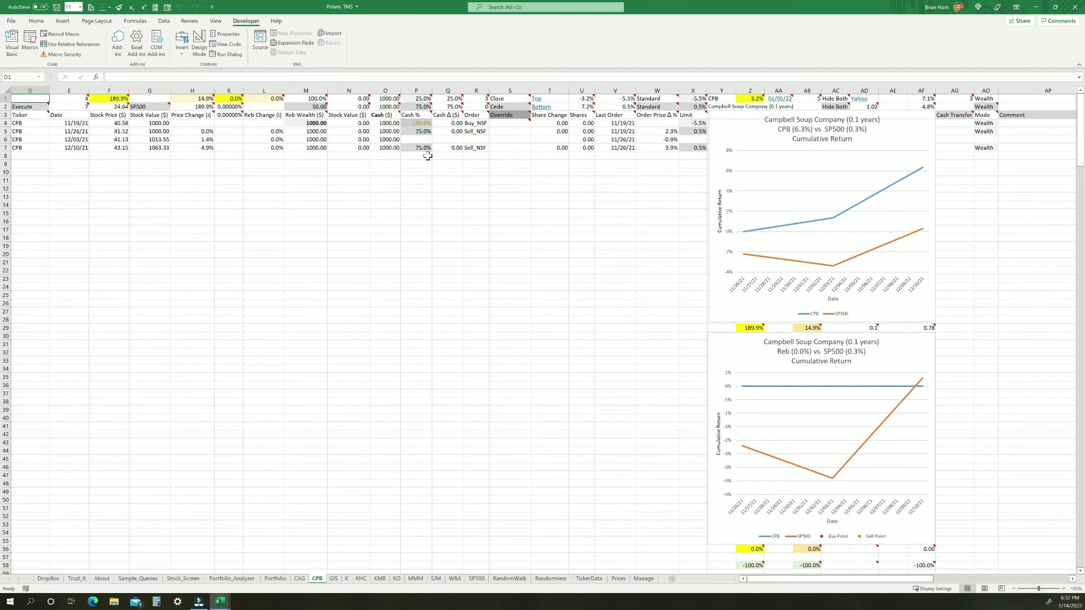
{"action": "left_click_drag", "start_coordinate": [418, 172], "coordinate": [415, 121]}
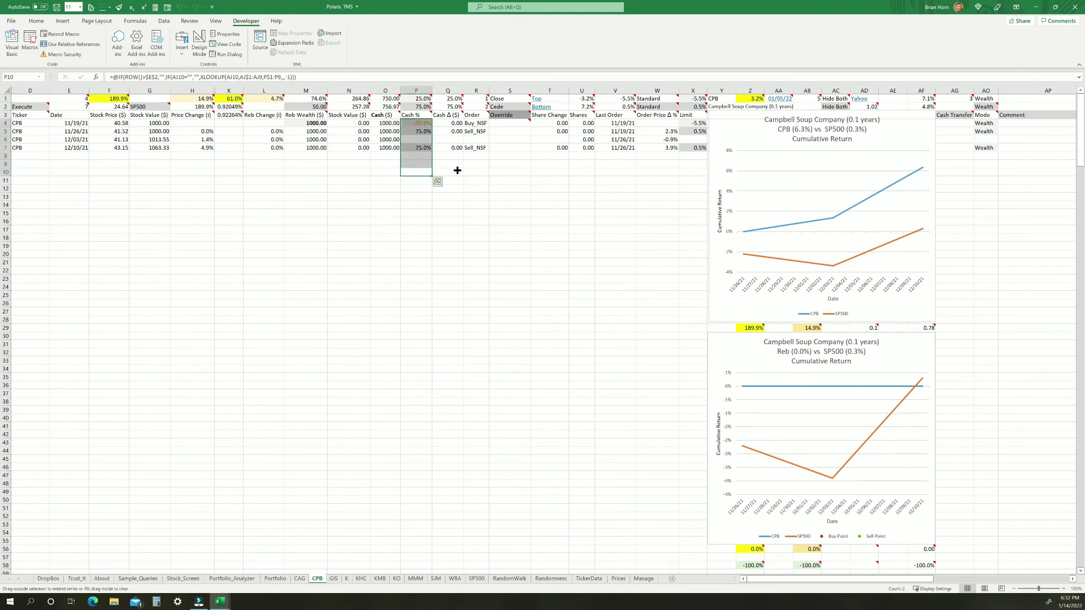
Step: Set the Cash % in P4 of the CPB sheet to 80%
{"action": "left_click", "coordinate": [421, 124]}
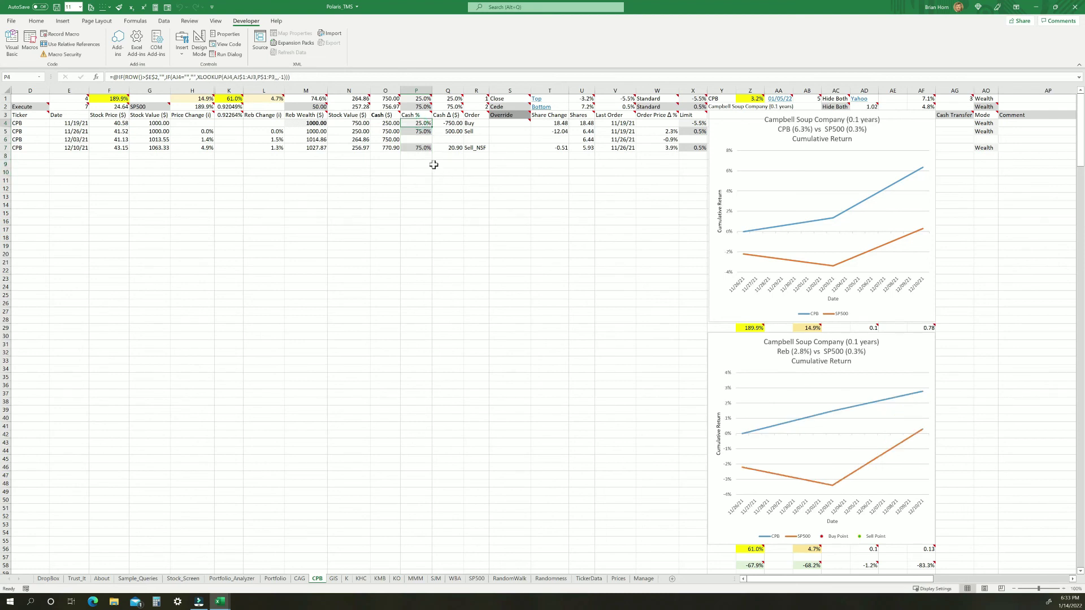
{"action": "type", "text": "80"}
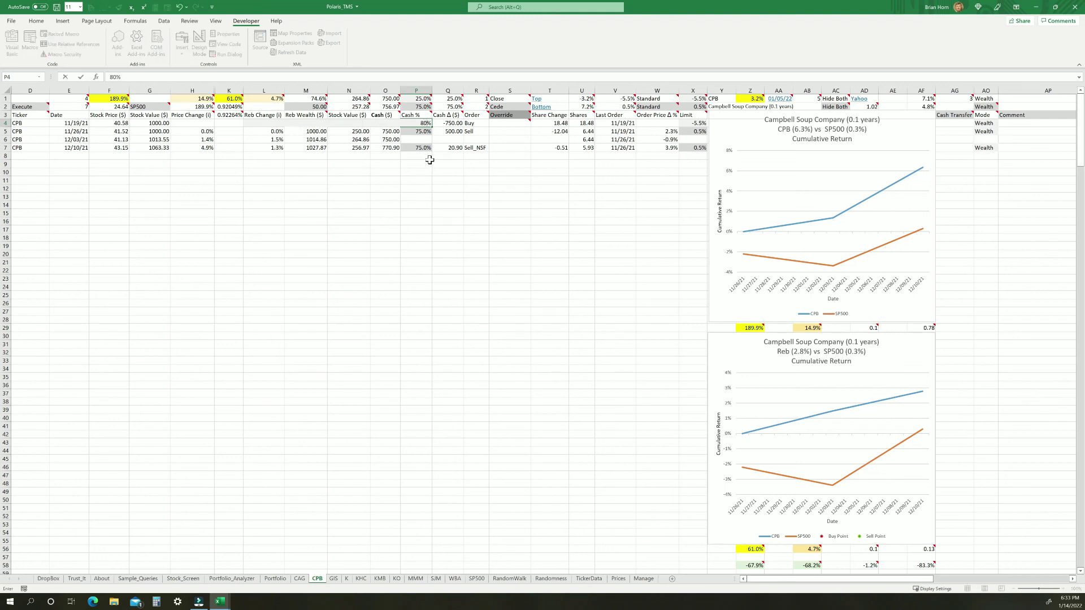
{"action": "key", "text": "Return"}
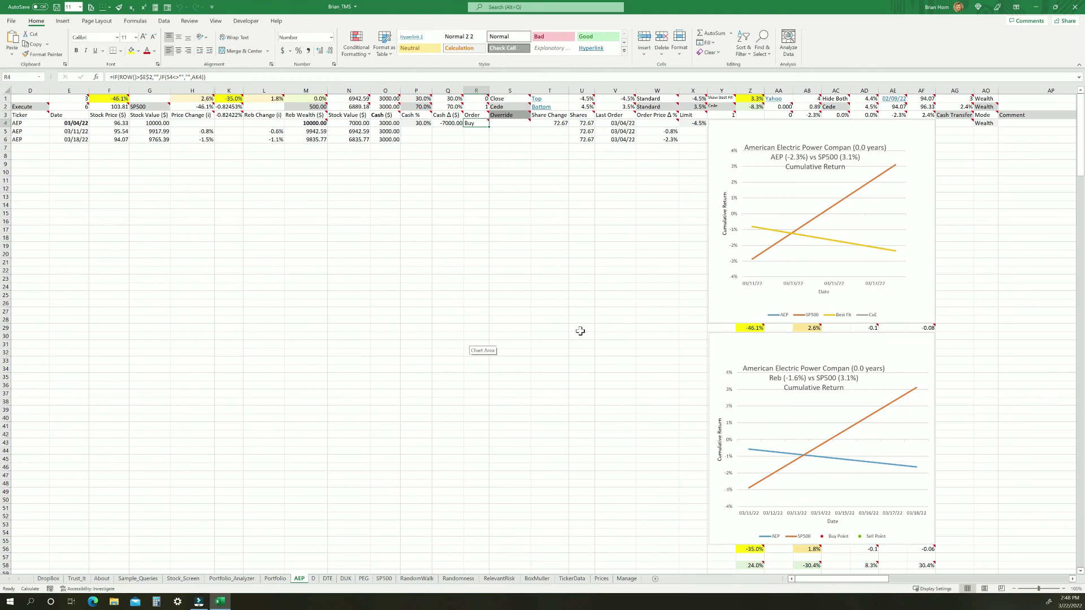
Step: Override AEP's first order in S4 with Defer Buy and enter an Order Price Δ % seed of -1.5% in W4
{"action": "left_click", "coordinate": [516, 125]}
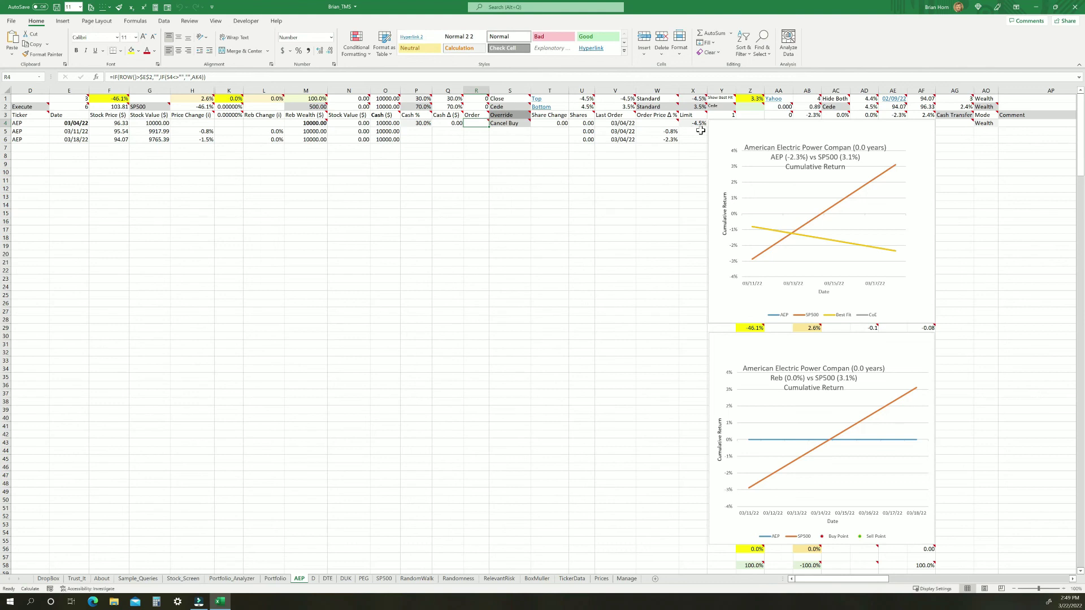
{"action": "left_click", "coordinate": [515, 124]}
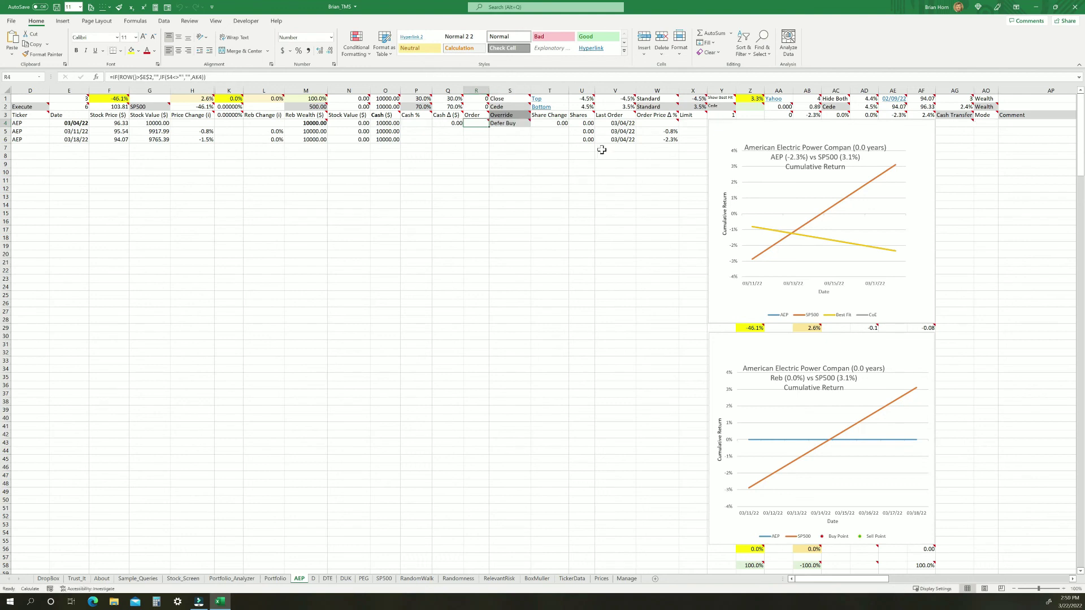
{"action": "left_click", "coordinate": [656, 123]}
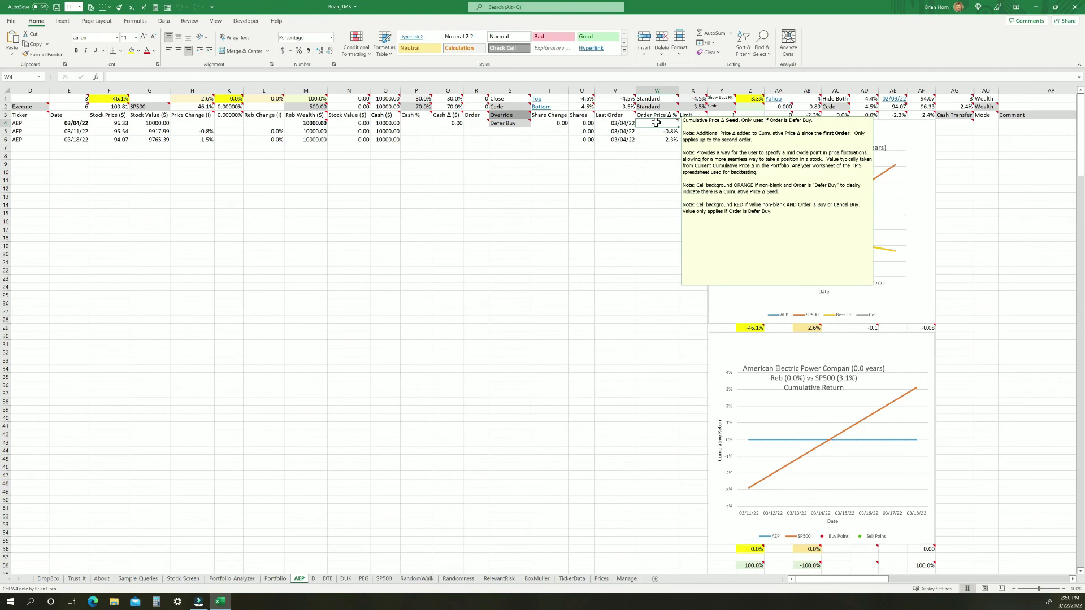
{"action": "type", "text": "-1.5"}
{"action": "key", "text": "Return"}
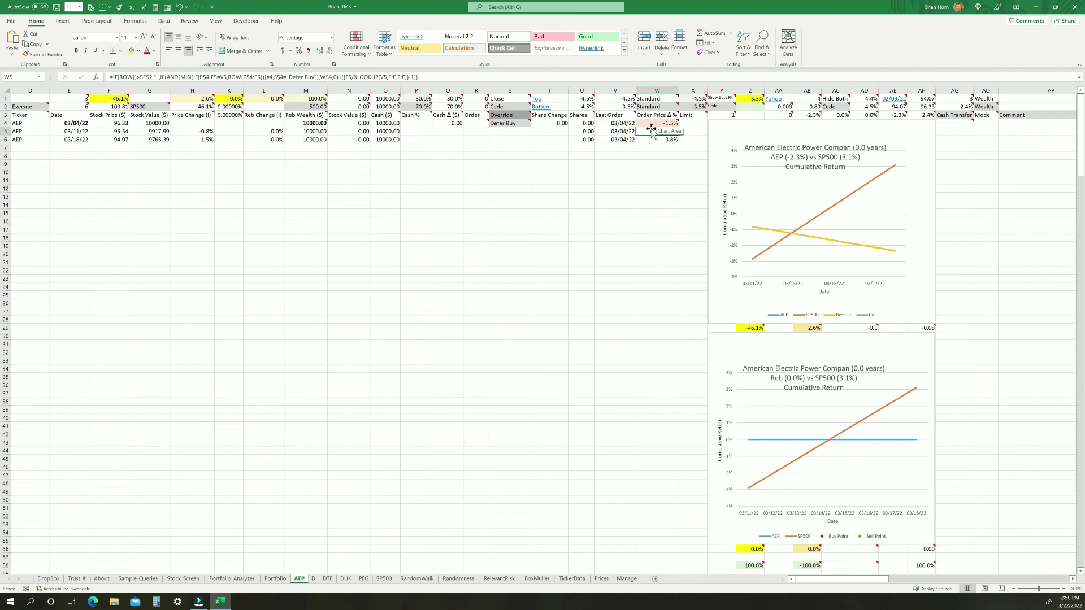
Step: Clear the contents of the price seed cell W4 on the AEP sheet and read the note on override cell S4
{"action": "mouse_move", "coordinate": [515, 122]}
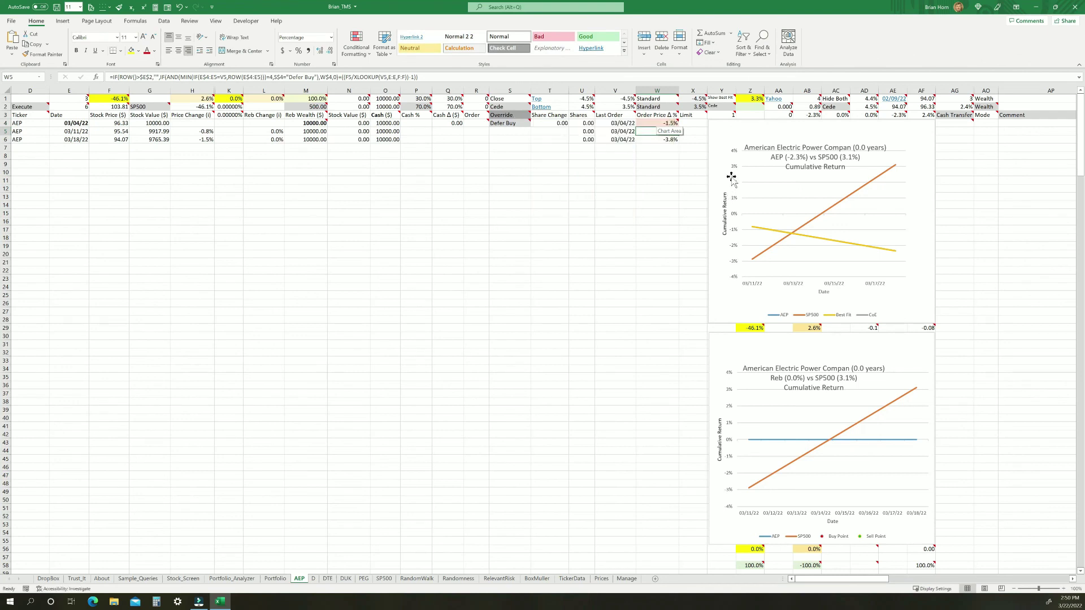
{"action": "right_click", "coordinate": [664, 124]}
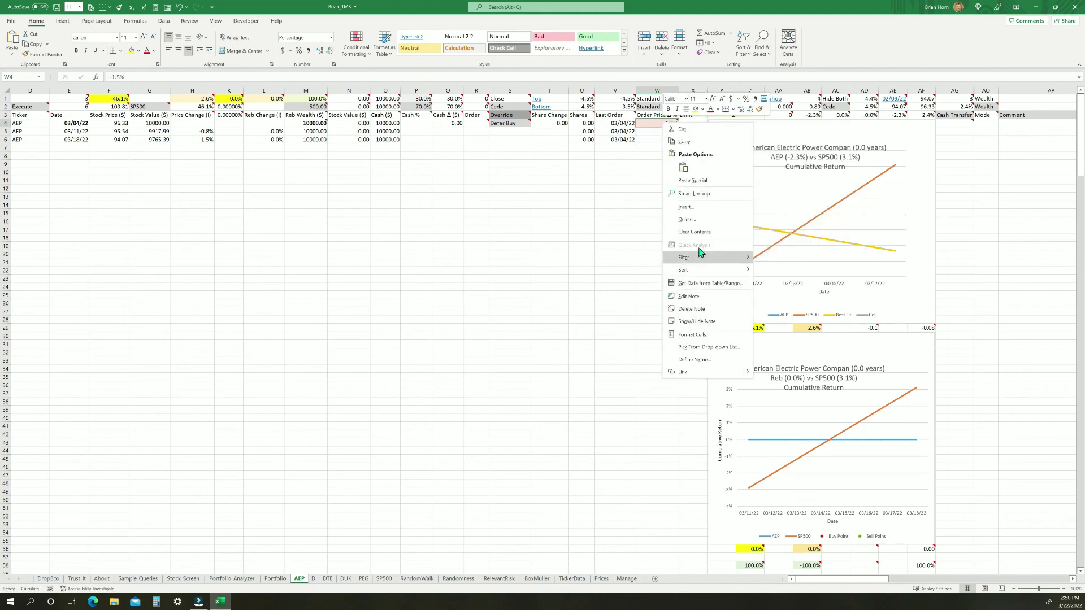
{"action": "left_click", "coordinate": [694, 232]}
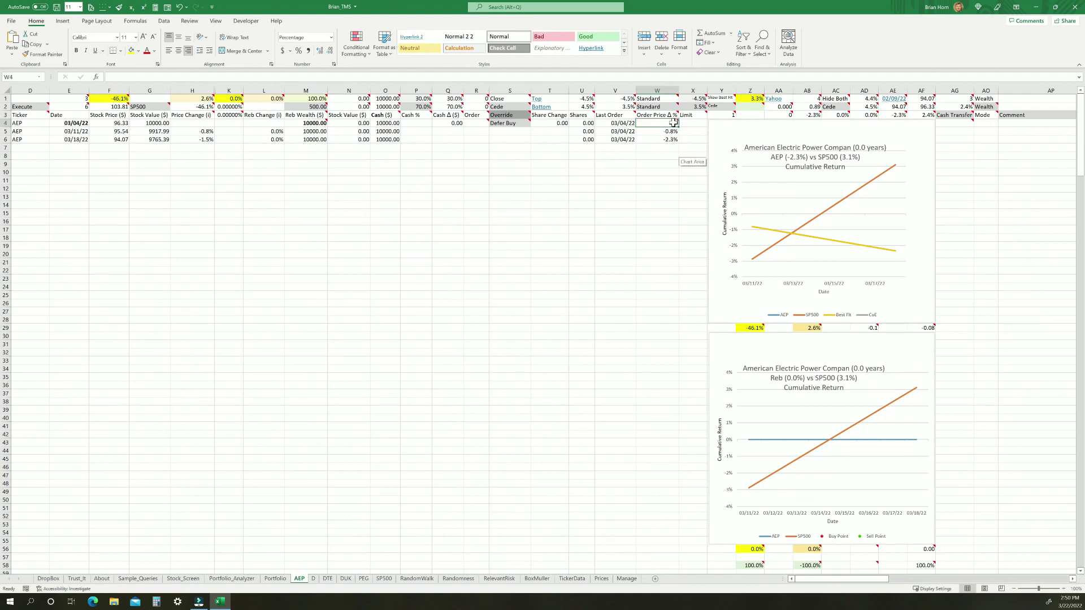
{"action": "mouse_move", "coordinate": [508, 126]}
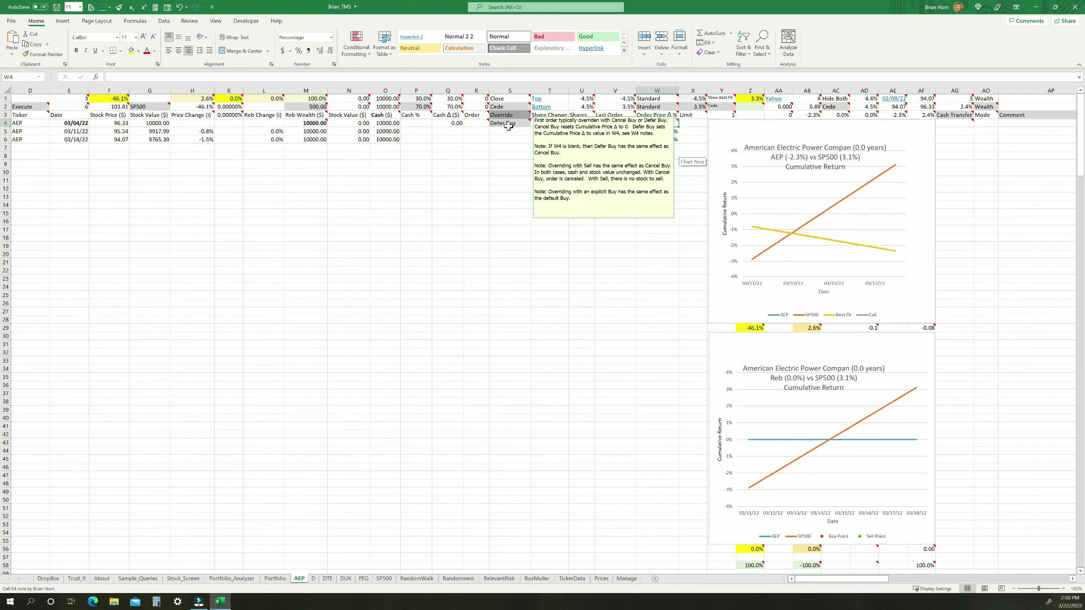